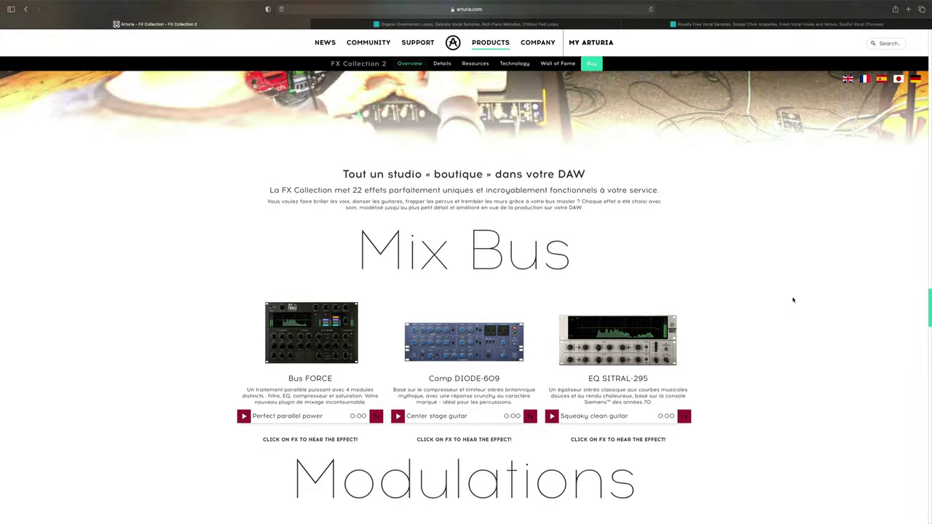
Review the Arturia FX Collection 2 page and the Loopmasters pages for Organic Downtempo Vol. 2 and Soulful Gospel Vocals
scroll(793, 299, down, 4)
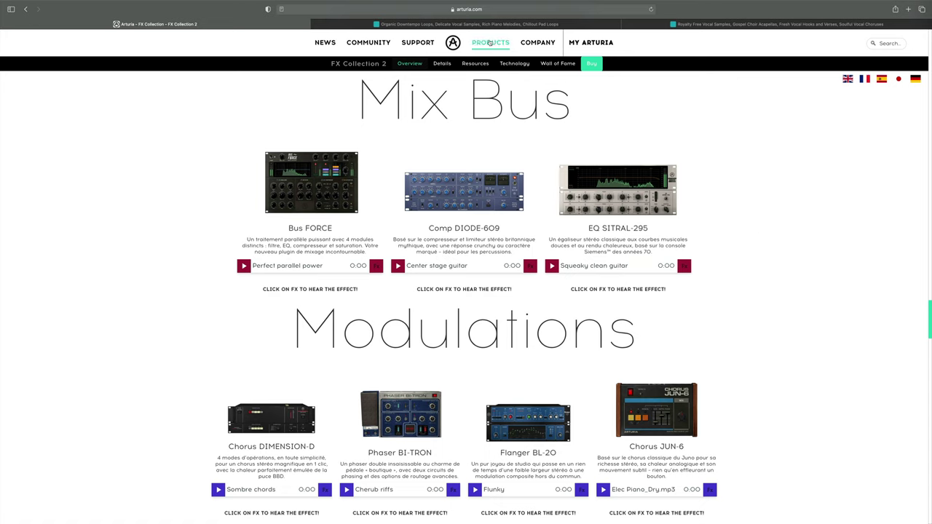
click(469, 25)
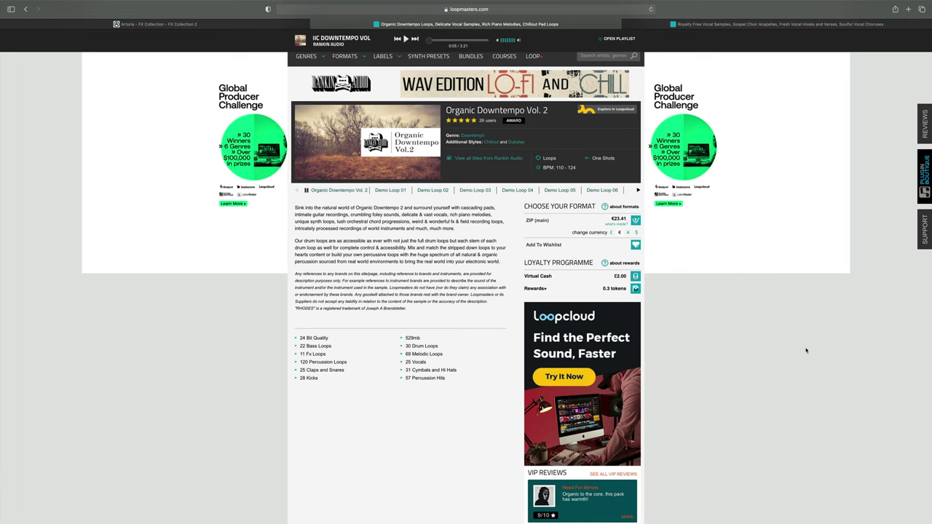
click(760, 25)
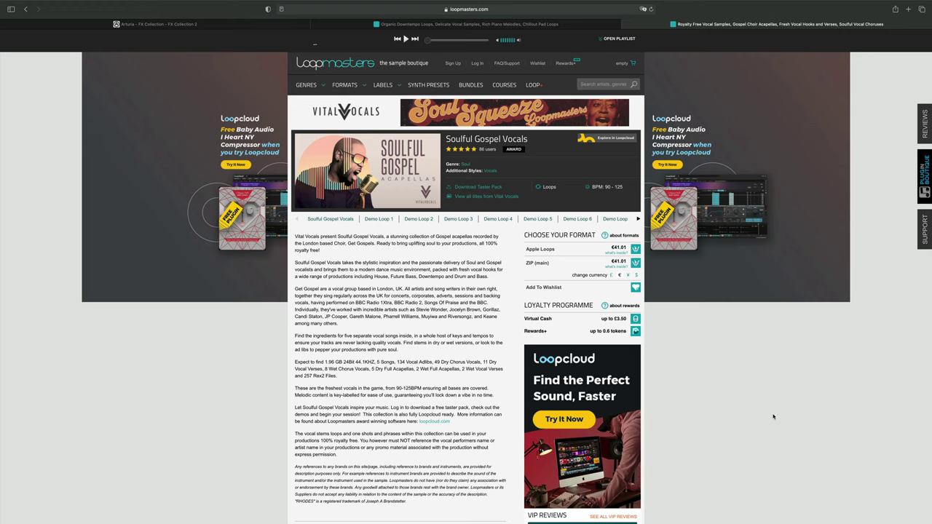
Switch to Ableton Live and load the Arturia Bus FORCE plug-in onto the 8 Drums group track
key(ctrl+Left)
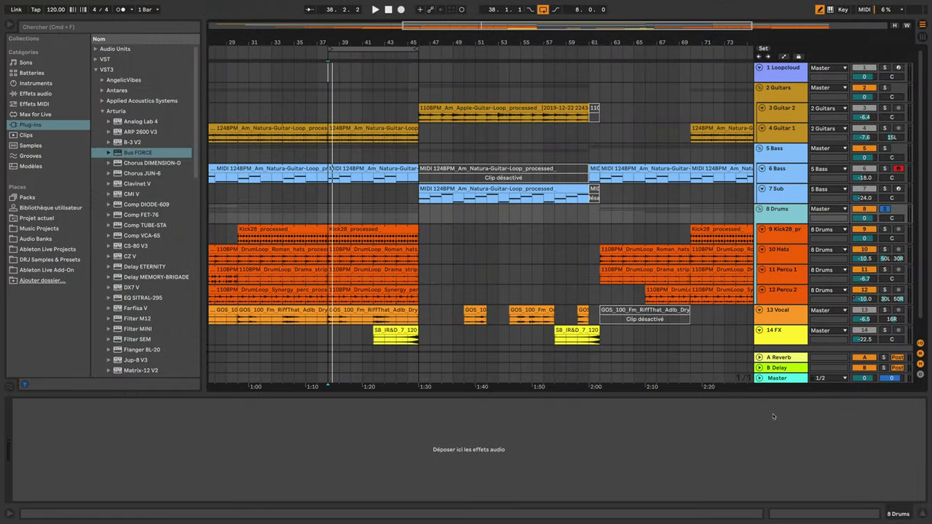
click(679, 433)
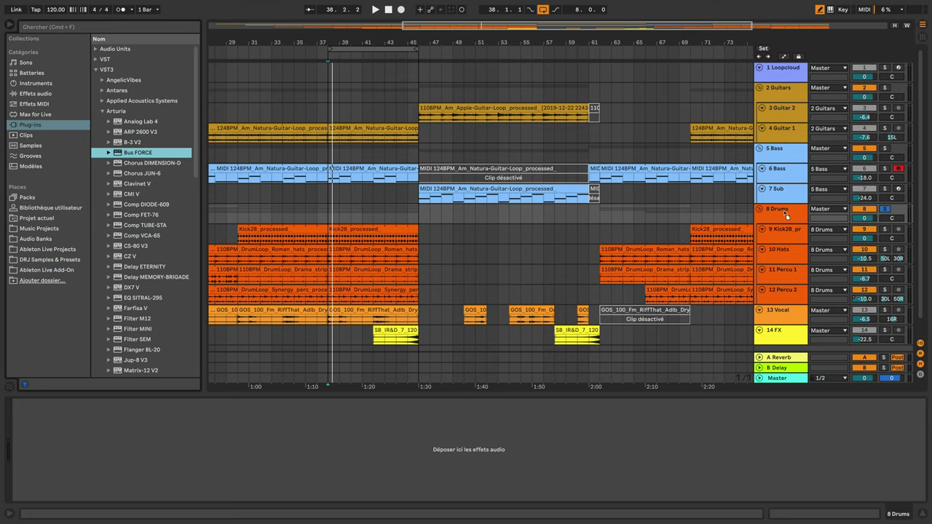
drag(785, 213, 783, 212)
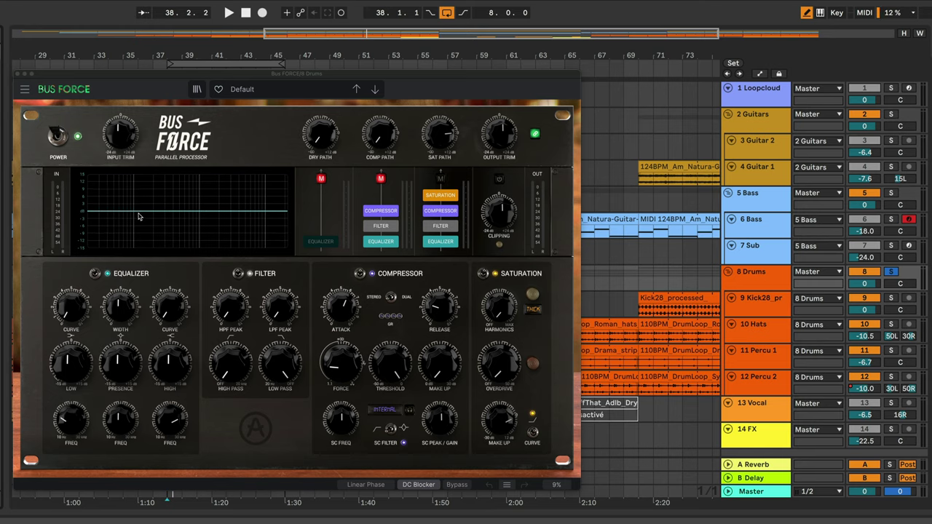
View the graphic displays of Bus FORCE's equalizer, compressor and saturation modules, returning to the equalizer
click(136, 277)
click(401, 275)
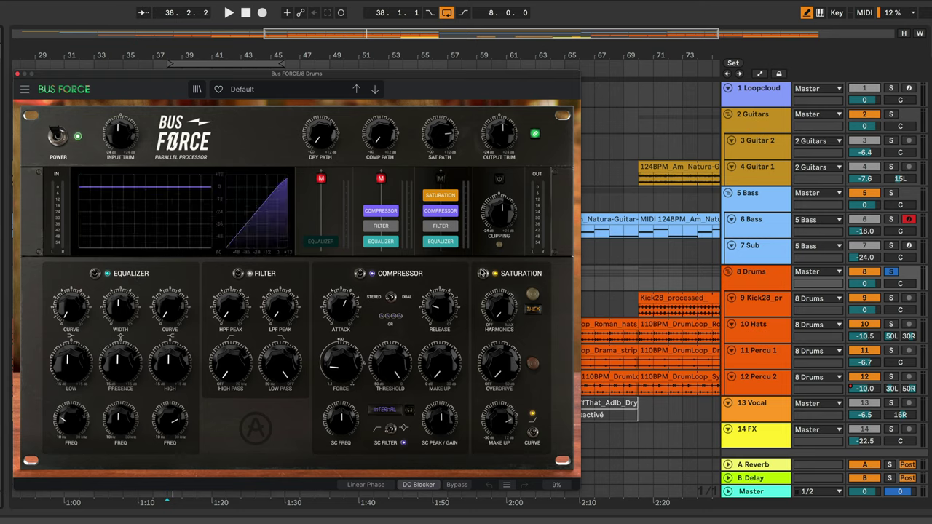
click(513, 275)
click(138, 277)
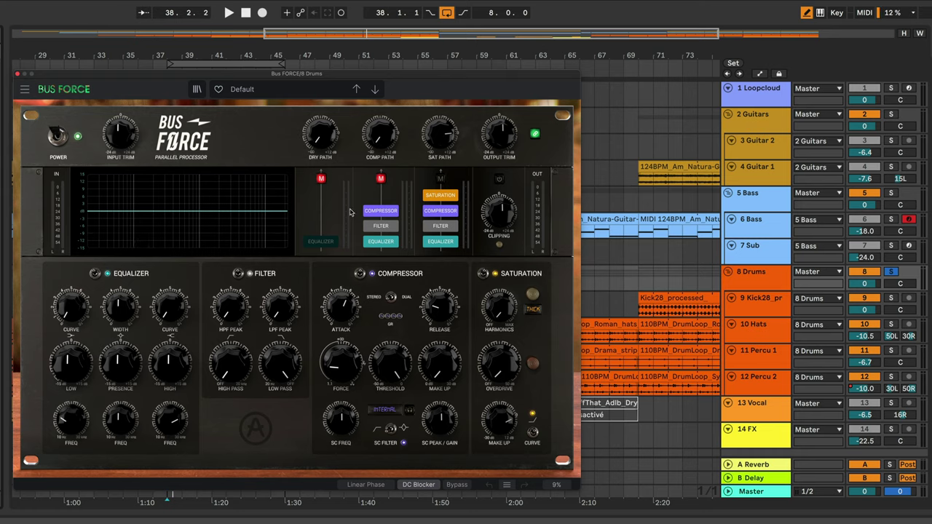
Toggle the filter and equalizer modules off and back on in the Comp and Saturation paths of Bus FORCE
click(383, 231)
click(383, 231)
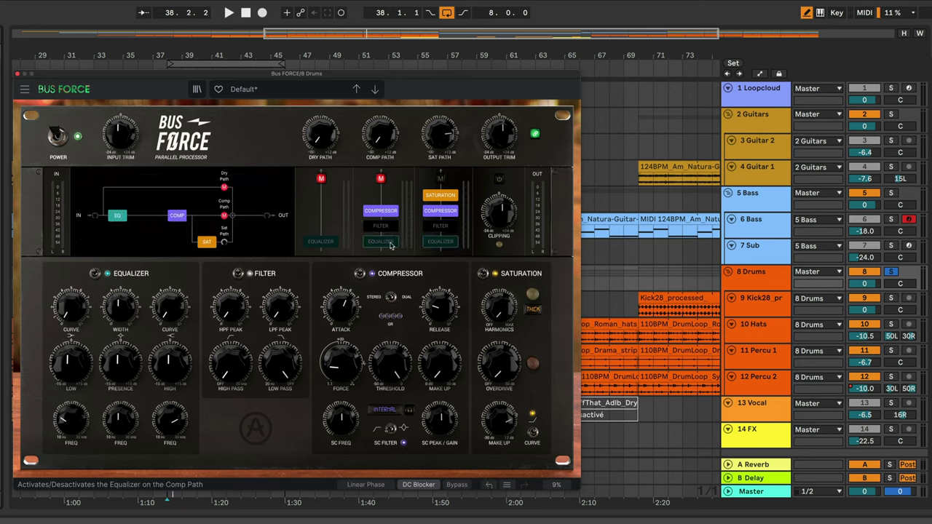
click(429, 229)
click(430, 241)
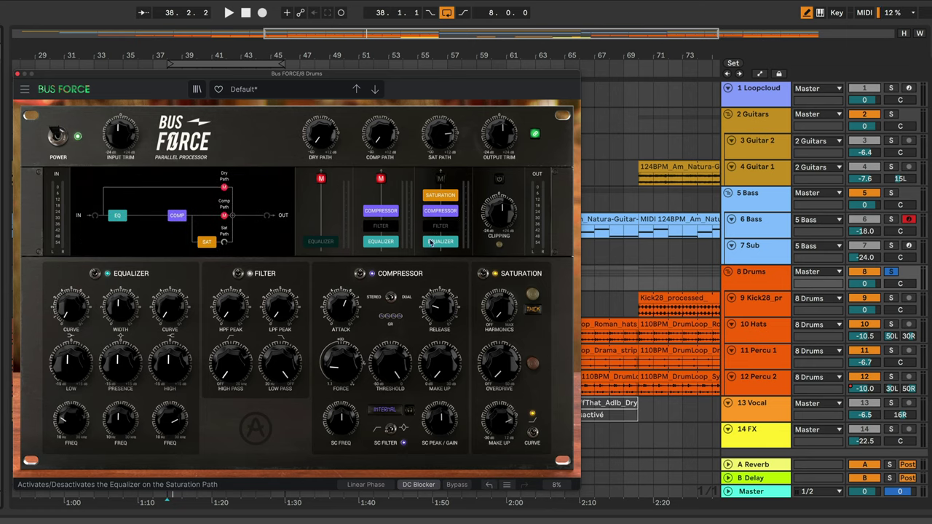
click(433, 226)
click(395, 241)
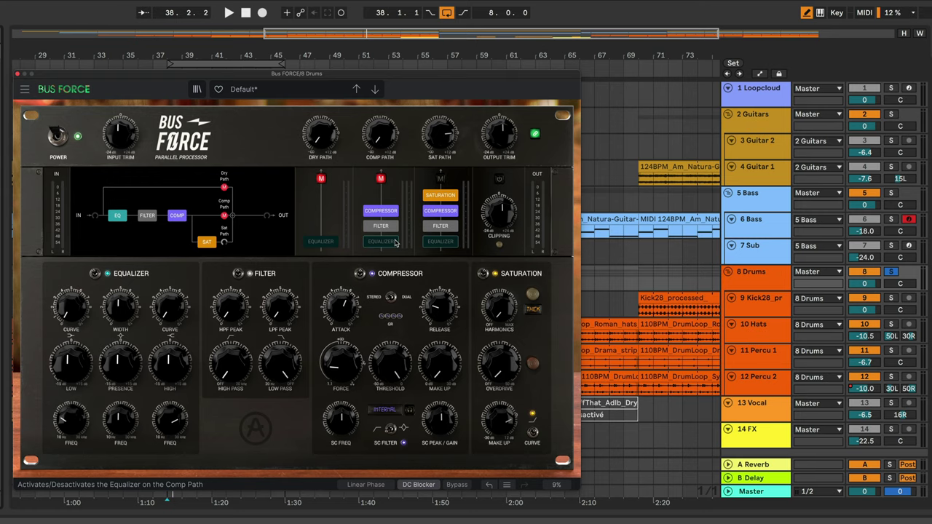
click(395, 242)
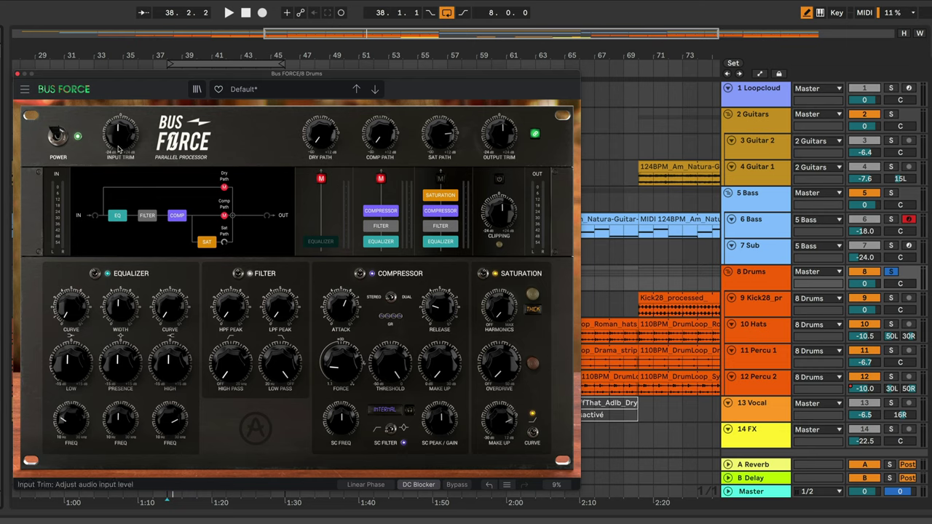
mouse_move(118, 149)
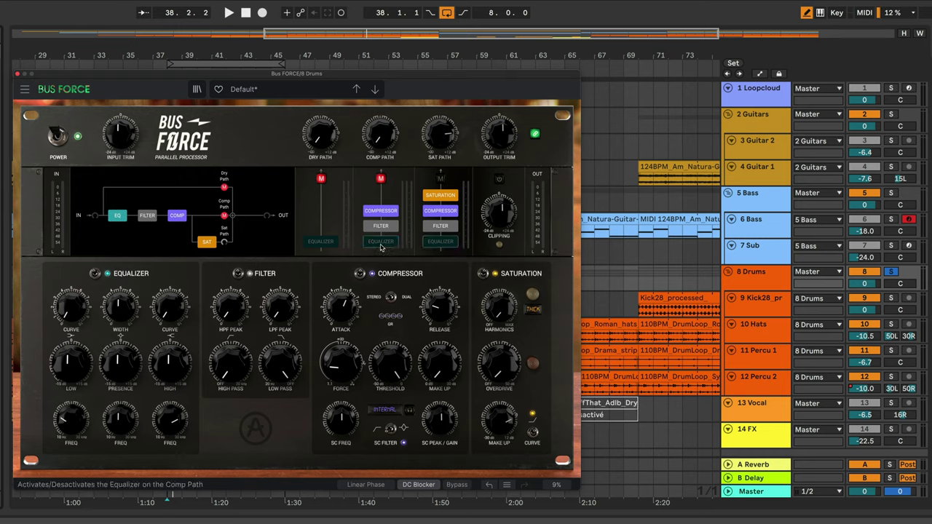
click(333, 241)
click(336, 241)
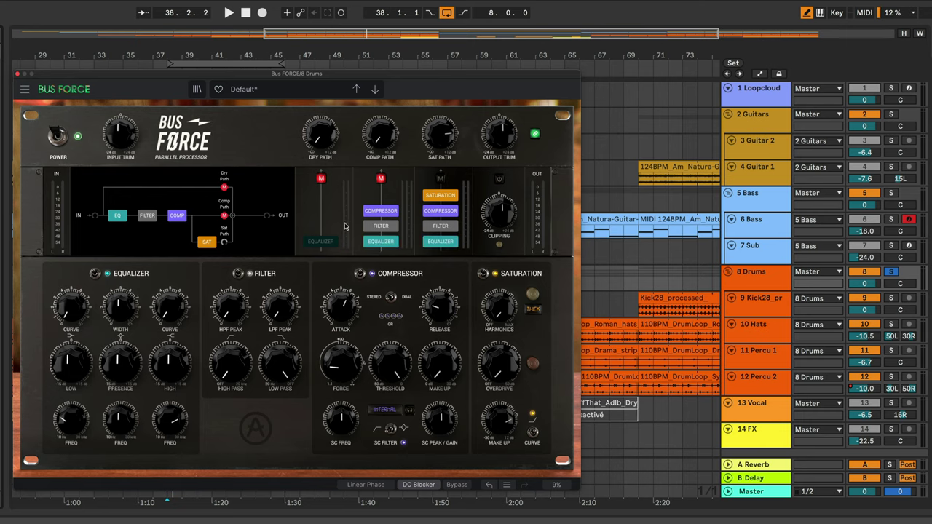
Switch off the filter and equalizer modules in the Comp and Saturation paths
mouse_move(390, 143)
click(380, 225)
click(380, 241)
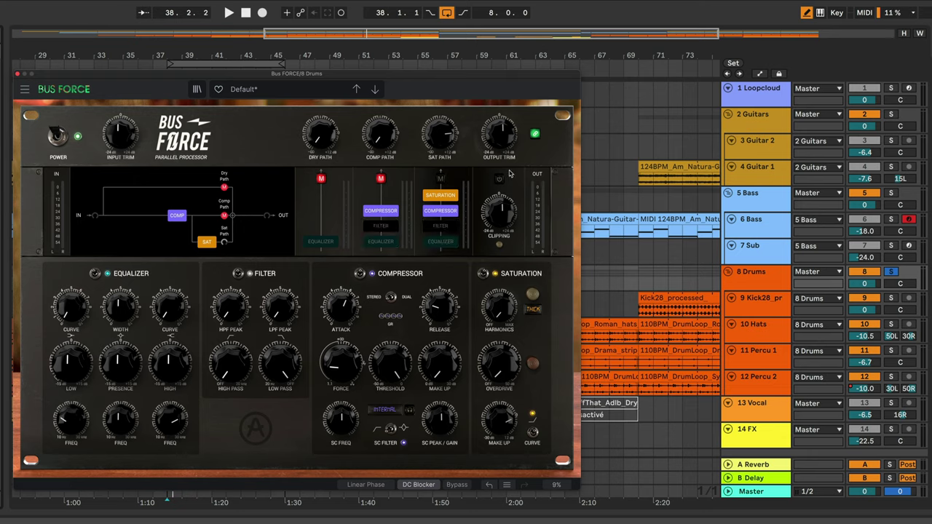
mouse_move(507, 221)
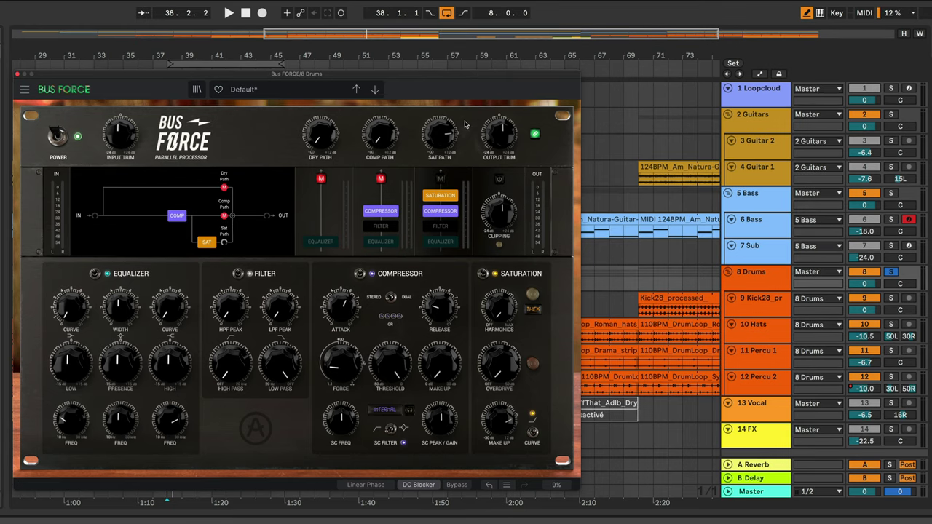
Select the 8 Drums group, listen to it with Bus FORCE bypassed, and turn the plug-in back on
click(762, 275)
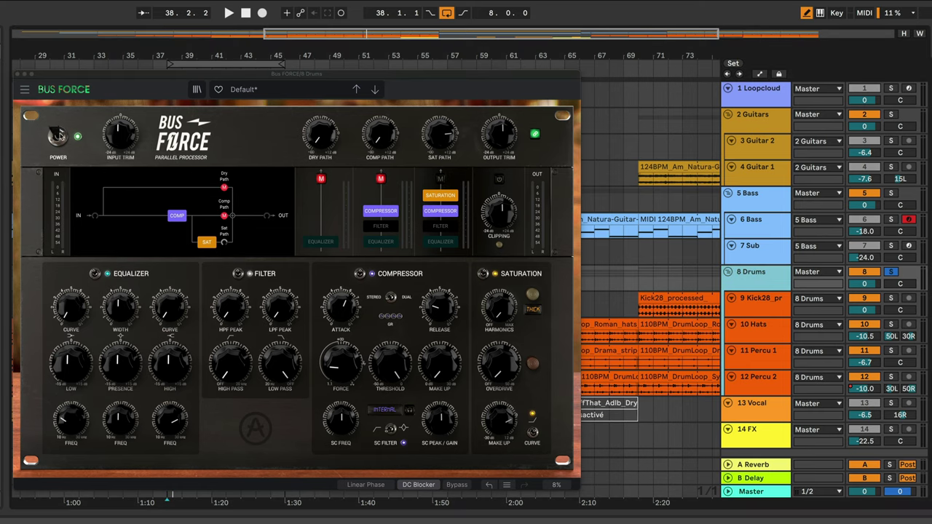
click(59, 136)
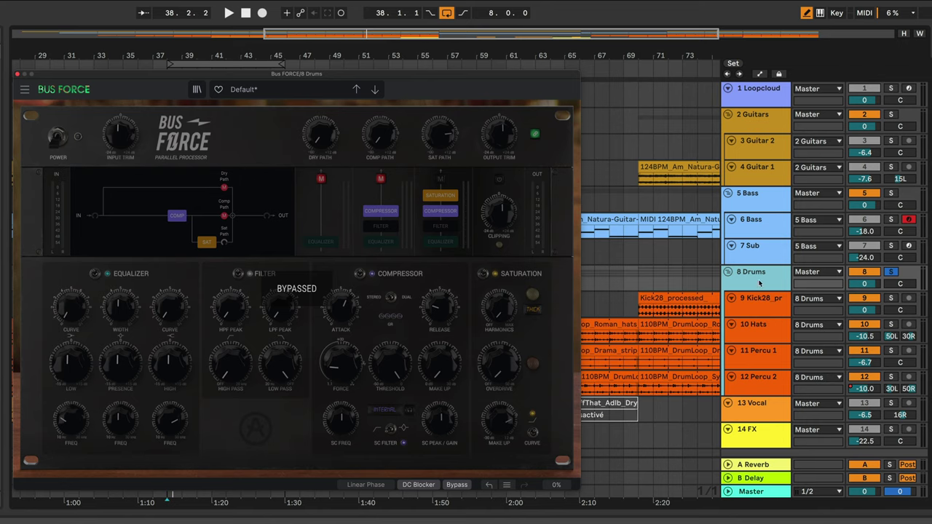
key(space)
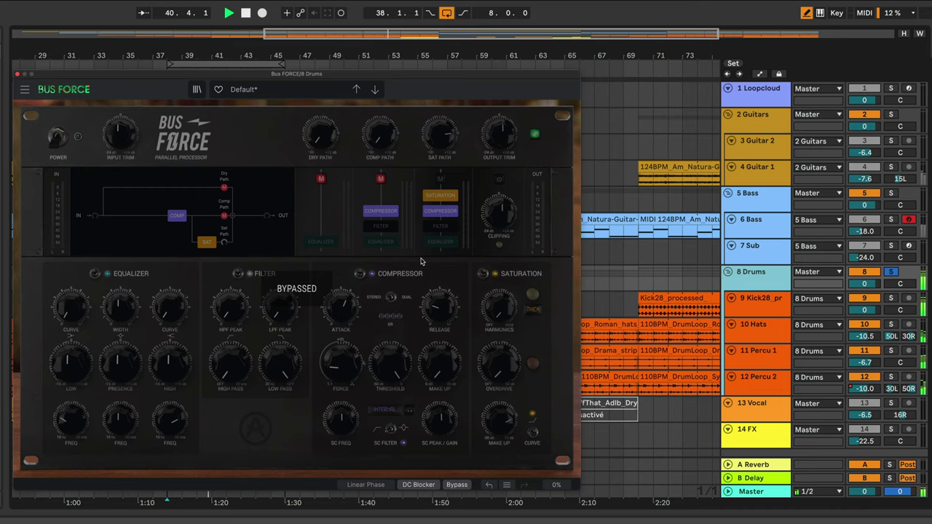
key(space)
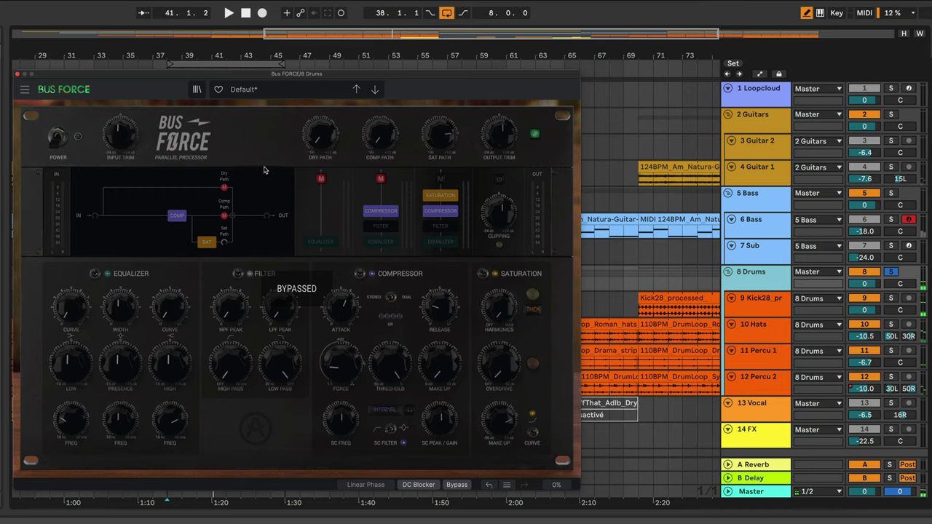
click(56, 139)
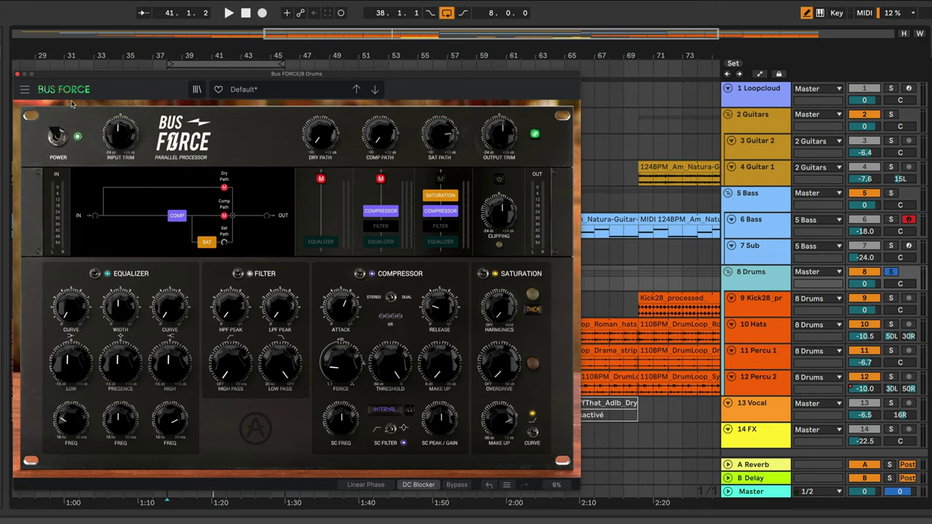
Reload the Default preset from the Template category in Bus FORCE
click(252, 91)
mouse_move(279, 195)
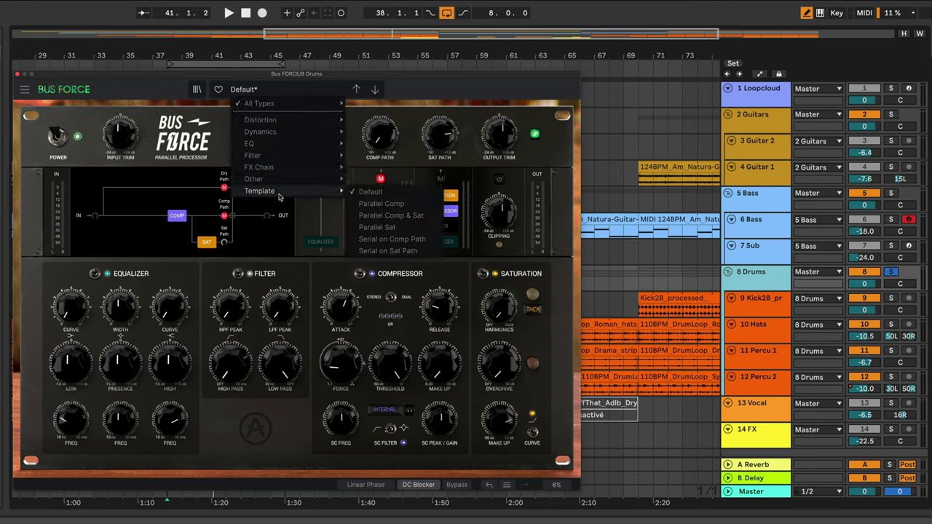
click(371, 195)
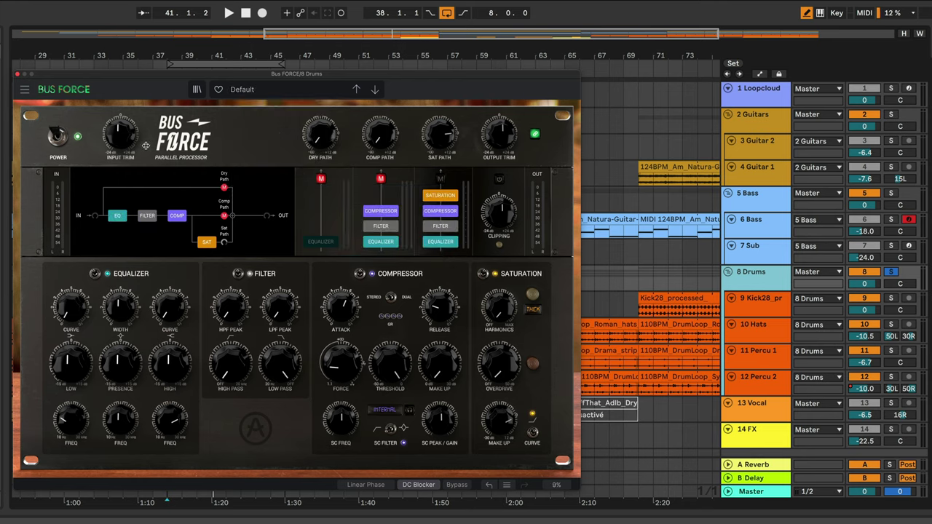
Play the drums and compare the sound with Bus FORCE bypassed and active, then stop playback
key(space)
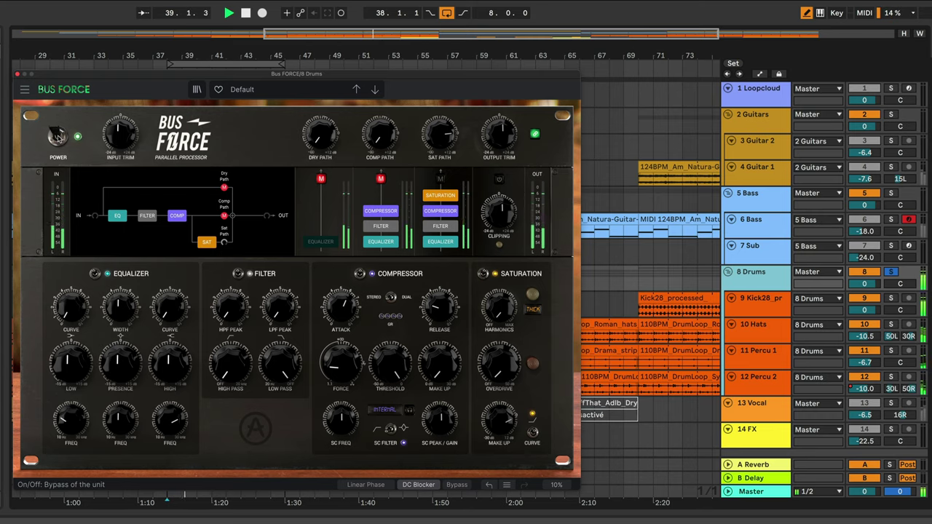
click(57, 137)
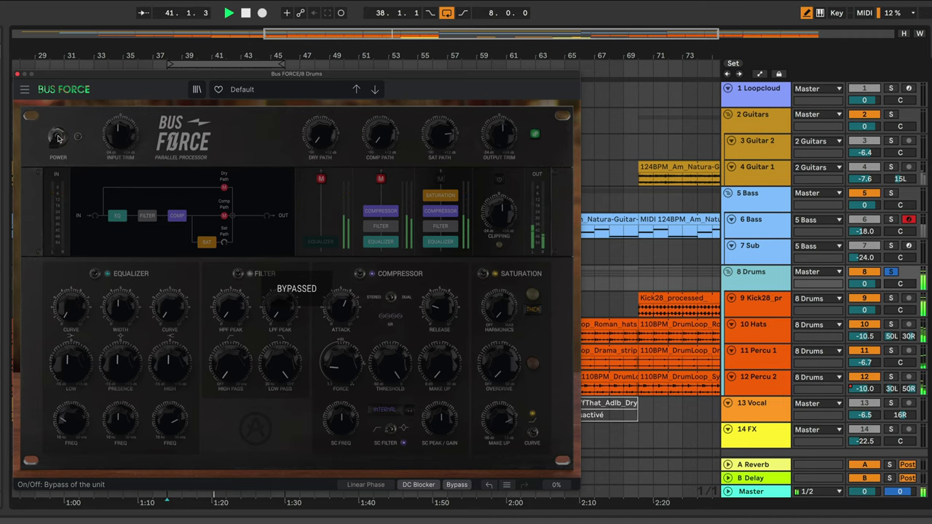
click(58, 136)
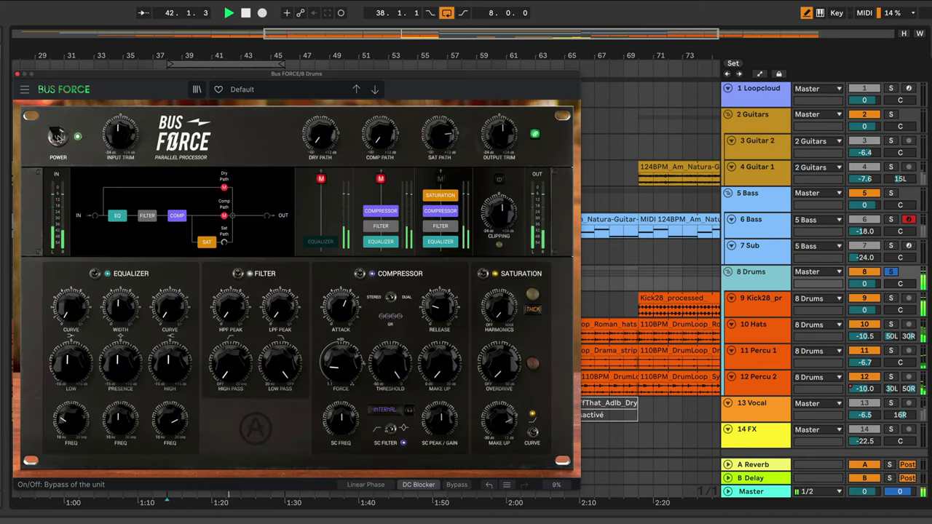
key(space)
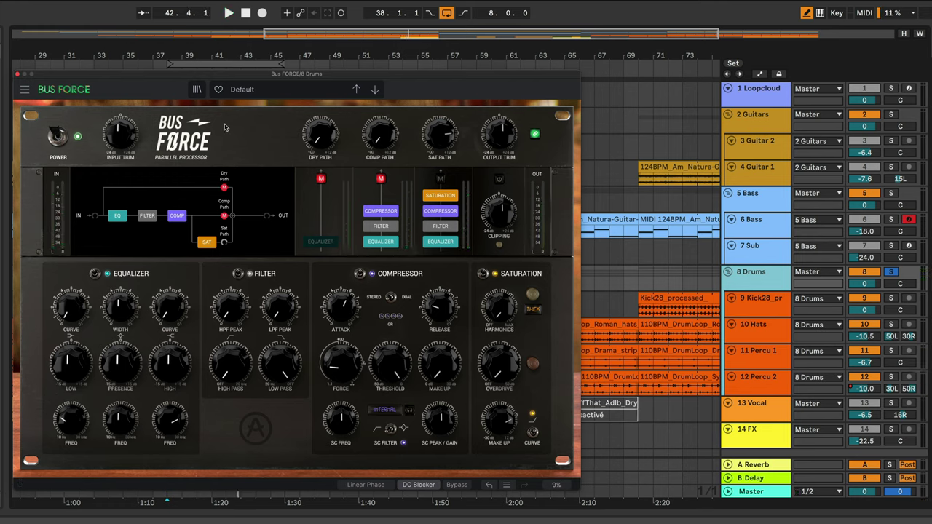
Toggle the Saturation path's compressor off and on, and view the displays for equalizer presence, compressor threshold and saturation overdrive
mouse_move(327, 143)
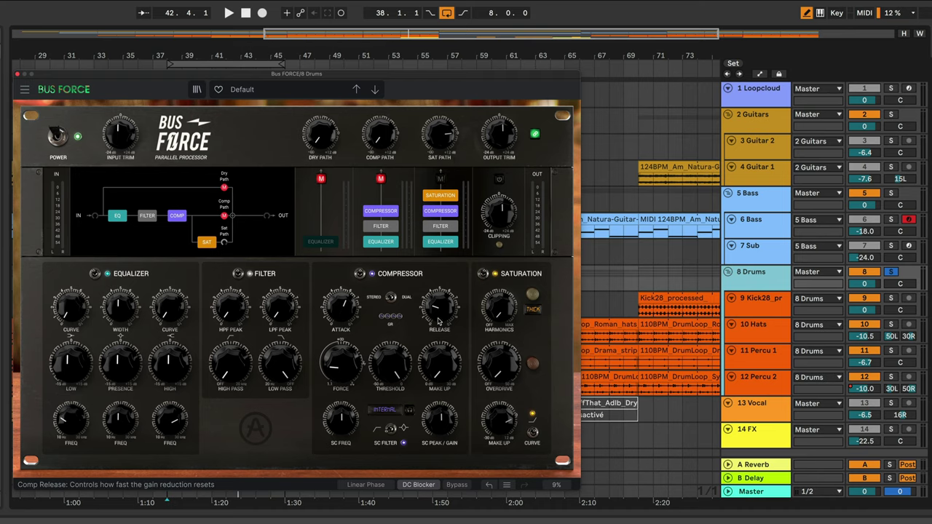
click(440, 211)
click(440, 211)
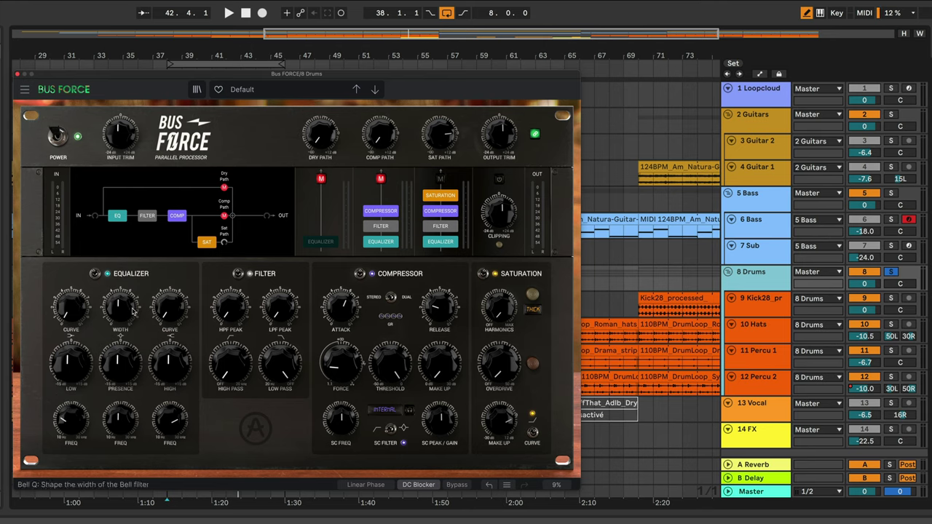
click(123, 363)
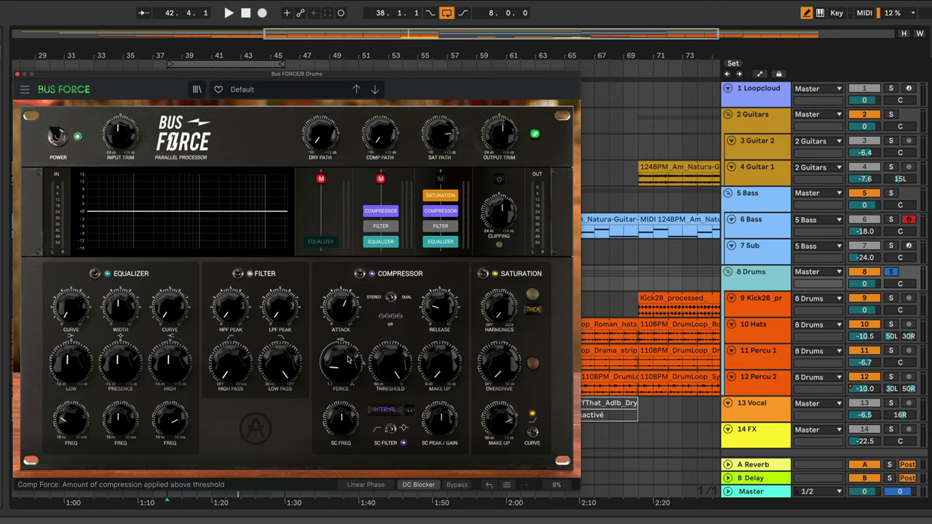
click(396, 365)
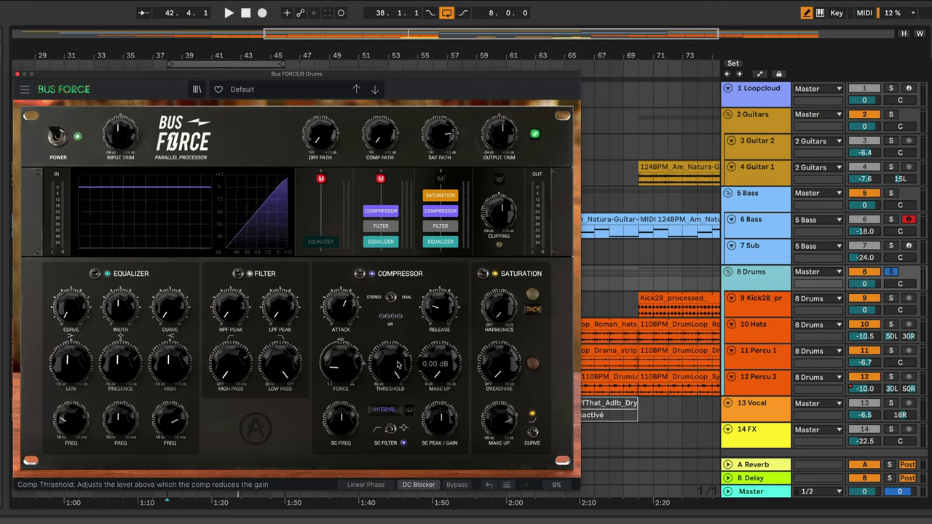
click(497, 362)
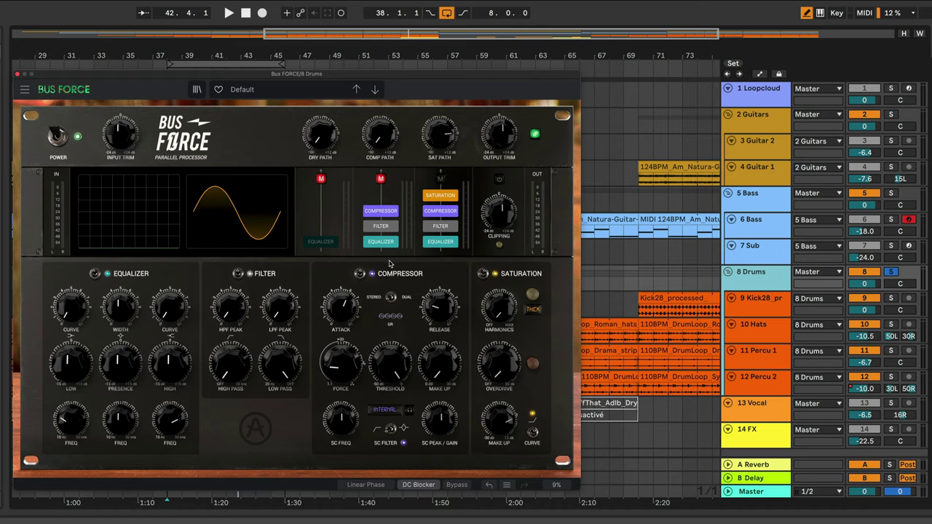
Toggle the compressor module in the Saturation path and leave it switched off
click(442, 211)
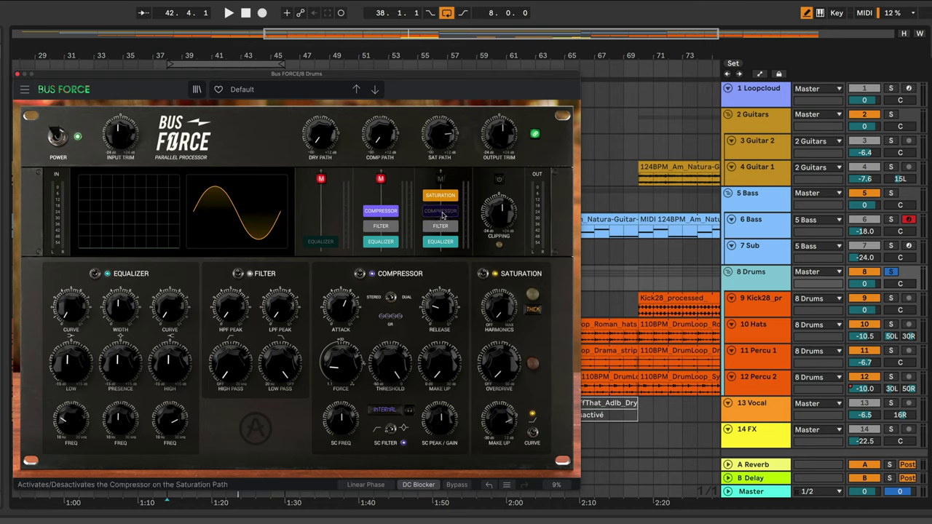
click(442, 212)
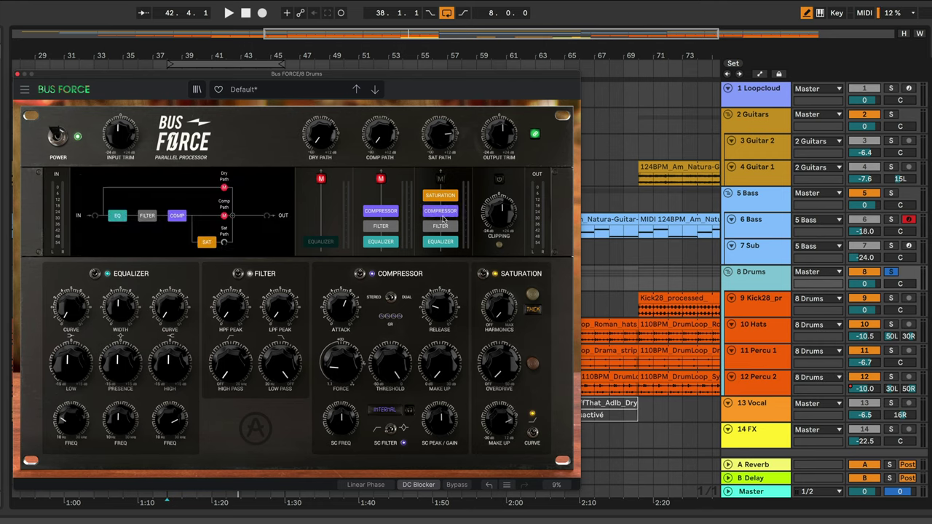
click(442, 213)
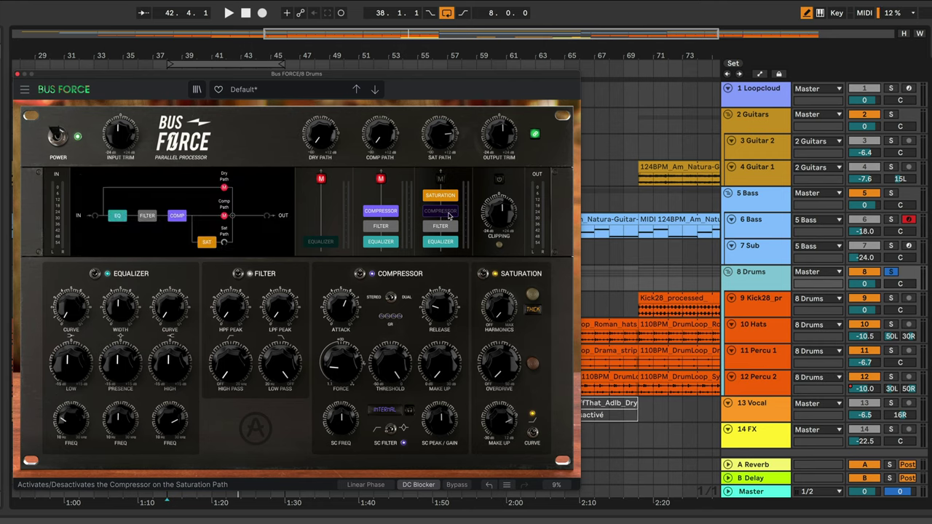
Play the drums while switching the Saturation path's filter and equalizer off, reactivate all its modules including the compressor, and stop playback
key(space)
click(444, 226)
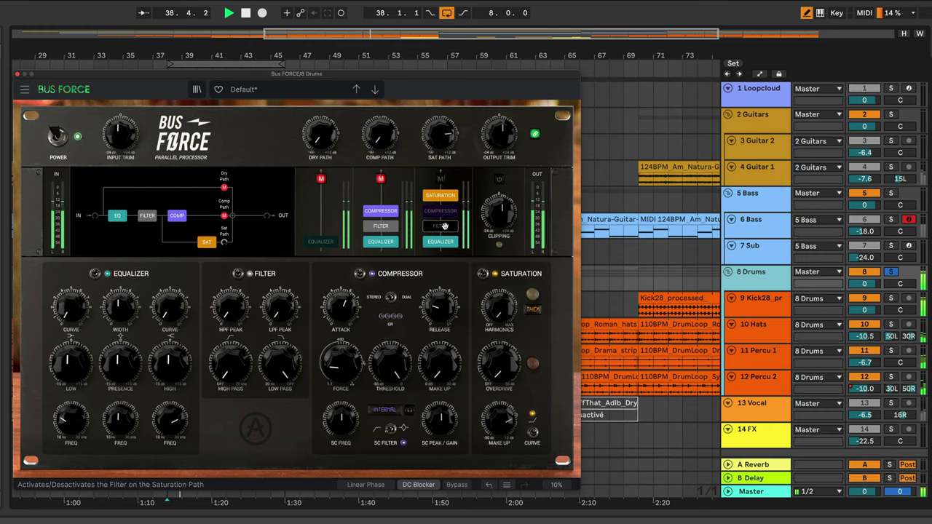
click(447, 241)
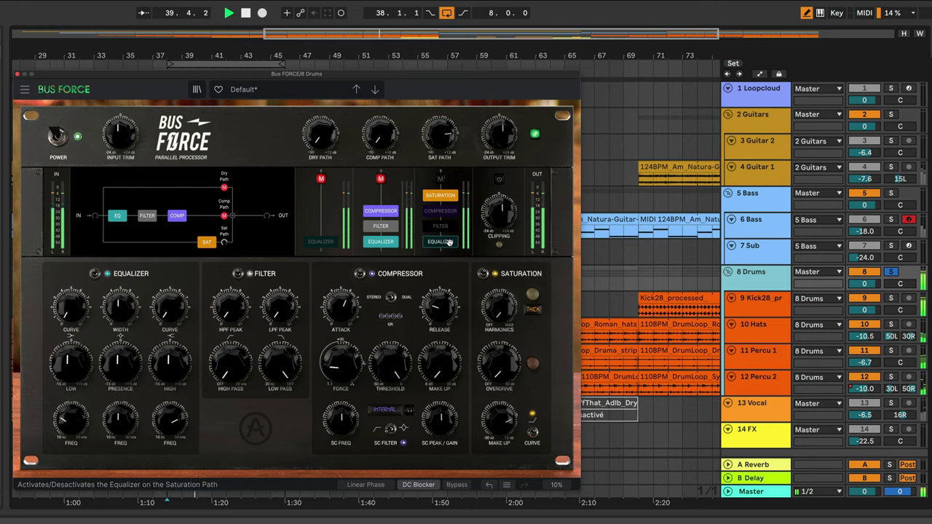
click(449, 242)
click(442, 226)
click(442, 211)
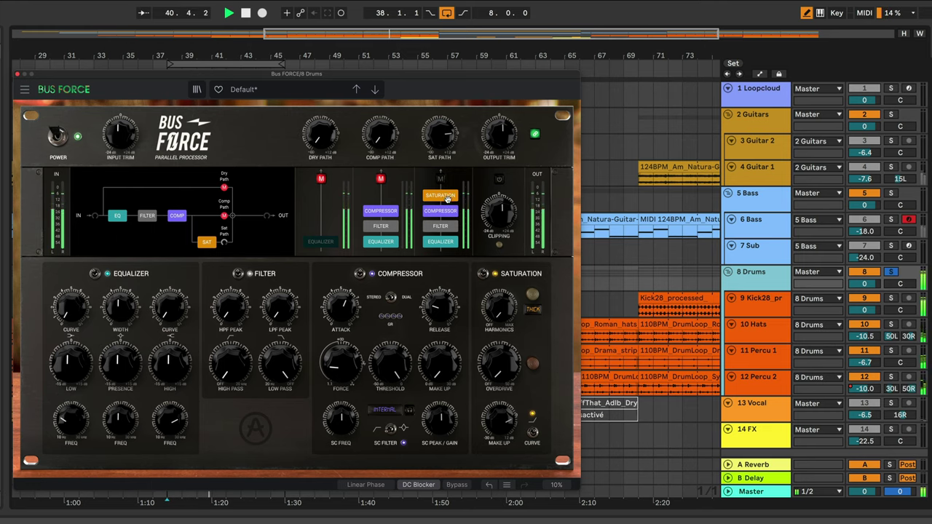
key(space)
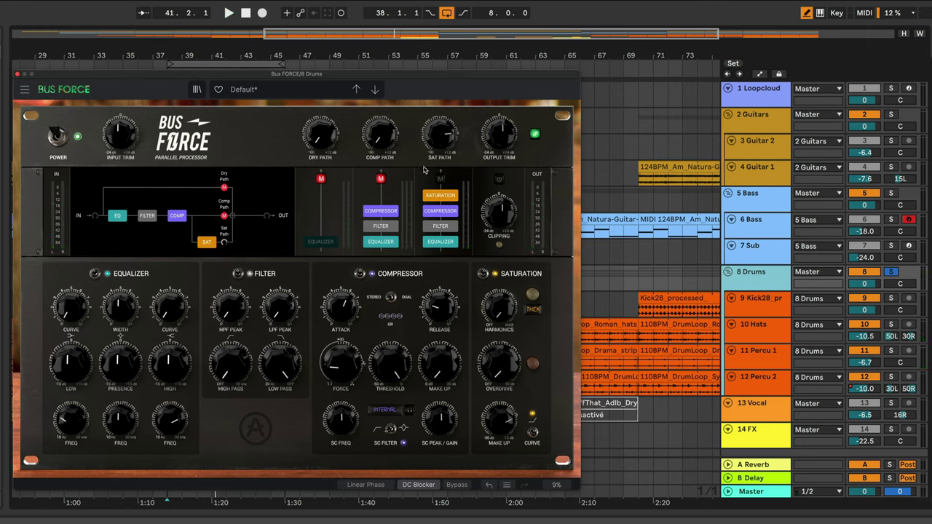
Unmute the Comp path, set its level to about 0.267 dB, and play the drums with Bus FORCE bypassed and active
click(380, 179)
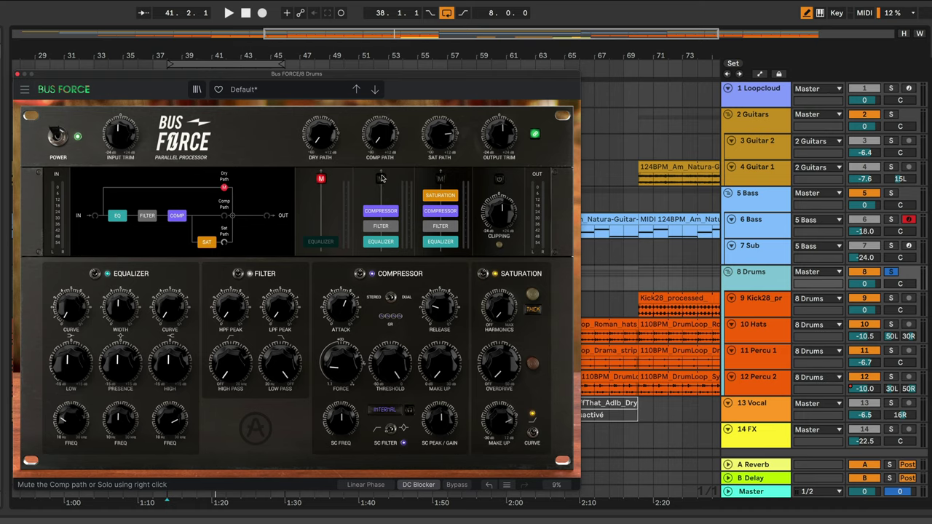
mouse_move(380, 141)
mouse_down()
mouse_move(381, 84)
mouse_move(384, 137)
mouse_up()
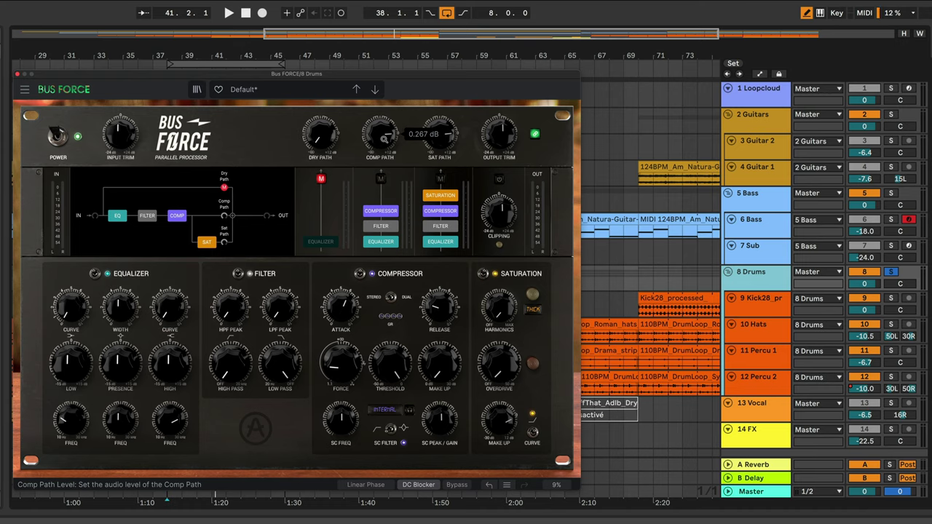
key(space)
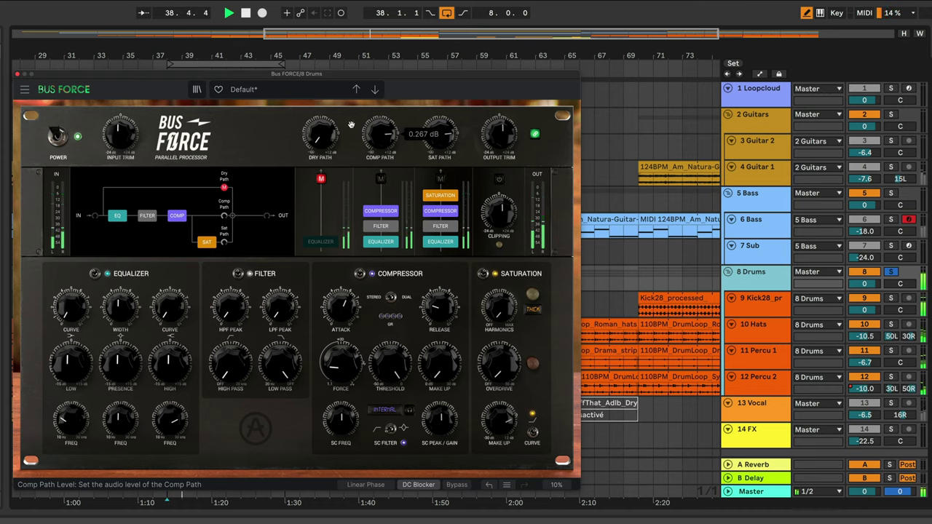
click(58, 137)
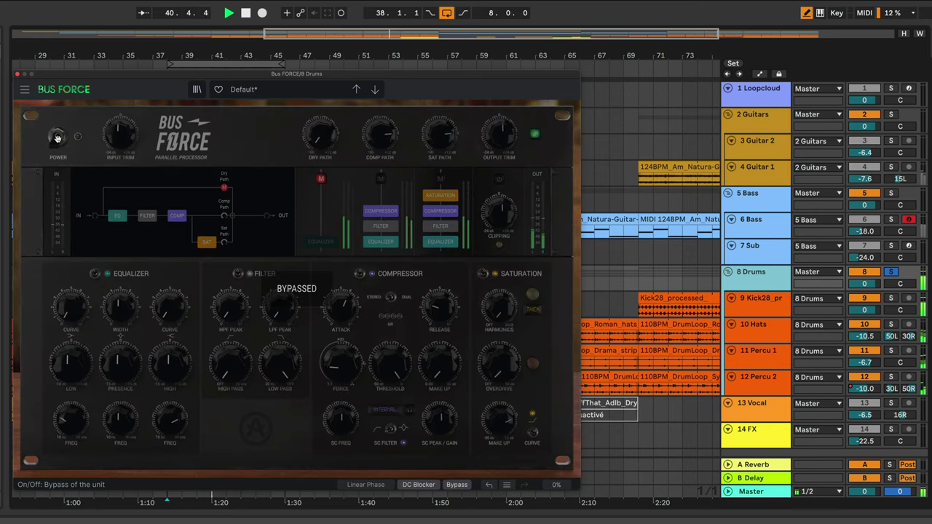
click(57, 138)
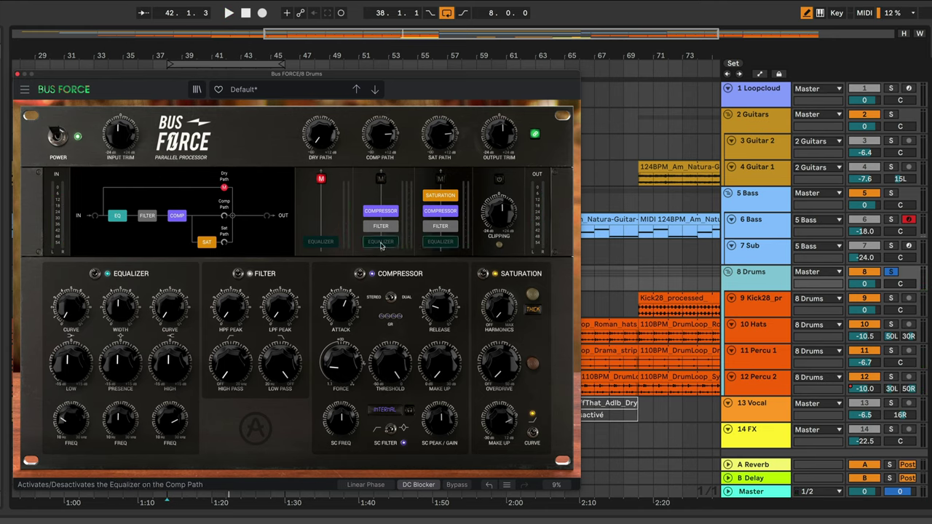
Toggle the equalizer on the Comp and Saturation paths, leaving it switched on
click(380, 243)
click(380, 241)
click(440, 241)
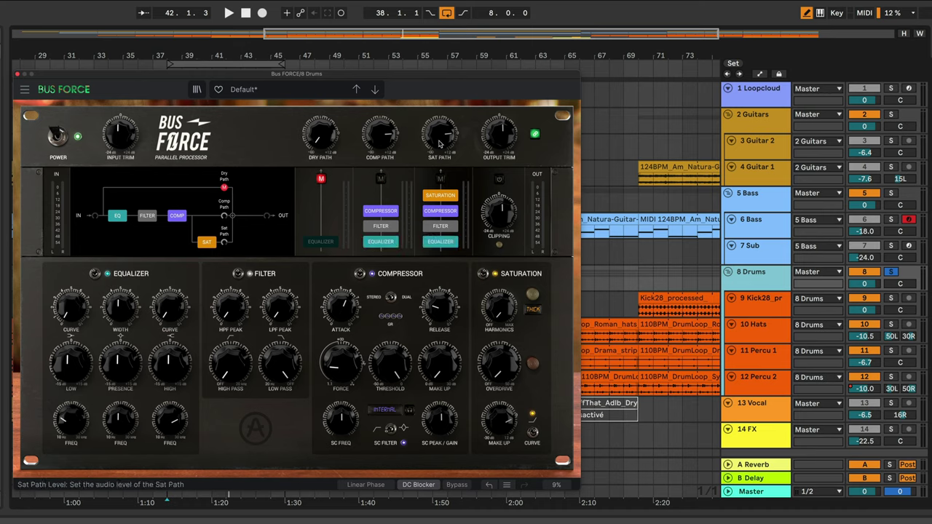
Solo and unsolo the Saturation path, and toggle the filter module off and on
right_click(440, 180)
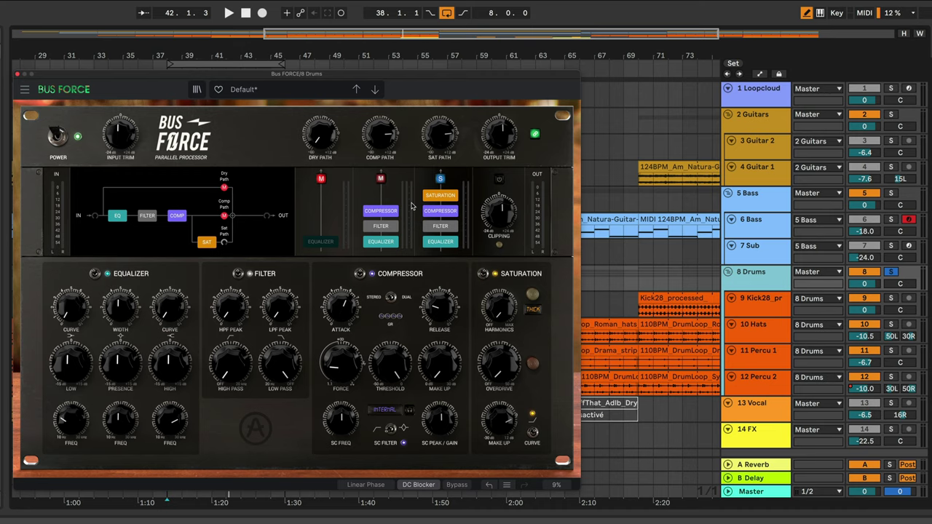
click(440, 178)
click(442, 226)
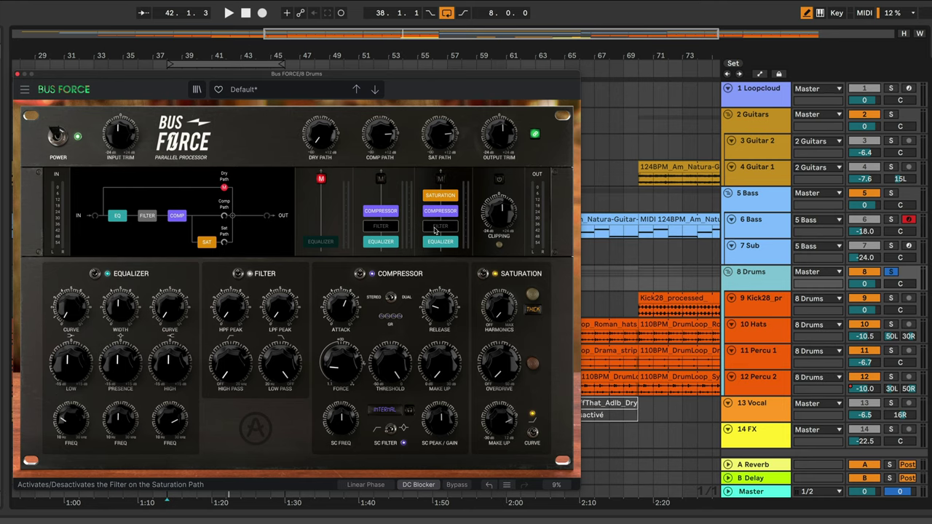
click(441, 227)
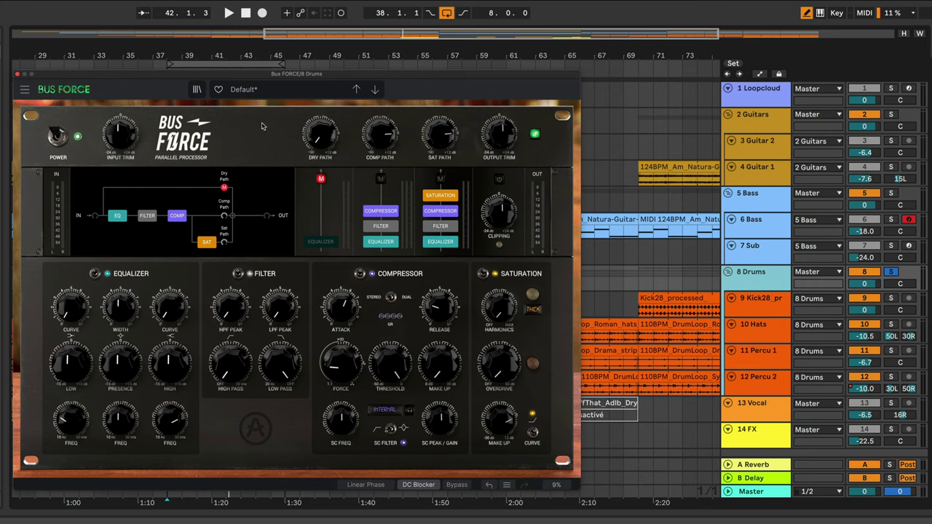
Reload the Default preset from the Template category
click(275, 91)
mouse_move(326, 194)
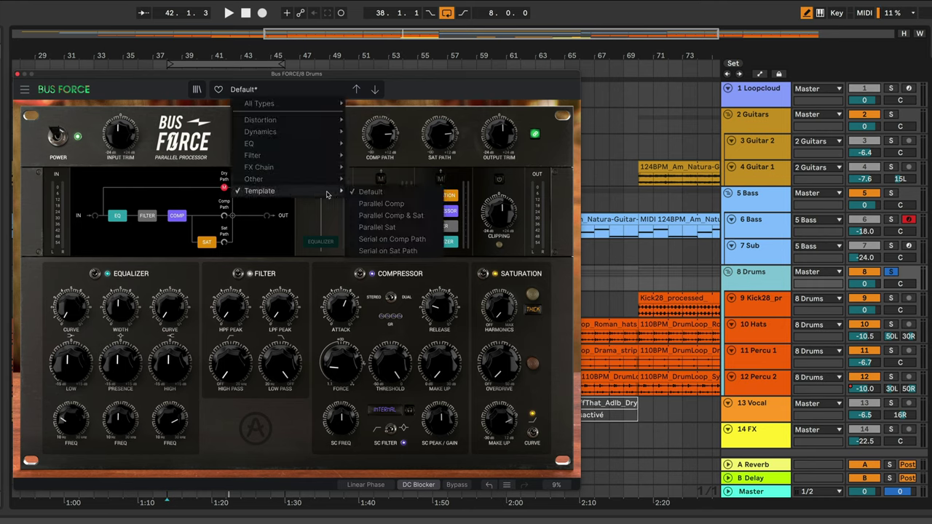
click(374, 192)
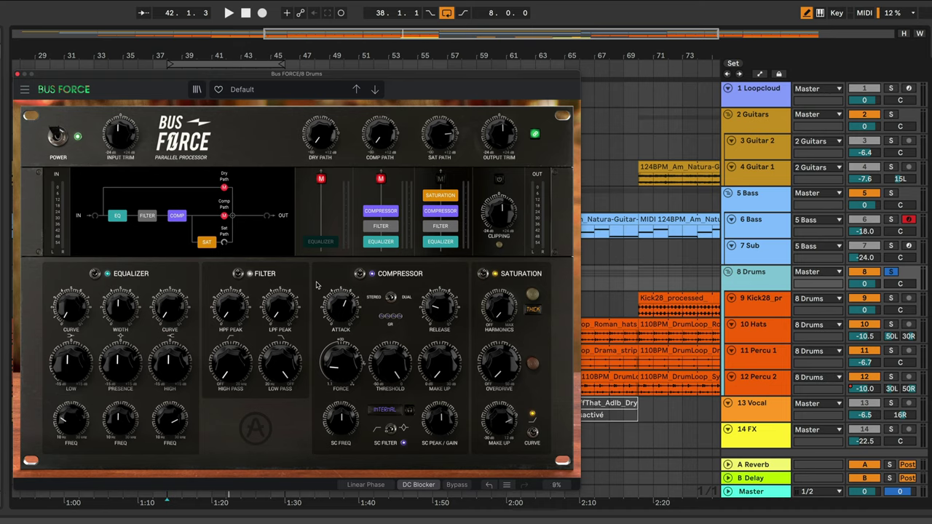
Unmute the Dry and Comp paths and raise both levels to roughly match the Saturation path's level
click(321, 178)
click(380, 179)
mouse_move(322, 148)
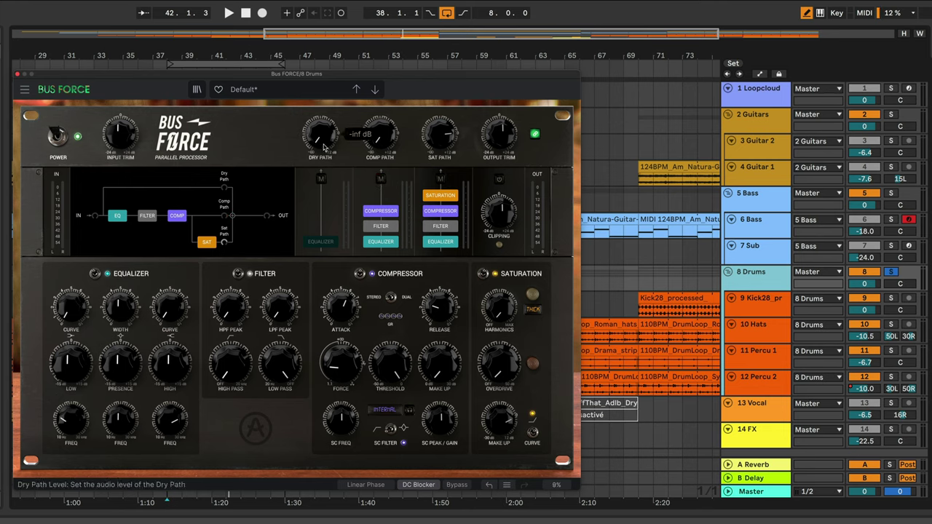
drag(326, 147, 325, 120)
drag(382, 146, 381, 120)
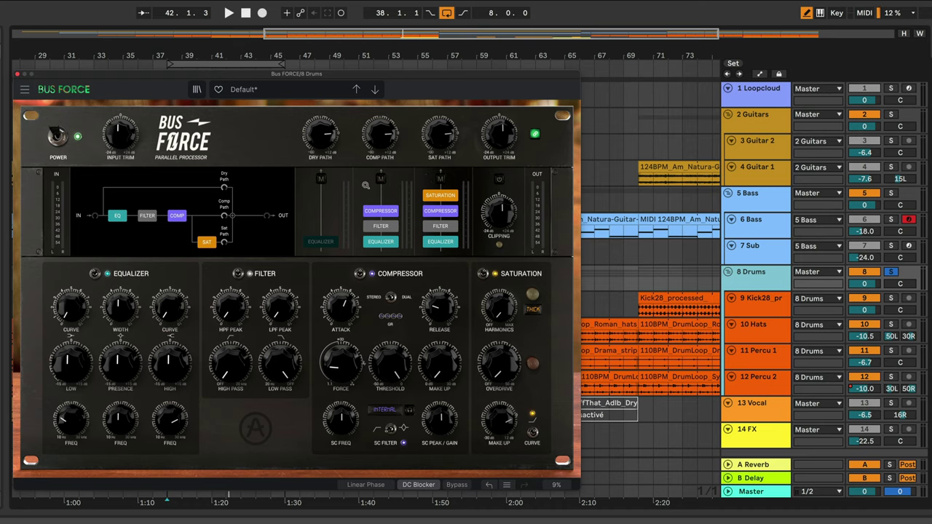
Play the drums, lower the output trim until the output meter no longer overloads, and stop playback
key(space)
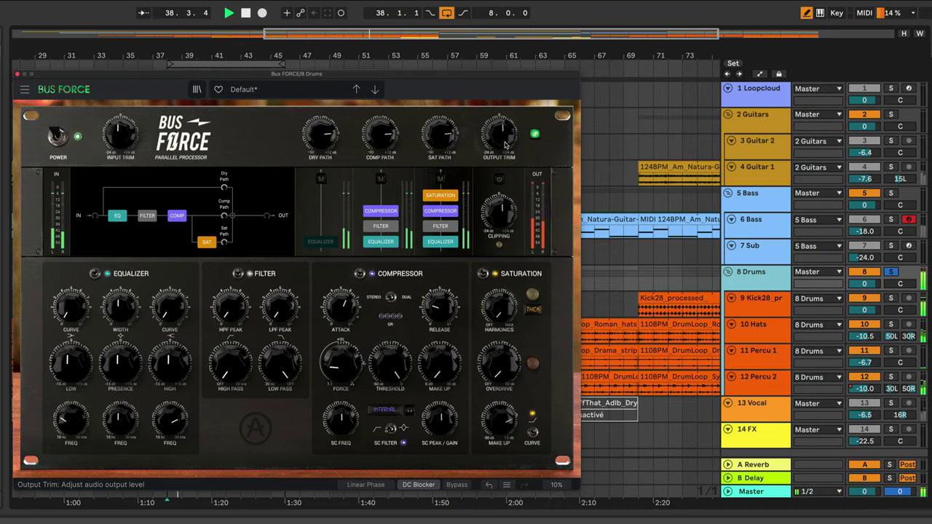
drag(500, 136, 500, 152)
key(space)
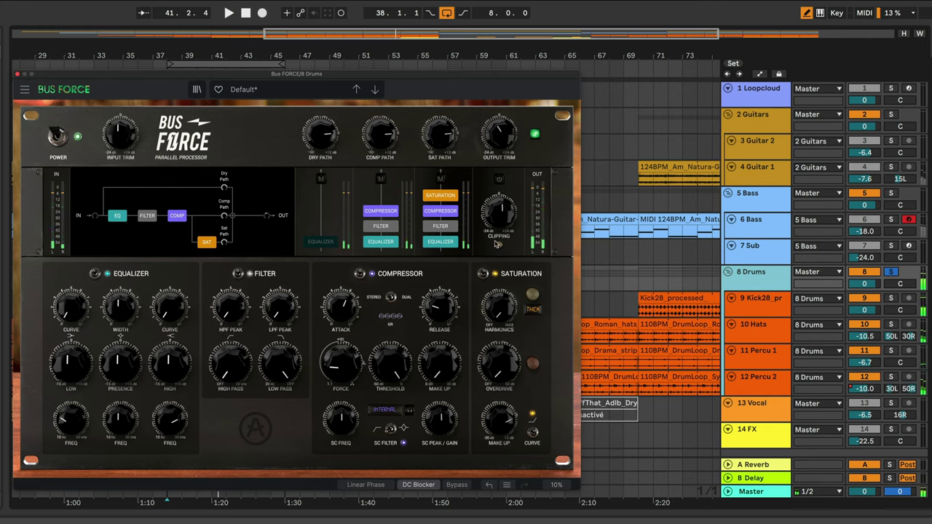
Activate the equalizer on the Dry path and toggle the equalizer on the Comp and Saturation paths, leaving it off there
mouse_move(508, 218)
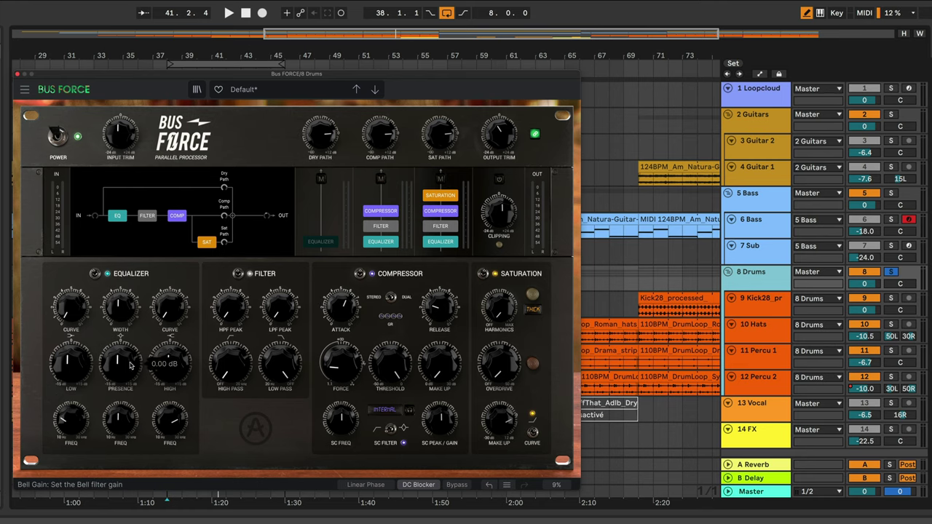
click(325, 245)
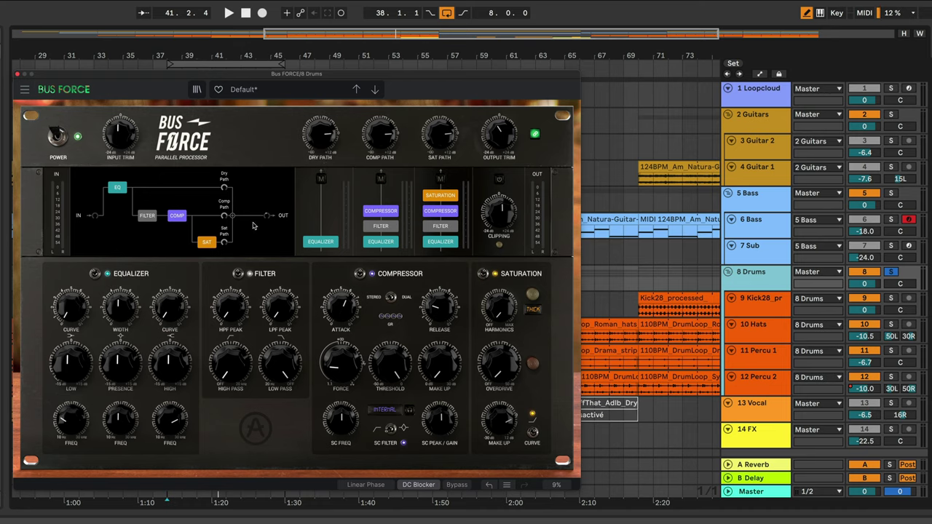
click(377, 245)
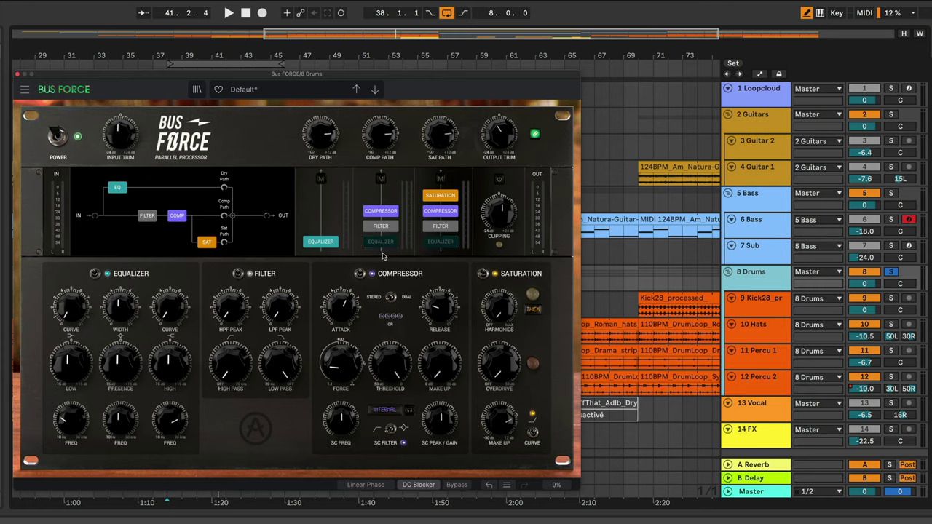
click(376, 246)
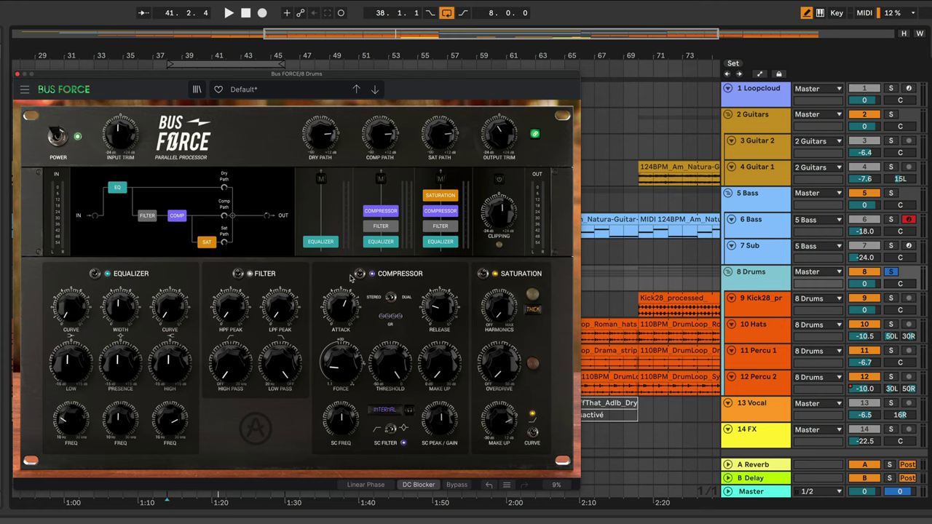
click(377, 246)
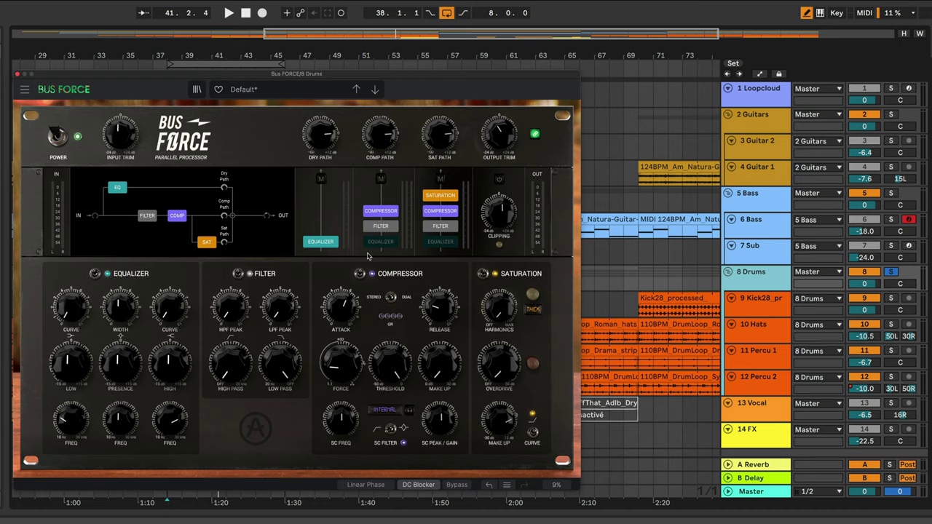
Toggle the filter on the Comp and Saturation paths, leaving it on, and deactivate the equalizer on both paths
click(441, 226)
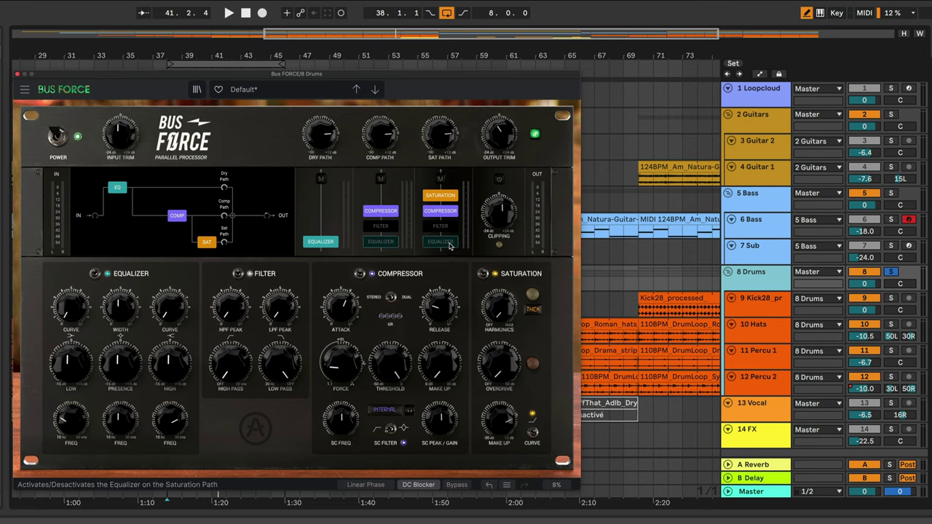
click(451, 229)
click(449, 229)
click(449, 228)
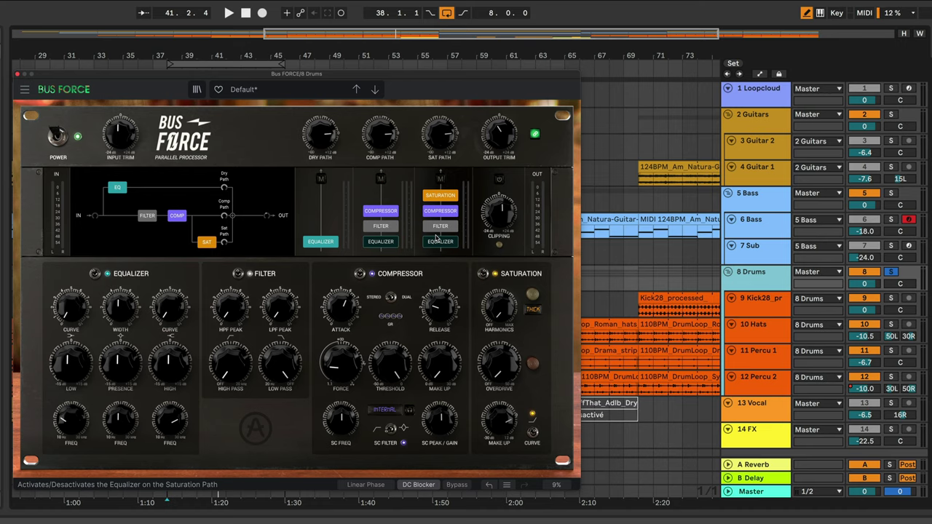
click(447, 242)
Toggle the shared filter off and on, and deactivate the compressor and filter on the Saturation path only
click(447, 228)
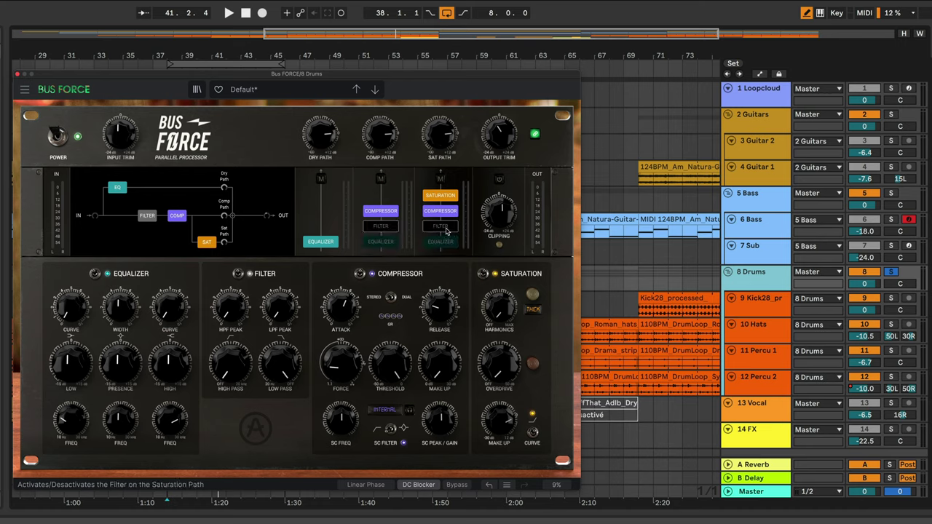
click(446, 228)
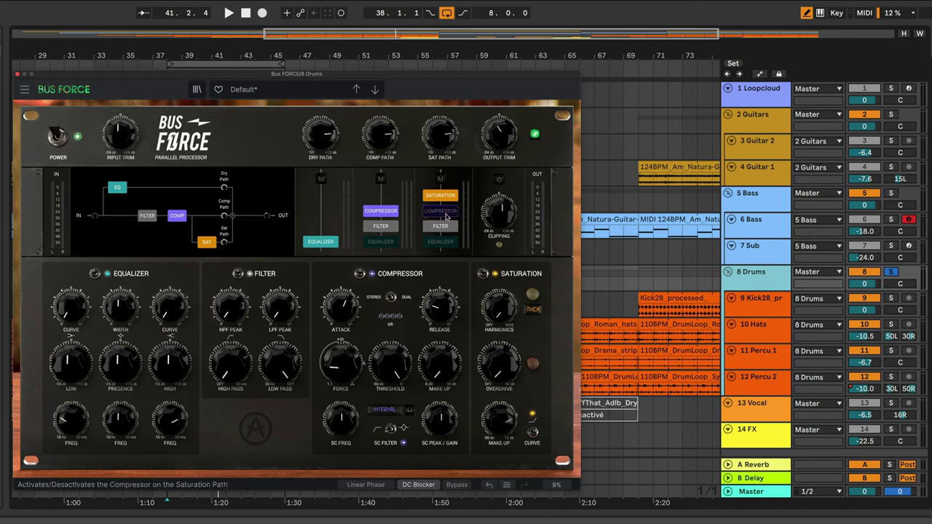
click(447, 214)
click(447, 227)
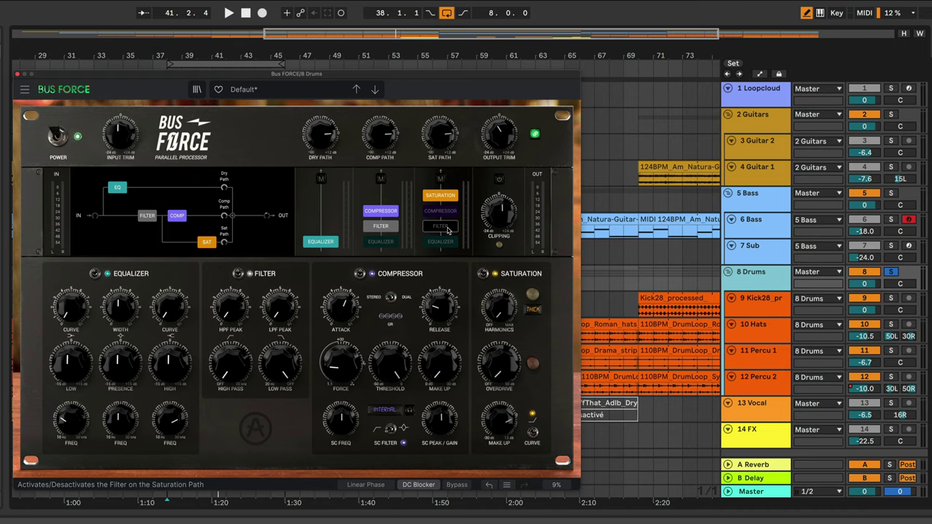
Alternate the filter between the Comp and Saturation paths to compare the routings, ending with it active on both
click(441, 227)
click(382, 228)
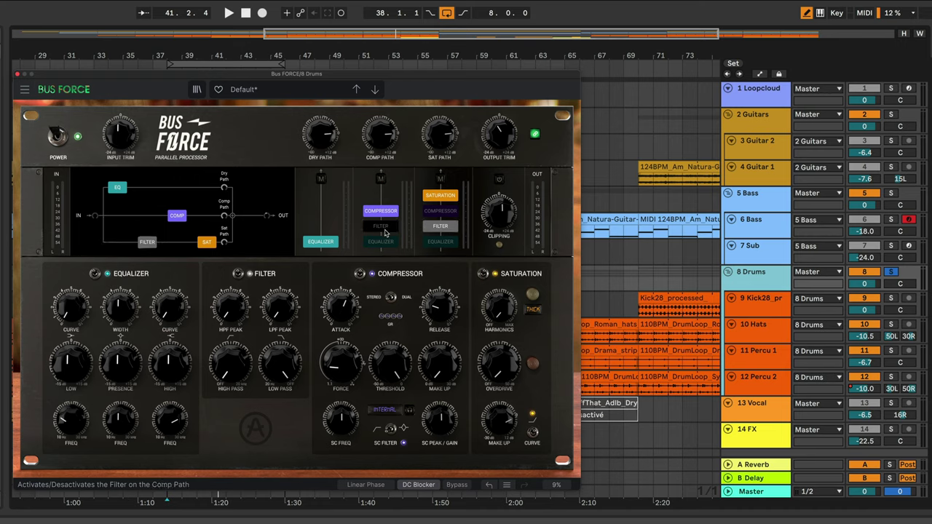
click(382, 227)
click(440, 228)
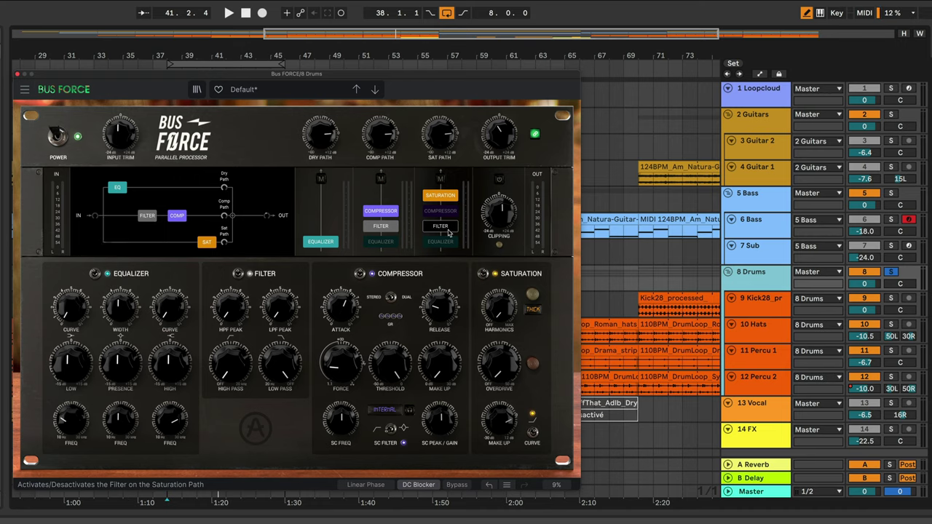
click(445, 228)
click(388, 229)
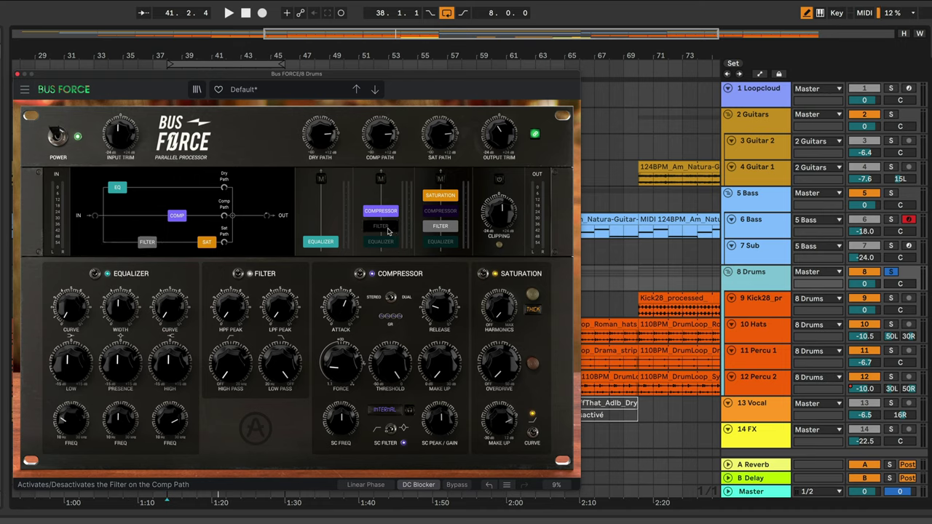
click(388, 231)
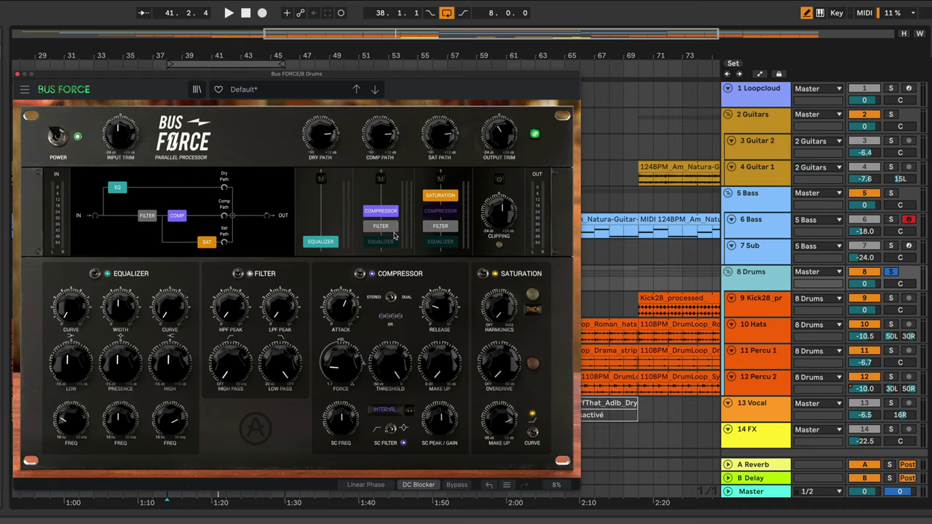
Toggle the filter and compressor on the Saturation path, leaving both switched off
click(441, 228)
click(449, 228)
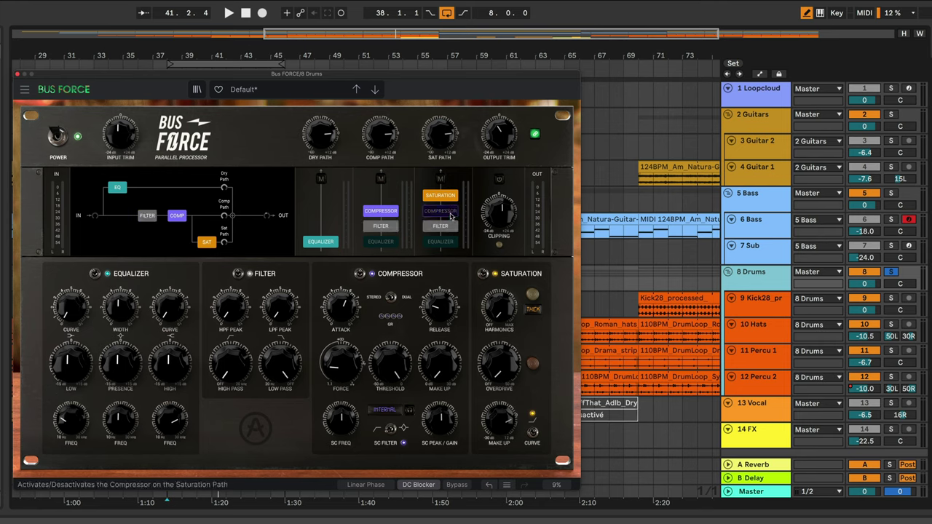
click(450, 214)
click(447, 228)
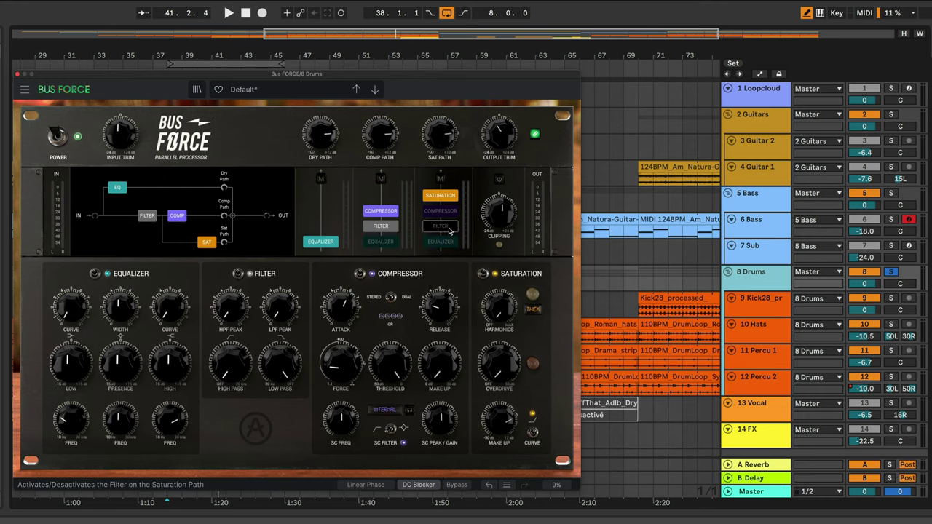
Swap the filter between the Comp and Saturation paths and toggle the Saturation compressor, leaving the filter on the Comp path only
click(394, 229)
click(437, 232)
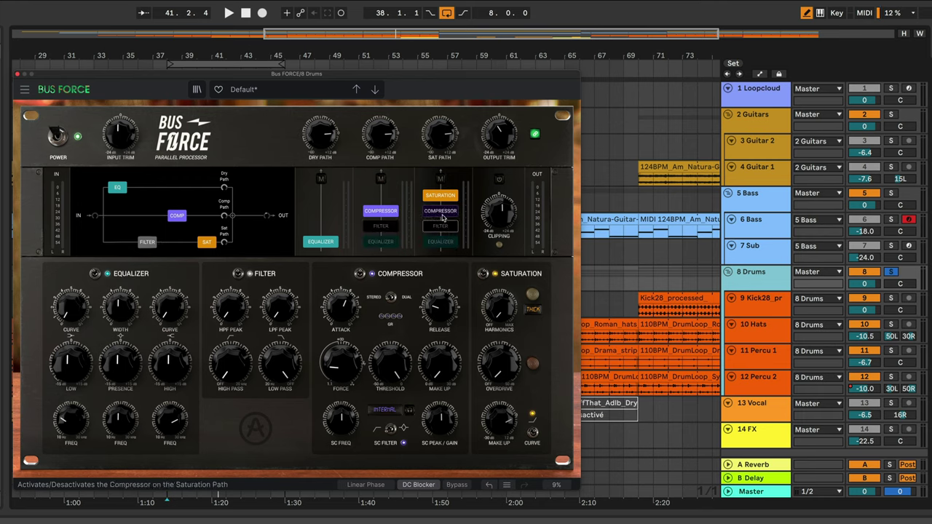
click(443, 217)
click(447, 218)
click(446, 225)
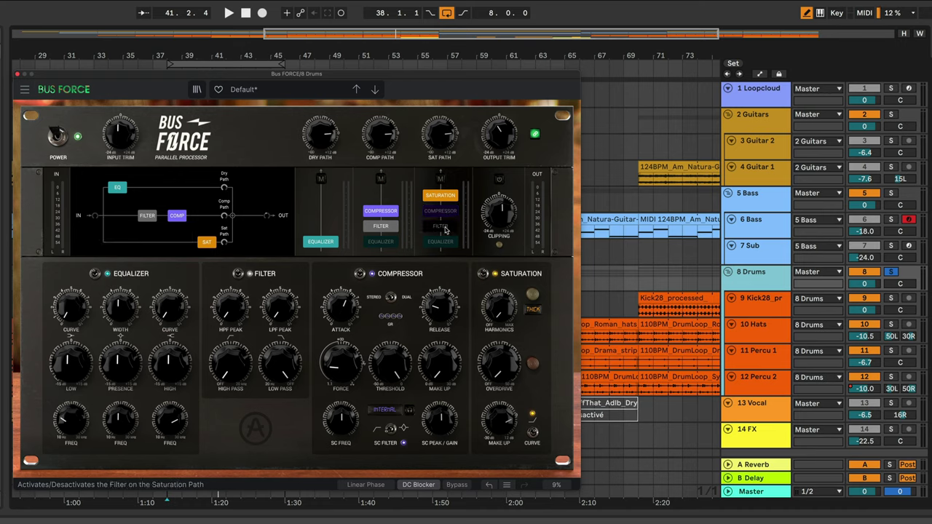
Toggle the modules on the Comp and Saturation paths, ending with equalizer, filter and compressor active on both
click(437, 241)
click(434, 245)
click(395, 246)
click(395, 245)
click(435, 228)
click(440, 241)
click(441, 241)
click(440, 241)
click(442, 227)
click(443, 212)
click(445, 227)
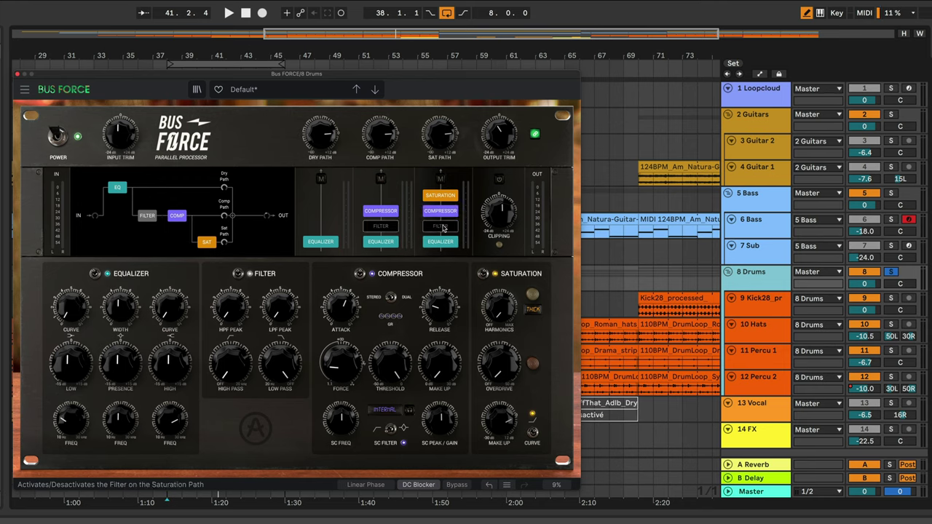
click(442, 227)
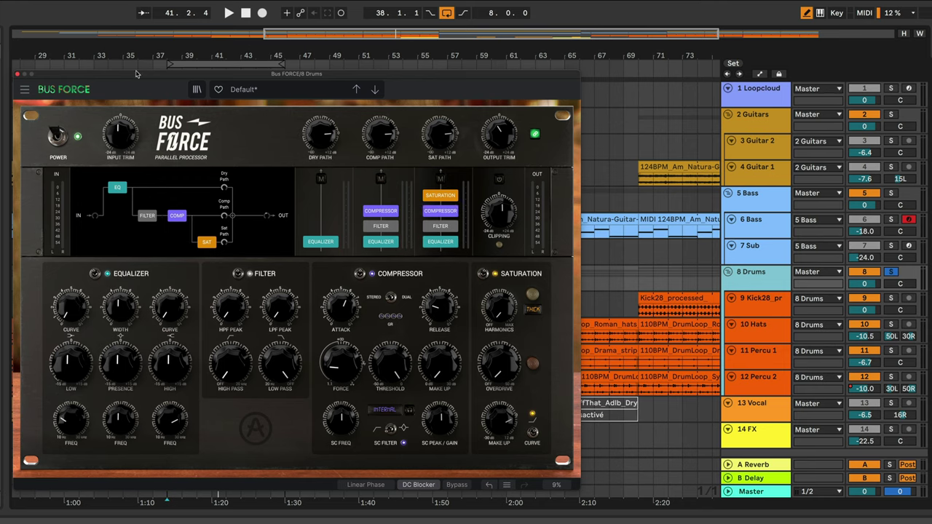
Reload the Default preset, then unmute the Dry and Comp paths and raise their levels, with Comp at 0.480 dB
click(251, 88)
mouse_move(306, 192)
click(368, 194)
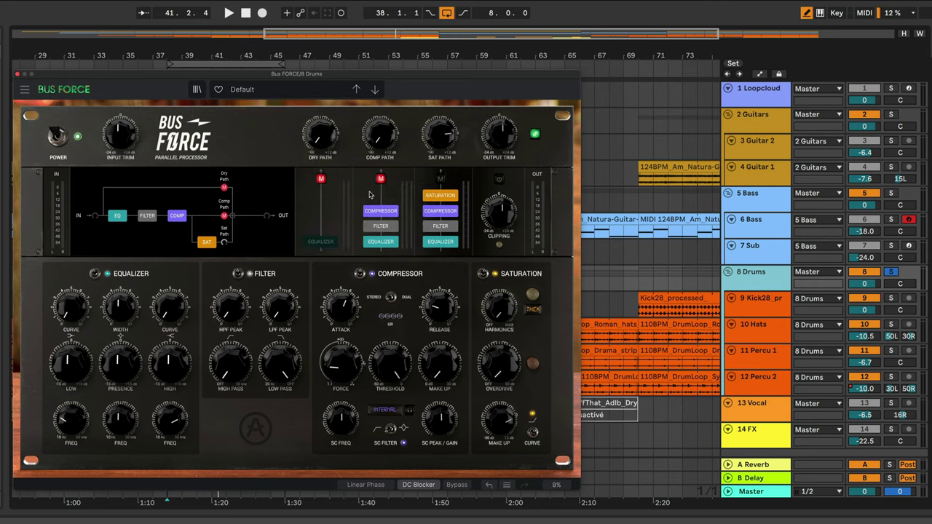
click(379, 179)
click(320, 178)
drag(320, 134, 321, 106)
drag(380, 134, 380, 103)
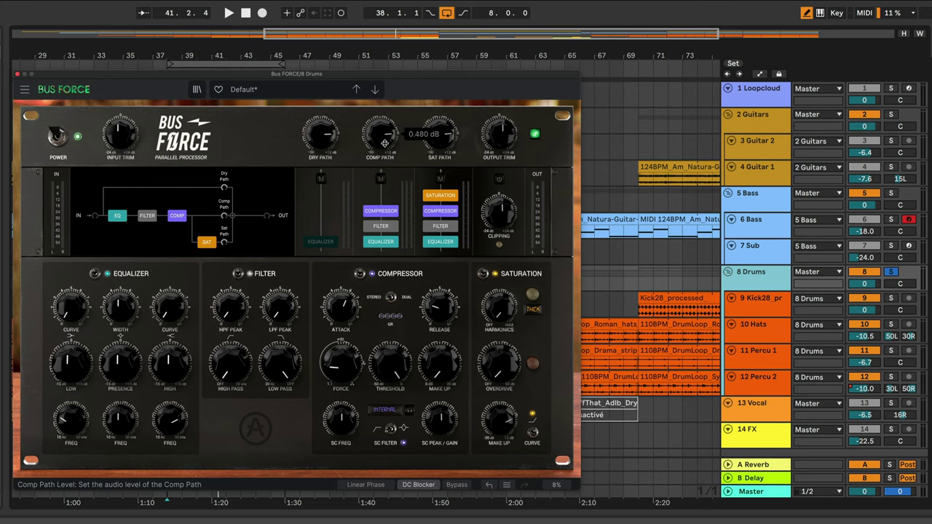
Activate the equalizer on the Dry path and mute the Comp and Saturation paths
click(335, 242)
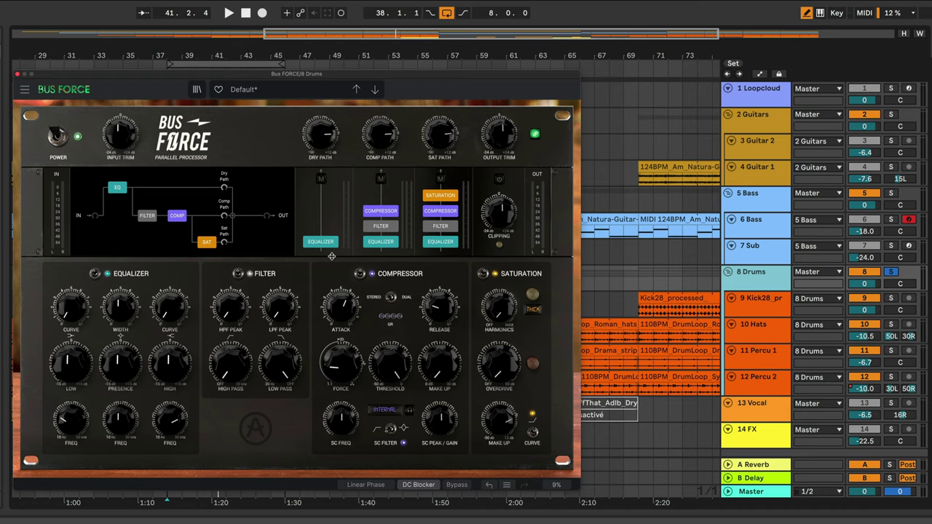
click(379, 179)
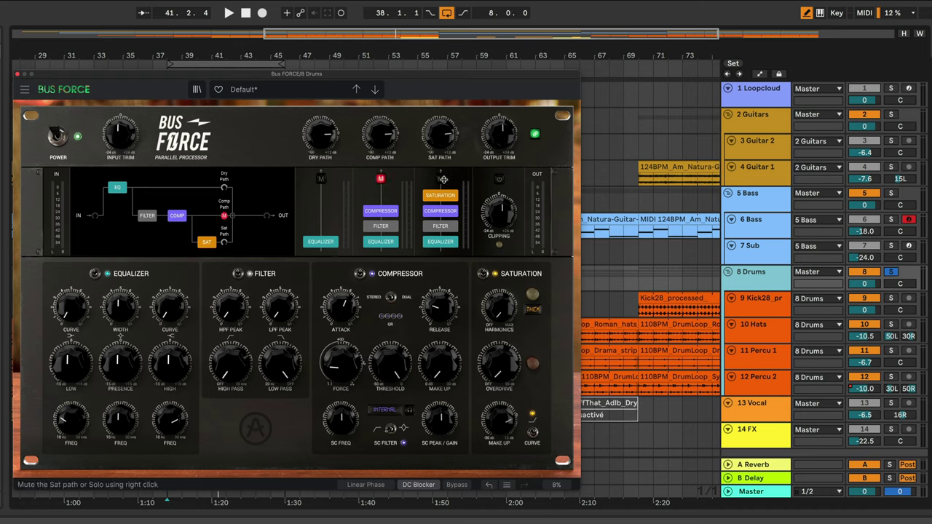
click(441, 178)
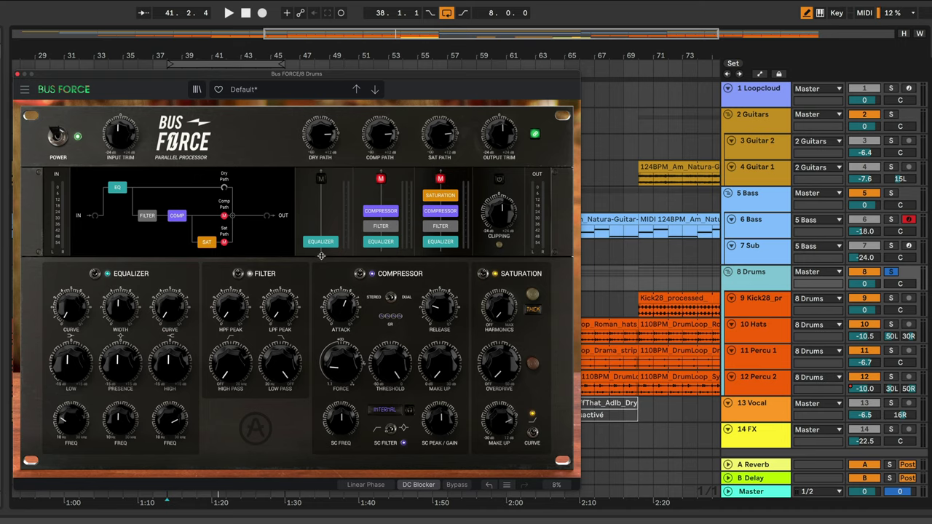
Shape the equalizer with a presence boost, a low-shelf cut, a 4.32 dB high-shelf boost and an increased high-shelf curve
mouse_move(120, 364)
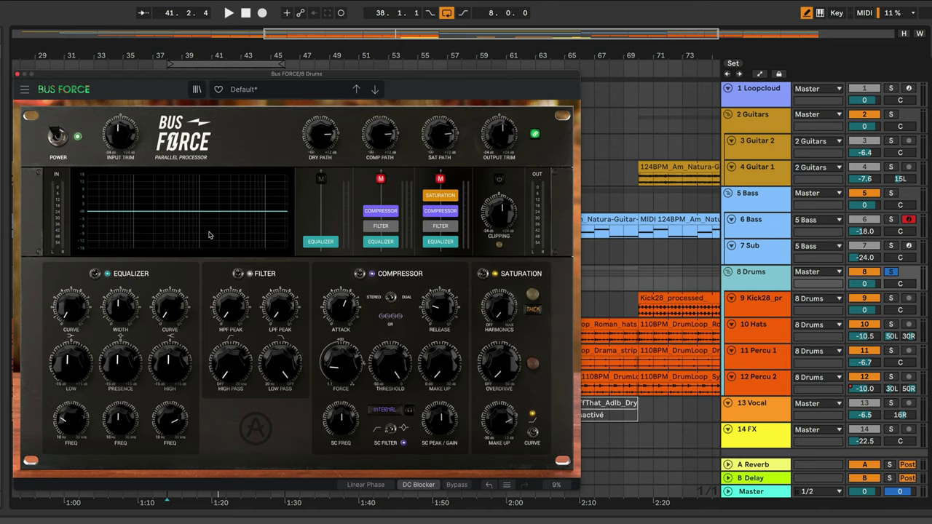
drag(122, 373, 123, 313)
drag(164, 370, 129, 382)
drag(71, 361, 71, 395)
drag(168, 317, 168, 303)
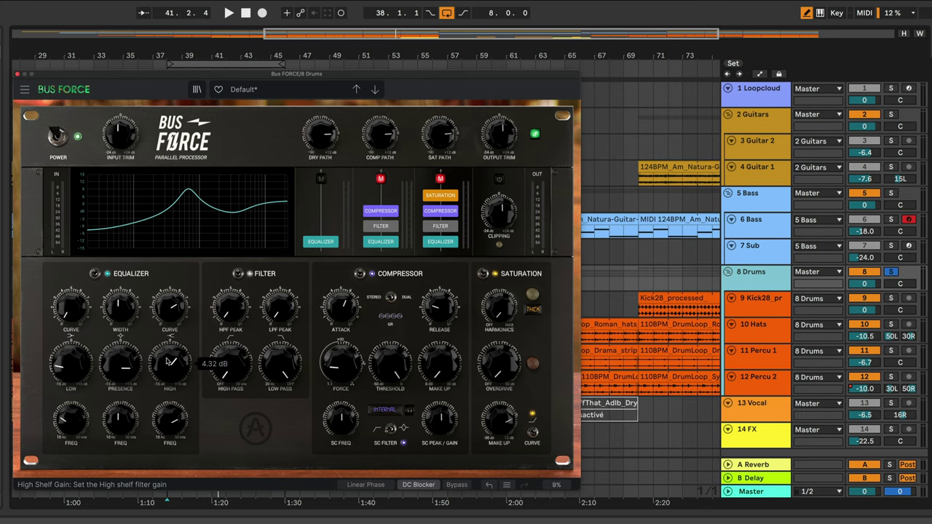
Play the drum loop while boosting the presence gain further and sweeping the bell frequency, ending at 456 Hz
key(space)
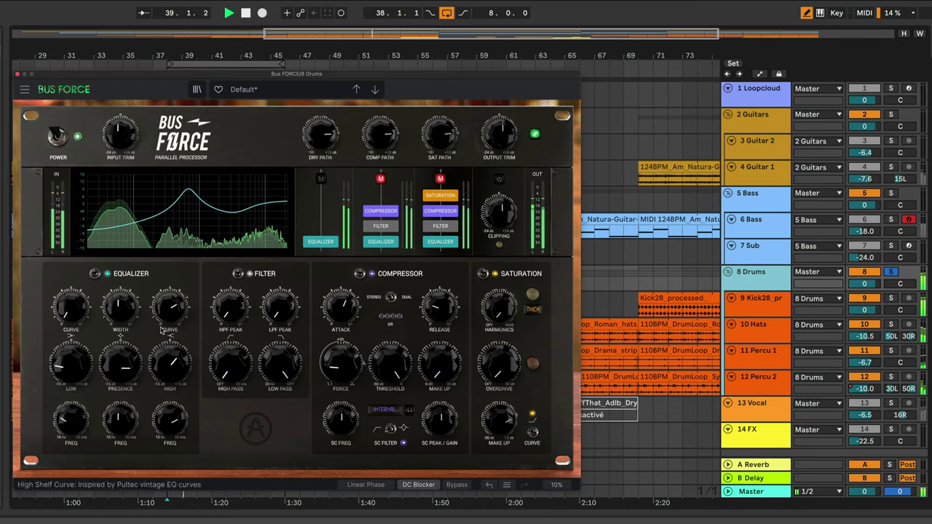
drag(120, 362, 120, 321)
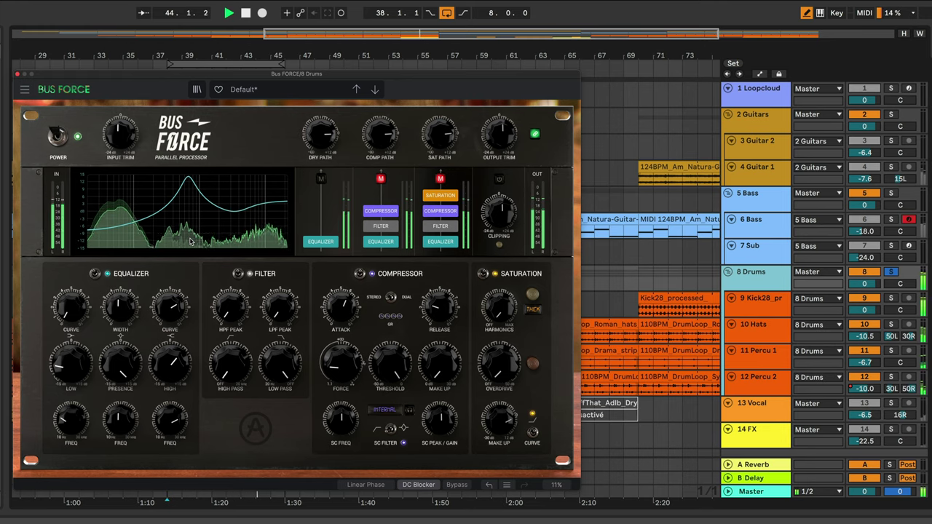
mouse_move(121, 362)
mouse_down()
mouse_move(120, 392)
mouse_move(120, 362)
mouse_up()
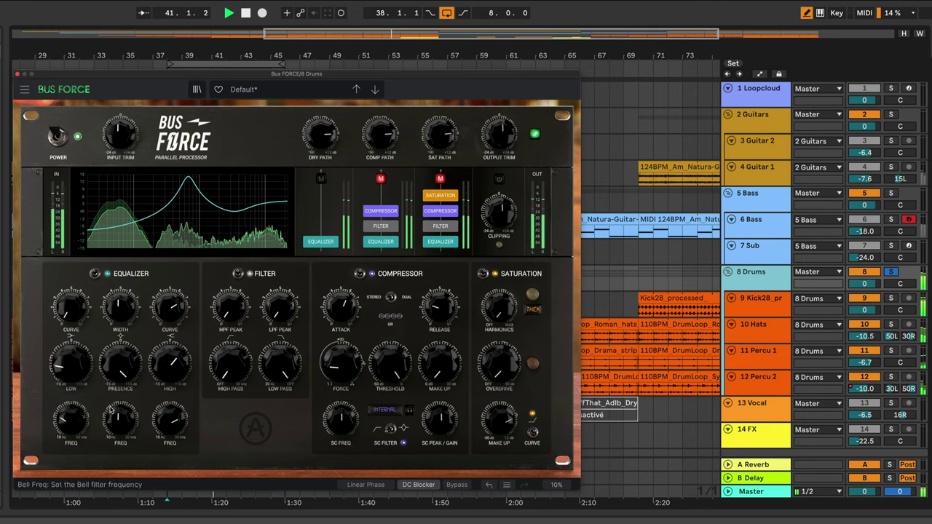
mouse_move(120, 421)
mouse_down()
mouse_move(121, 412)
mouse_move(120, 420)
mouse_up()
mouse_move(120, 364)
mouse_down()
mouse_move(121, 374)
mouse_move(120, 364)
mouse_up()
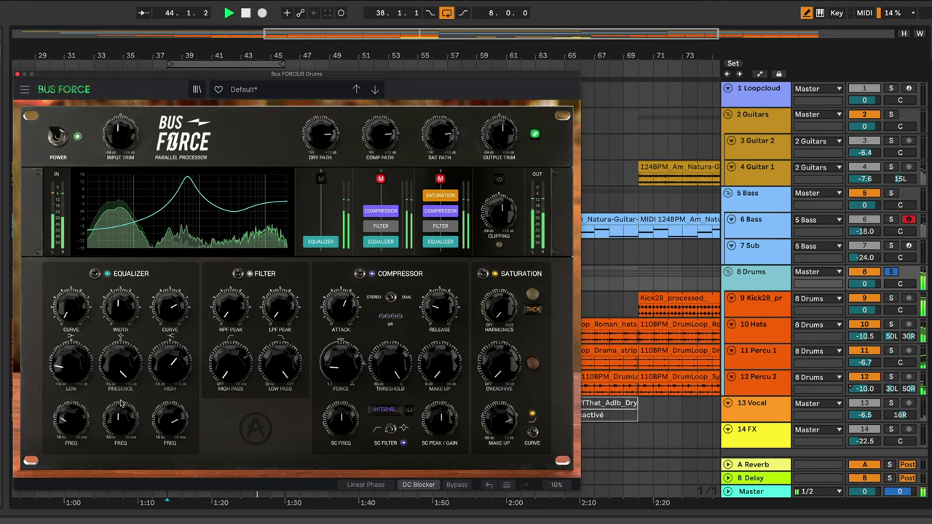
drag(120, 427, 120, 402)
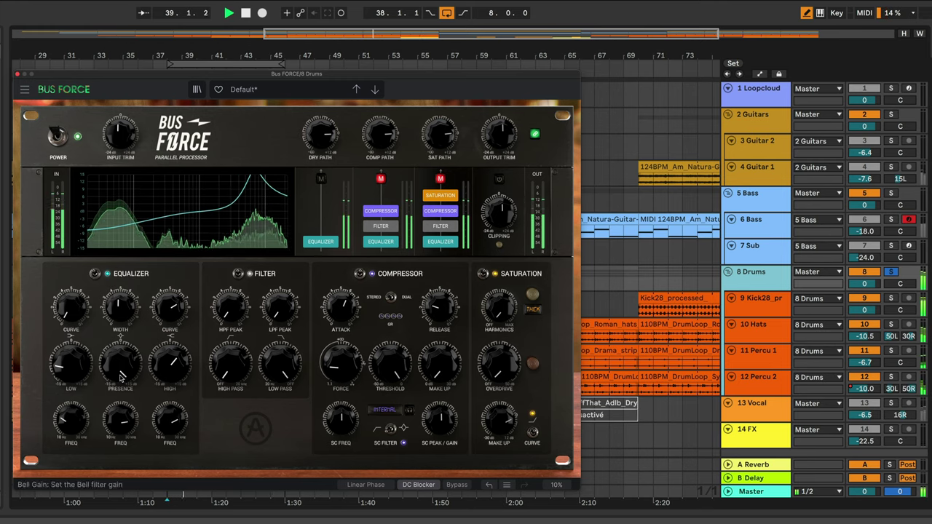
mouse_move(120, 420)
mouse_down()
mouse_move(120, 452)
mouse_move(120, 436)
mouse_up()
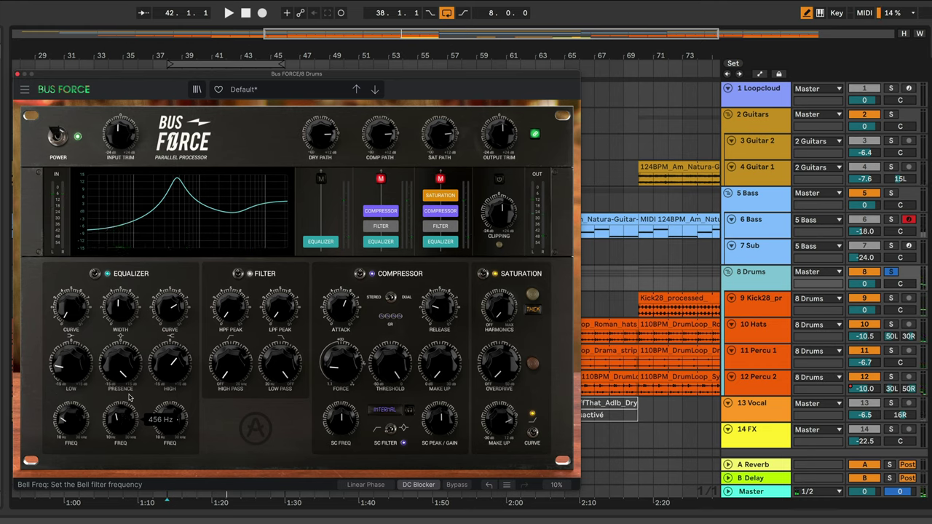
Increase the bell width setting, raise the low-shelf gain, reduce the high-shelf gain and adjust both shelf frequencies
mouse_move(127, 310)
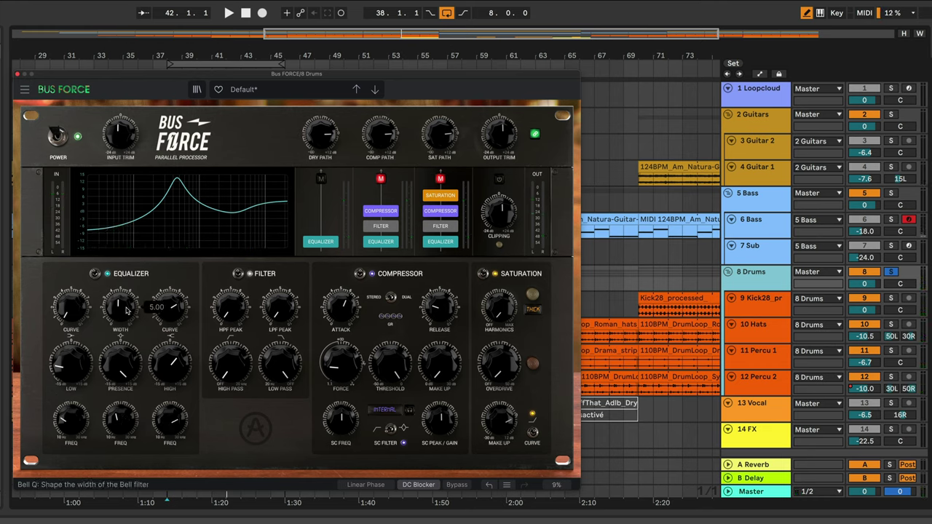
mouse_move(126, 310)
mouse_down()
mouse_move(126, 291)
mouse_move(127, 305)
mouse_up()
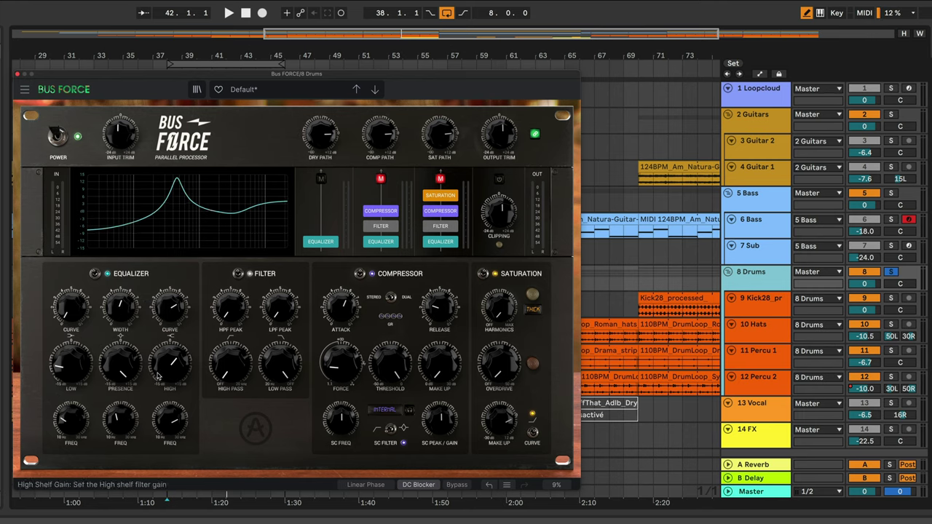
mouse_move(157, 375)
drag(70, 364, 70, 336)
drag(172, 373, 172, 386)
mouse_move(71, 419)
mouse_down()
mouse_move(71, 437)
mouse_move(71, 425)
mouse_up()
mouse_move(174, 417)
mouse_down()
mouse_move(174, 434)
mouse_move(172, 422)
mouse_up()
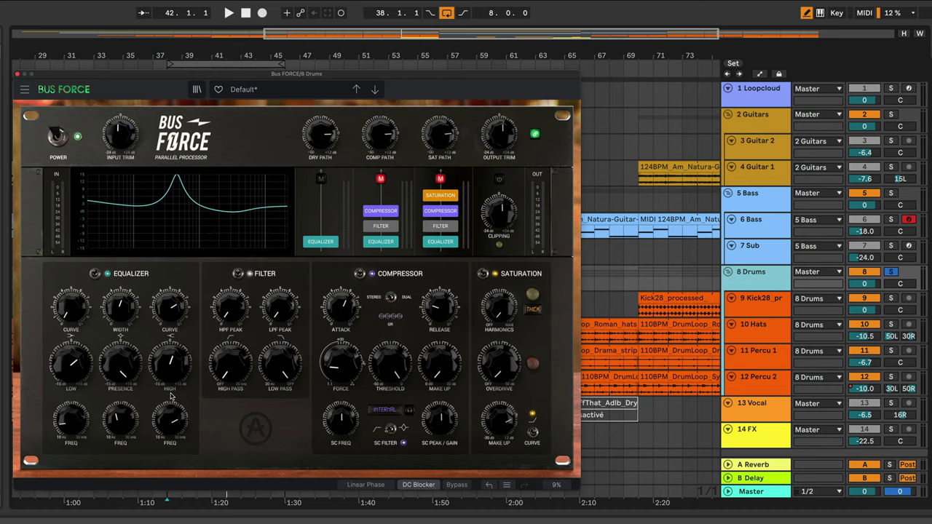
Try different low- and high-shelf curve settings and turn the presence gain down into a cut
drag(70, 307, 70, 281)
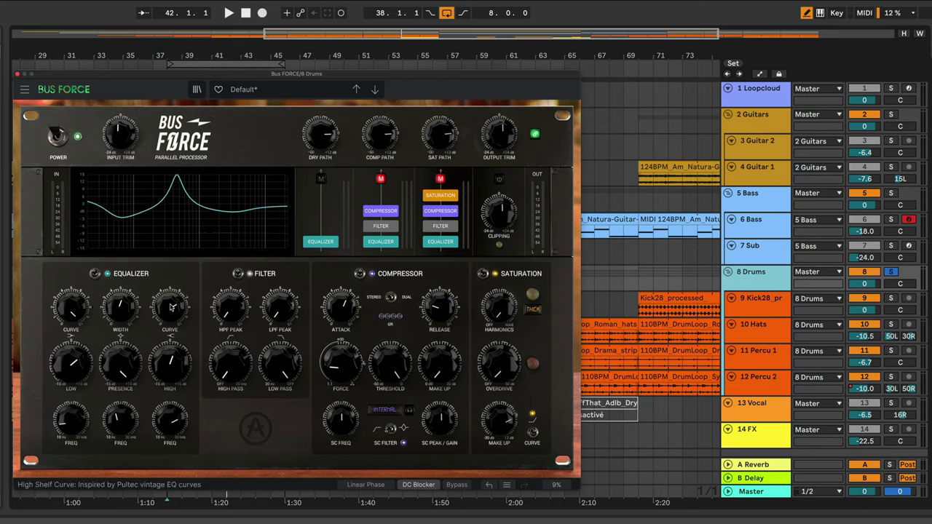
mouse_move(172, 307)
mouse_down()
mouse_move(172, 297)
mouse_move(172, 309)
mouse_up()
drag(170, 362, 120, 406)
drag(71, 307, 71, 336)
drag(172, 307, 172, 283)
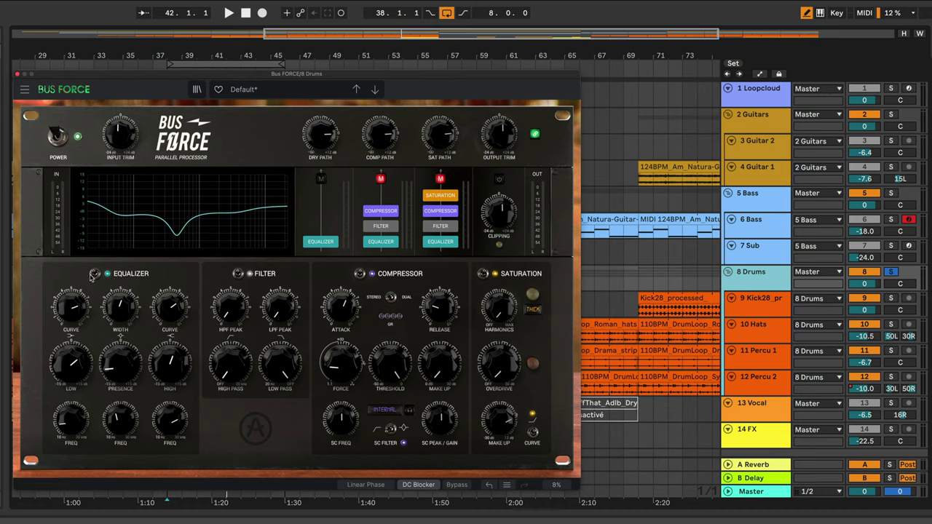
Play the loop and compare bypassed with active processing, boosting the presence gain and setting the high-shelf gain to 4.20 dB in between
key(space)
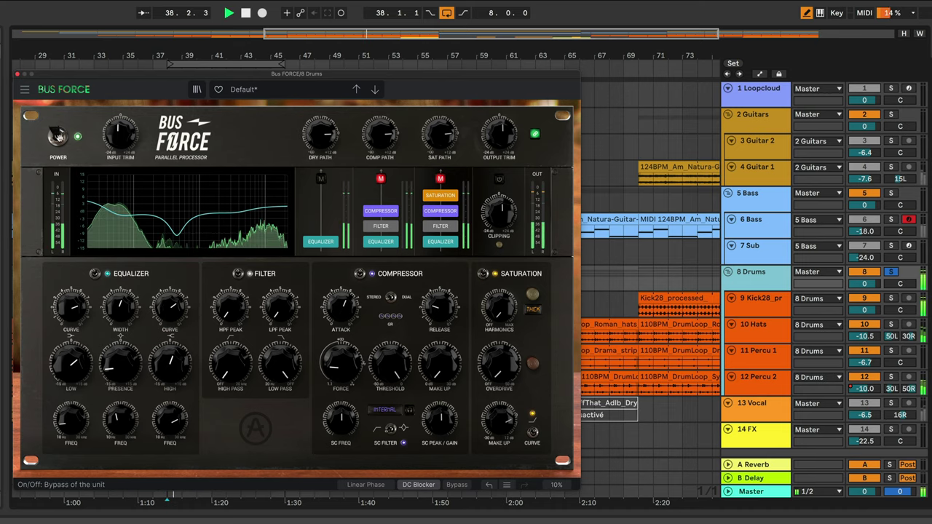
click(58, 136)
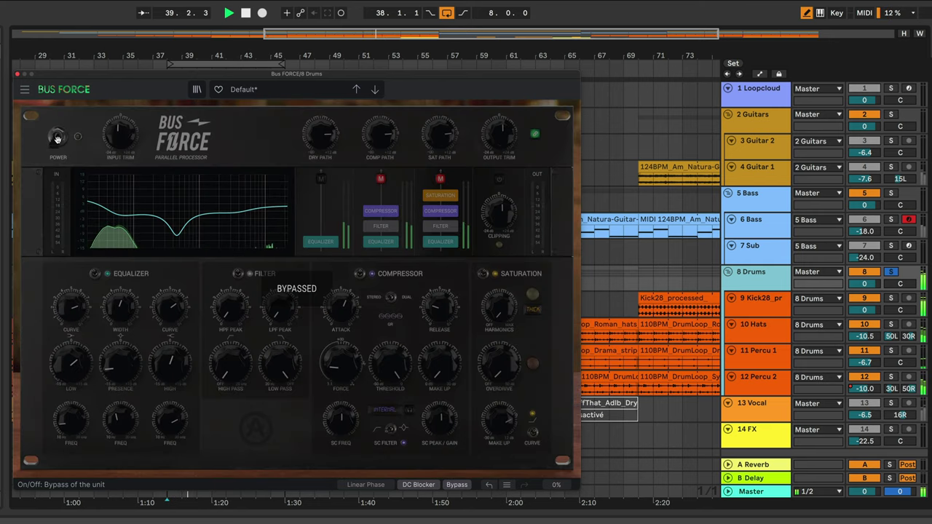
click(58, 136)
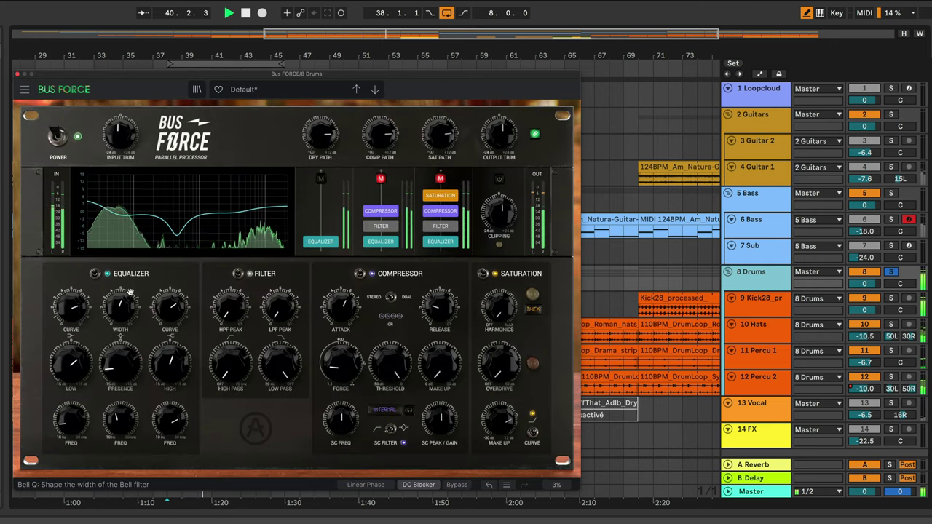
drag(120, 360, 120, 339)
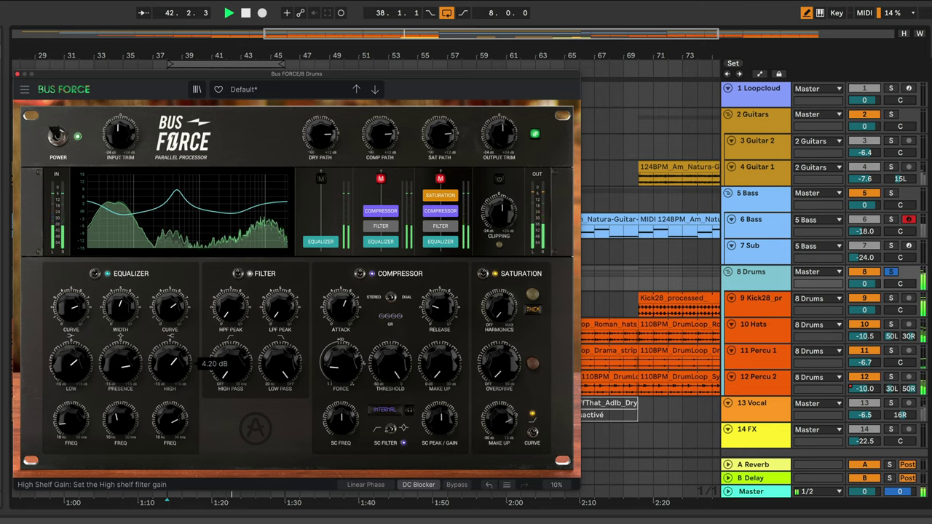
click(57, 136)
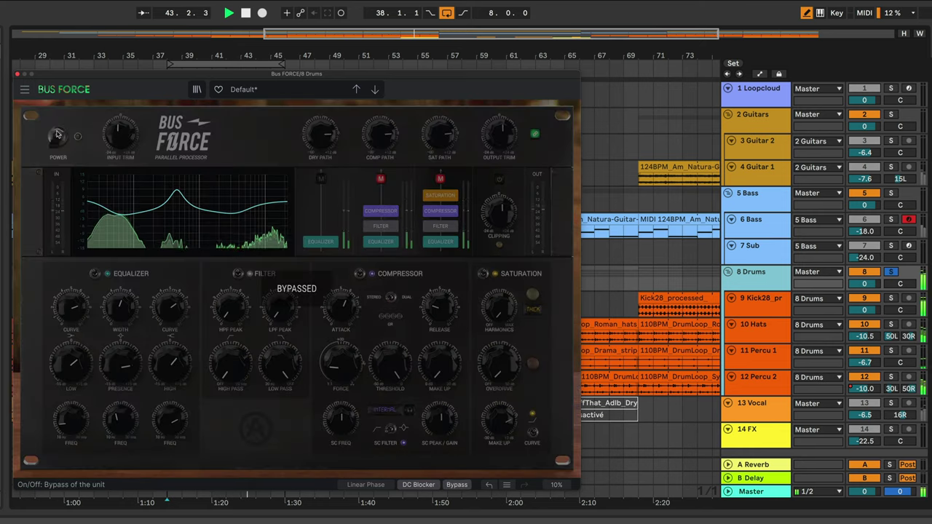
click(57, 136)
Reduce the bell width setting, cut the low-shelf gain, and readjust the high-shelf gain and the presence gain and frequency
drag(122, 308, 122, 318)
drag(71, 364, 71, 375)
mouse_move(170, 362)
mouse_down()
mouse_move(170, 378)
mouse_move(170, 362)
mouse_up()
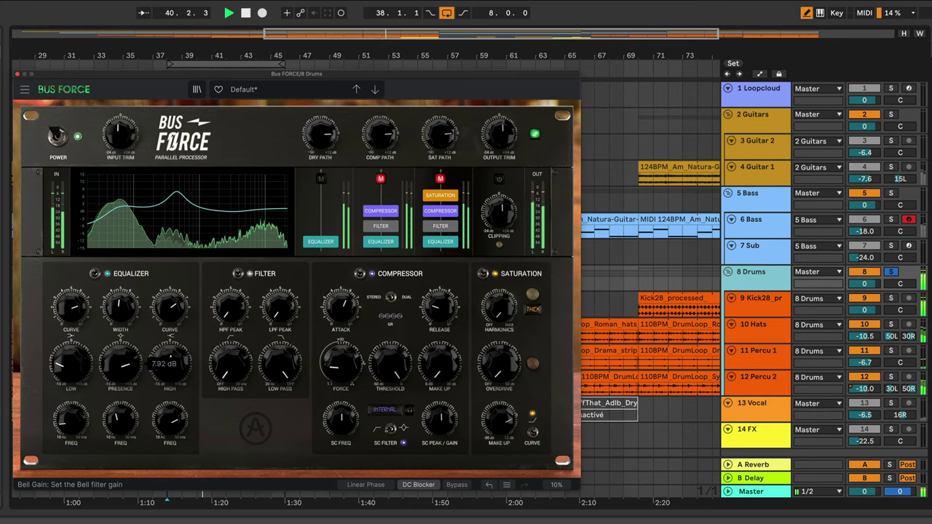
drag(117, 418, 116, 407)
drag(124, 364, 142, 369)
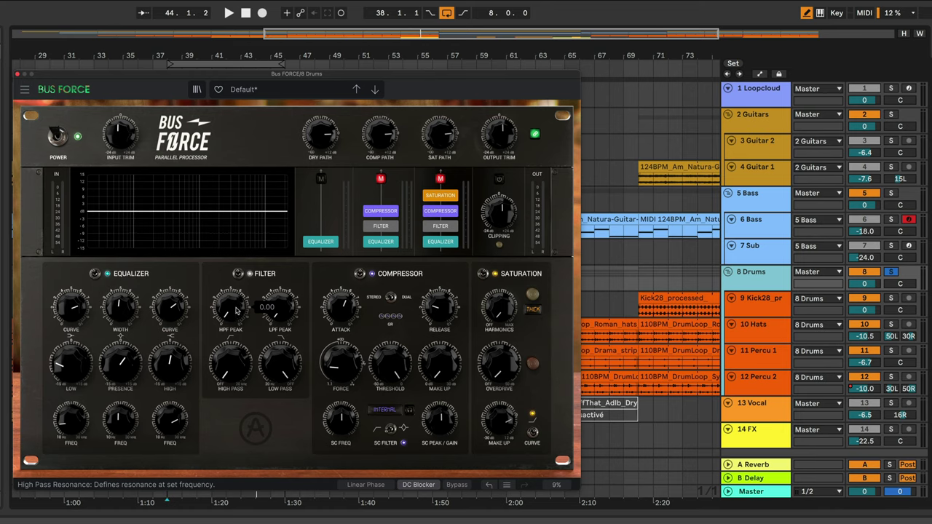
Unmute the Comp path, toggle the Dry path's equalizer off and on, and solo the Comp path
click(378, 179)
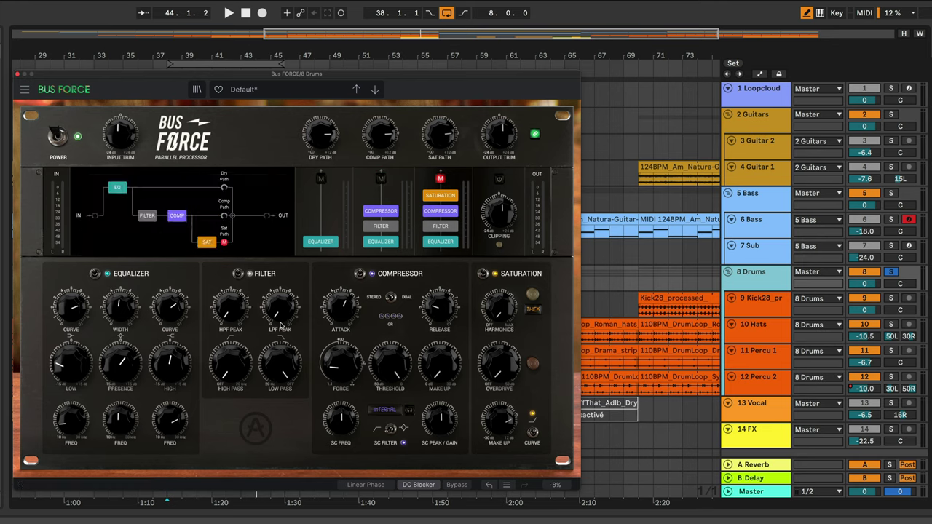
click(334, 243)
click(334, 243)
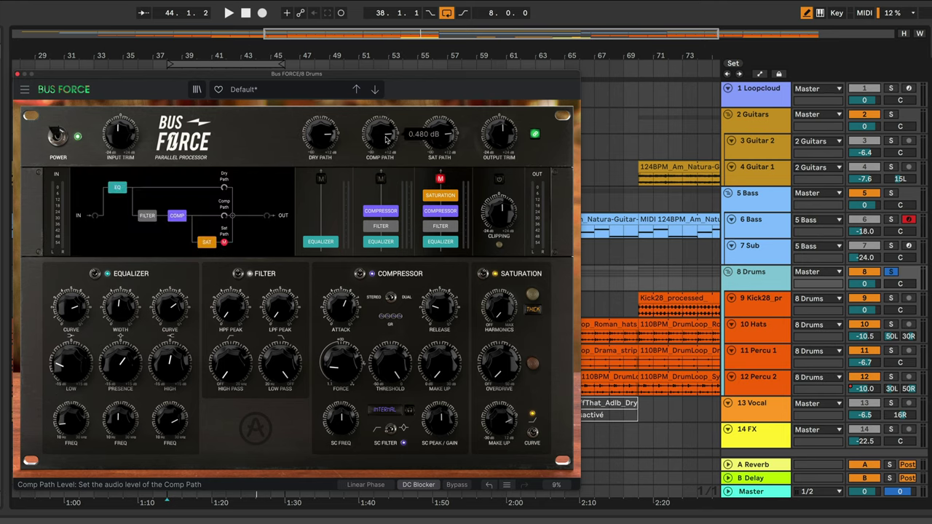
right_click(379, 179)
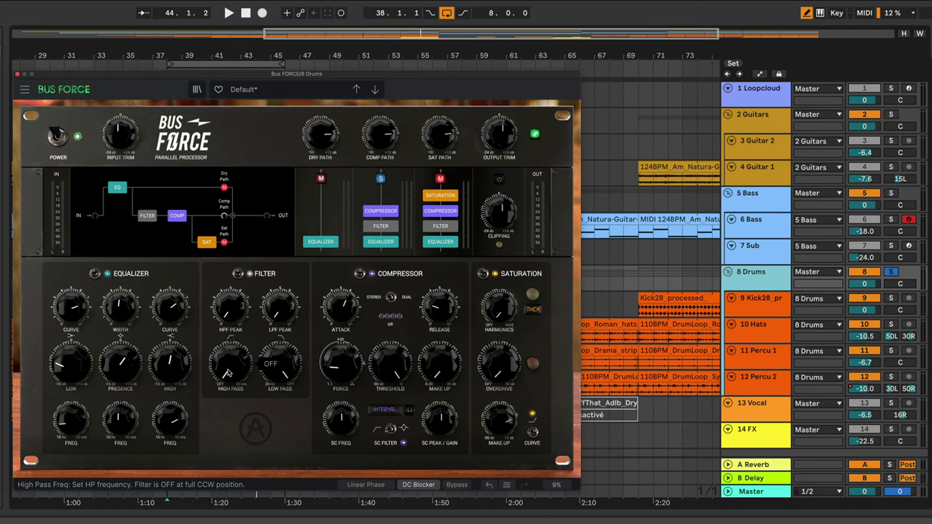
Play the loop and filter the Comp path with the high-pass at 56.6 Hz and a lowered low-pass frequency
key(space)
drag(228, 373, 228, 335)
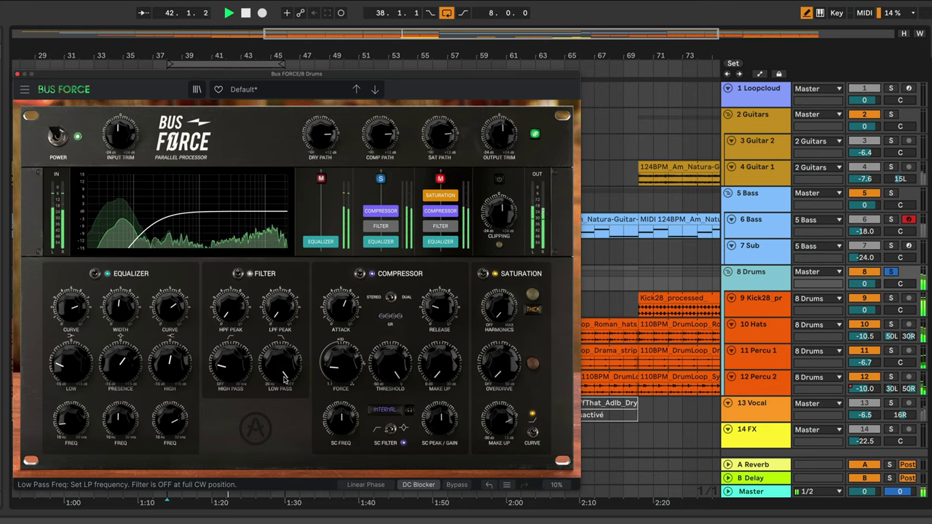
drag(230, 365, 231, 398)
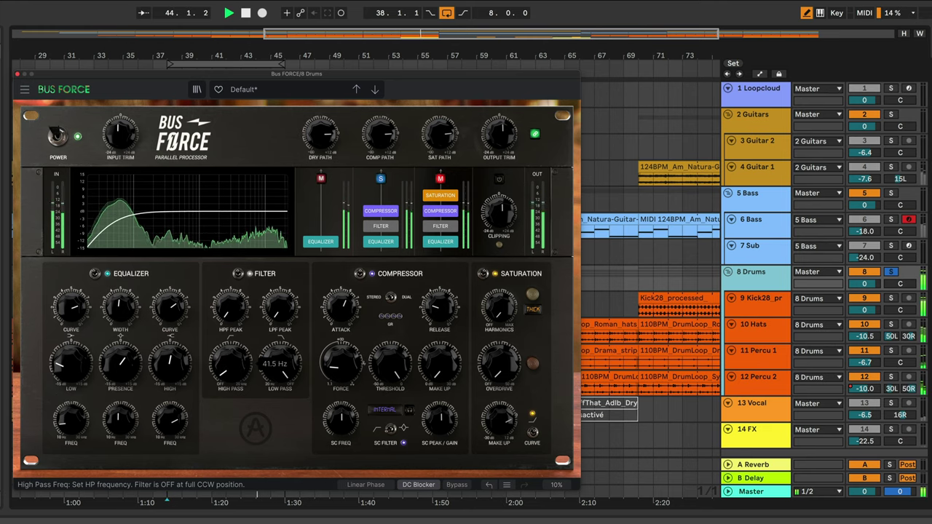
drag(280, 364, 233, 355)
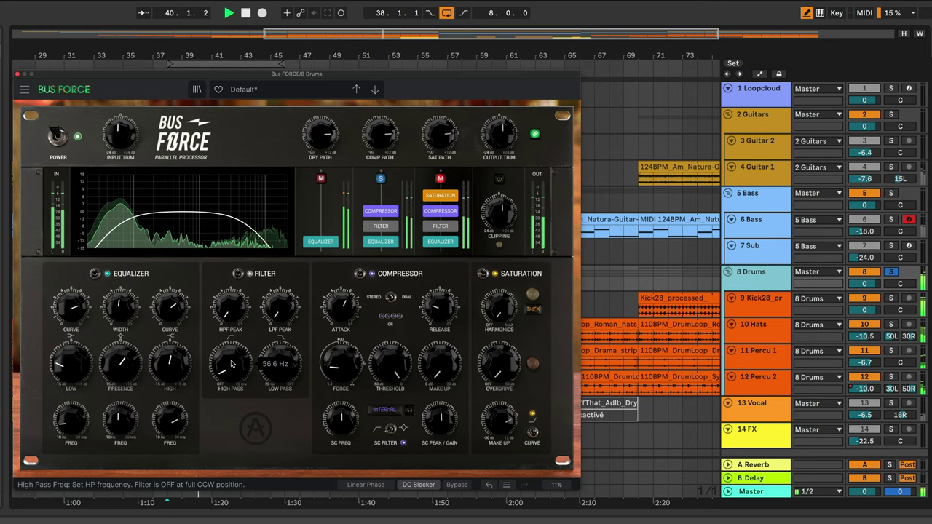
Raise the high-pass and low-pass filter peaks, setting the low-pass peak to 5.68, and compare bypassed with active processing
mouse_move(229, 309)
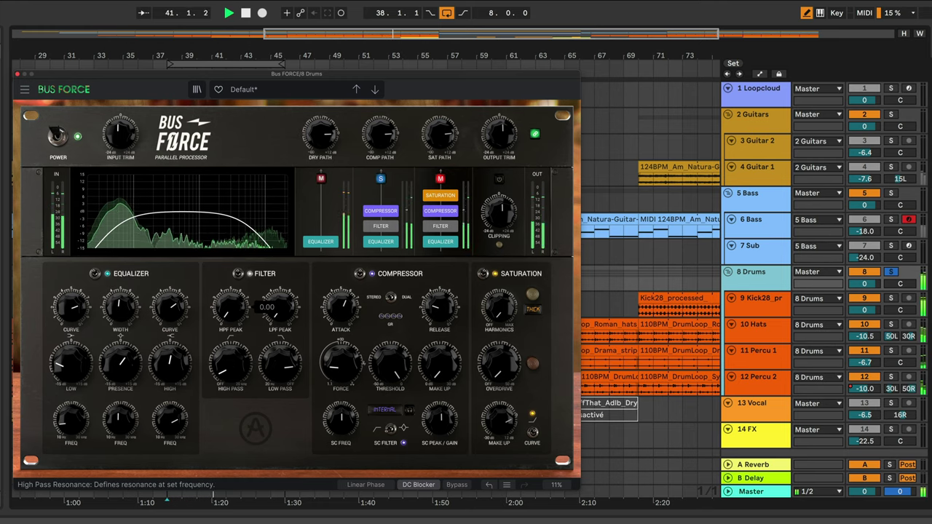
drag(235, 314, 235, 286)
drag(279, 311, 279, 290)
drag(228, 314, 250, 329)
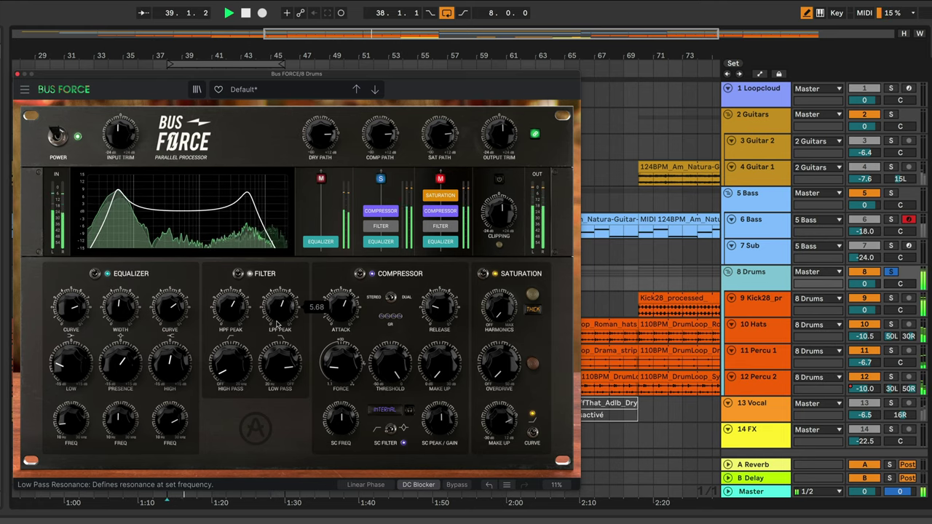
click(57, 137)
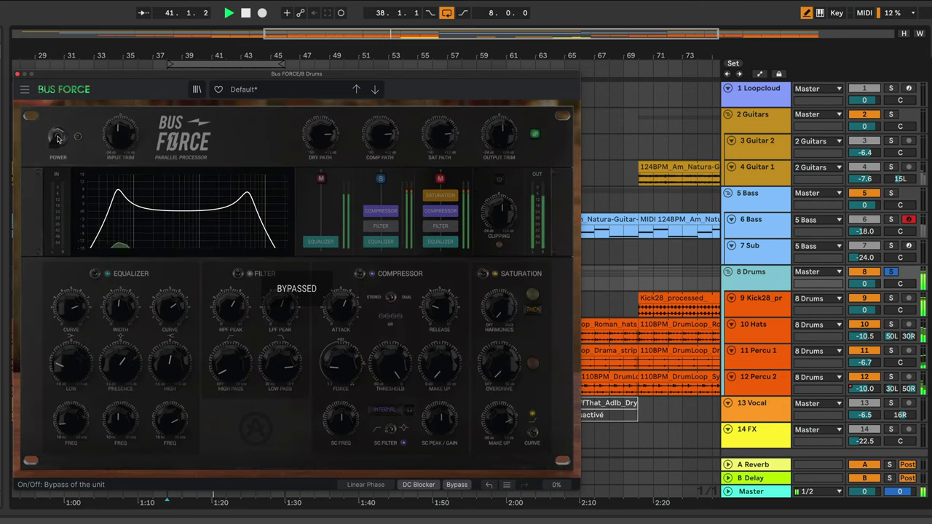
click(58, 137)
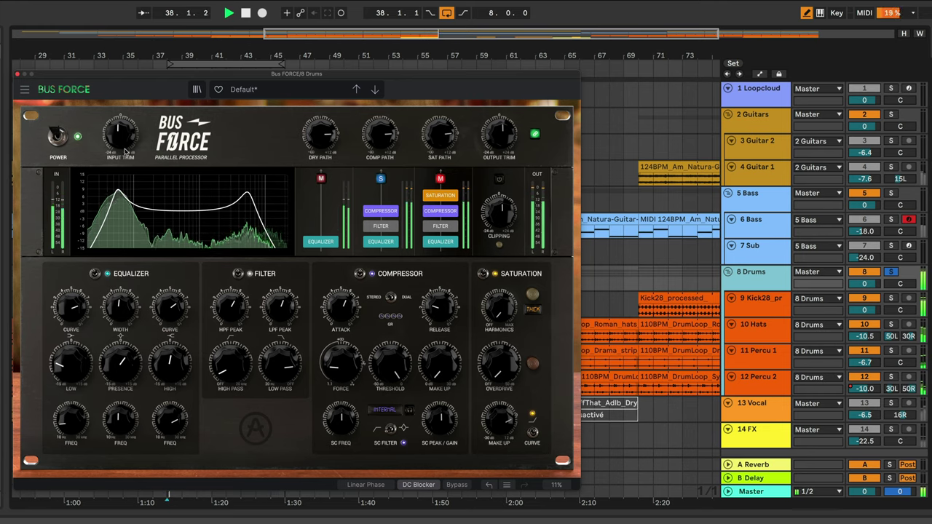
Unsolo the Comp path to hear it with the Dry path, compare the mix with the unit bypassed, and stop playback
mouse_move(320, 183)
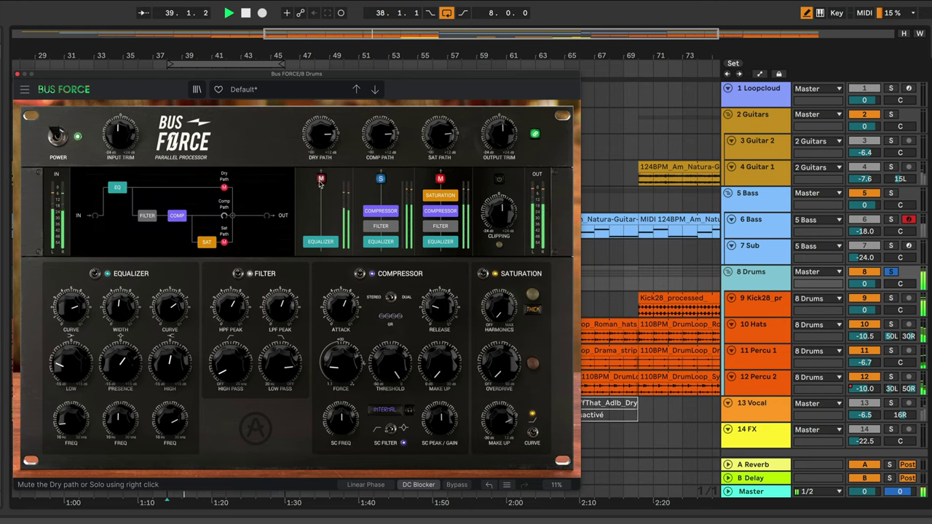
right_click(377, 184)
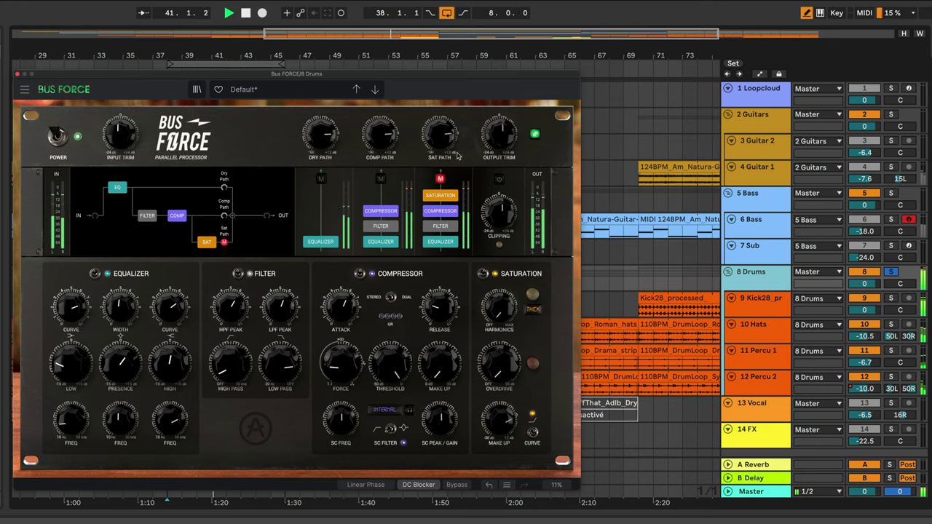
mouse_move(499, 136)
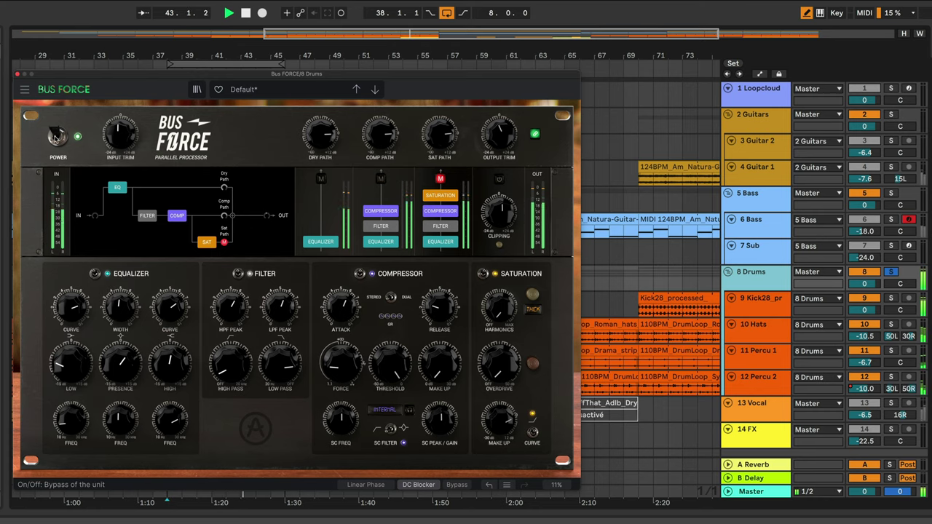
click(56, 137)
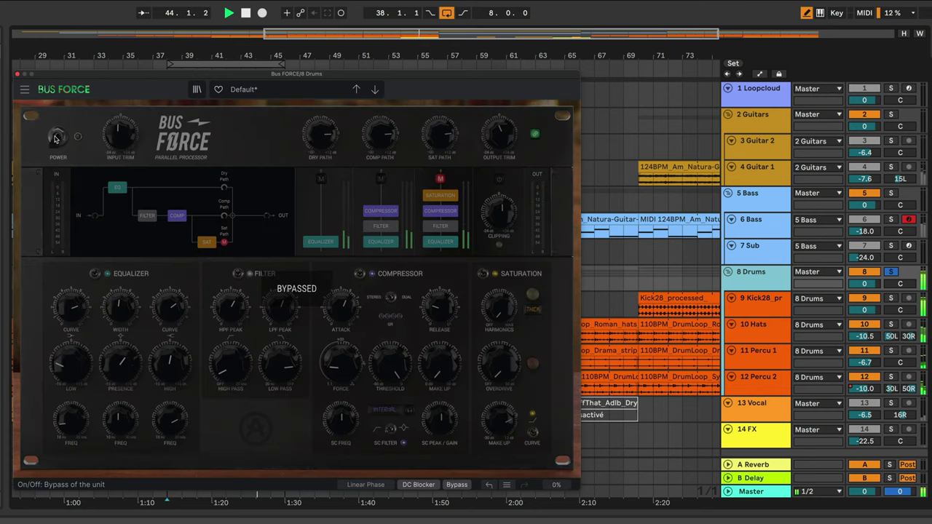
click(56, 138)
mouse_move(277, 300)
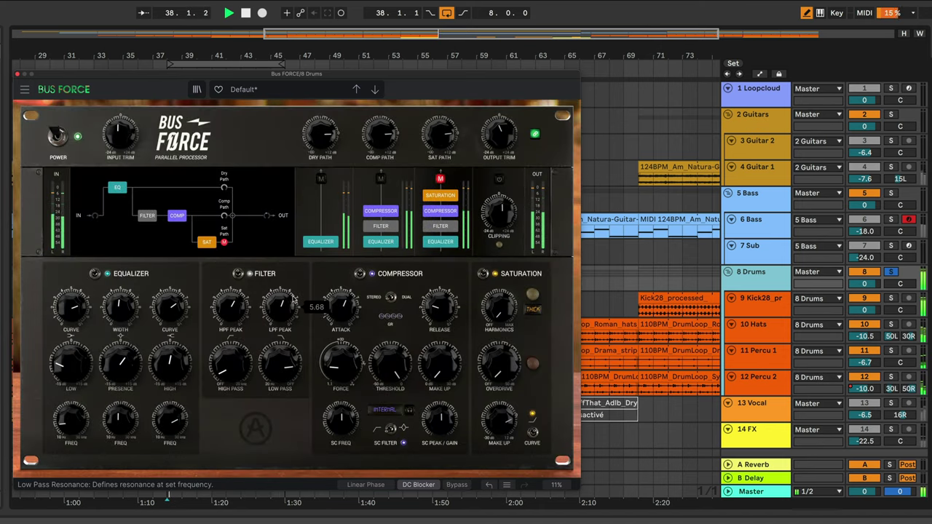
click(285, 313)
key(space)
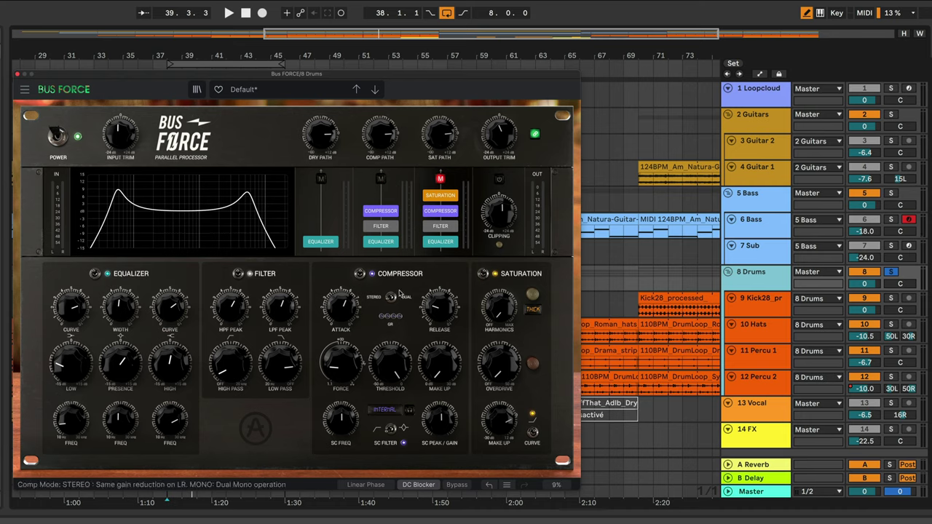
Solo the Comp path, lower its compressor threshold to about the middle of the range, and start playback
right_click(380, 180)
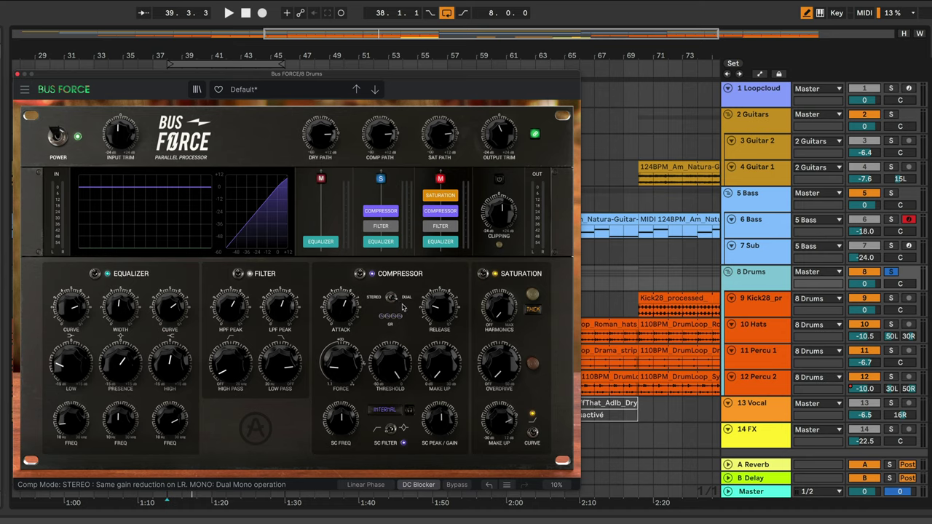
mouse_move(392, 372)
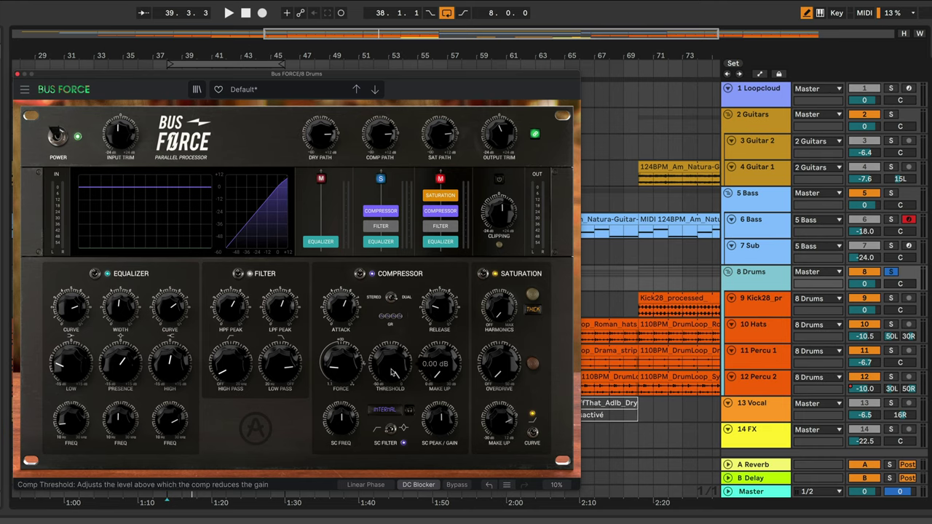
drag(392, 371, 392, 383)
drag(393, 383, 393, 428)
key(space)
Toggle the Comp path's equalizer off and on, and compare bypassed with active processing of the compressed drums
click(371, 240)
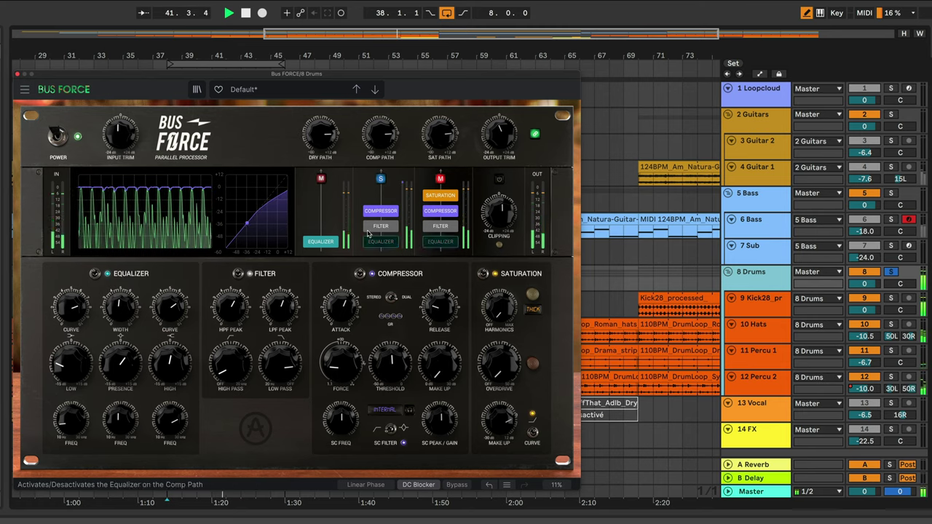
click(58, 136)
click(58, 137)
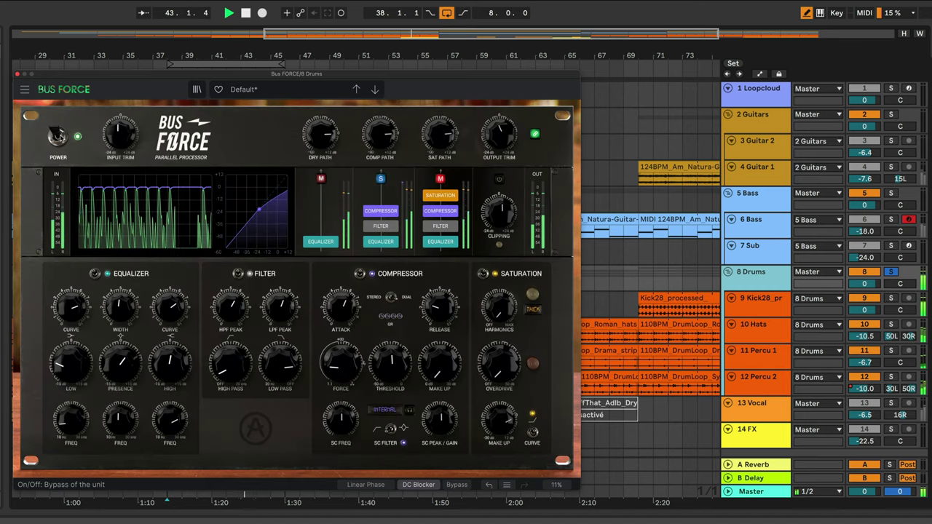
click(58, 137)
click(58, 136)
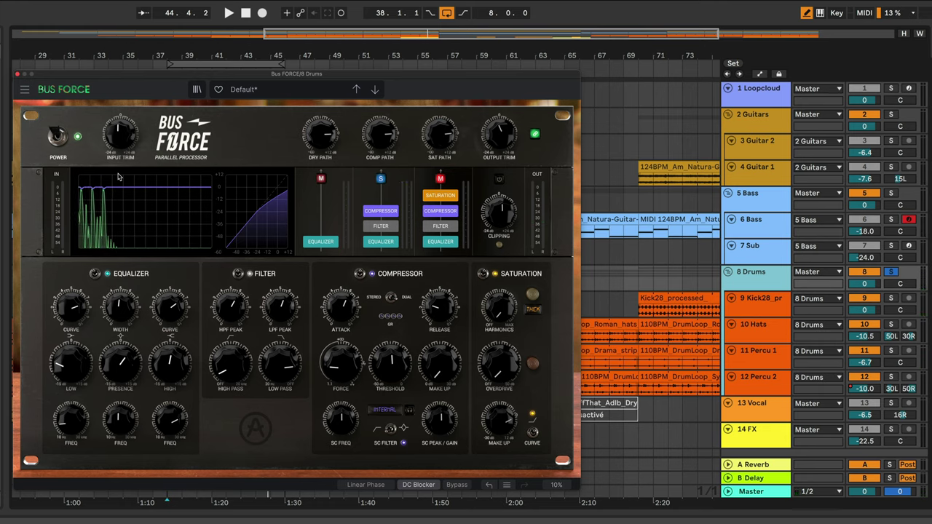
Audition the compressor's force during playback at minimum, at a very high setting and at 5.16, and settle on a low setting
mouse_move(346, 369)
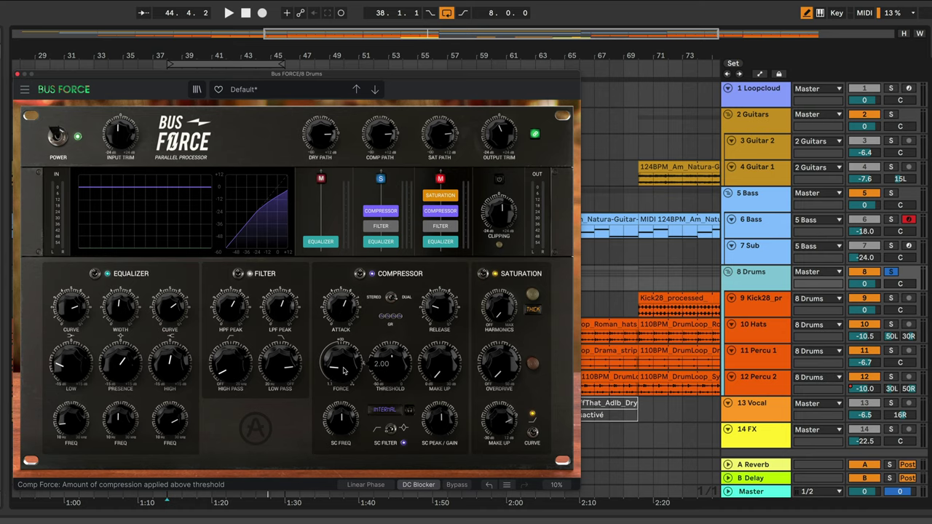
mouse_move(344, 371)
mouse_down()
mouse_move(344, 242)
mouse_move(344, 378)
mouse_up()
key(space)
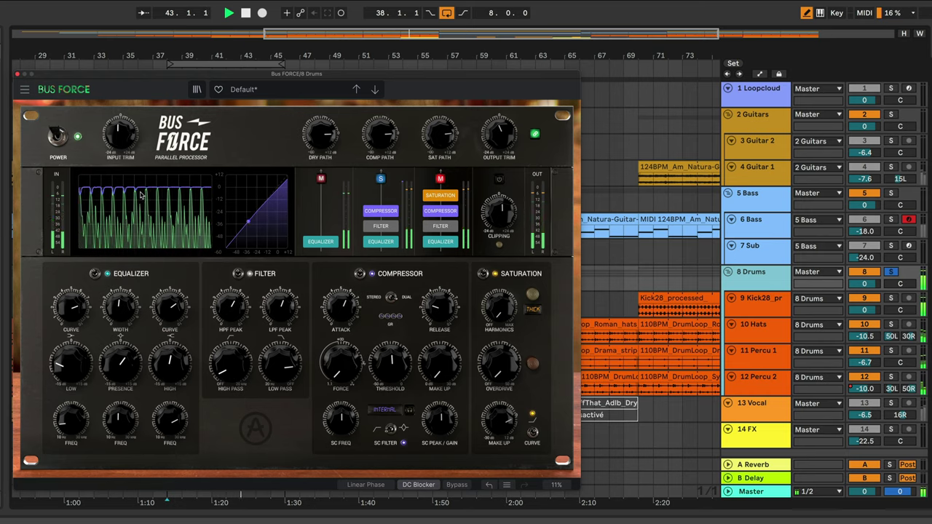
drag(340, 362, 340, 218)
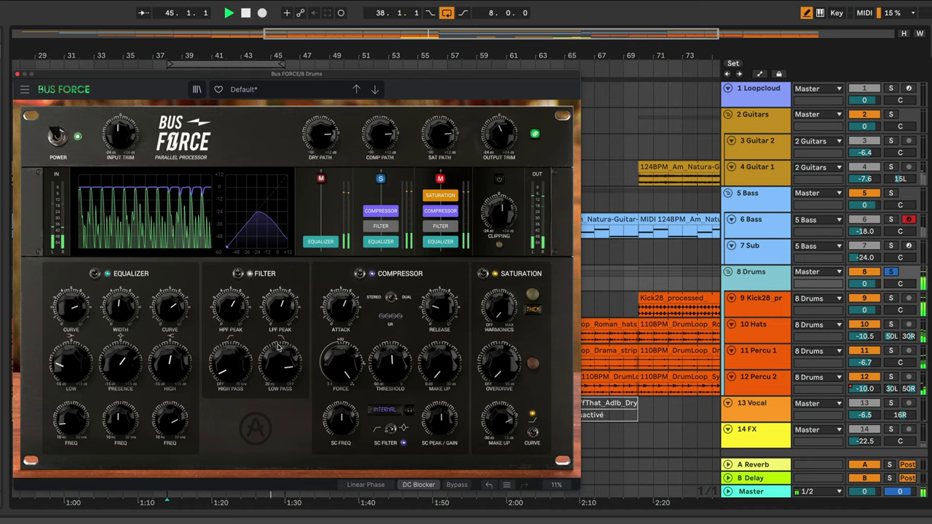
mouse_move(340, 362)
mouse_down()
mouse_move(340, 441)
mouse_move(344, 366)
mouse_up()
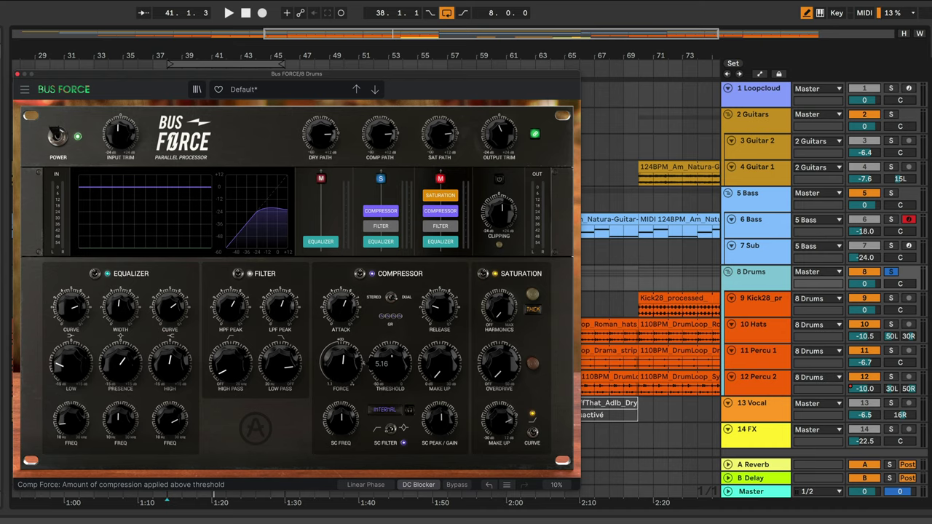
key(space)
drag(341, 363, 340, 387)
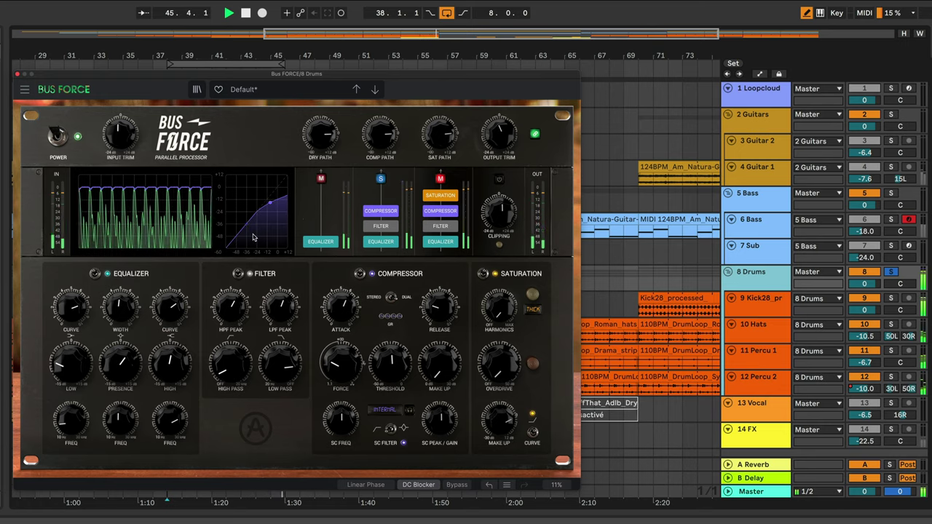
key(space)
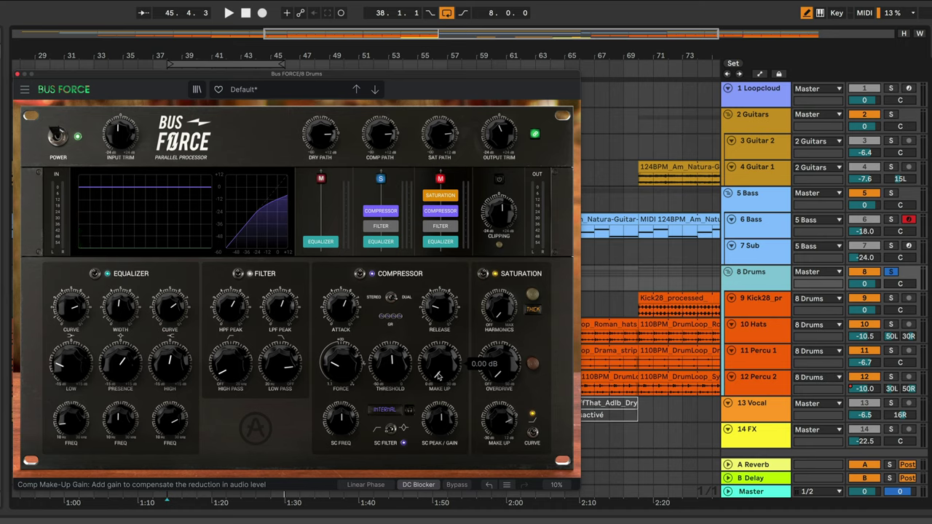
Play the loop, raise the compressor's make-up gain slightly, and compare bypassed with active processing
key(space)
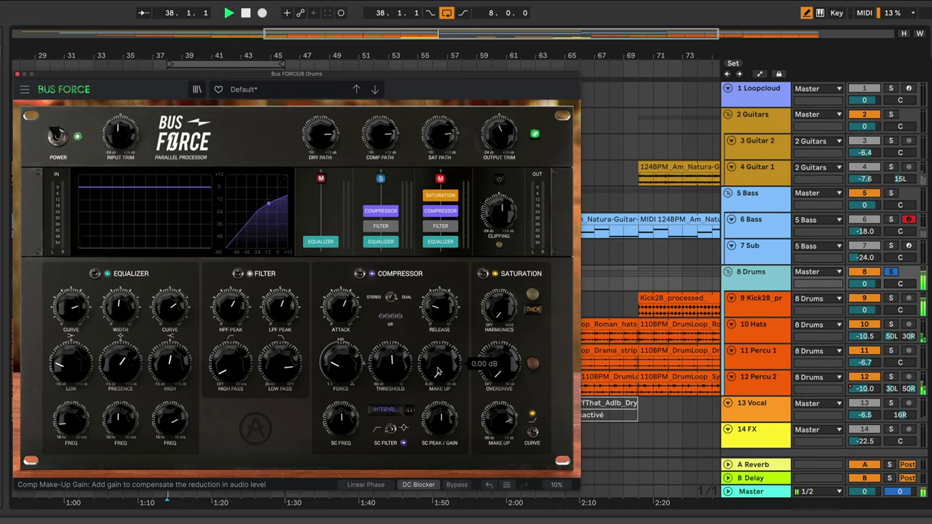
drag(439, 371, 438, 345)
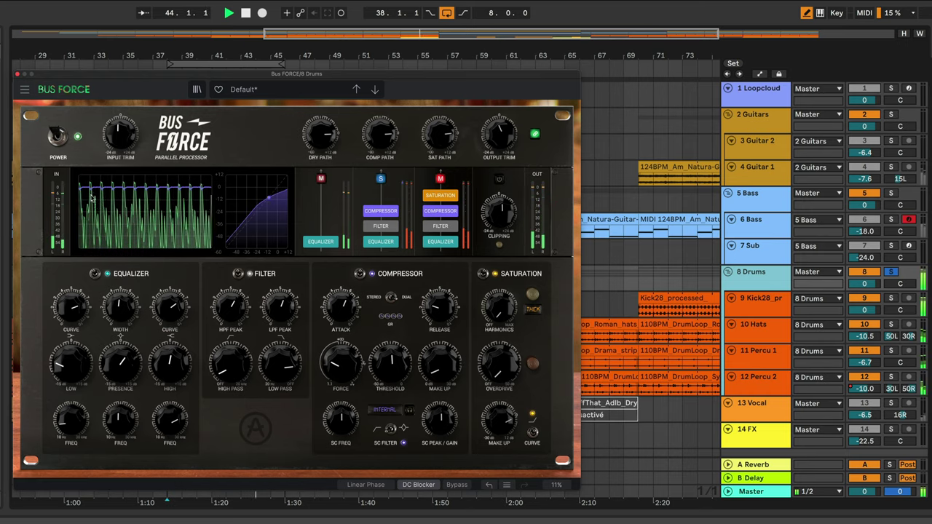
click(60, 137)
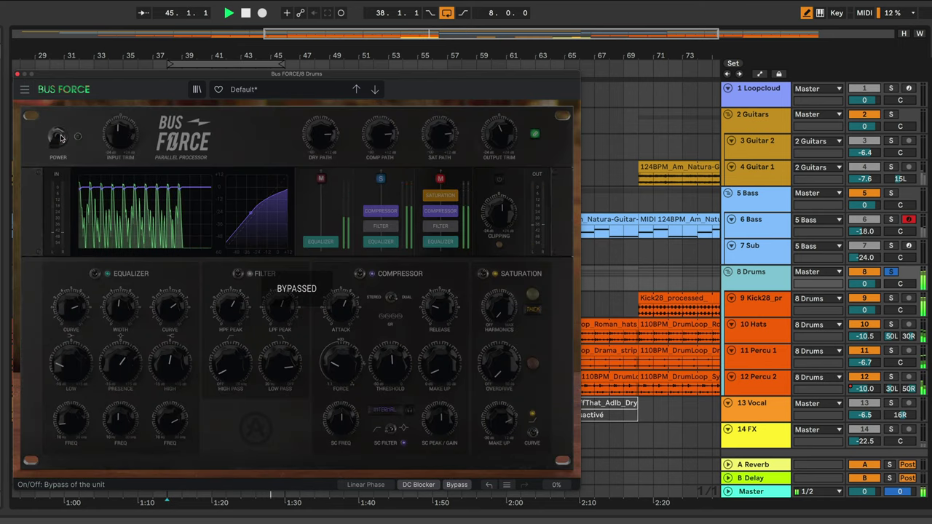
click(60, 137)
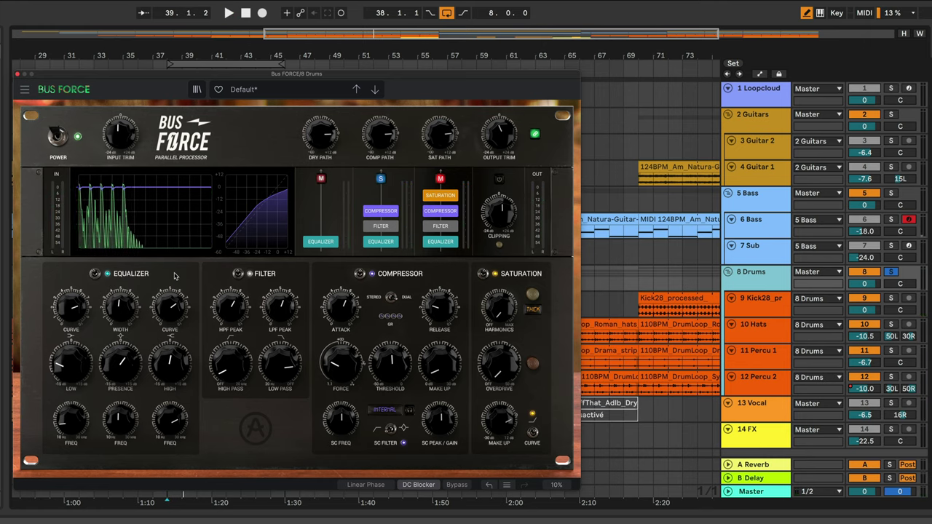
Try the External side-chain source for the compressor, view the device's available side-chain input tracks, and return the source to Internal
click(384, 412)
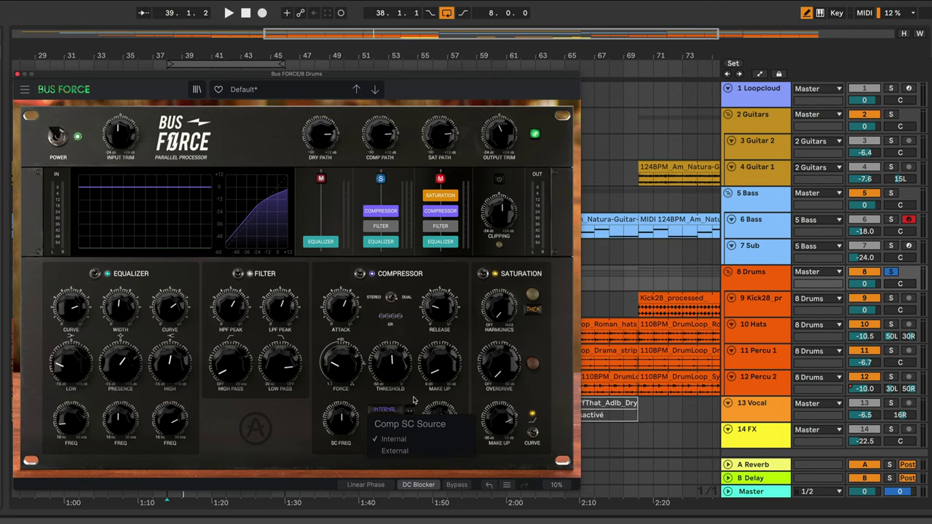
click(413, 399)
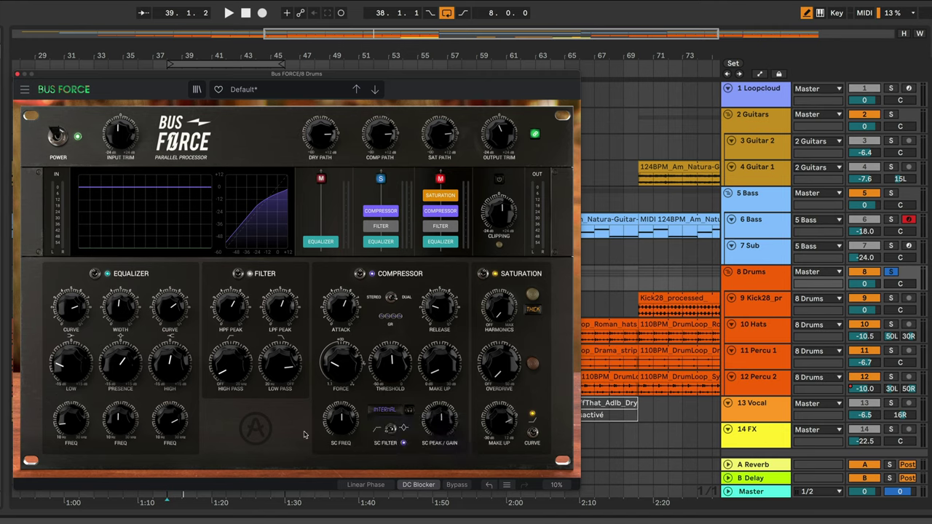
click(383, 409)
click(377, 449)
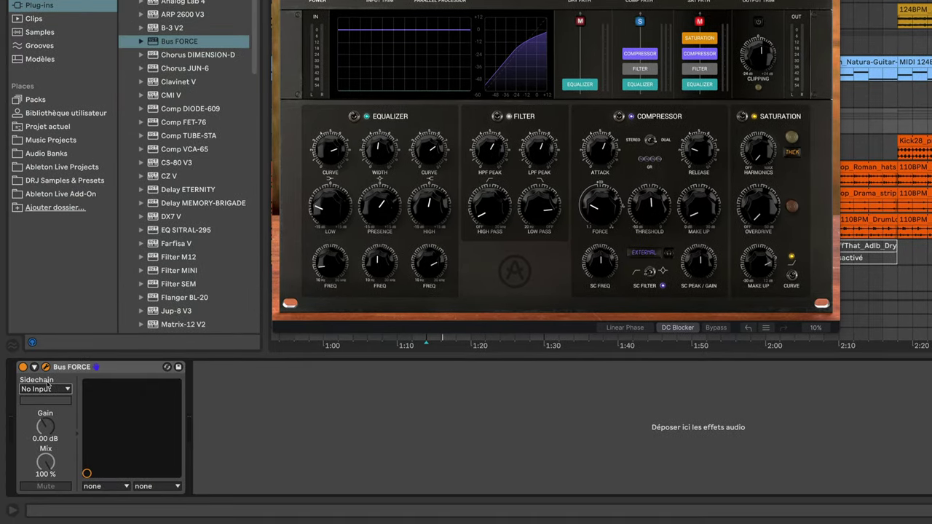
click(46, 389)
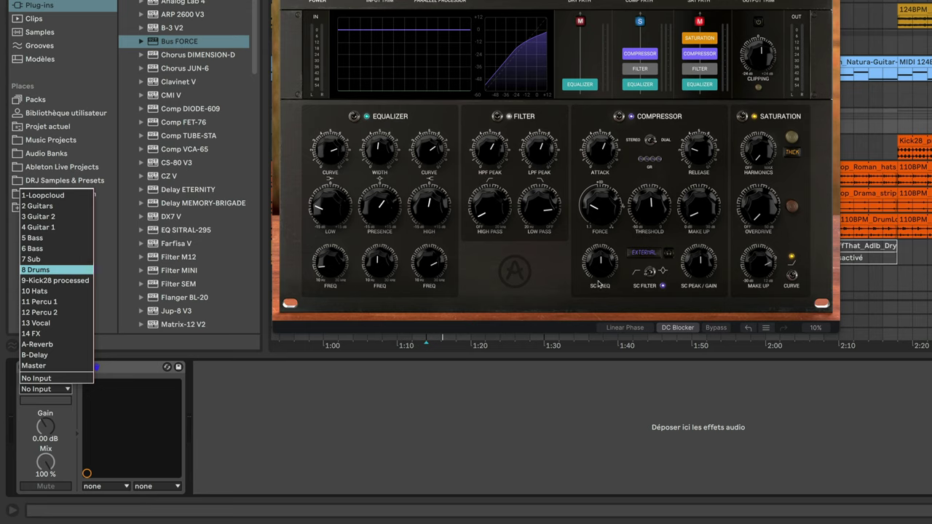
click(221, 396)
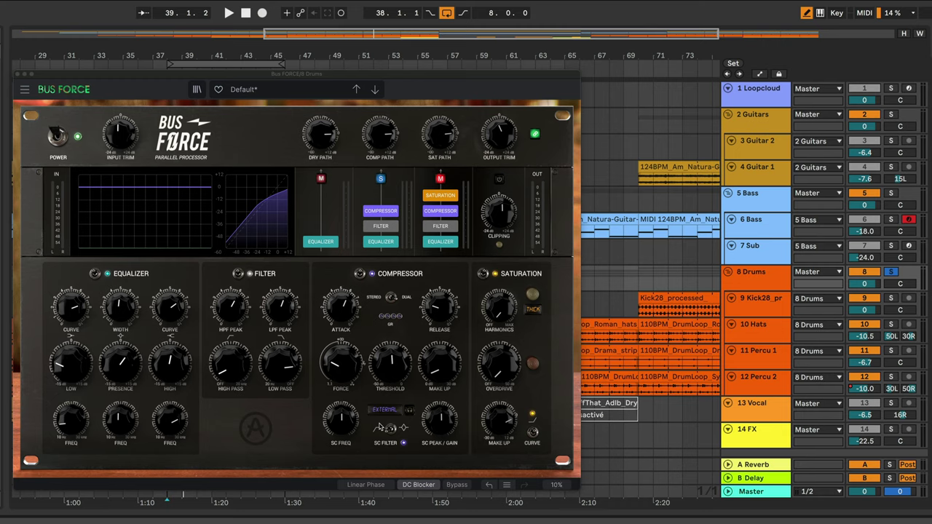
click(385, 411)
click(396, 438)
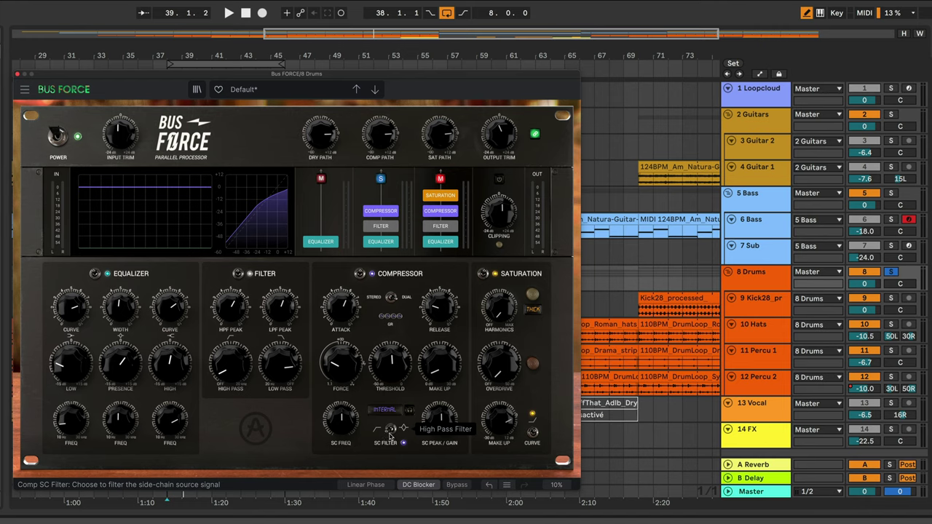
Cycle through the compressor's side-chain filter modes and slightly lower the side-chain frequency and peak/gain
click(390, 428)
click(391, 429)
click(391, 428)
mouse_move(342, 420)
mouse_down()
mouse_move(341, 402)
mouse_move(341, 423)
mouse_up()
drag(439, 428, 441, 430)
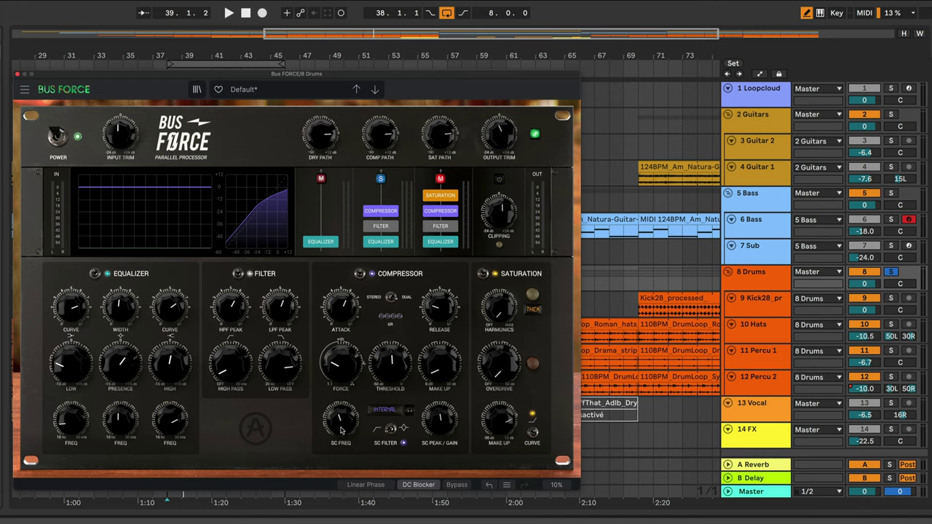
Switch the compressor's side-chain filter off and on to the bell shape, and set its frequency to 968 Hz
click(390, 433)
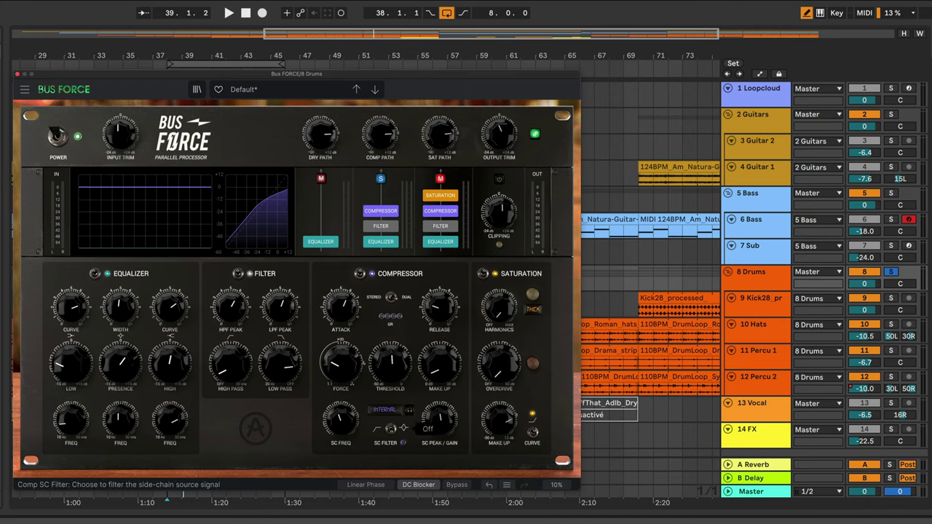
click(390, 431)
drag(343, 421, 343, 422)
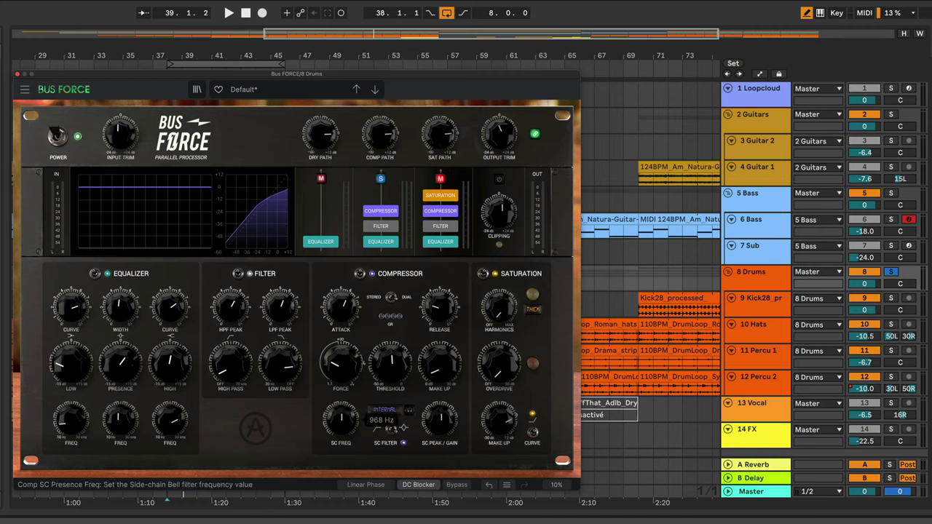
mouse_move(437, 426)
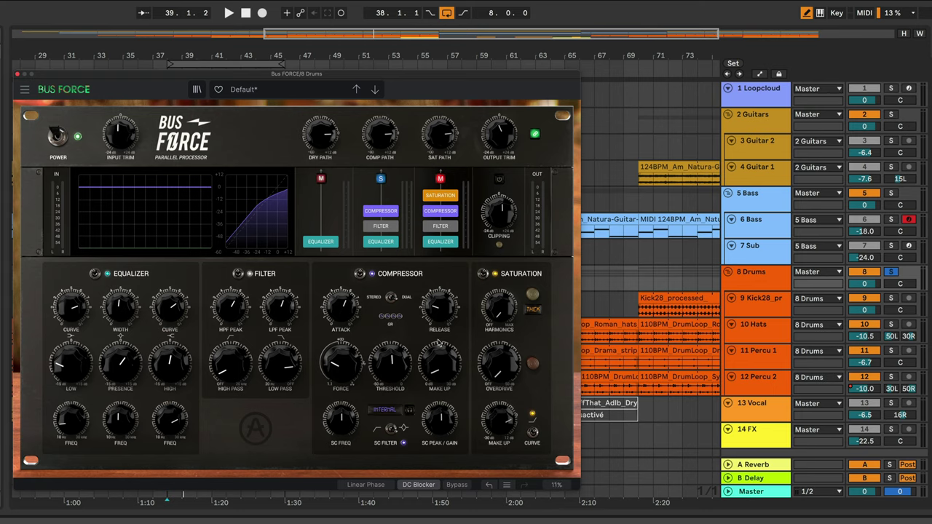
Review the saturation's Harmonics Type options, keep Thick, and play the loop while trying out the harmonics amount
mouse_move(499, 310)
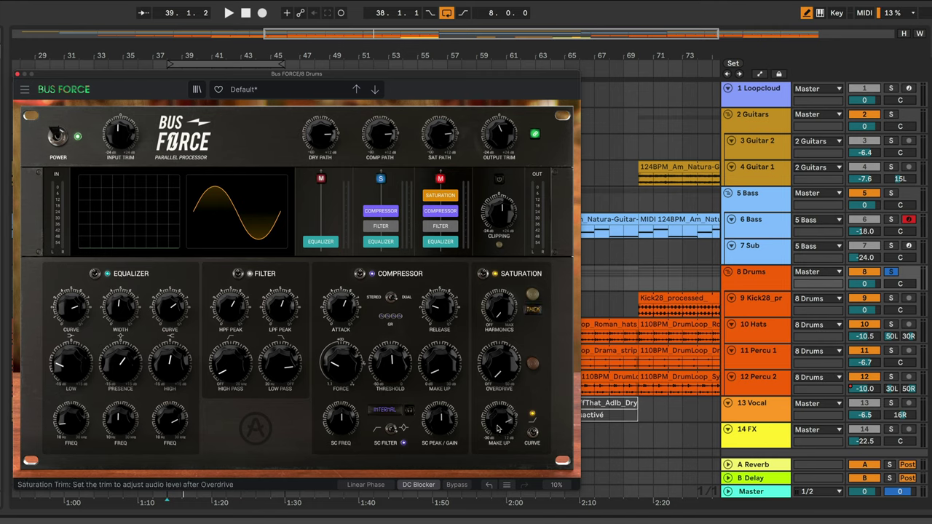
click(533, 298)
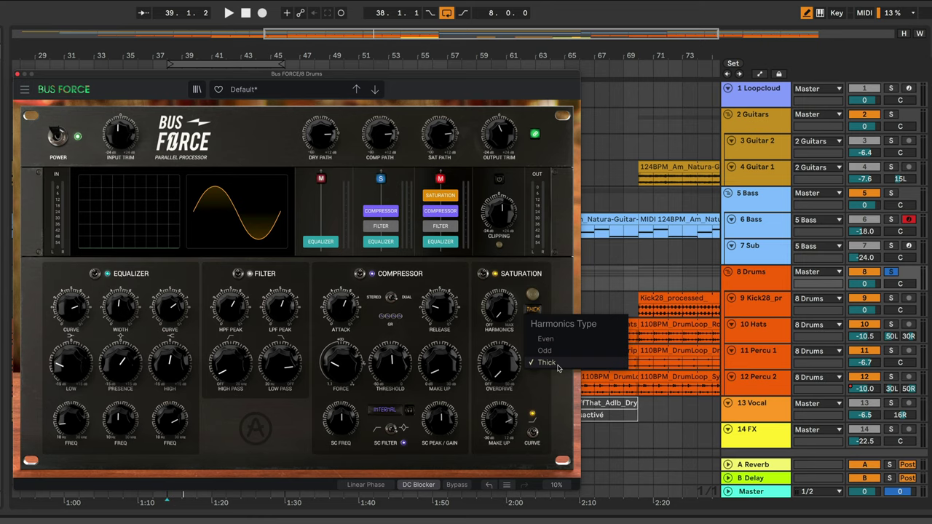
click(499, 316)
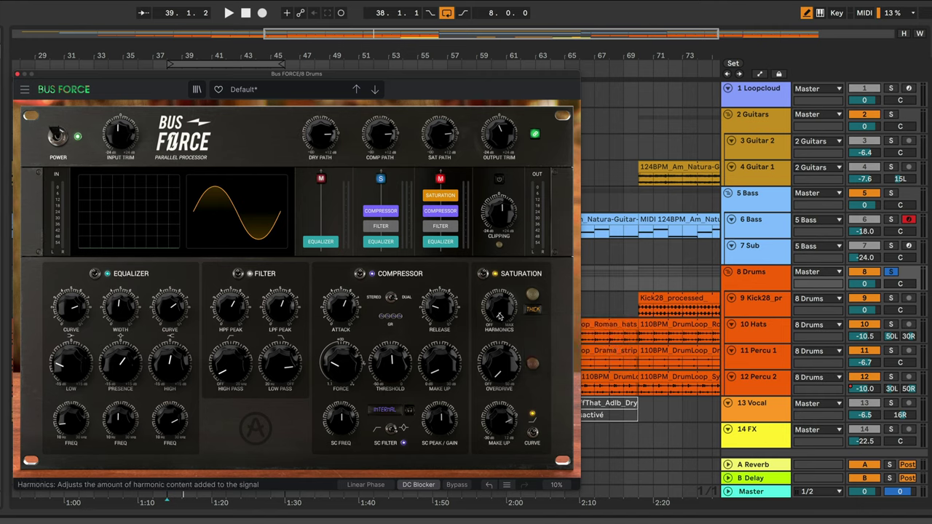
key(space)
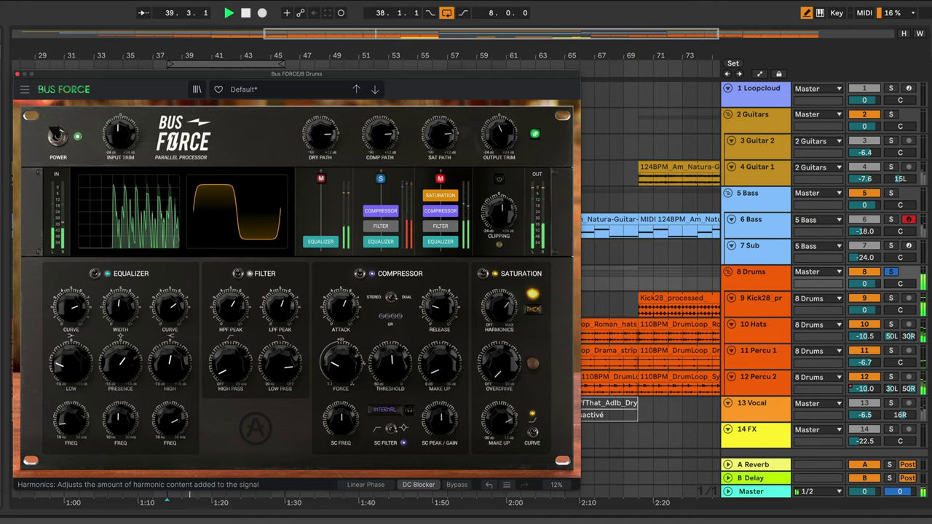
mouse_move(499, 306)
mouse_down()
mouse_move(500, 287)
mouse_move(499, 317)
mouse_up()
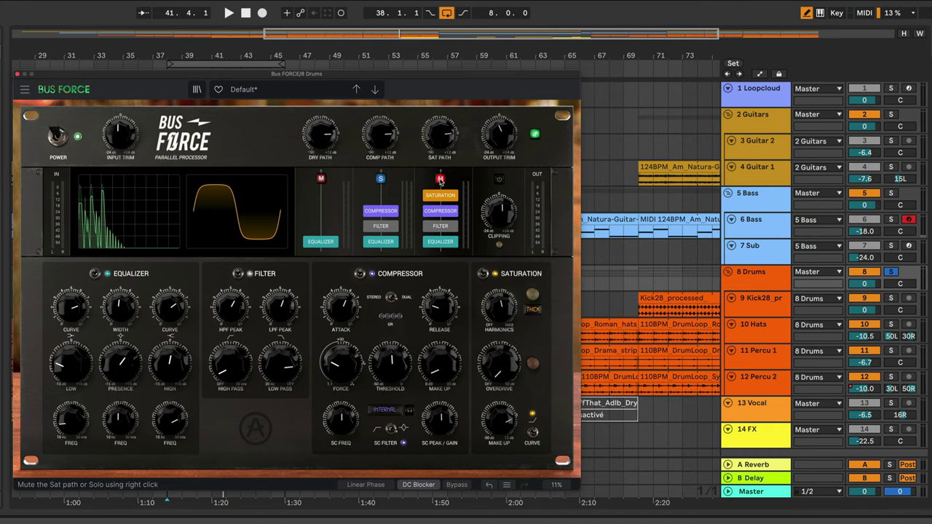
Move the solo from the compression path to the saturation path and turn the harmonics fully down while the loop plays
right_click(380, 179)
click(439, 179)
click(442, 226)
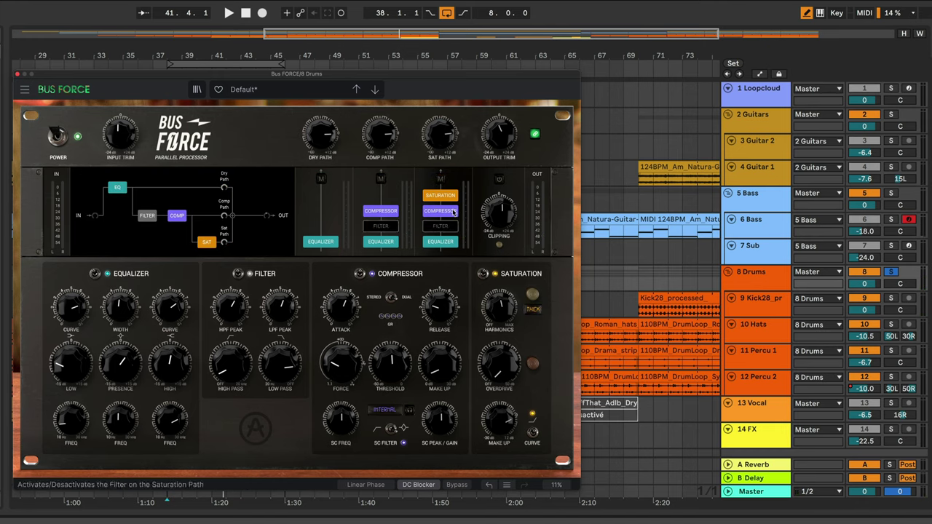
mouse_move(505, 315)
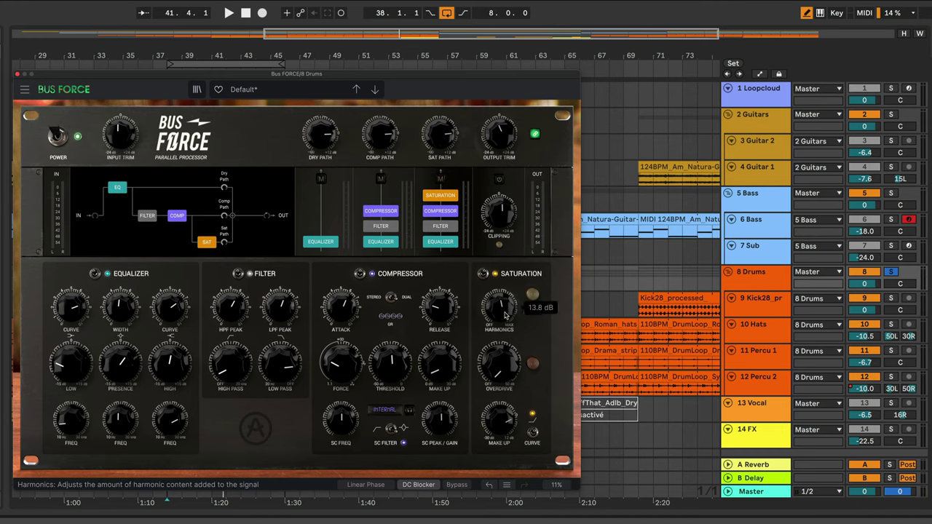
right_click(440, 179)
key(space)
drag(505, 313, 505, 359)
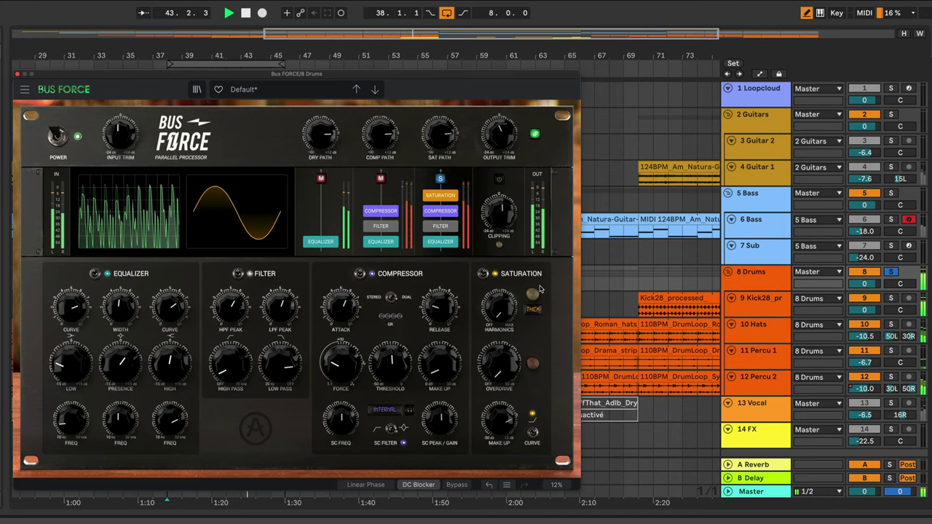
Raise the saturation's harmonics by a few dB and switch the Harmonics Type to Even while listening to the loop
drag(505, 360, 505, 355)
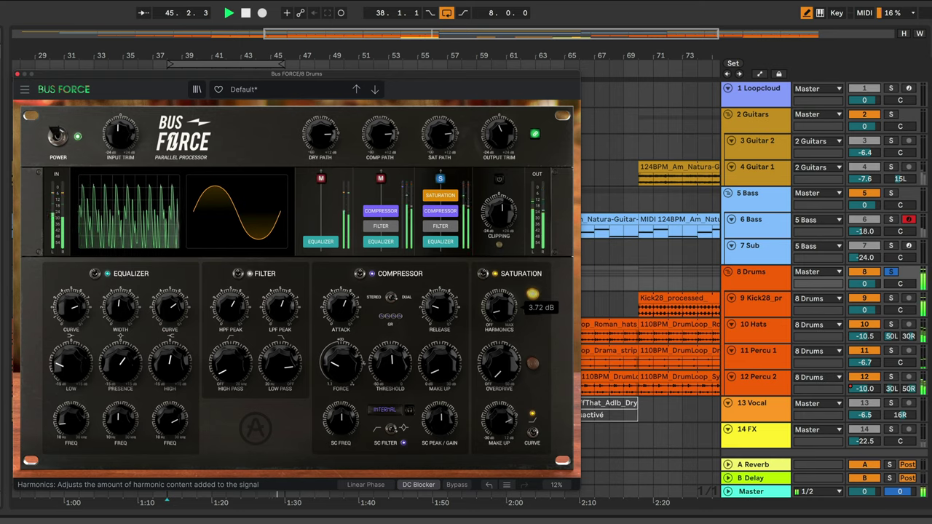
click(532, 309)
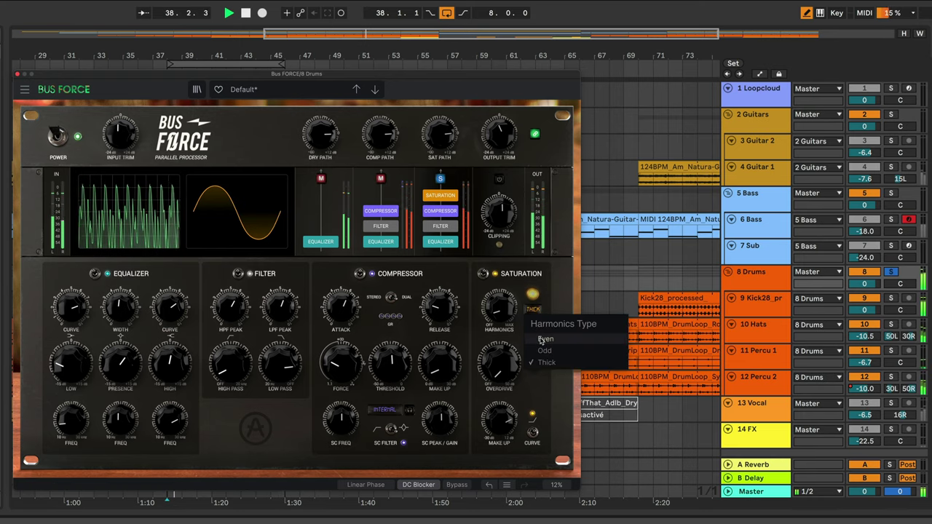
click(545, 338)
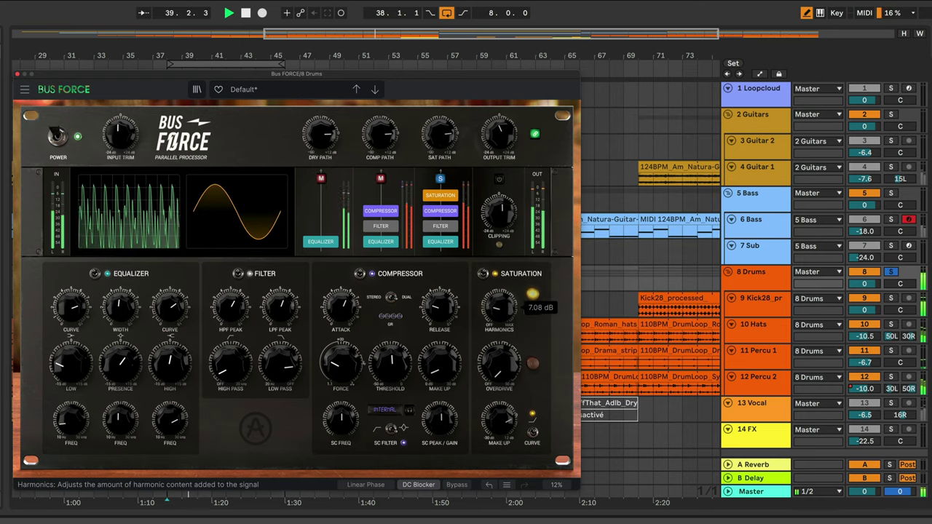
mouse_move(499, 306)
mouse_down()
mouse_move(499, 341)
mouse_move(500, 322)
mouse_up()
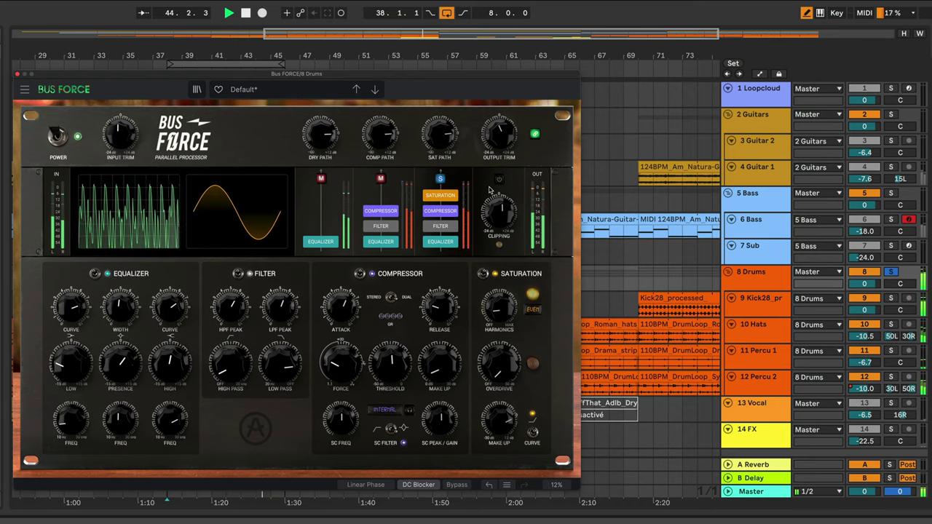
Stop the loop, push the harmonics to 29.5 dB to inspect the saturated waveform, and turn them back down
key(space)
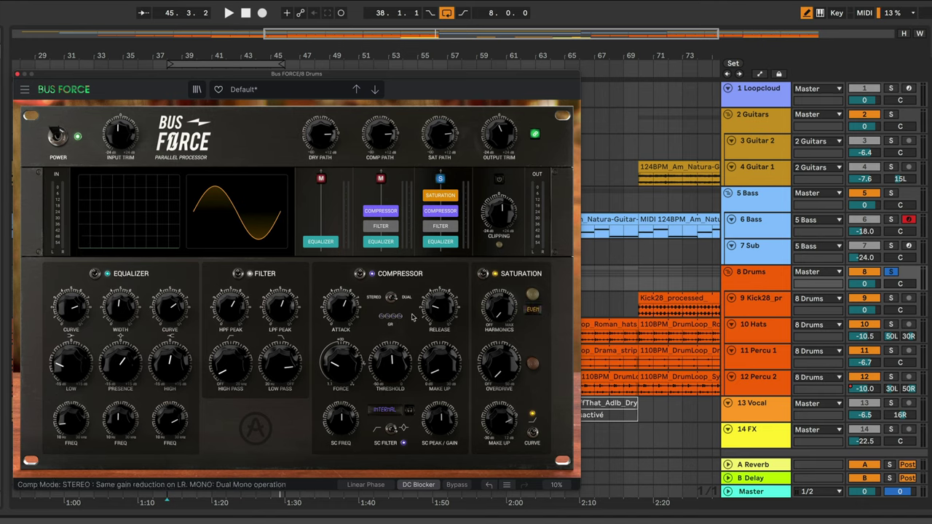
drag(500, 309, 499, 248)
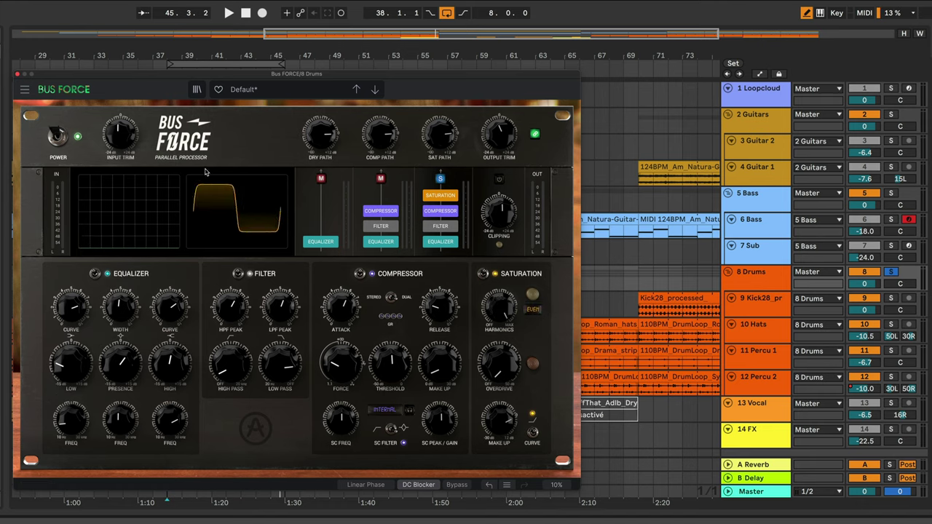
mouse_move(503, 309)
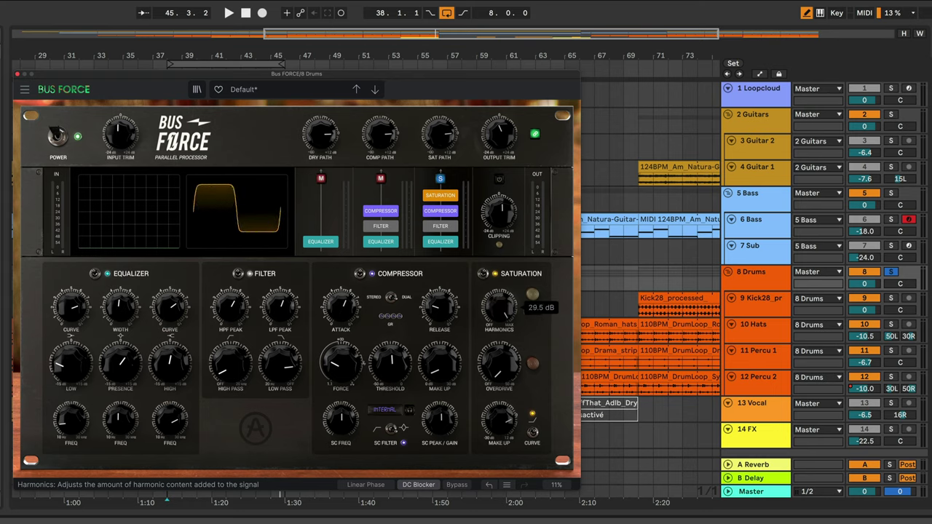
drag(503, 309, 502, 346)
key(space)
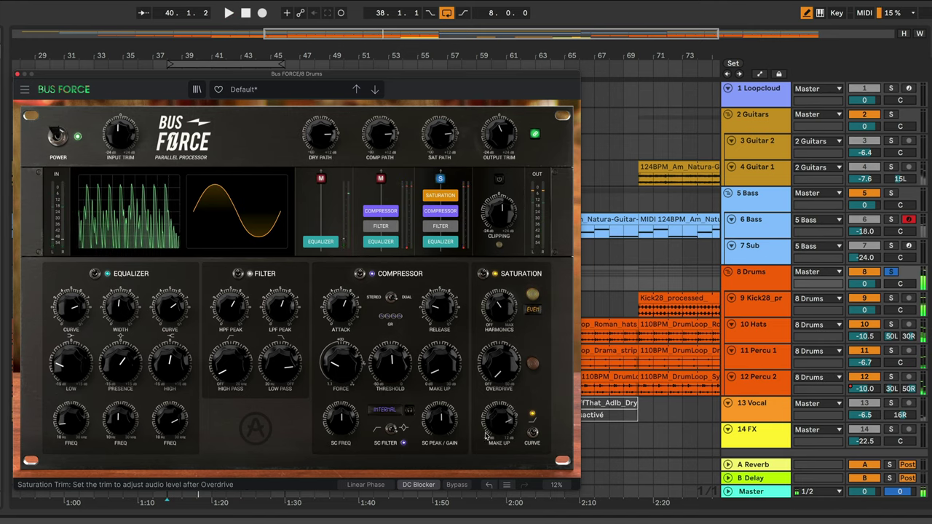
Raise the saturation's harmonics to 16.8 dB and lower its make-up level to -7.73 dB with the loop playing
mouse_move(503, 420)
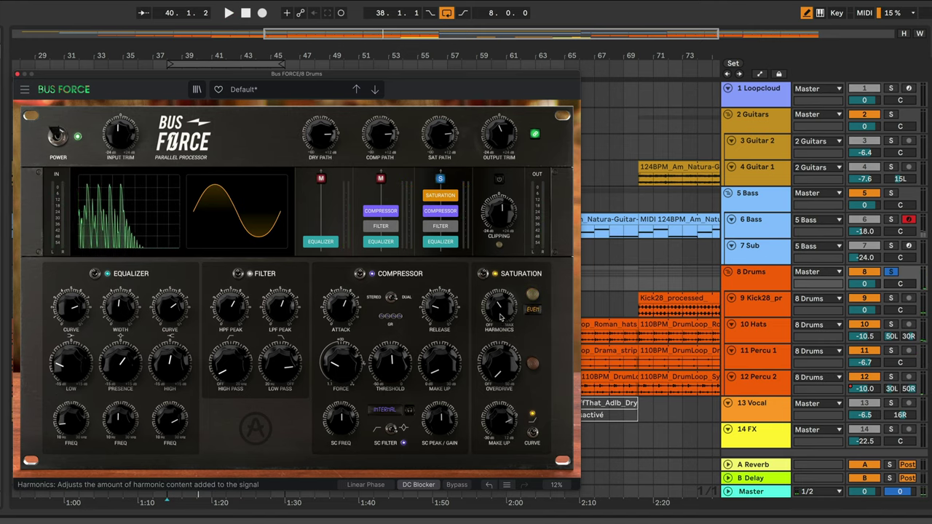
drag(502, 313, 502, 294)
key(space)
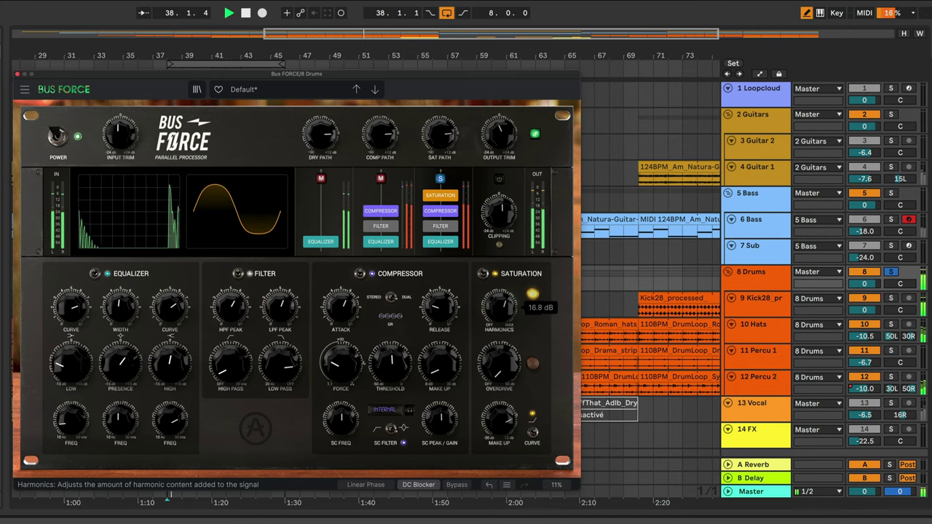
drag(501, 420, 501, 438)
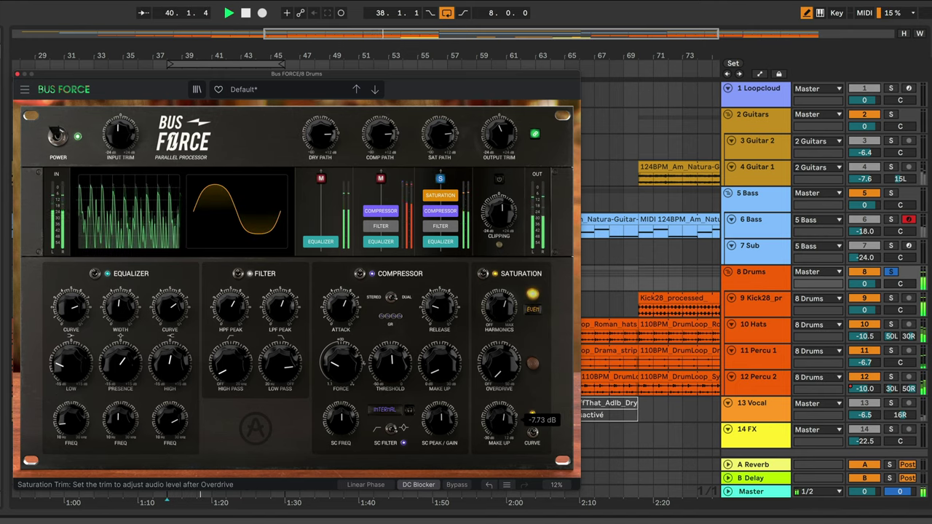
Compare the bypassed drums with the soloed saturation path, and stop playback
click(59, 136)
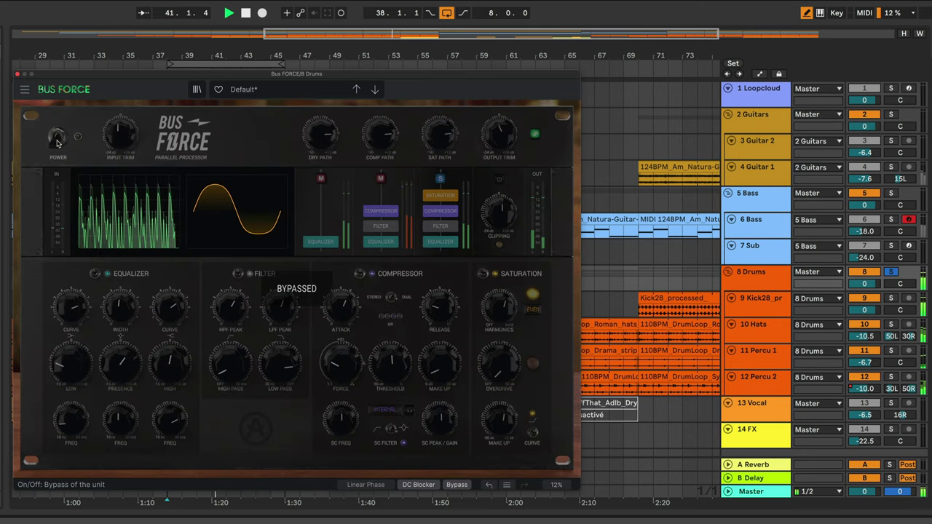
click(58, 136)
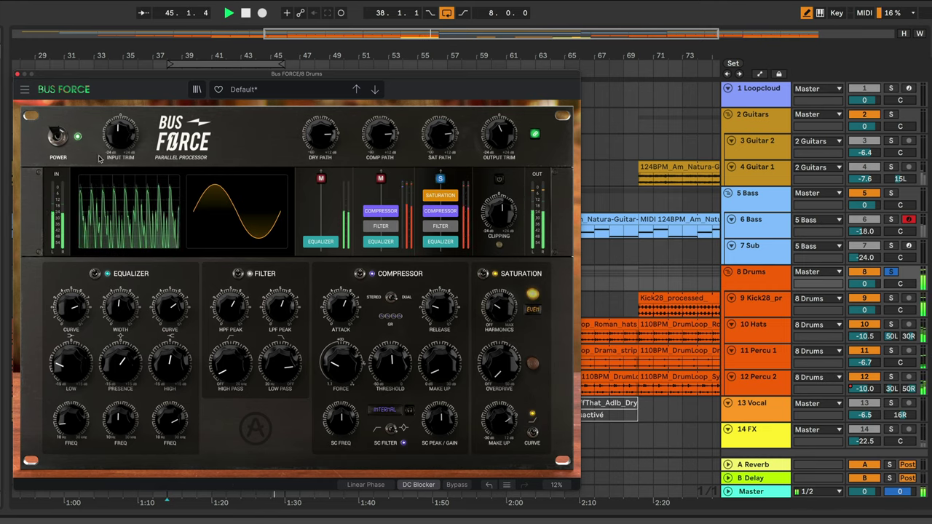
key(space)
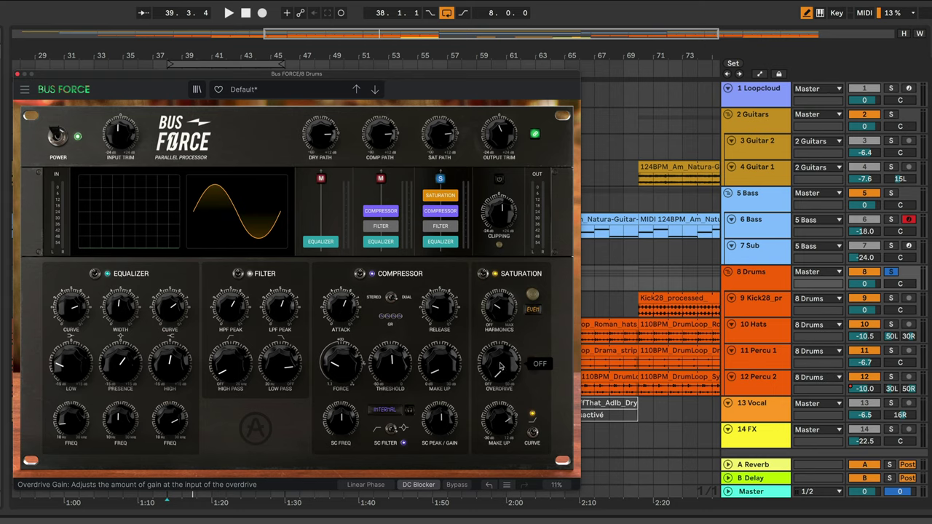
Play the loop, raise the saturation's overdrive, and set its make-up level to about -3.19 dB
key(space)
drag(500, 367, 500, 323)
drag(500, 419, 500, 431)
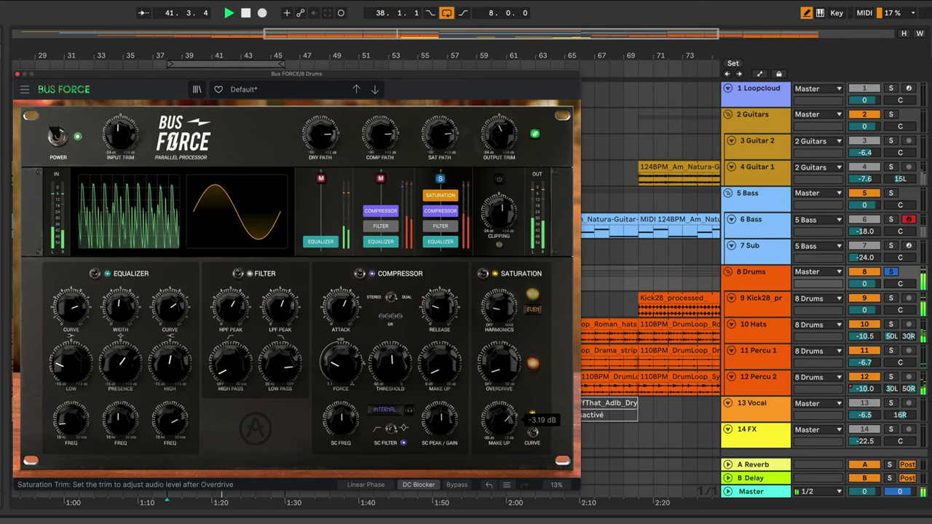
Slightly reduce the overdrive, comparing bypassed with active processing before and after the change
click(61, 137)
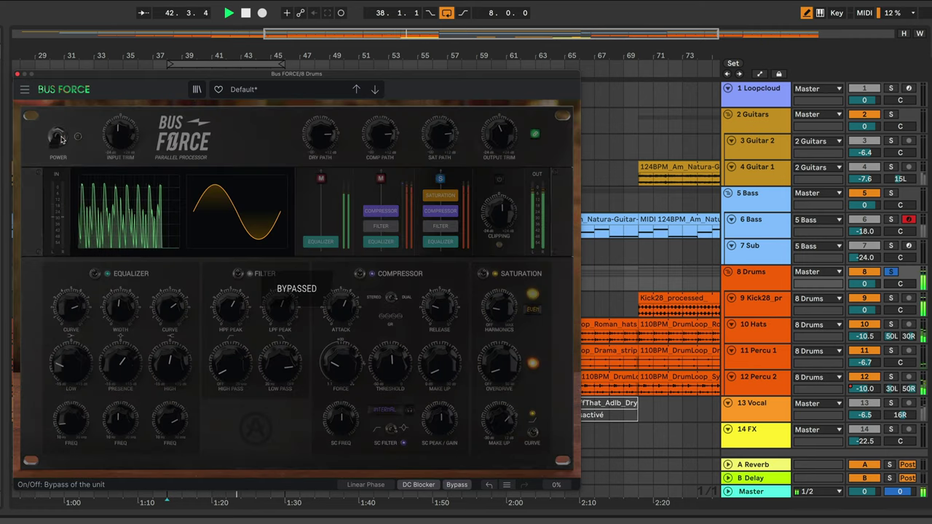
click(61, 137)
drag(510, 369, 509, 379)
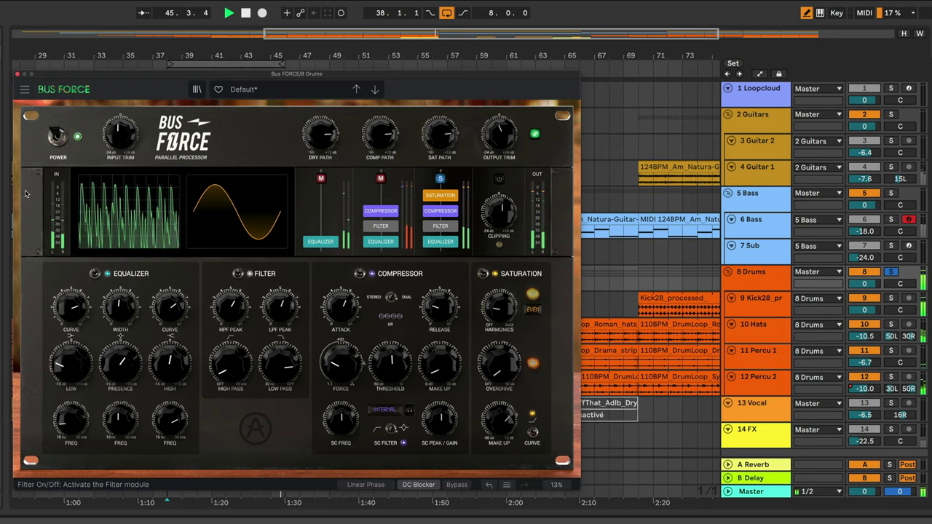
click(58, 137)
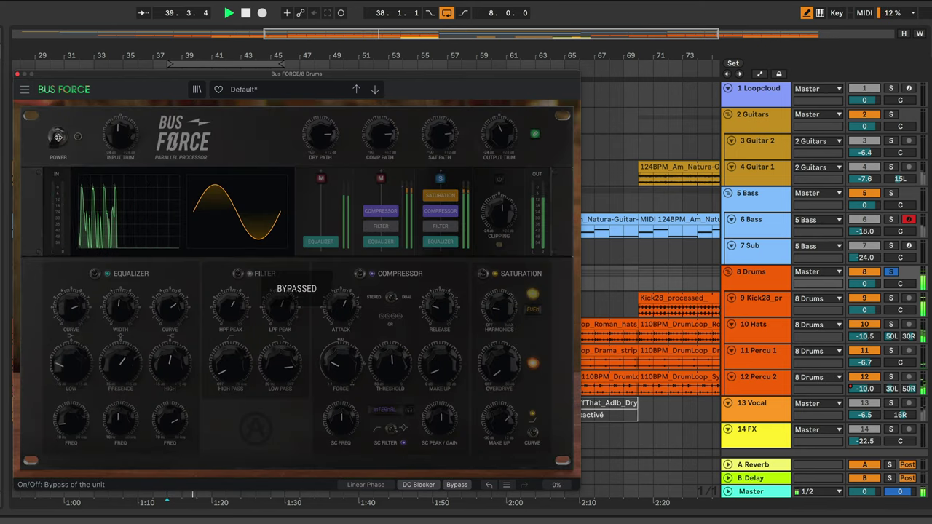
click(58, 137)
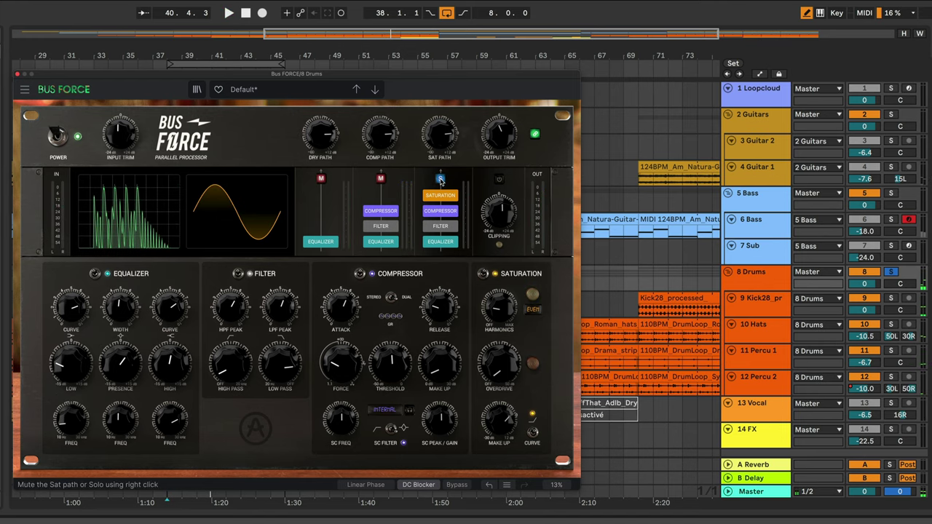
Unsolo the saturation path and reshape the equalizer with a -14.4 dB low gain, slightly more presence and a higher low-shelf frequency
right_click(440, 179)
key(space)
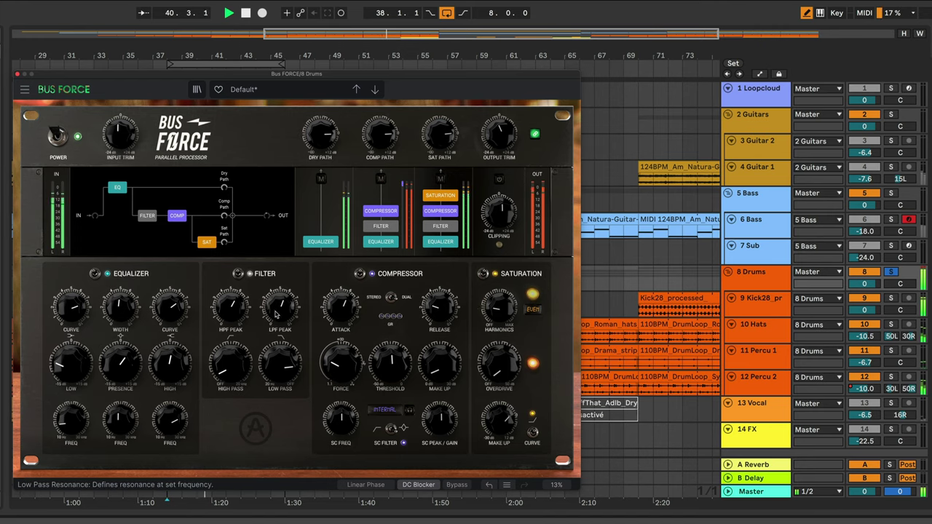
click(138, 277)
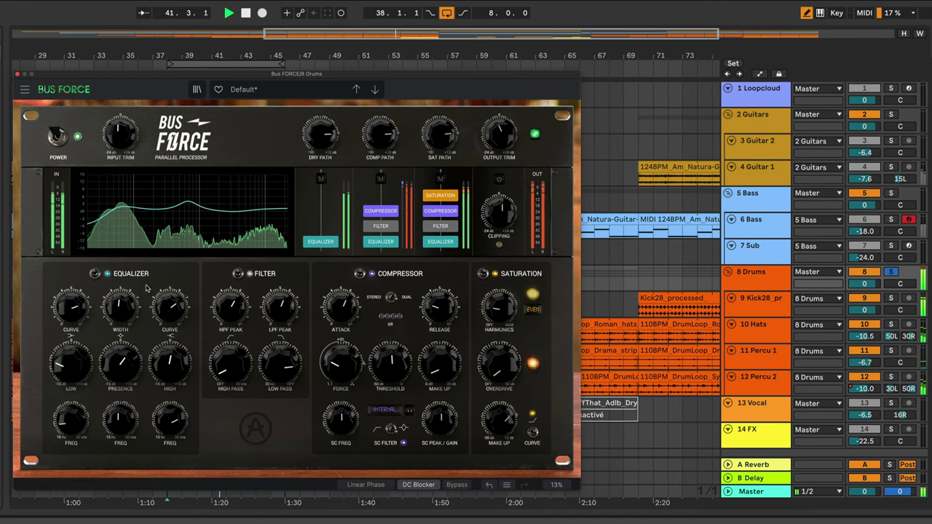
drag(71, 364, 70, 385)
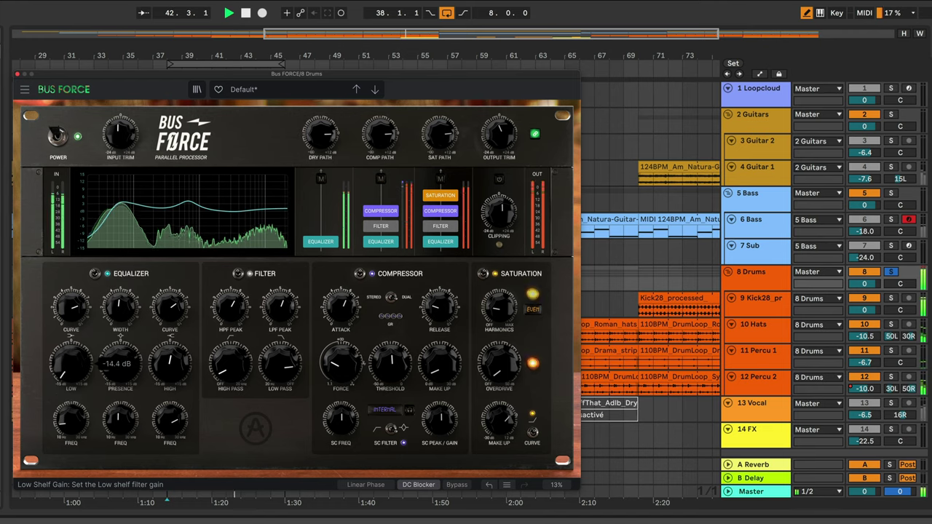
drag(120, 361, 120, 358)
drag(73, 423, 73, 414)
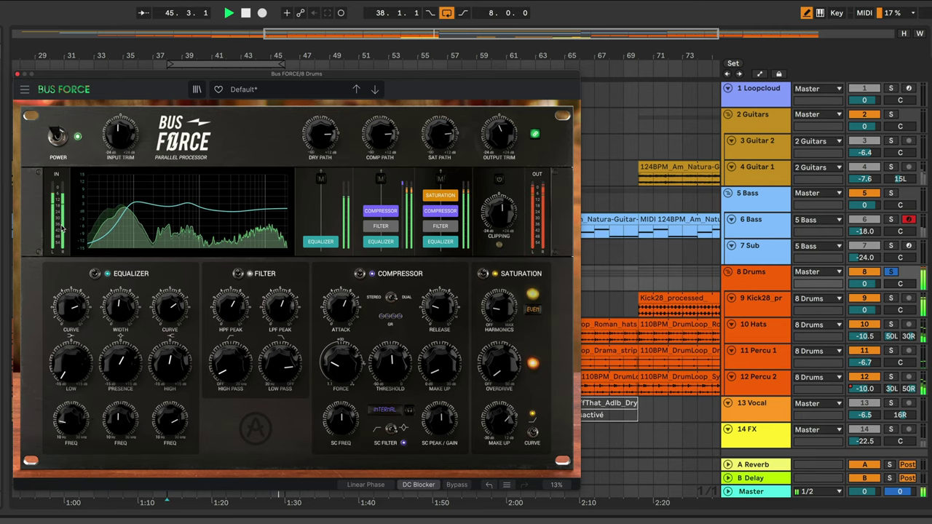
After a bypass comparison, raise the equalizer's high gain and slightly lower the compressor's threshold
click(57, 137)
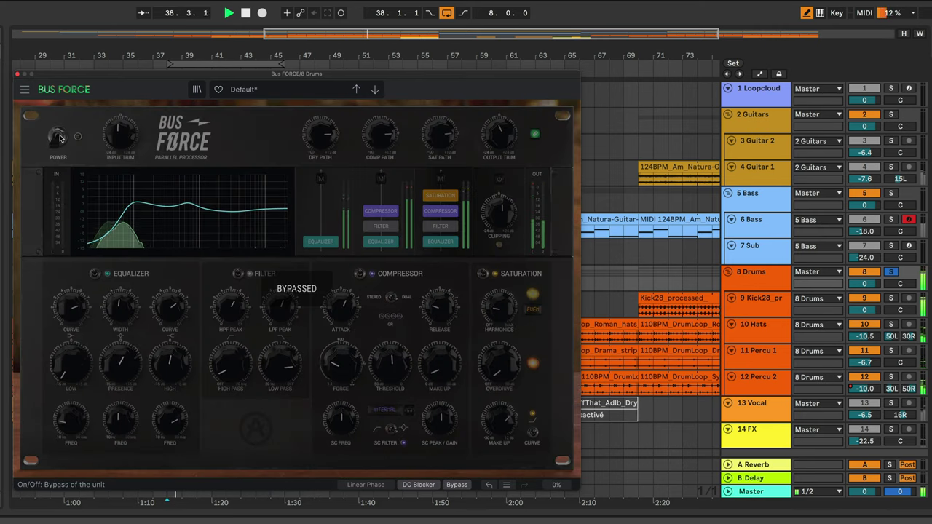
click(58, 137)
drag(170, 362, 169, 352)
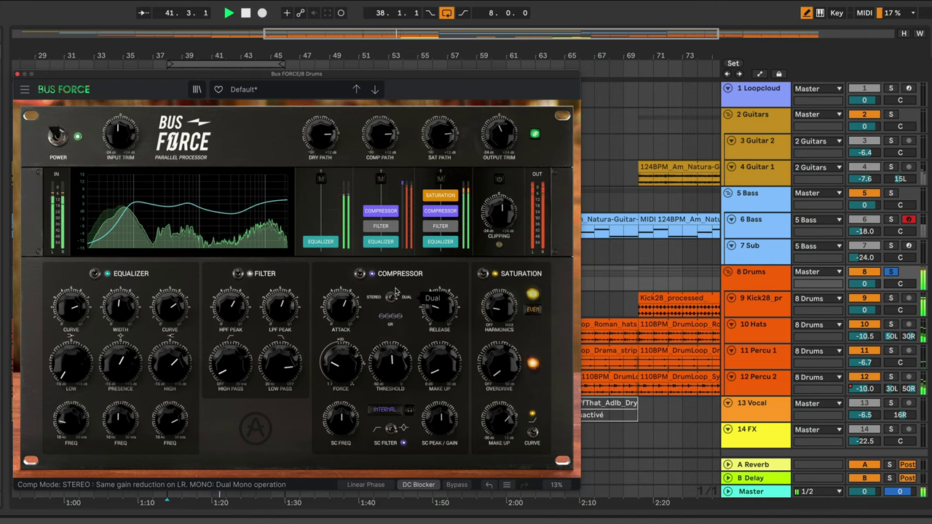
mouse_move(391, 354)
mouse_down()
mouse_move(391, 364)
mouse_move(390, 351)
mouse_up()
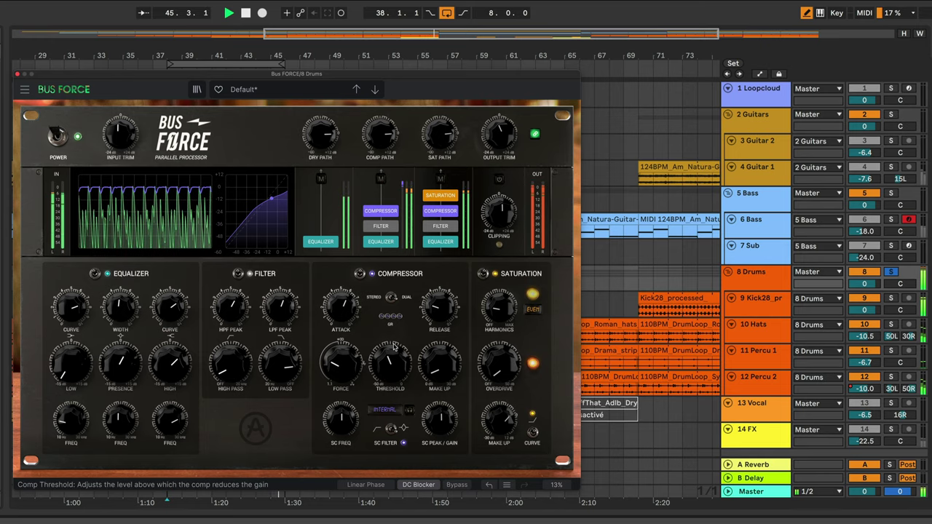
key(space)
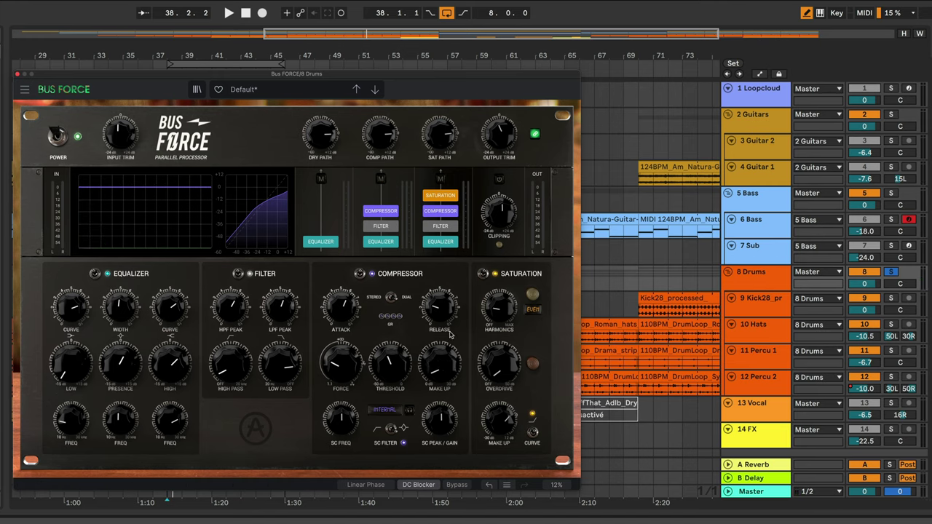
Compare the drum loop with the saturation's pre- and de-emphasis curve switched off and on
click(533, 435)
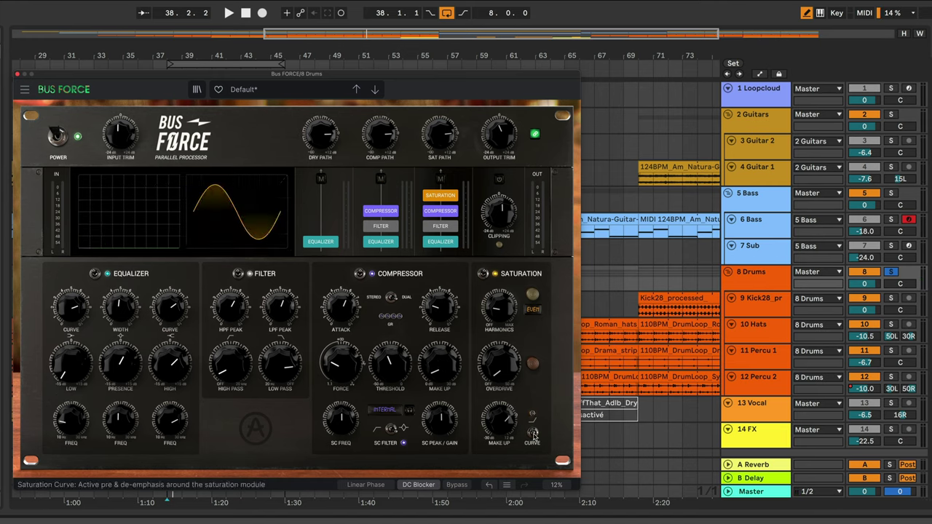
click(533, 435)
key(space)
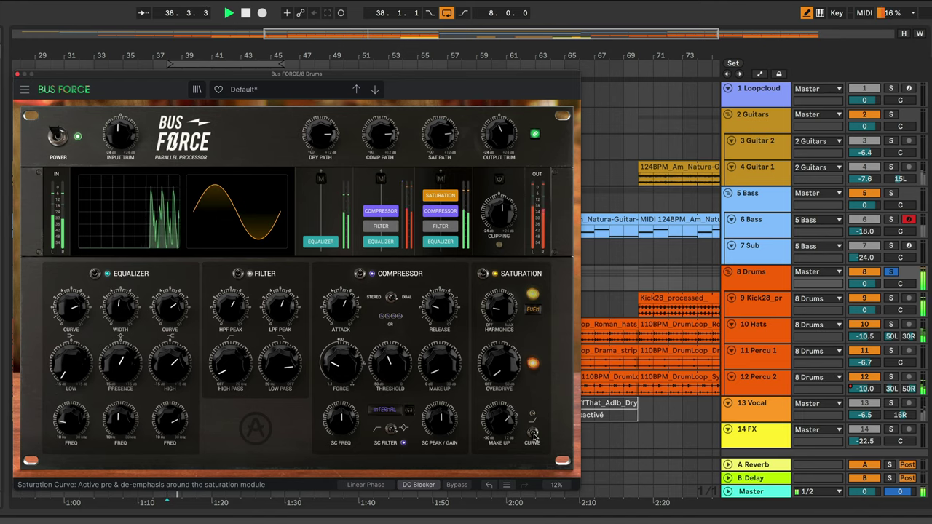
click(534, 436)
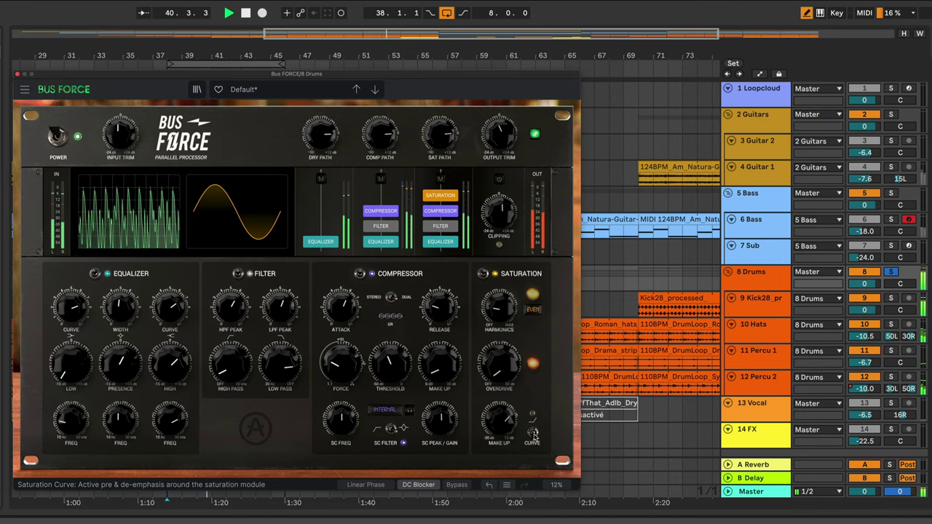
click(533, 433)
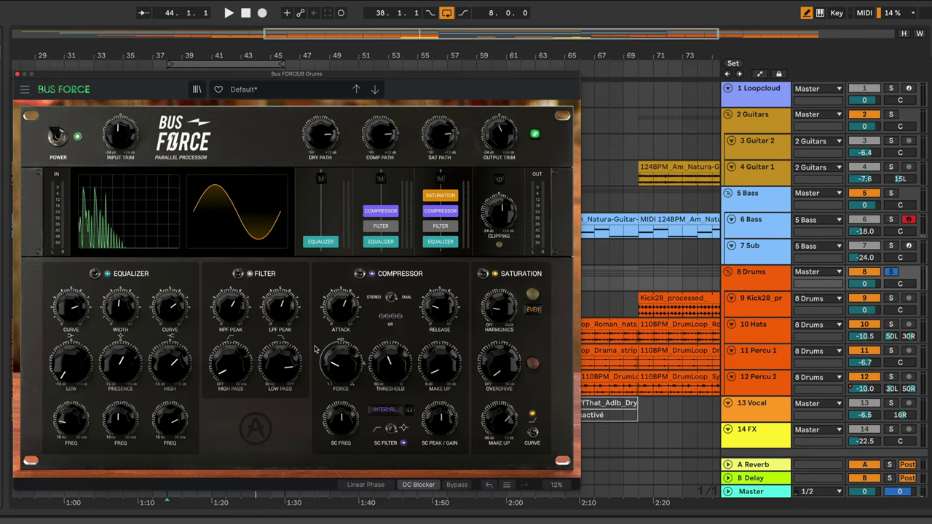
Try a release of about 17.1 ms and an attack of 1.00 ms on the compressor
drag(345, 308, 344, 347)
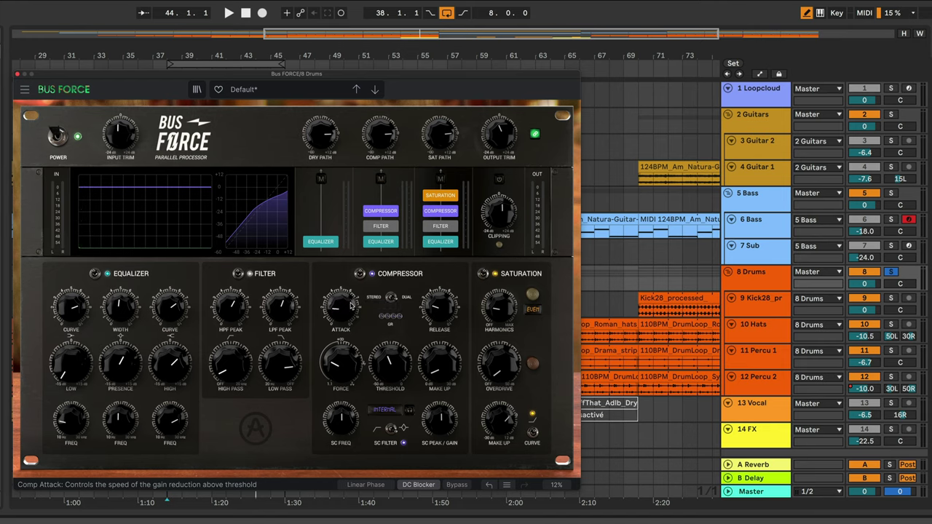
drag(346, 307, 347, 329)
drag(439, 306, 436, 307)
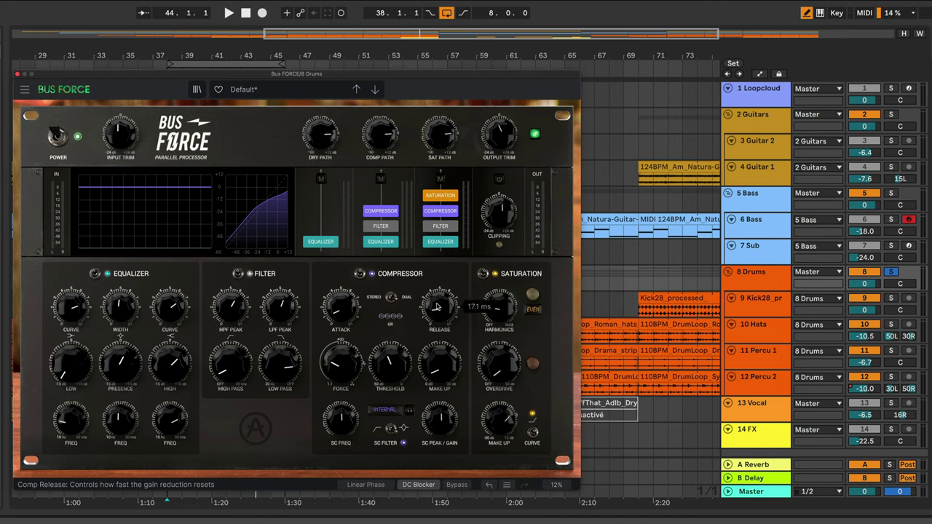
mouse_move(340, 310)
mouse_down()
mouse_move(339, 332)
mouse_move(340, 312)
mouse_up()
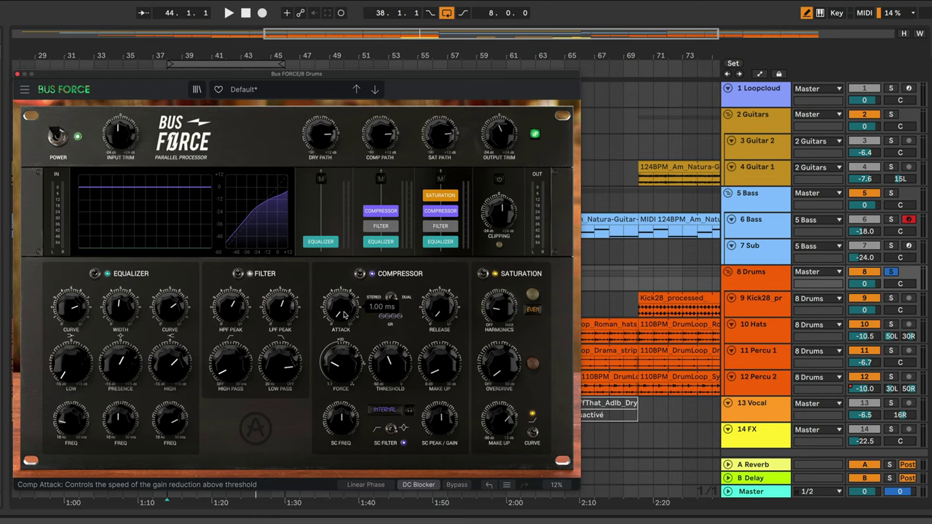
Sweep the compressor's attack between slower settings and 1.00 ms, then readjust both its attack and release
scroll(344, 314, up, 5)
scroll(341, 307, up, 2)
scroll(340, 308, down, 2)
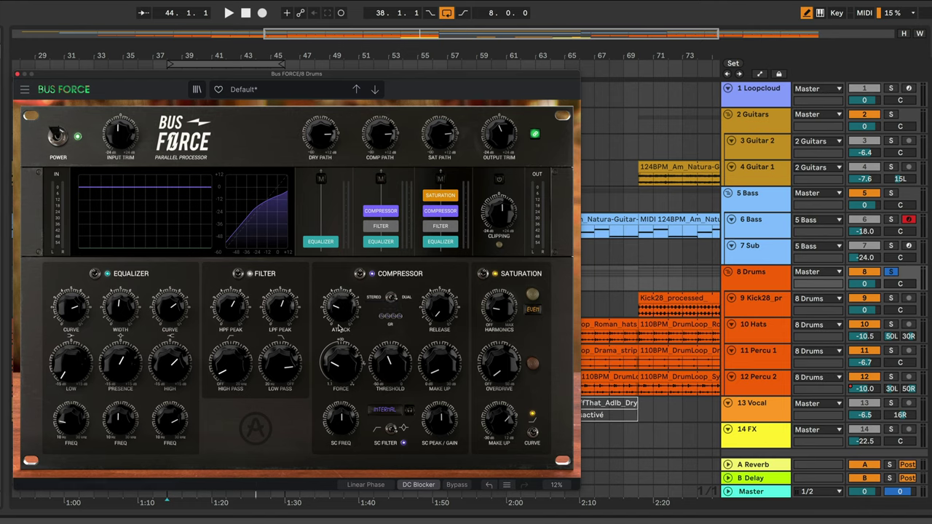
drag(335, 309, 336, 364)
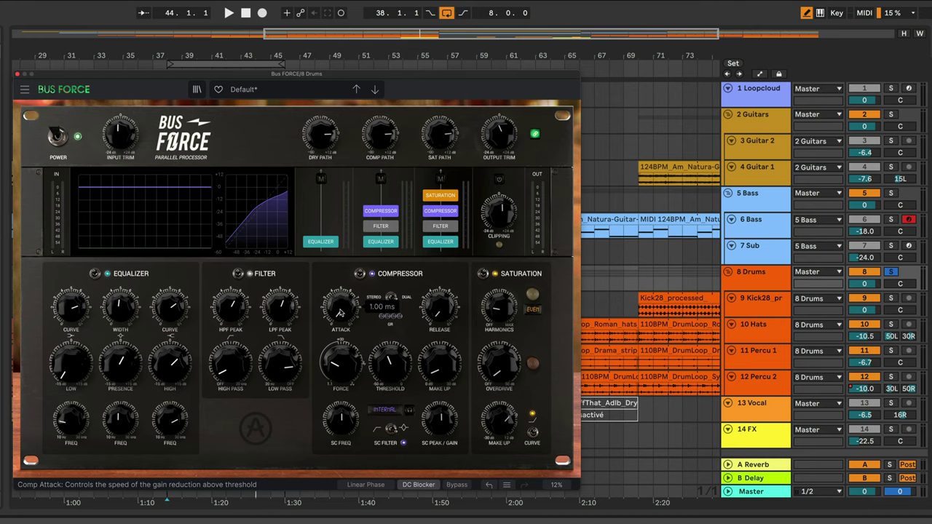
drag(339, 317, 339, 313)
mouse_move(342, 318)
mouse_down()
mouse_move(342, 289)
mouse_move(346, 319)
mouse_up()
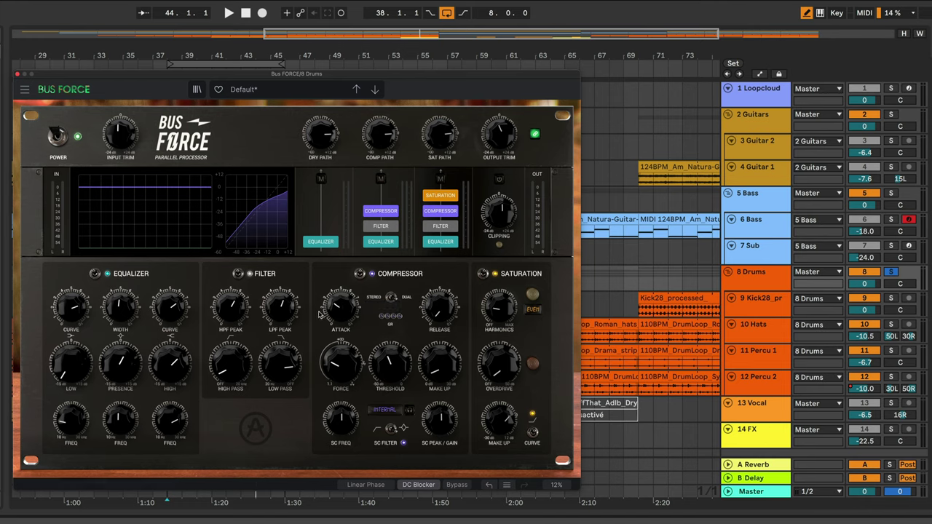
drag(329, 310, 329, 311)
drag(439, 305, 440, 323)
Activate output clipping and adjust its threshold to about 2.50 dB while the drum loop plays
mouse_move(503, 217)
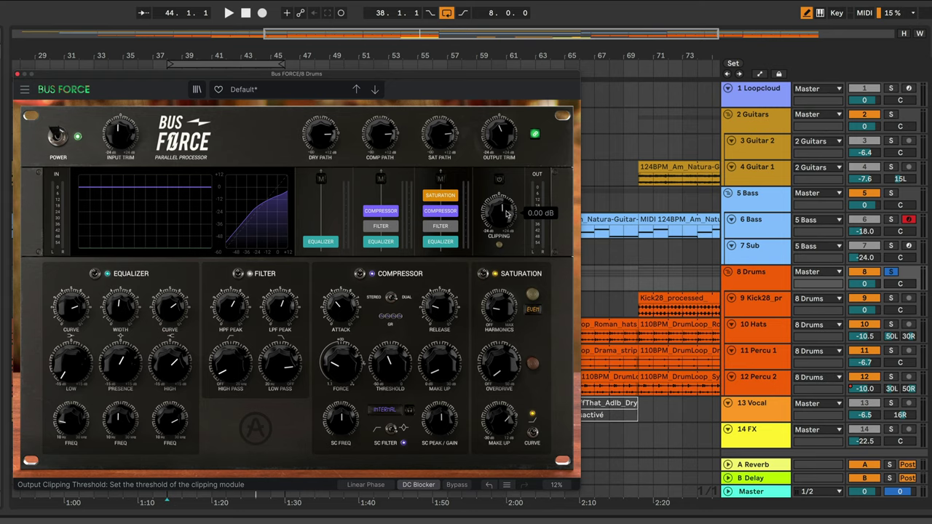
key(space)
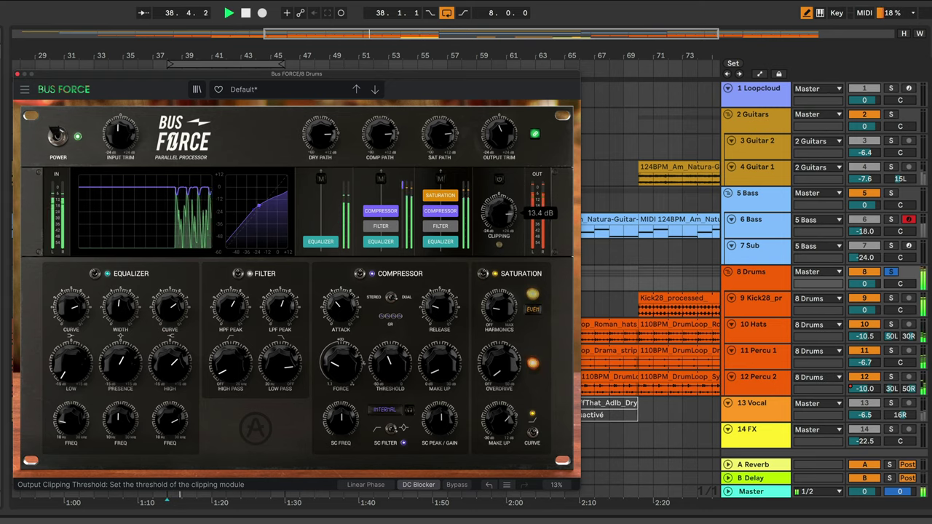
key(space)
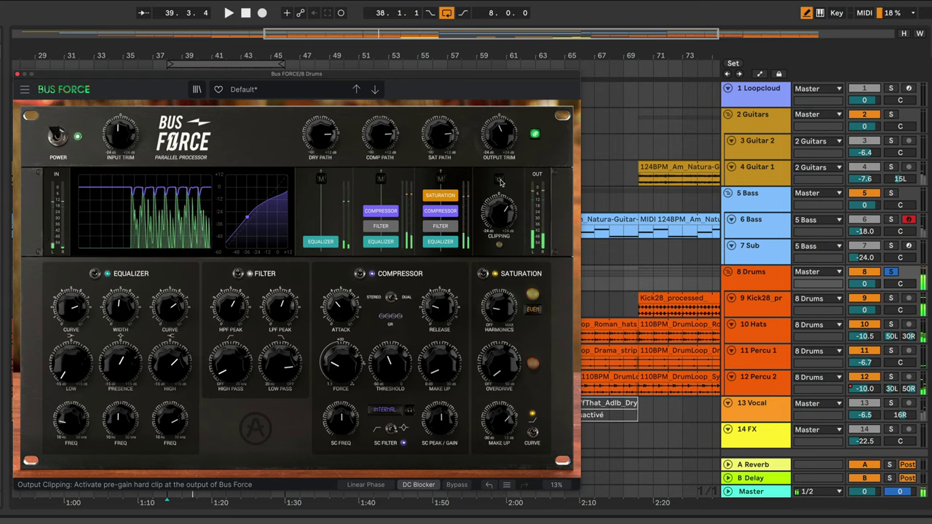
click(499, 179)
key(space)
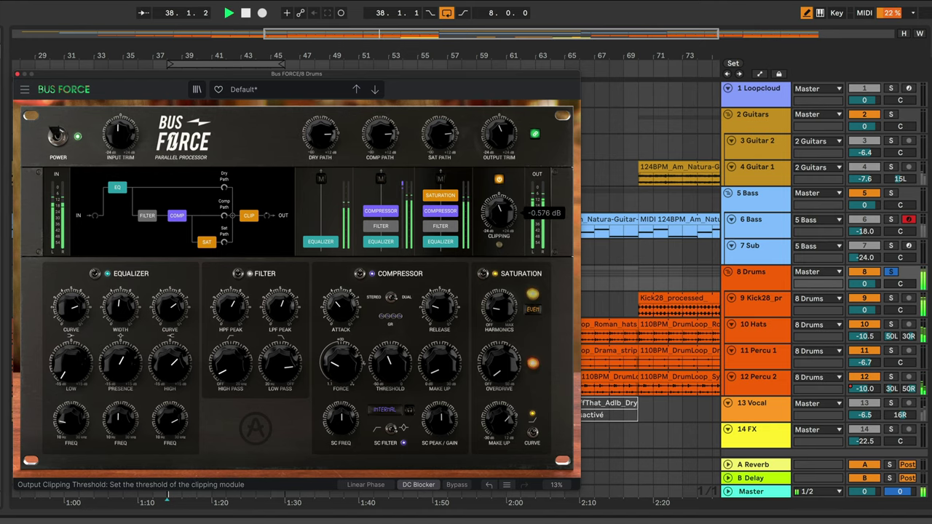
drag(499, 213, 500, 168)
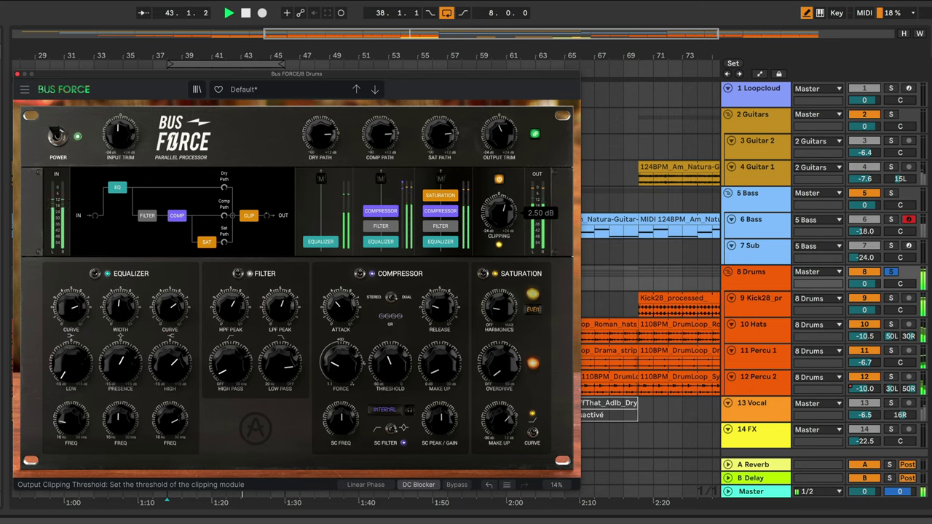
Compare bypassed with active processing, then vary the output clipping threshold, ending at about 4.42 dB, and stop playback
click(58, 135)
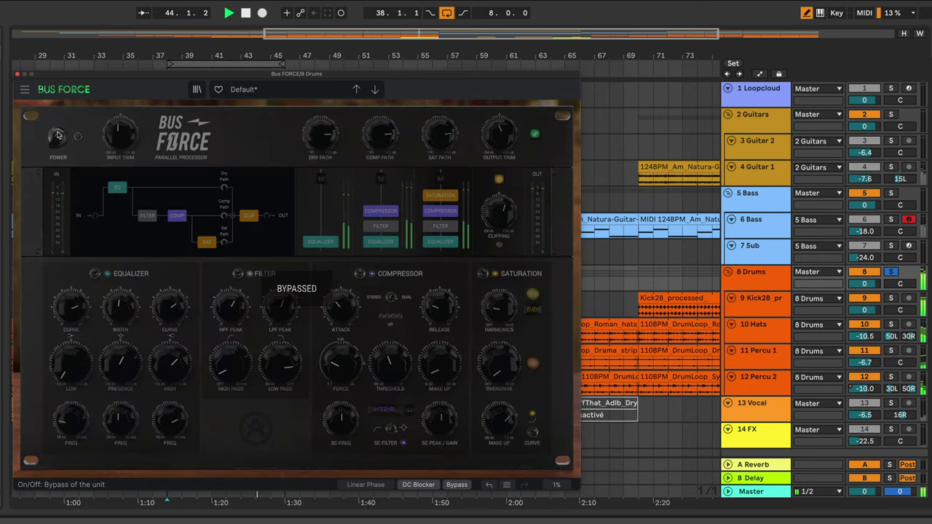
click(58, 135)
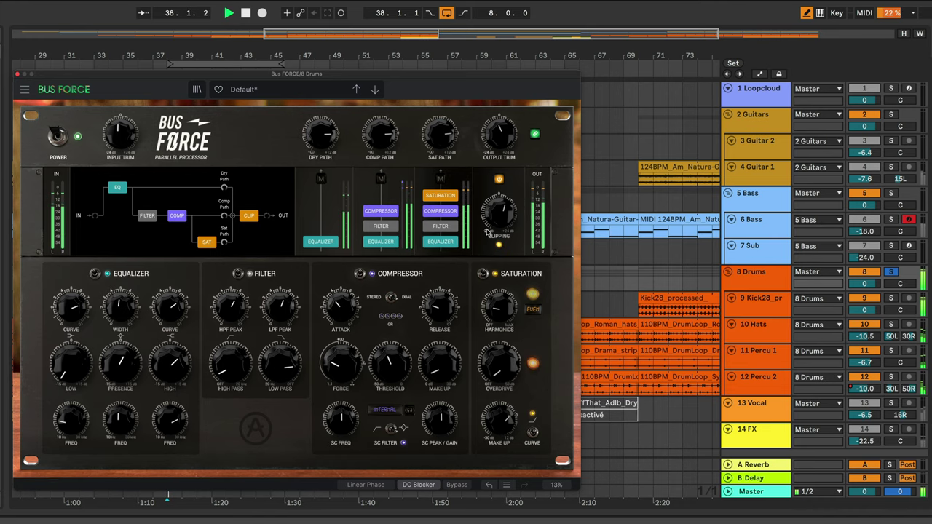
mouse_move(499, 211)
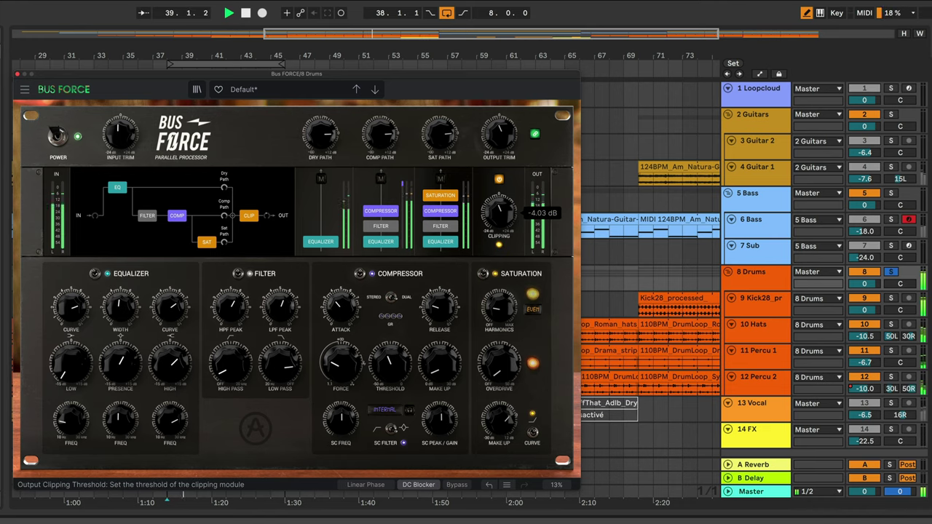
drag(499, 212, 499, 187)
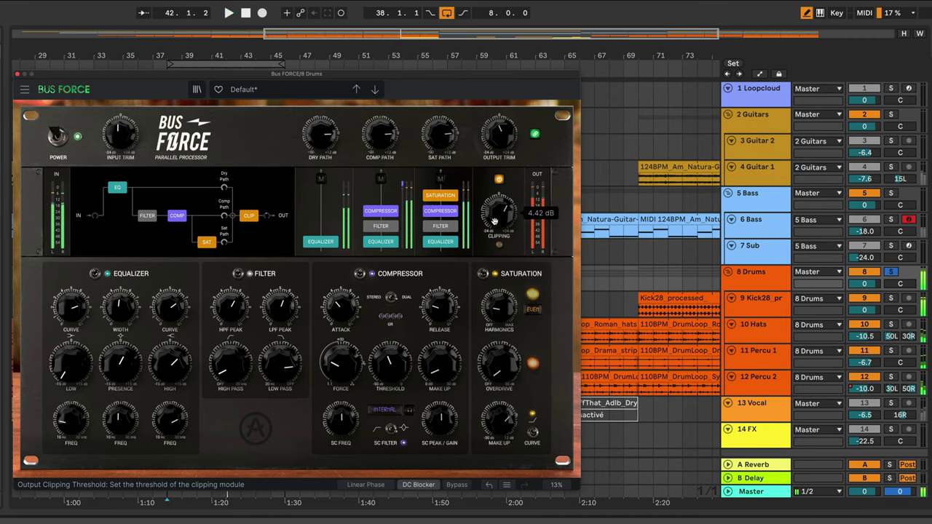
key(space)
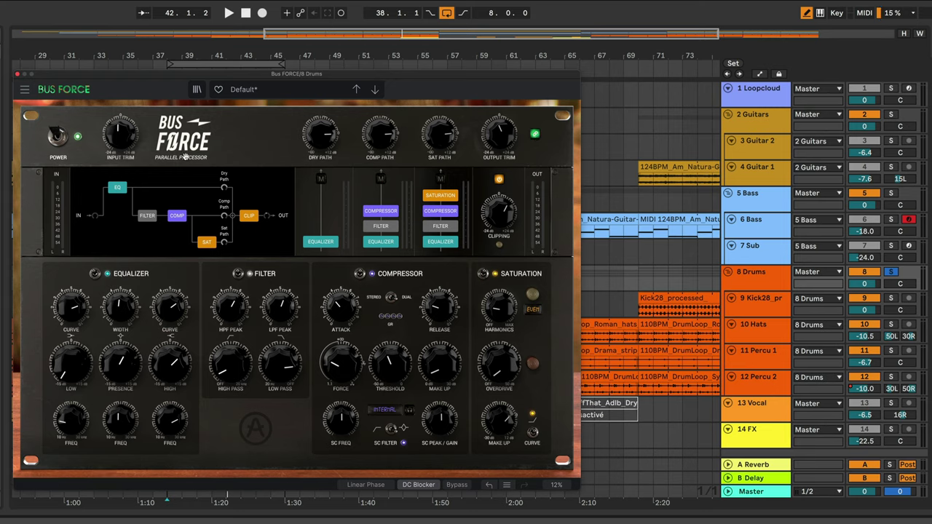
Try the linked input and output trims, switching the output link off and on and moving the input trim to about -2.30 dB
mouse_move(510, 139)
drag(128, 142, 128, 180)
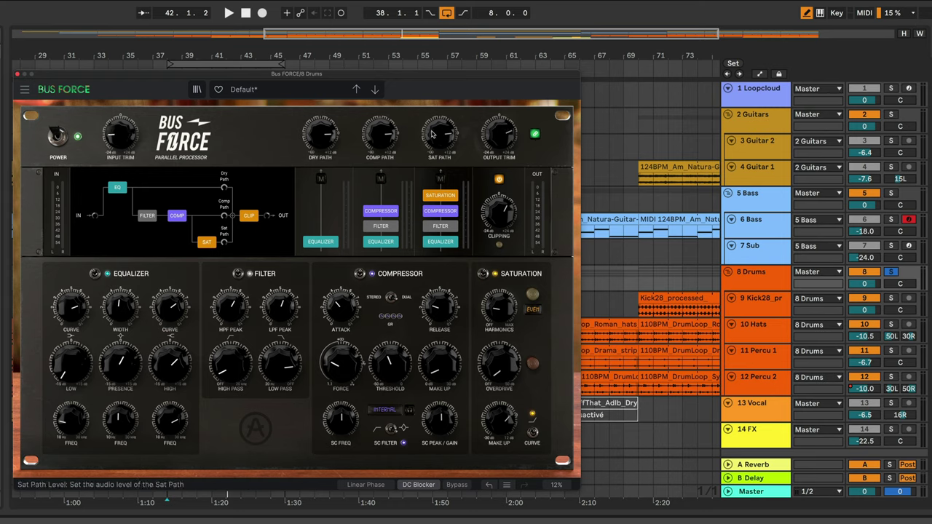
mouse_move(502, 135)
mouse_down()
mouse_move(503, 171)
mouse_move(503, 140)
mouse_up()
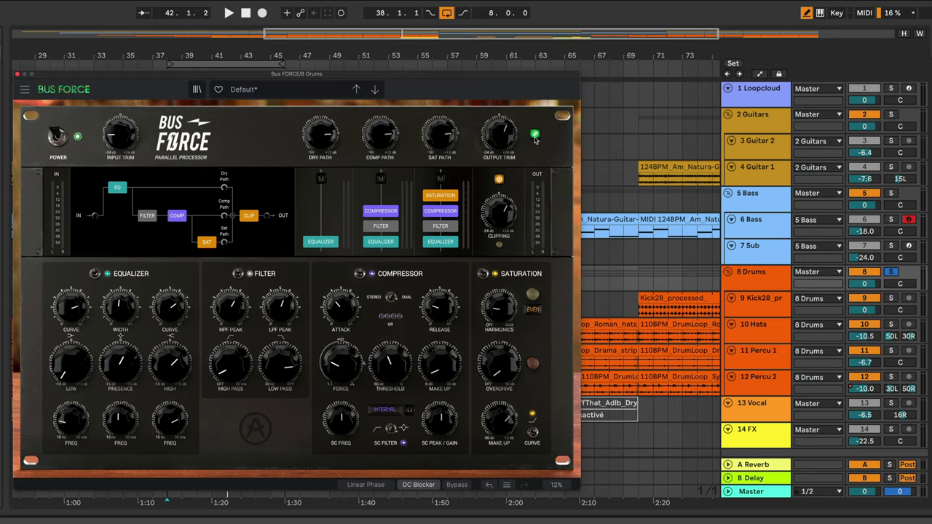
click(535, 136)
click(535, 135)
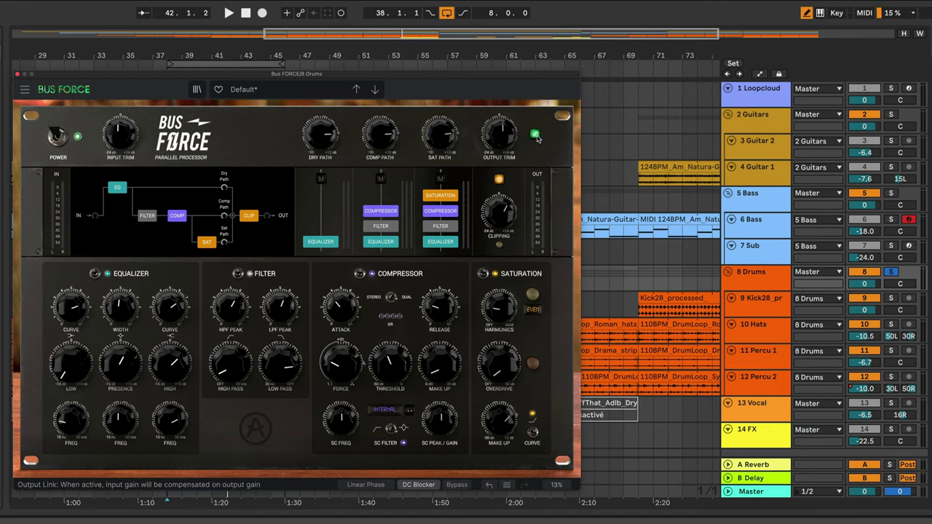
mouse_move(120, 138)
mouse_move(120, 138)
mouse_down()
mouse_move(120, 169)
mouse_move(120, 112)
mouse_move(121, 138)
mouse_up()
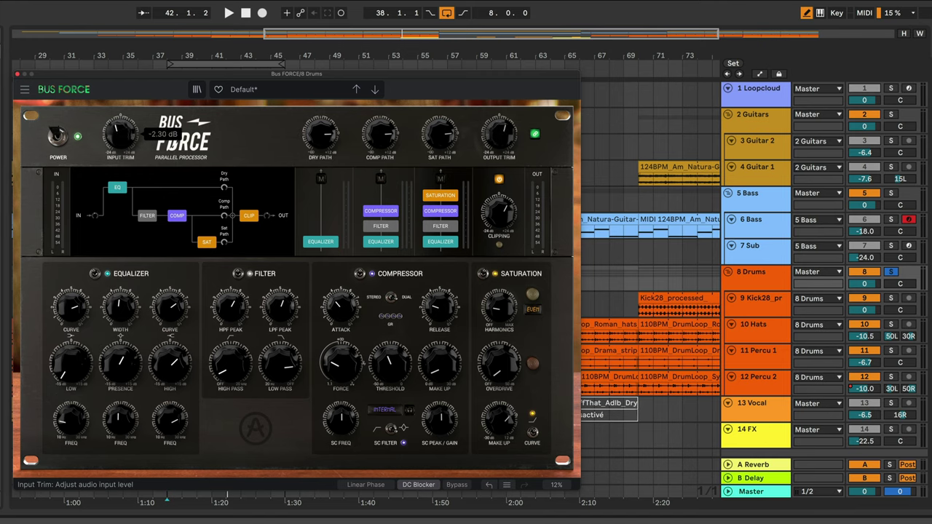
Disable the output link and, during playback, set the input trim to about -0.768 dB and the output trim to about -6.34 dB
click(535, 134)
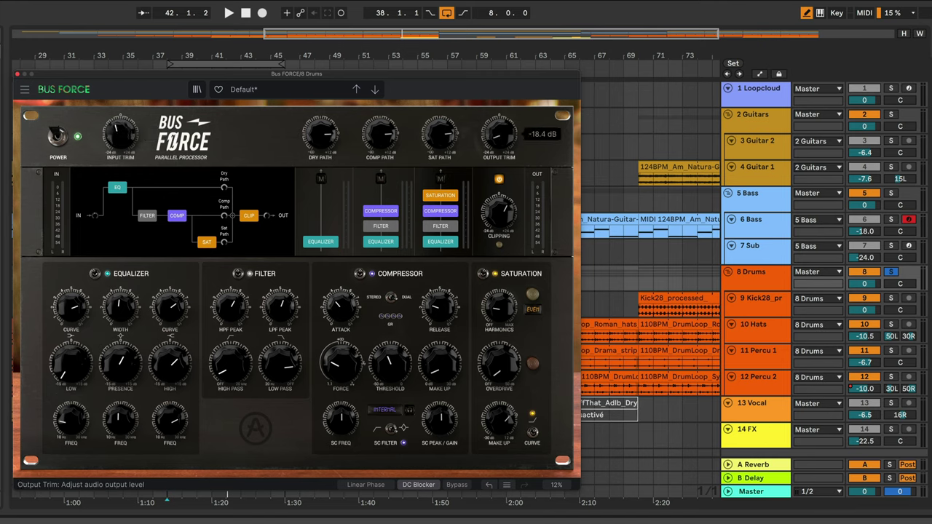
drag(120, 133, 124, 150)
key(space)
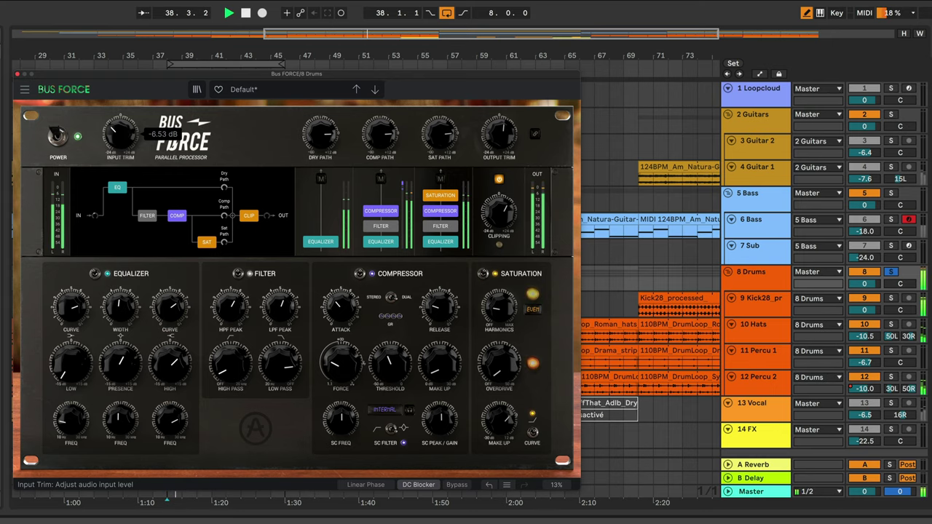
drag(498, 133, 498, 142)
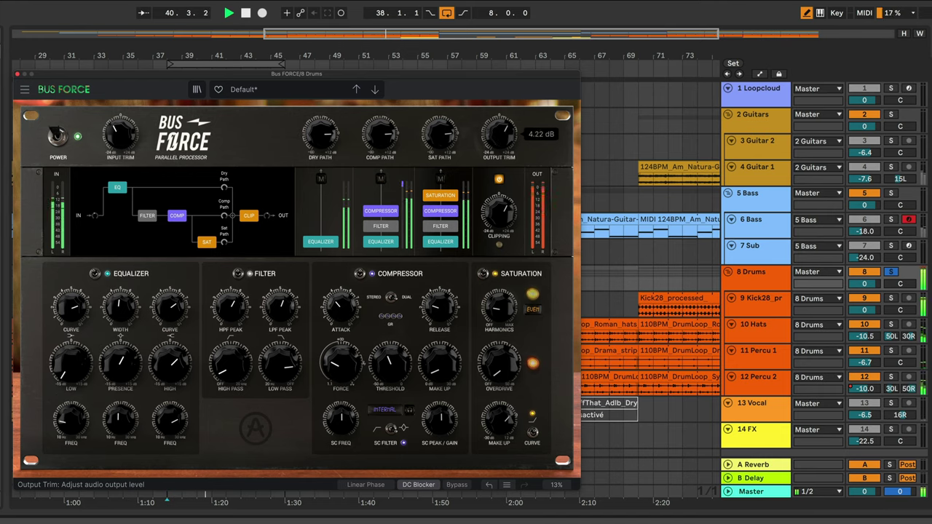
drag(122, 136, 122, 126)
mouse_move(498, 135)
mouse_down()
mouse_move(499, 125)
mouse_move(499, 136)
mouse_up()
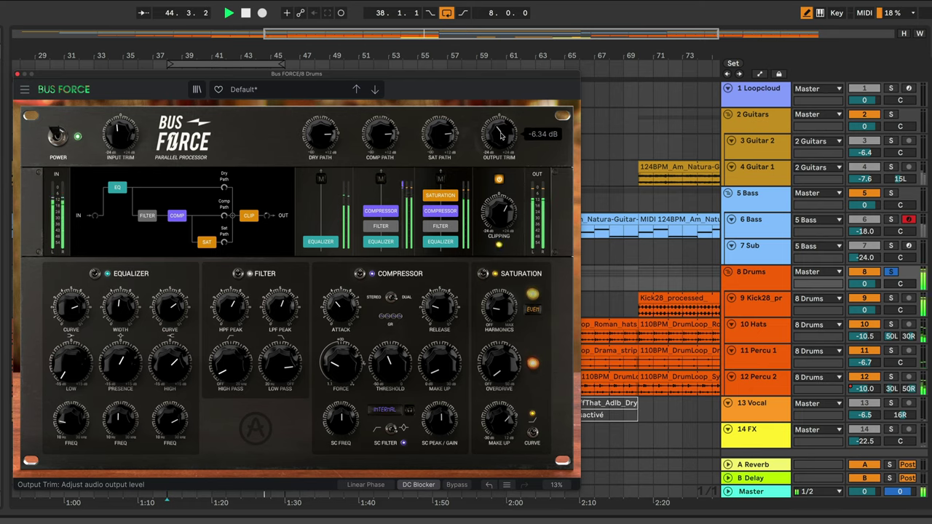
Compare bypassed with active processing, then set the compressor's threshold to about -29.0 dB
click(58, 136)
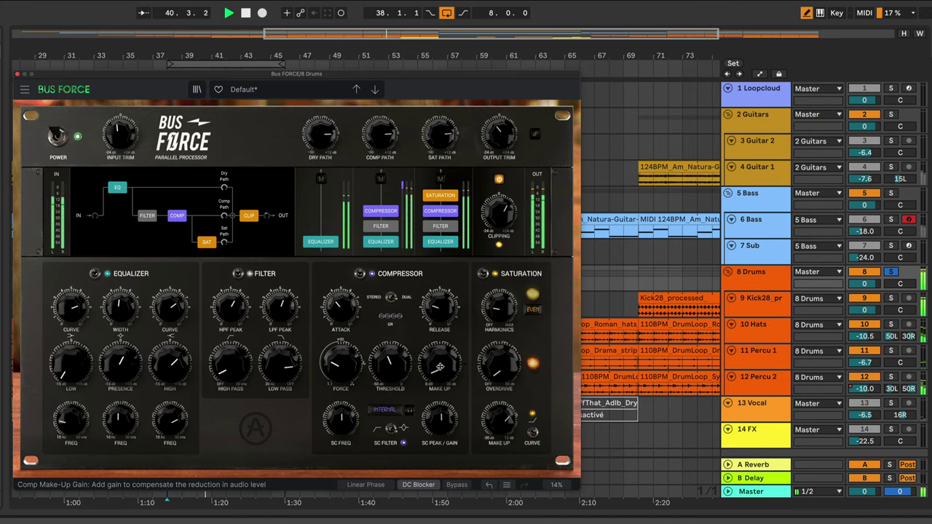
drag(390, 364, 393, 371)
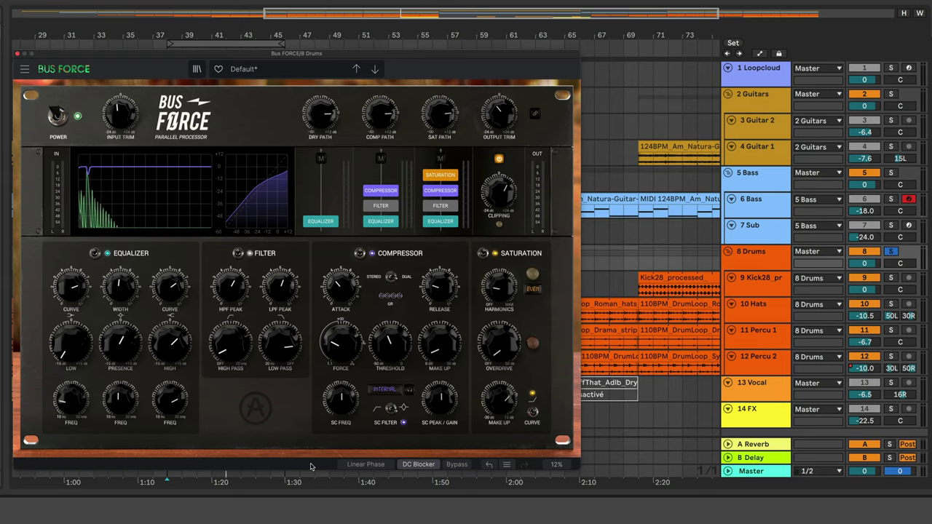
View the anti-aliasing phase modes, then toggle the plug-in's bypass and power switch off and on
click(376, 465)
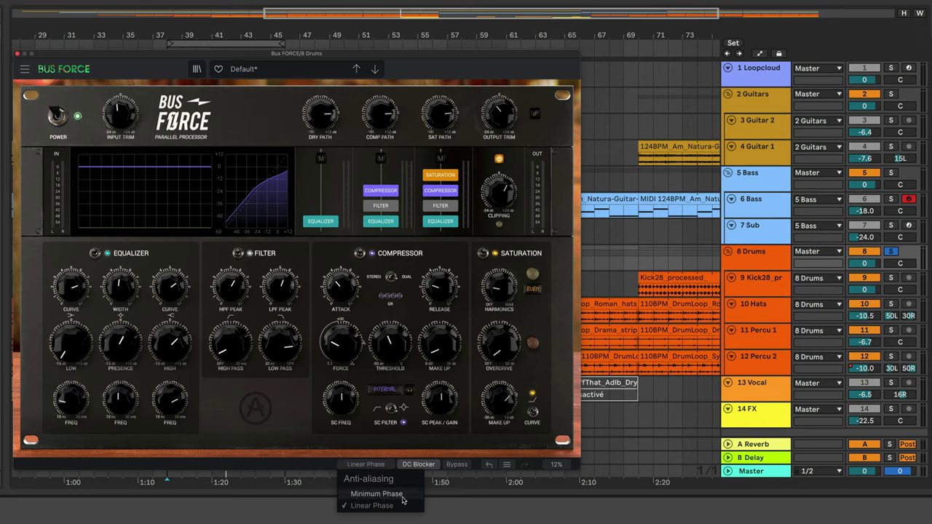
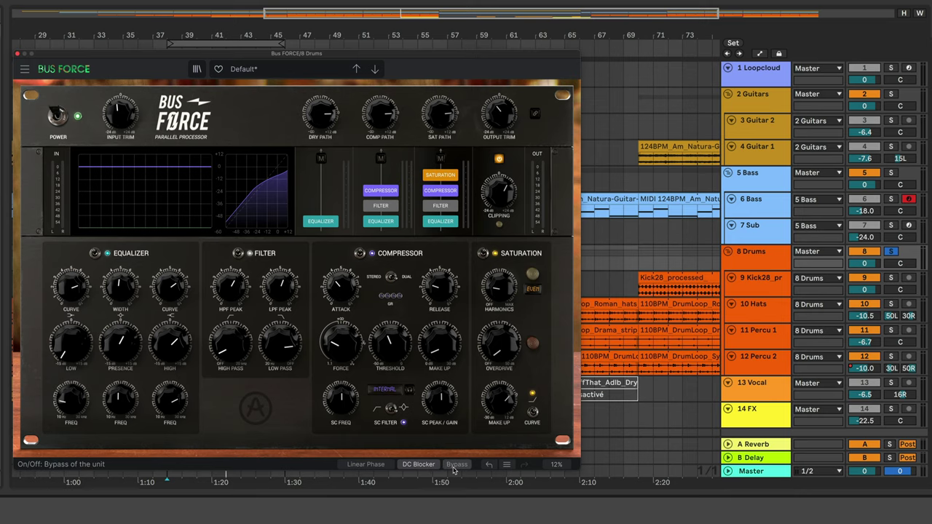
click(454, 468)
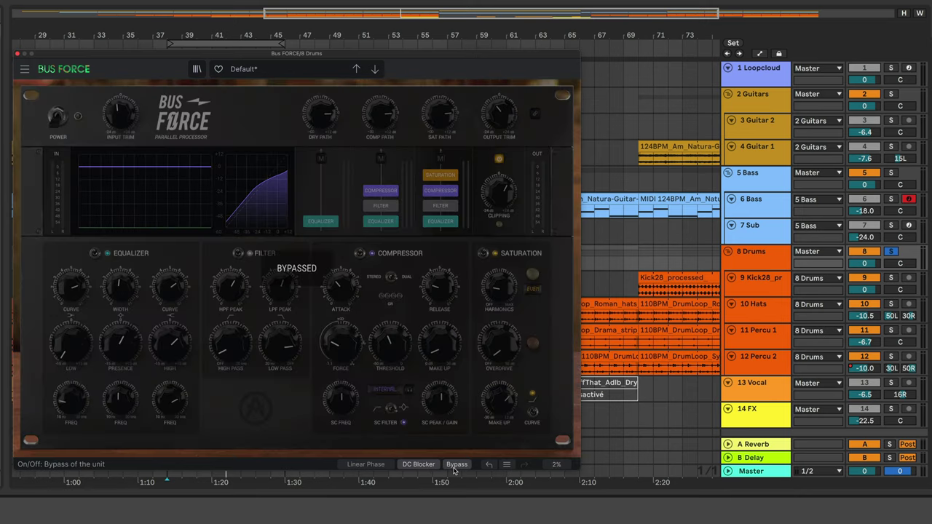
click(453, 468)
click(56, 116)
click(56, 117)
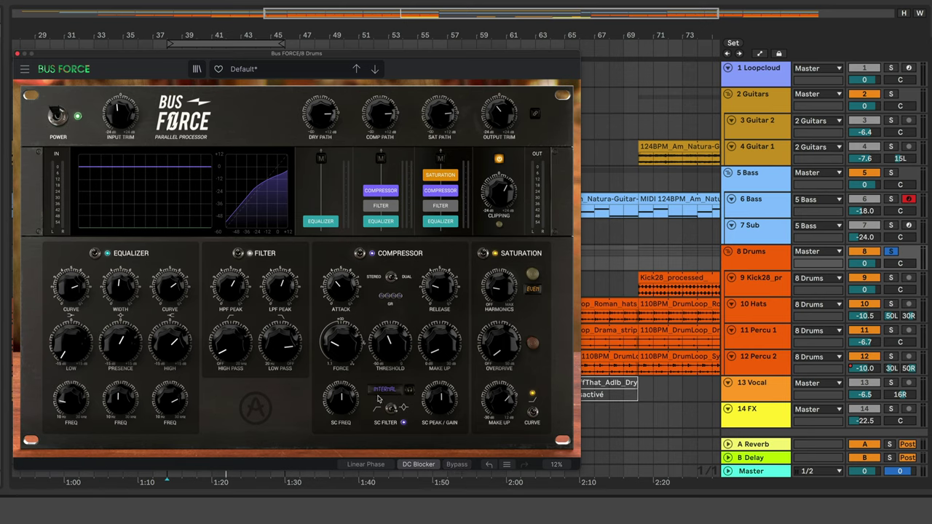
Open the undo/redo history of the plug-in's parameter changes
click(507, 468)
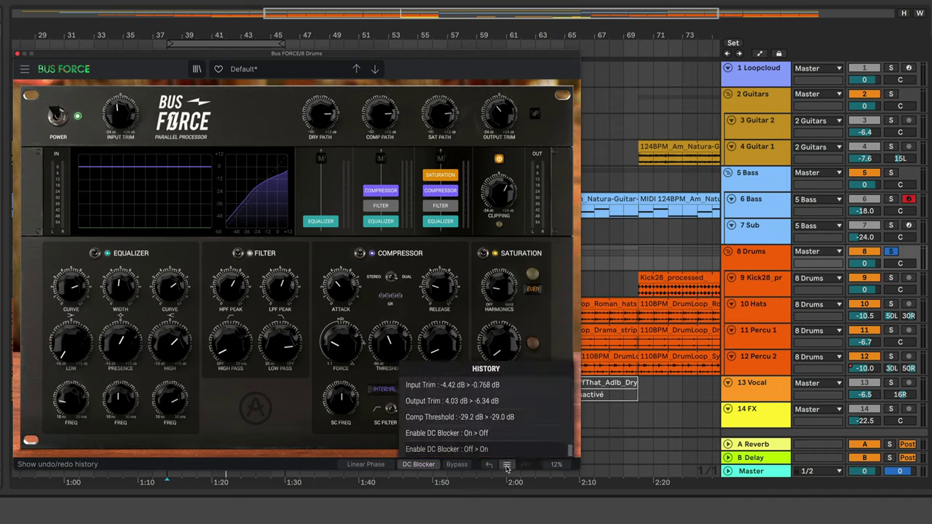
Close the history and review the plug-in's main options, including those for exporting a preset or bank
click(507, 466)
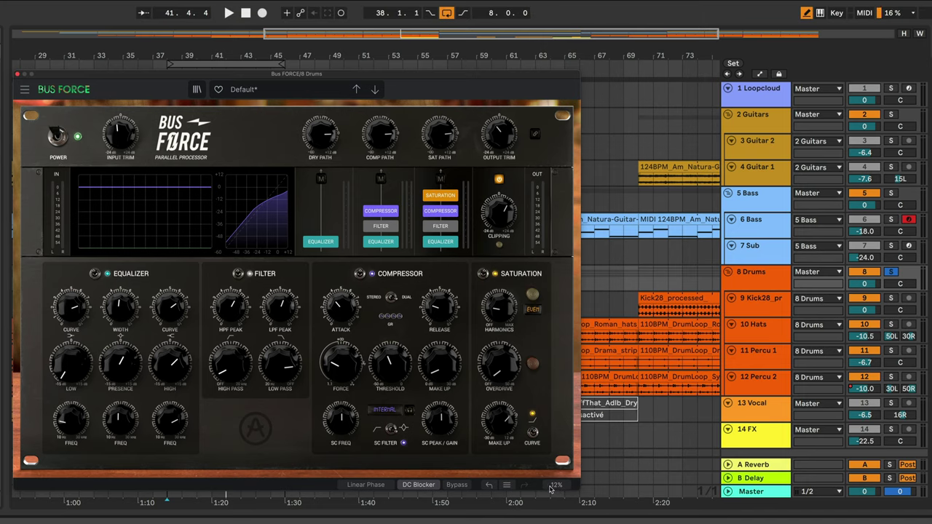
click(24, 93)
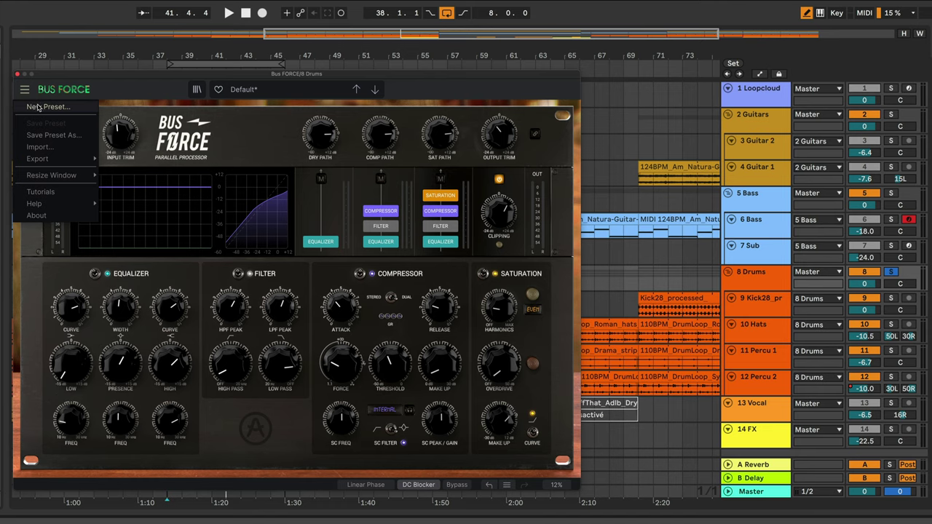
mouse_move(70, 160)
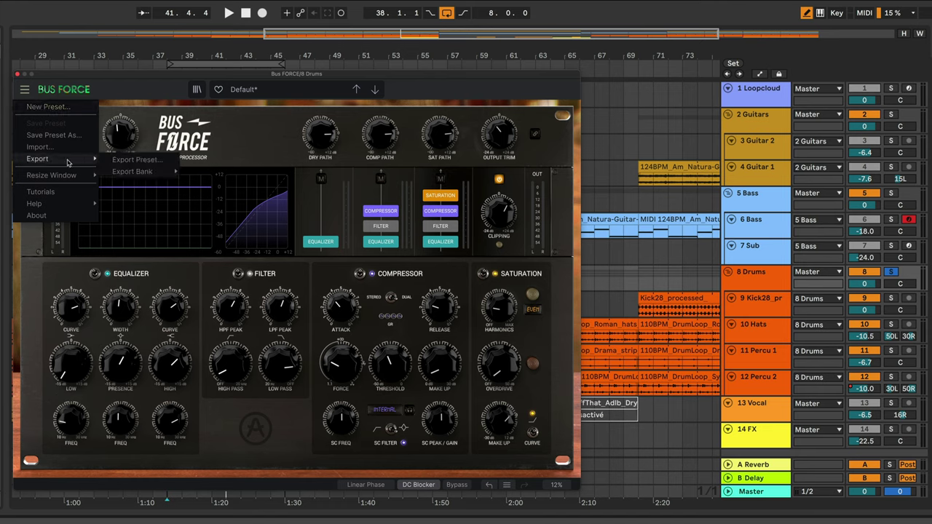
mouse_move(137, 171)
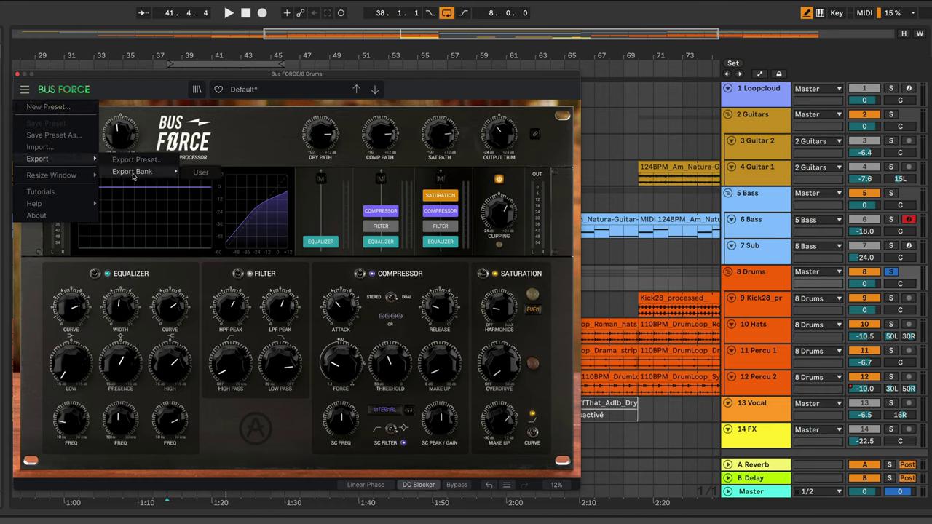
mouse_move(80, 176)
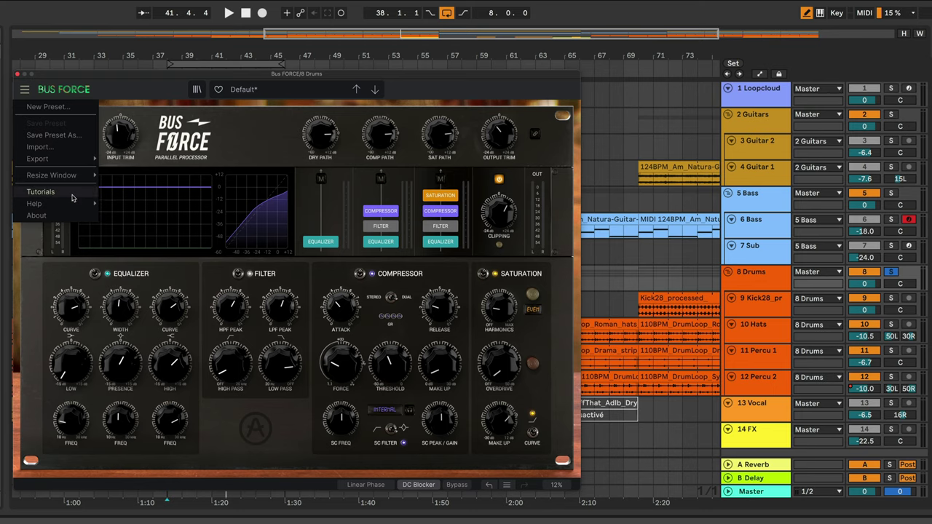
Open the plug-in's tutorials and launch the Main Panel tutorial, accepting that it overrides the current preset
click(72, 195)
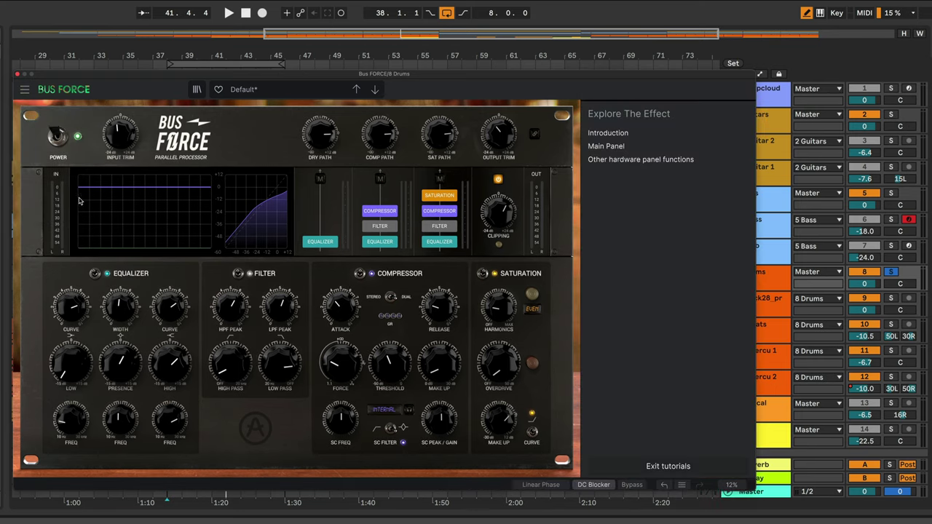
click(612, 149)
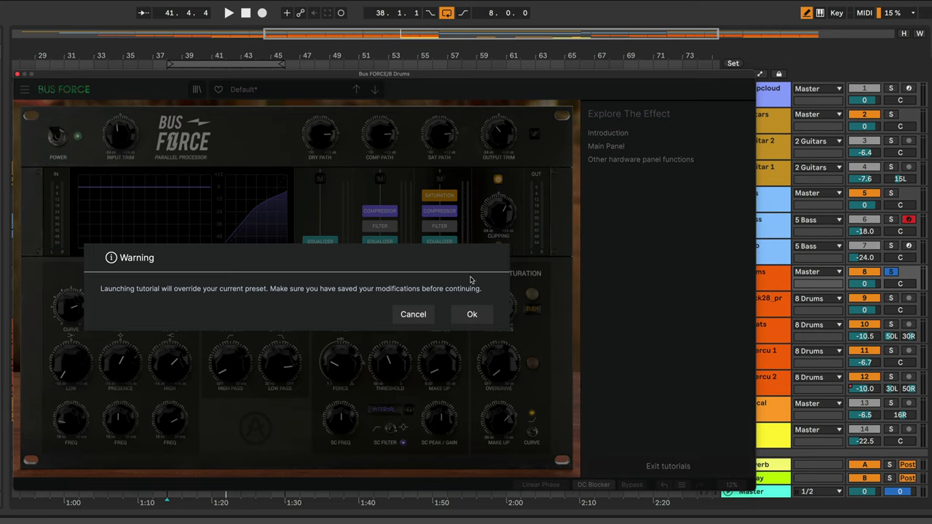
click(470, 318)
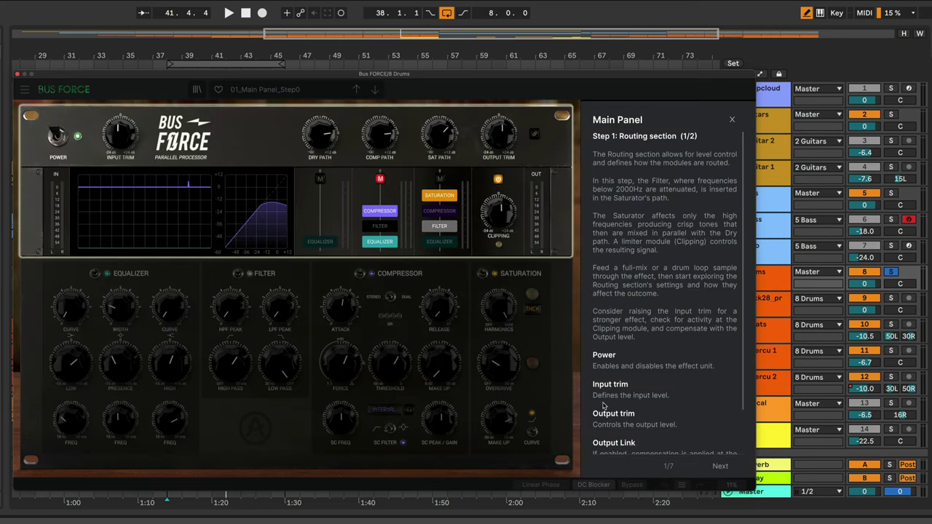
Read through the Main Panel tutorial from the routing section to the compressor's main functions, then exit the tutorials
scroll(637, 362, down, 3)
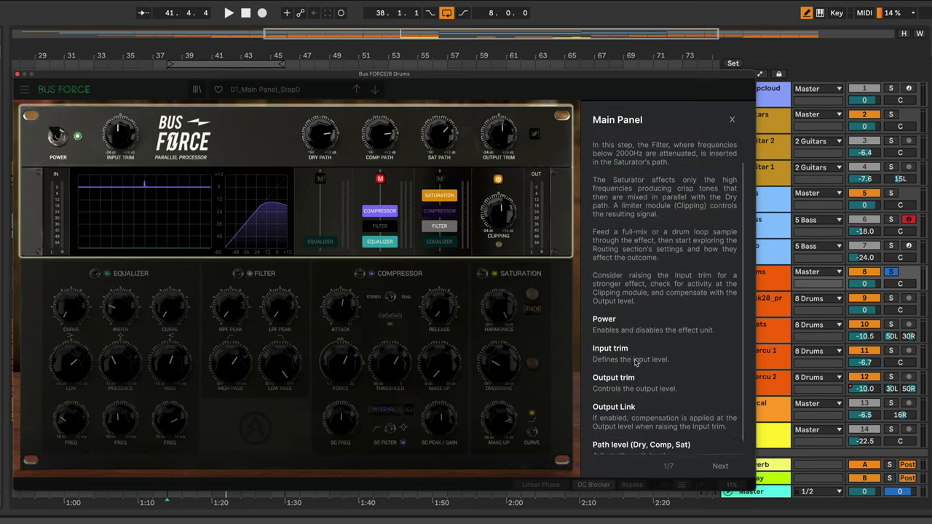
click(720, 466)
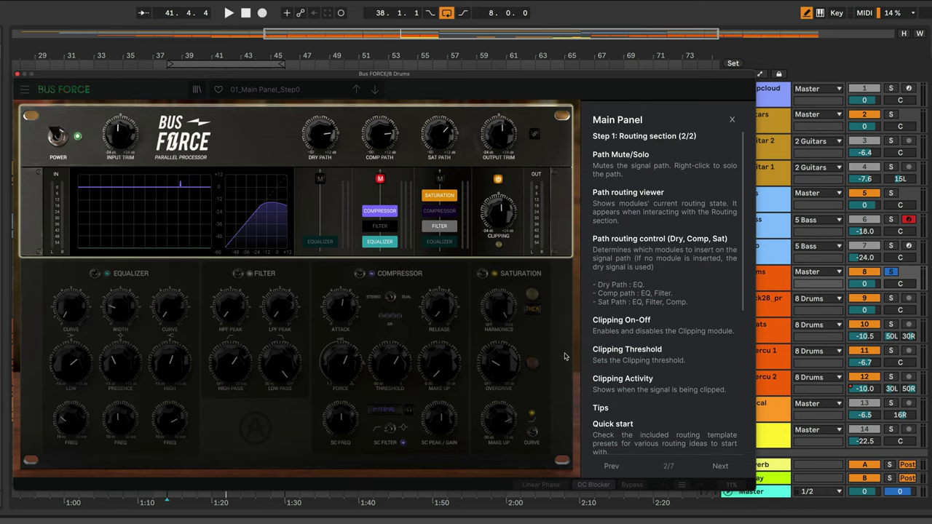
click(720, 466)
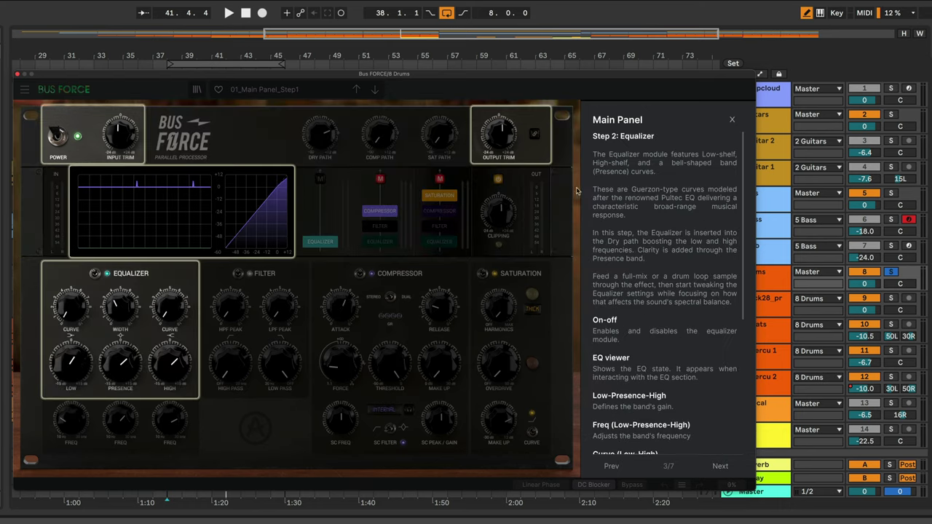
click(719, 466)
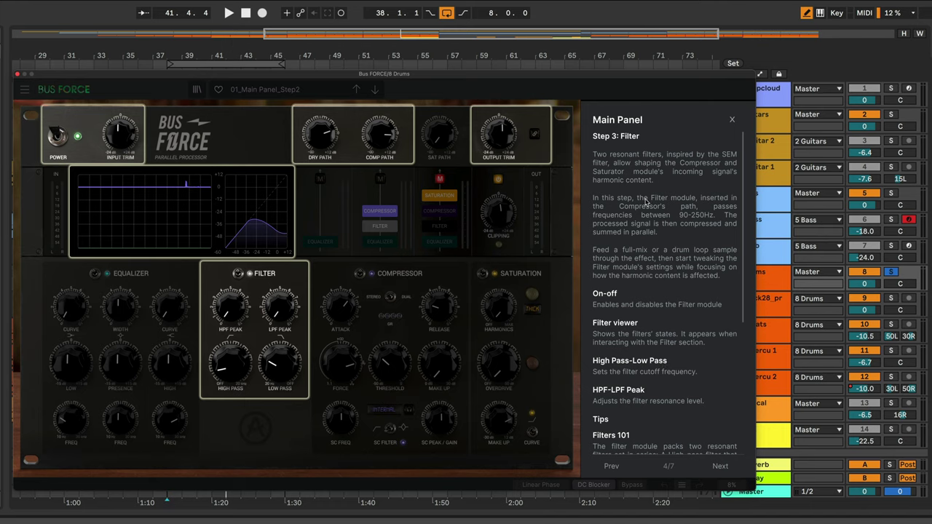
click(722, 466)
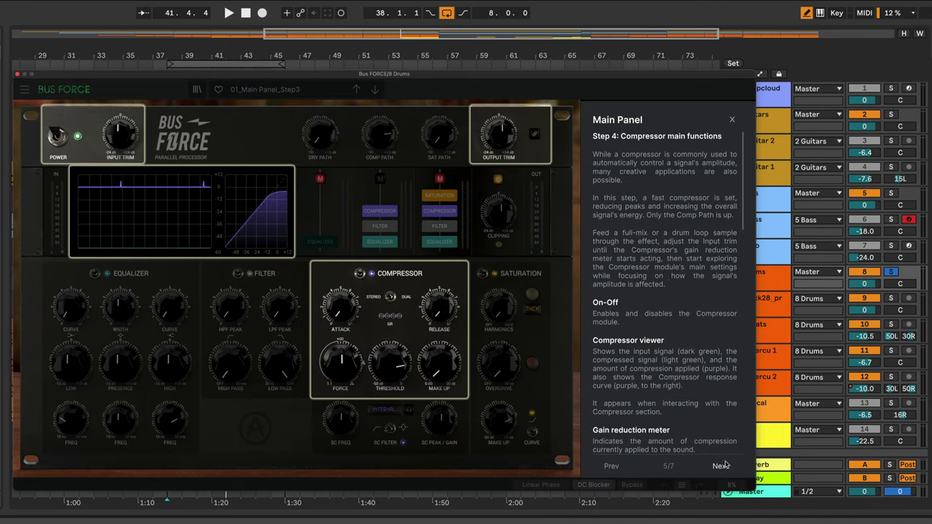
click(732, 120)
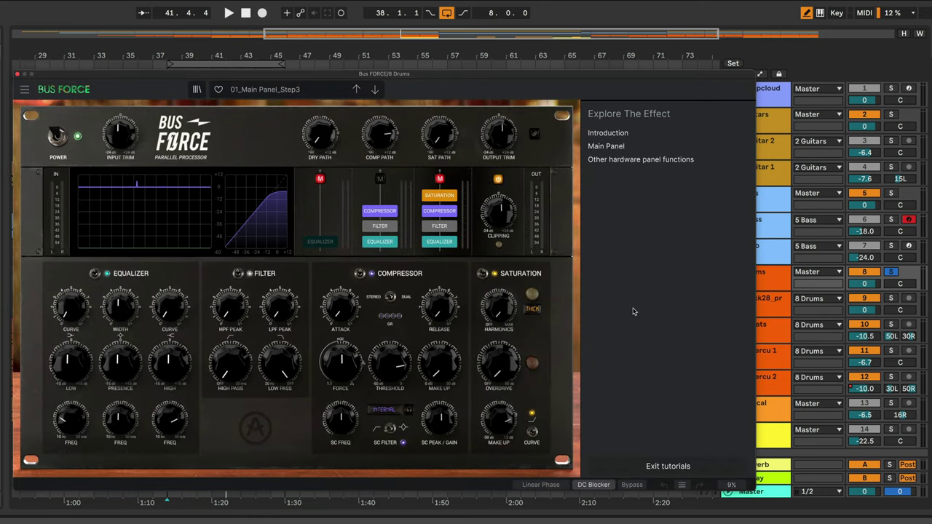
click(663, 467)
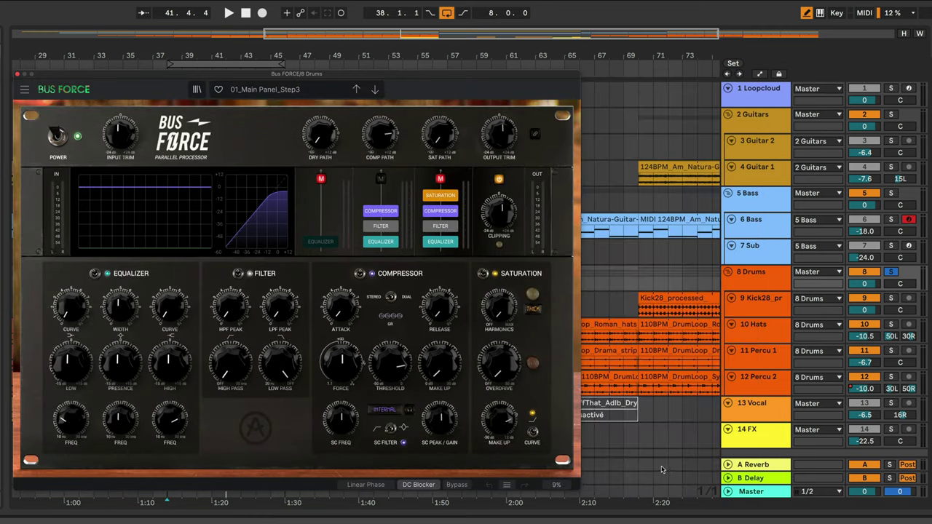
click(24, 89)
mouse_move(73, 203)
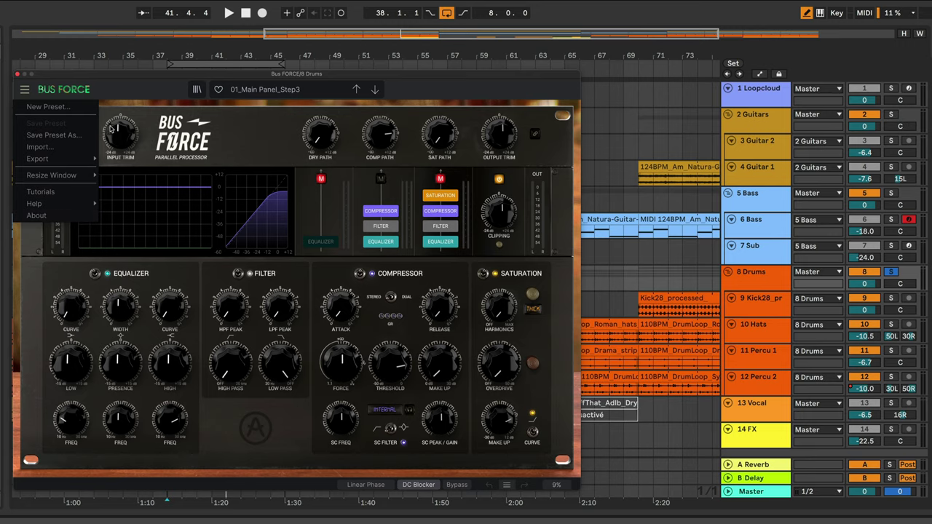
click(178, 91)
Examine the preset browser's type, style and bank filters, then return to the plug-in's main panel
click(197, 89)
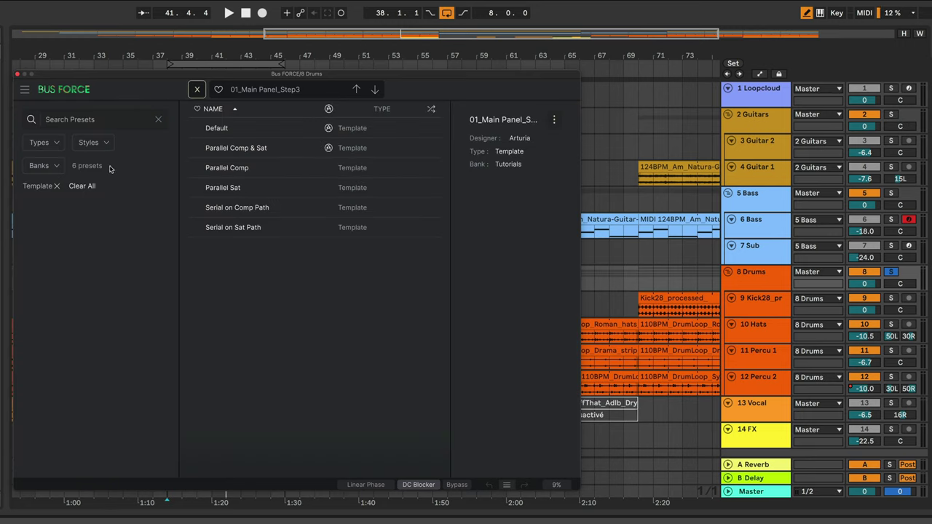
click(119, 122)
click(58, 144)
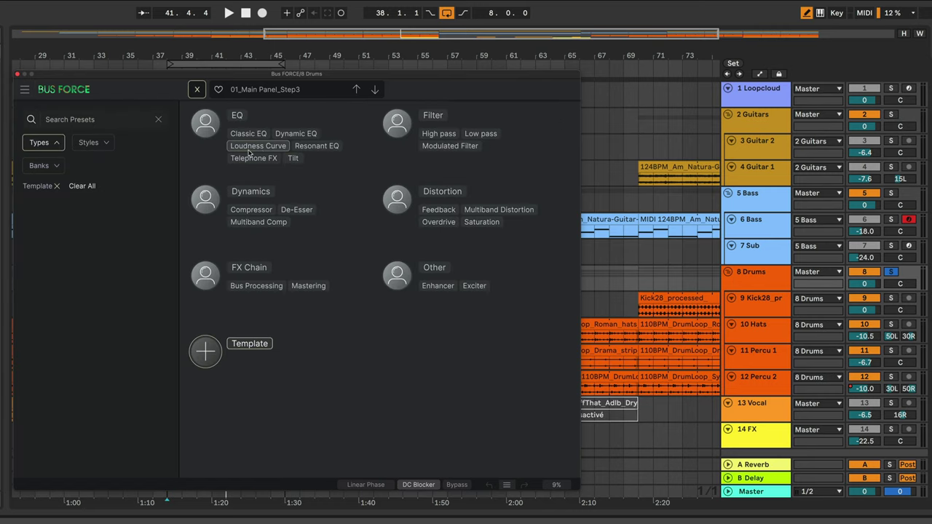
click(102, 143)
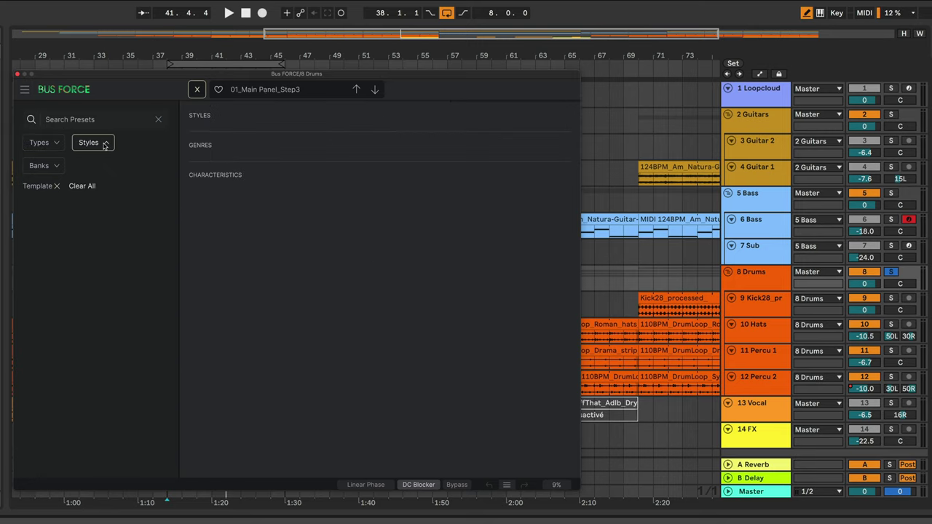
click(55, 167)
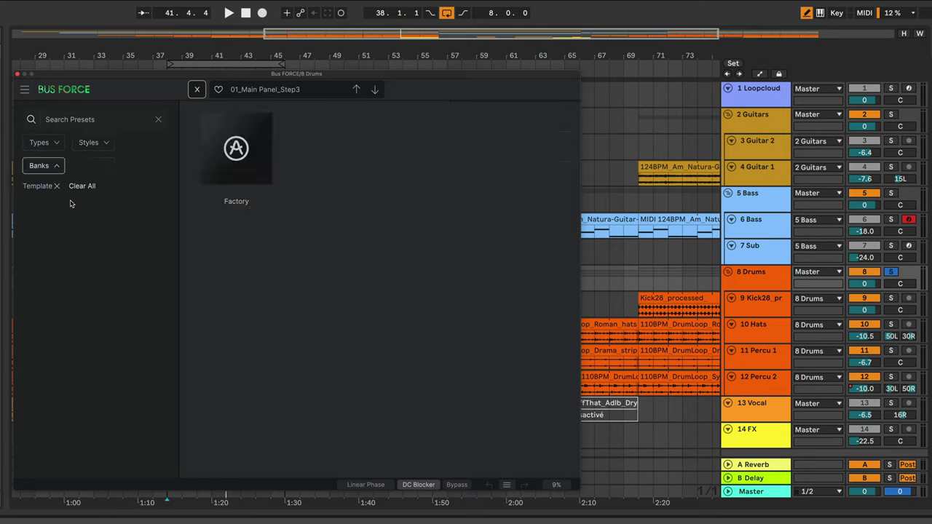
click(53, 143)
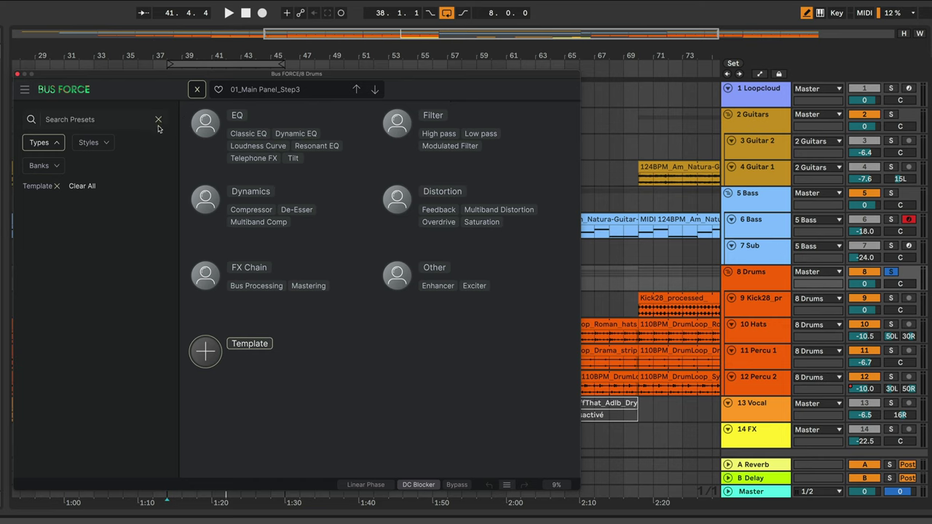
click(196, 90)
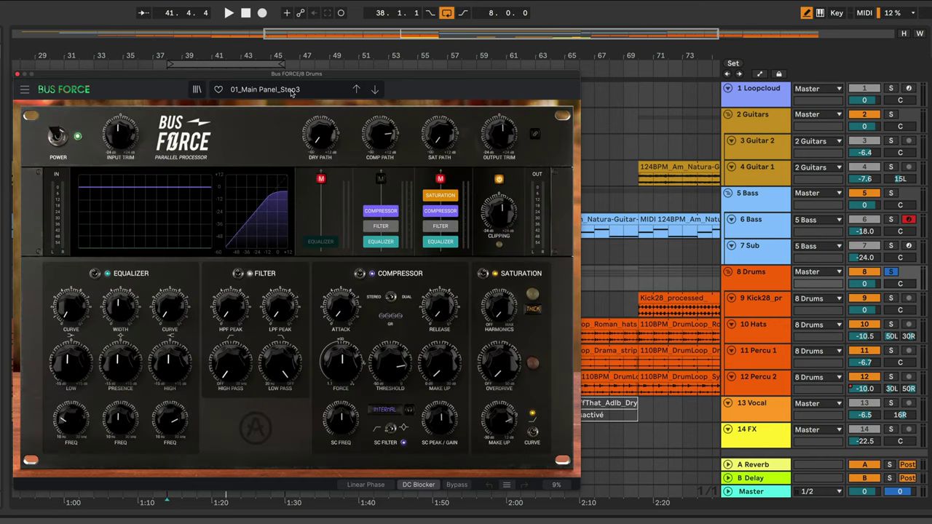
Browse the Bus FORCE preset categories and load the Default preset from the Template type
click(263, 90)
mouse_move(287, 104)
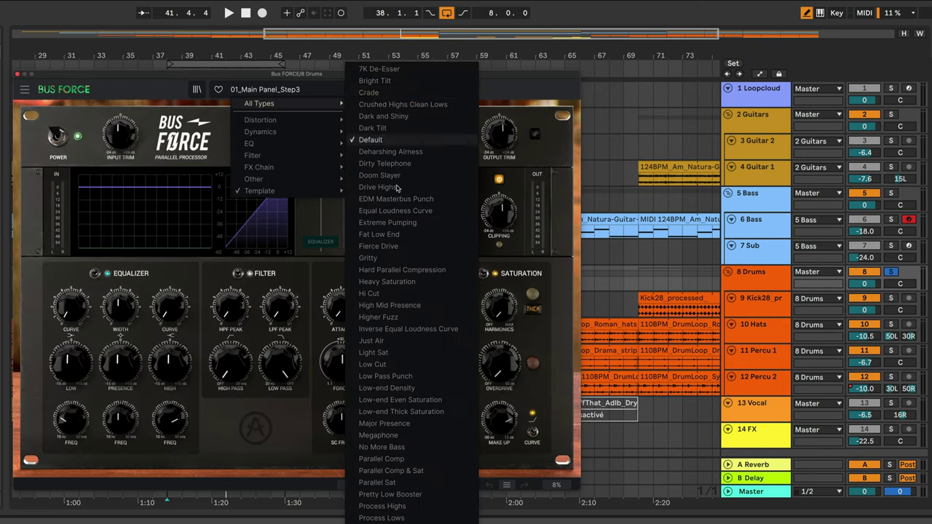
mouse_move(291, 121)
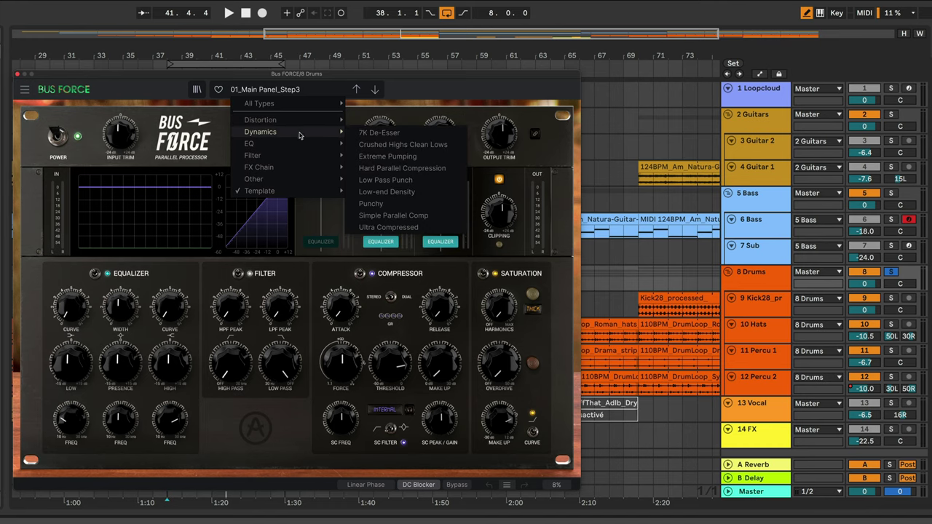
mouse_move(304, 145)
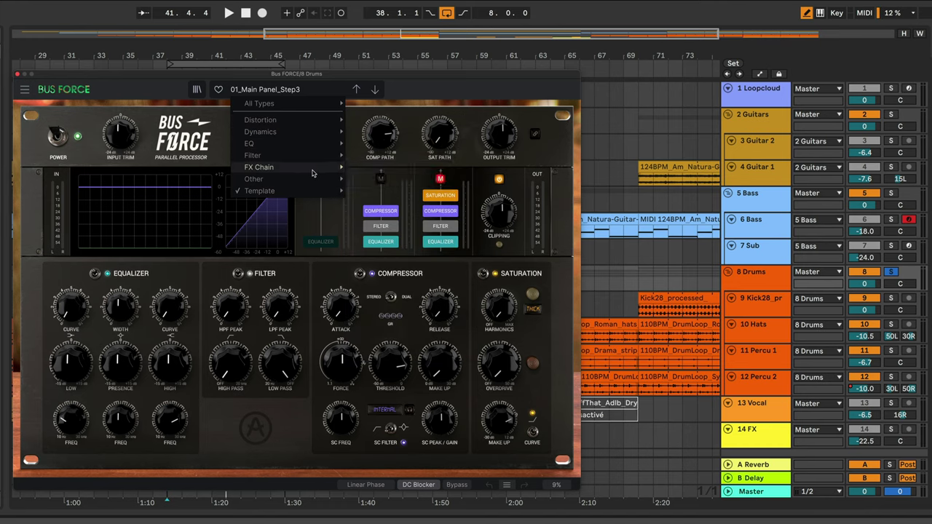
mouse_move(299, 191)
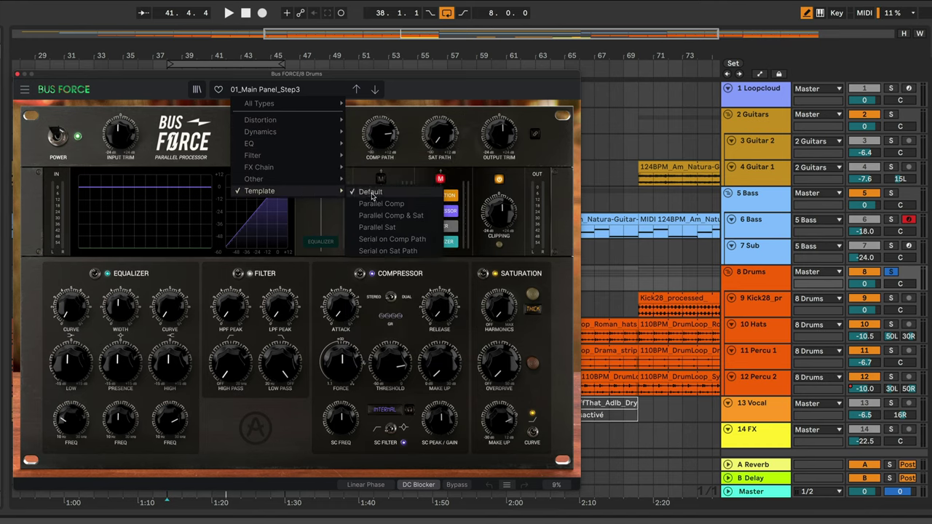
click(372, 193)
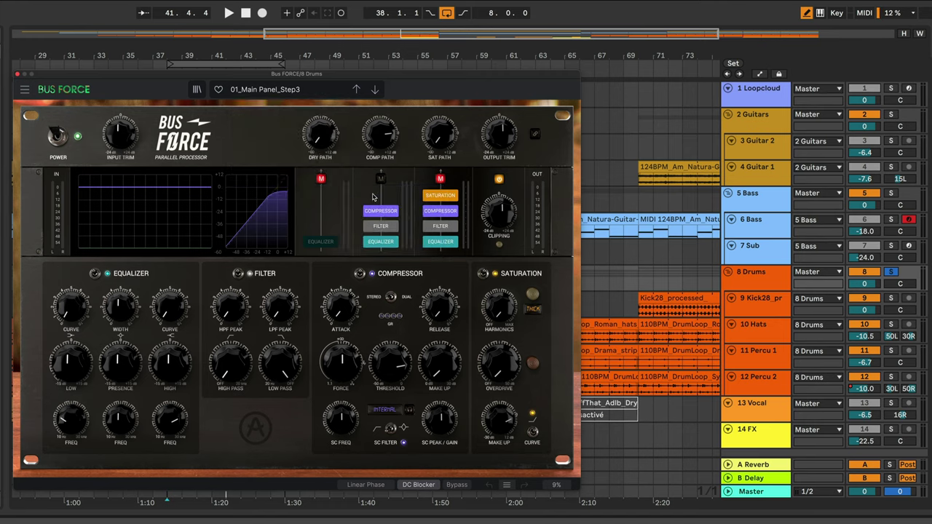
Step through the neighbouring template presets, including Parallel Sat, and return to the Default preset
click(374, 90)
click(375, 93)
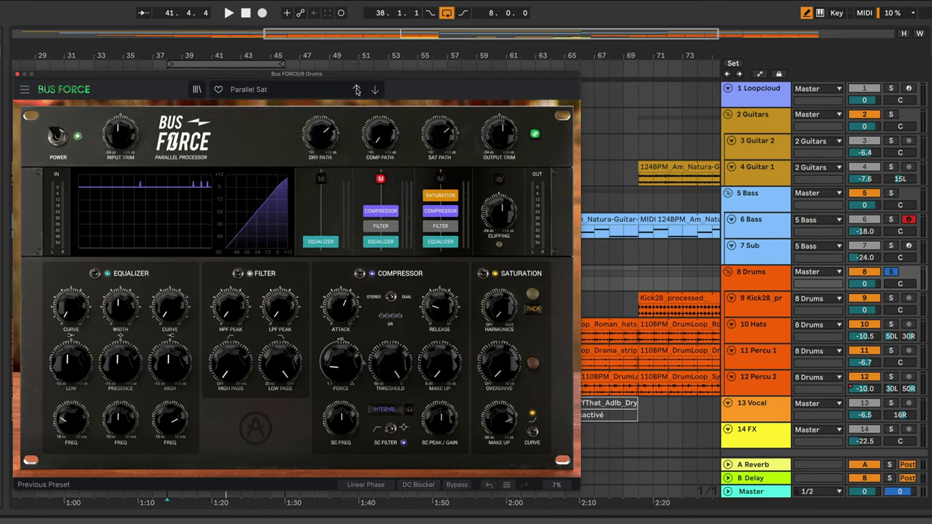
click(356, 91)
click(356, 91)
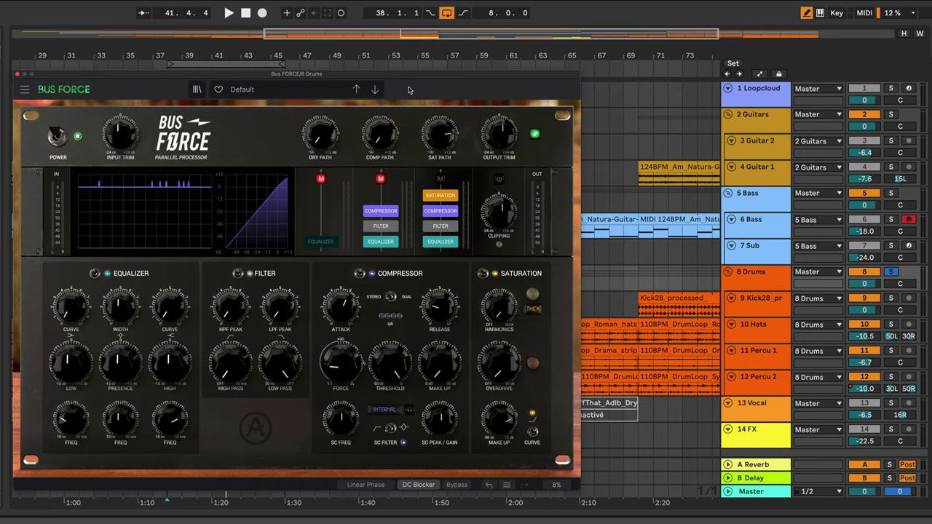
Load the 7K De-Esser preset from the list of all types and start playback of the looped section
click(313, 88)
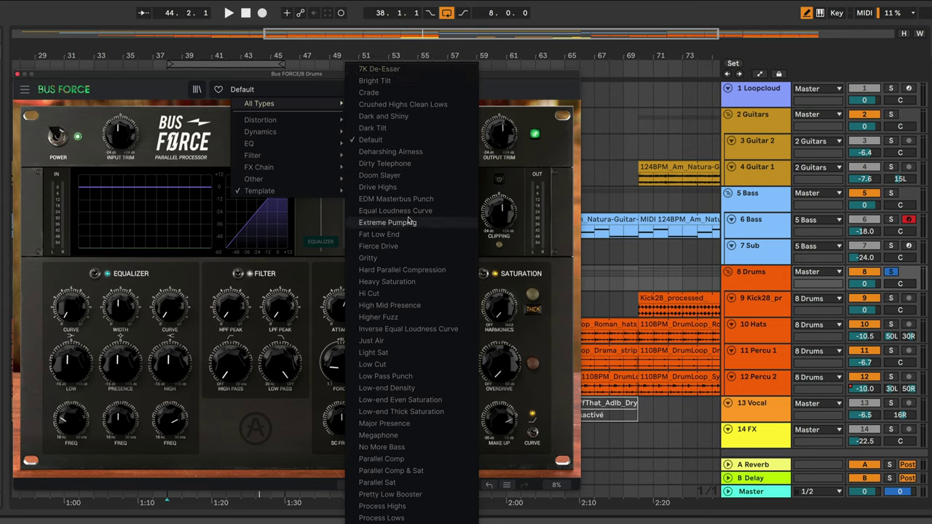
click(404, 69)
key(space)
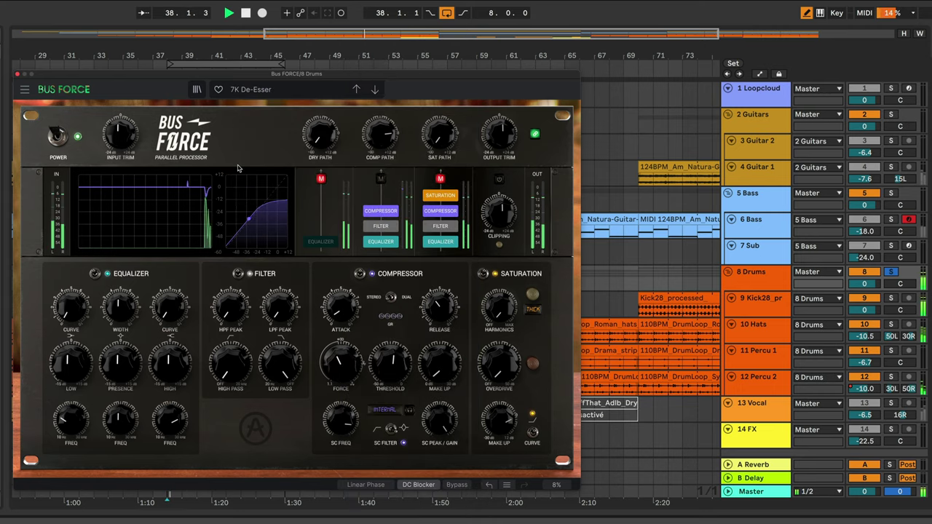
Audition the following presets in order on the playing drums, from Bright Tilt through Equal Loudness Curve
click(374, 90)
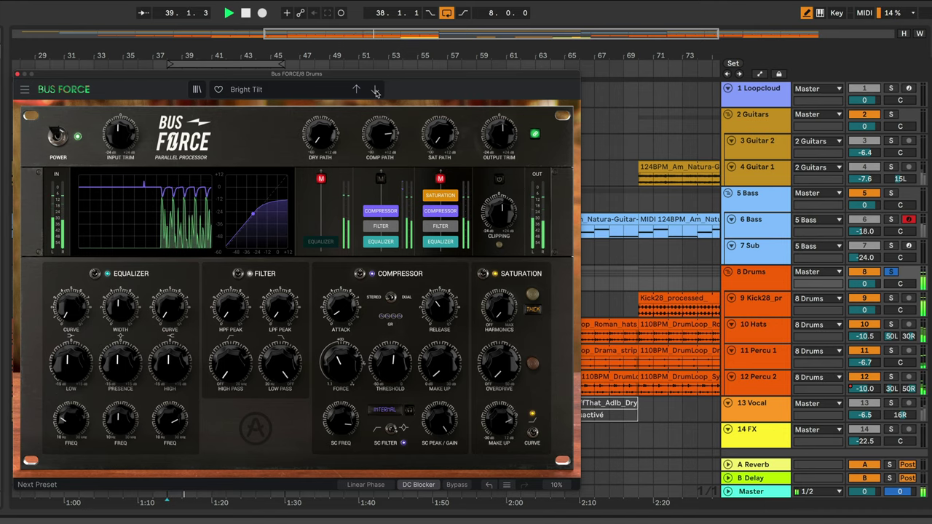
click(374, 90)
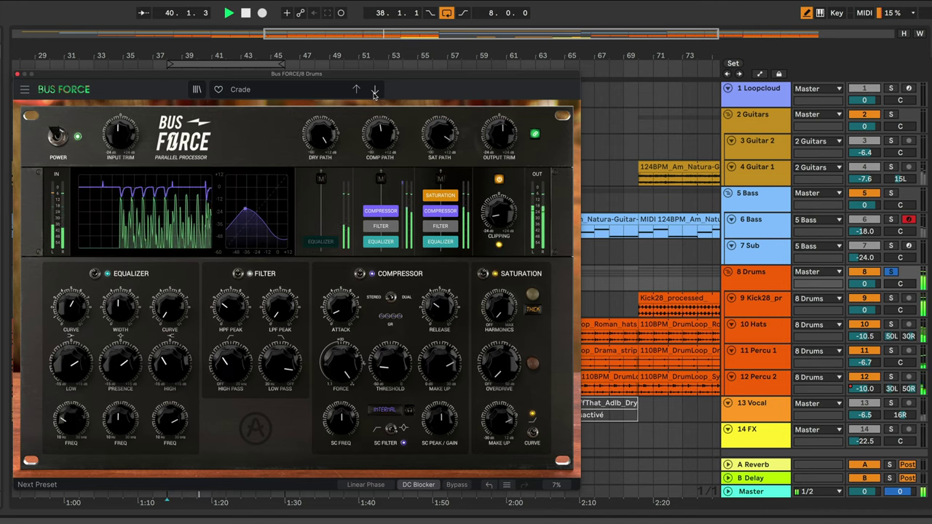
click(374, 90)
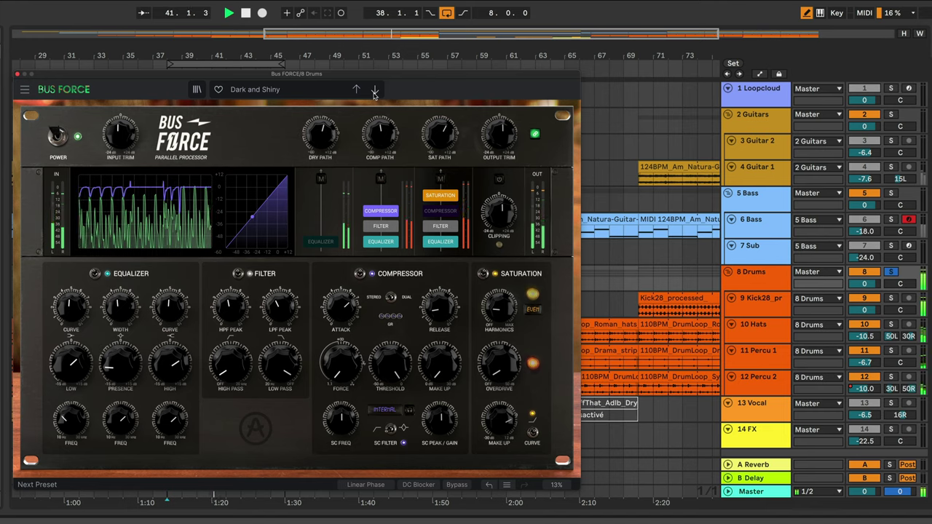
click(374, 90)
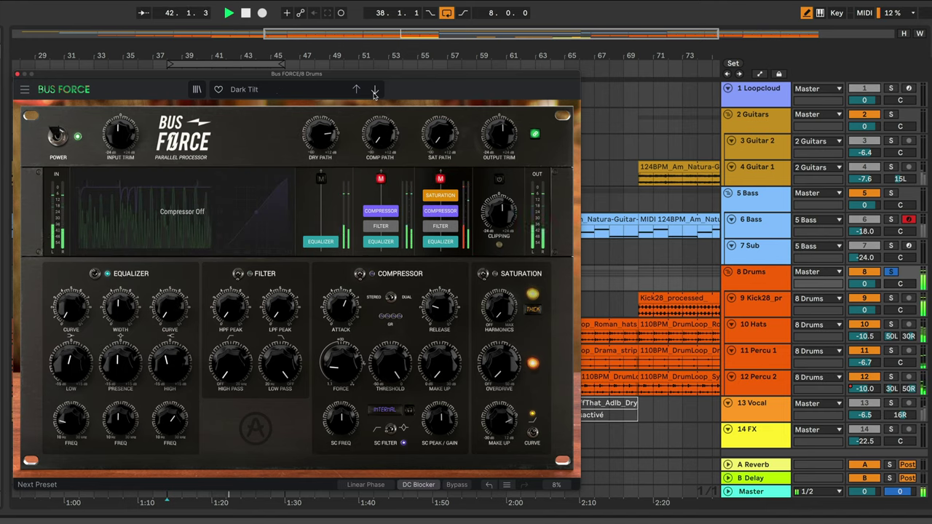
click(374, 90)
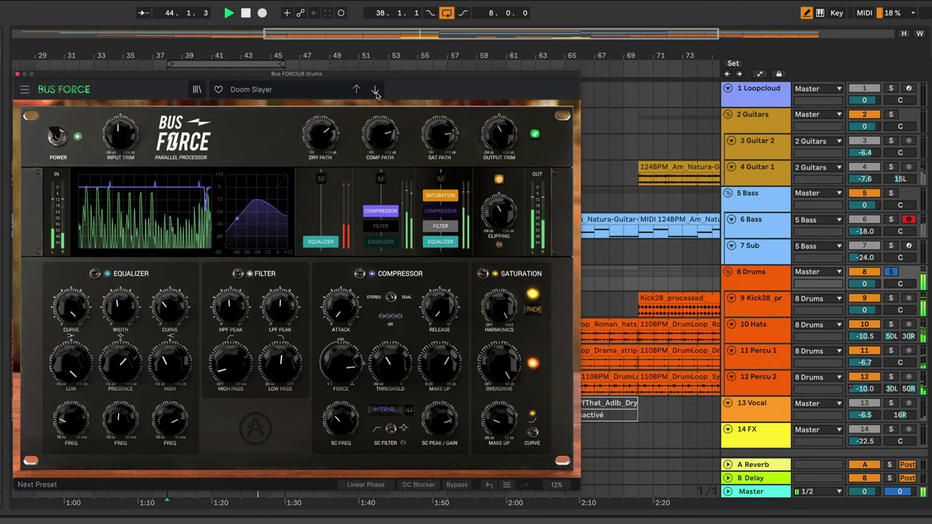
click(375, 91)
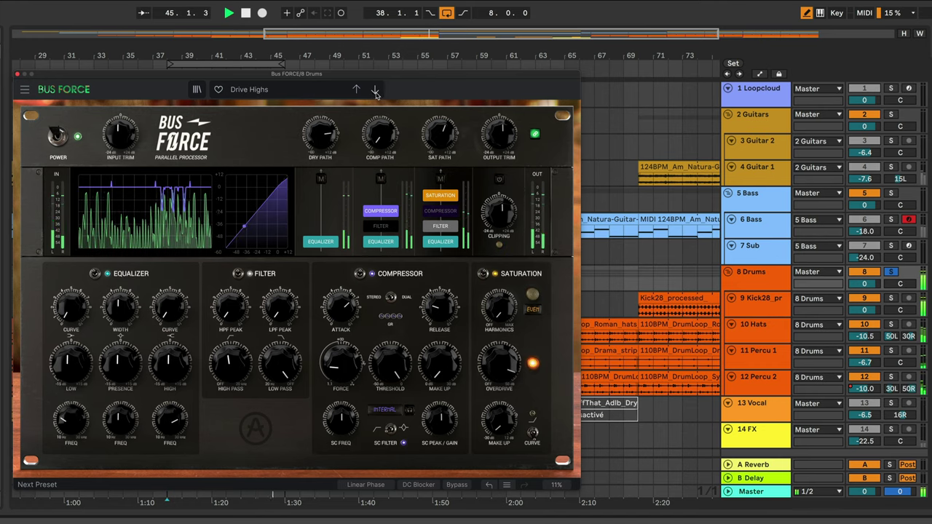
click(375, 91)
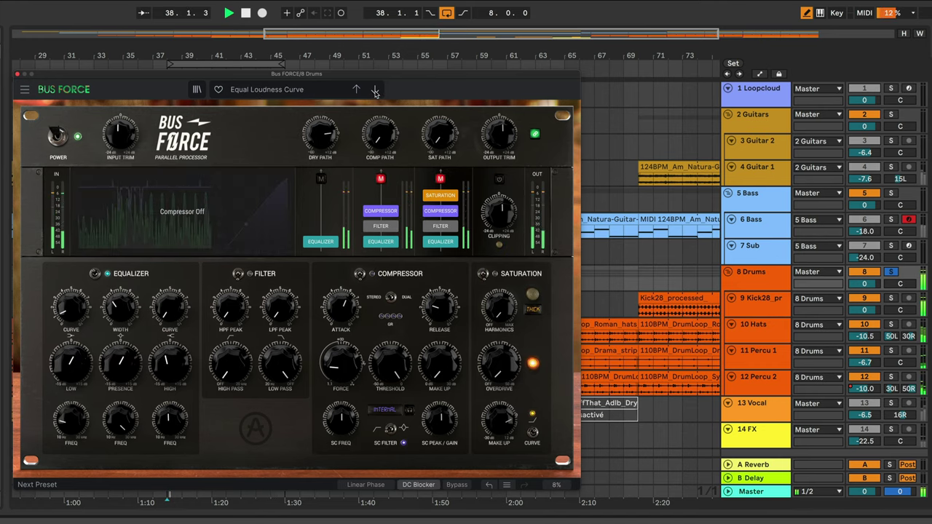
Continue auditioning presets on the drums, from Gritty through Hard Parallel Compression and Hi Cut to Inverse Equal Loudness Curve
click(375, 91)
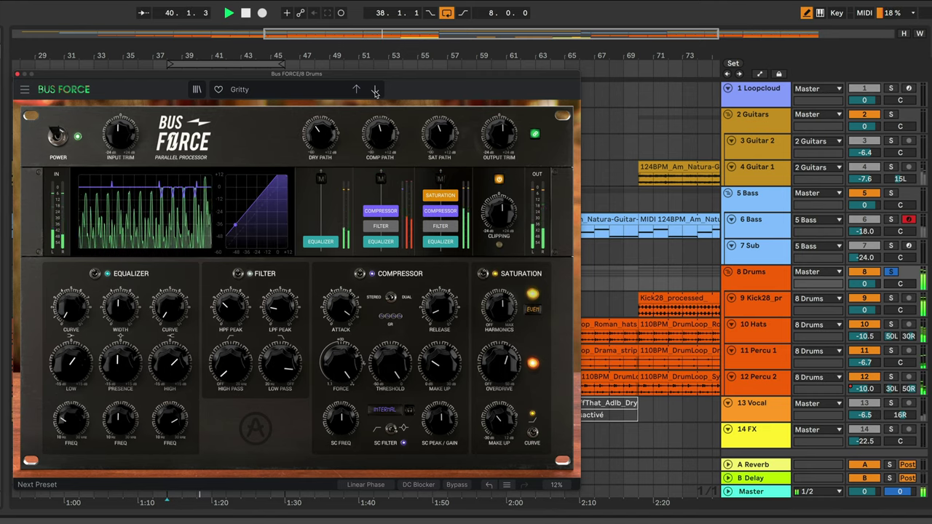
click(374, 91)
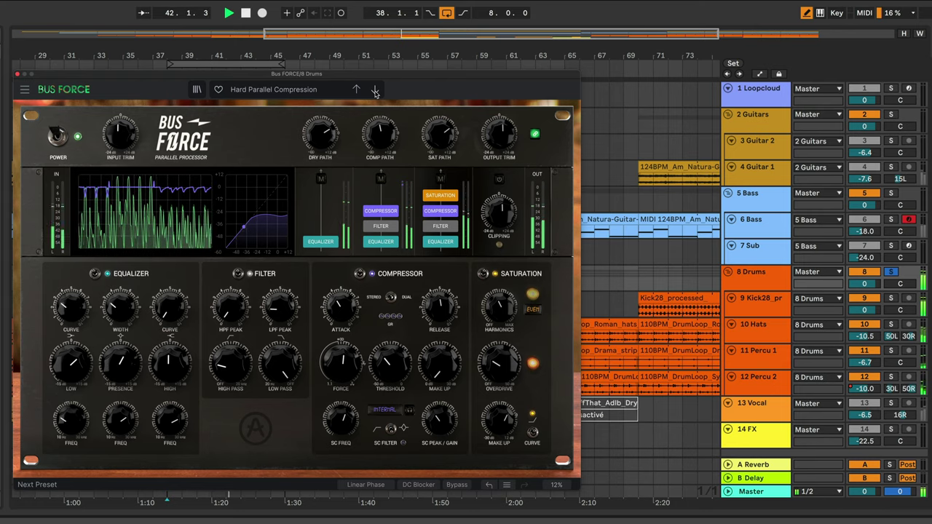
click(375, 91)
click(375, 91)
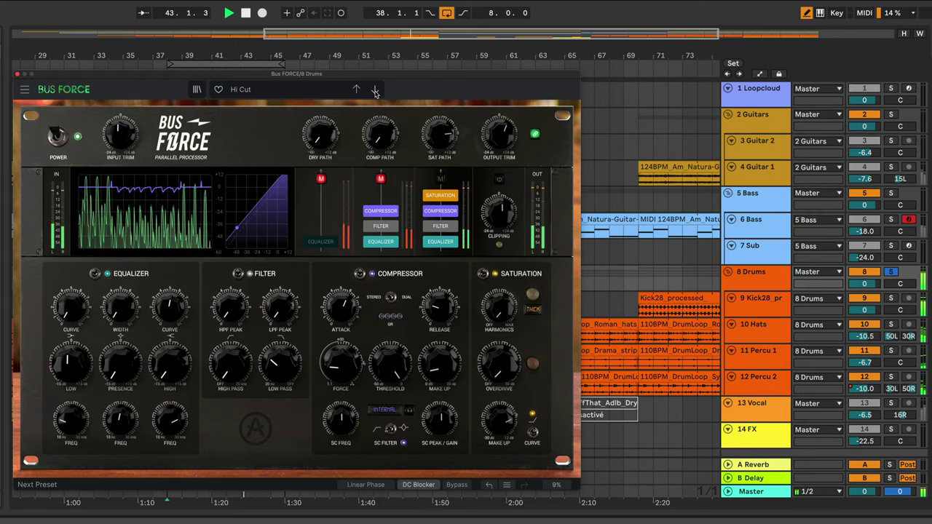
click(375, 91)
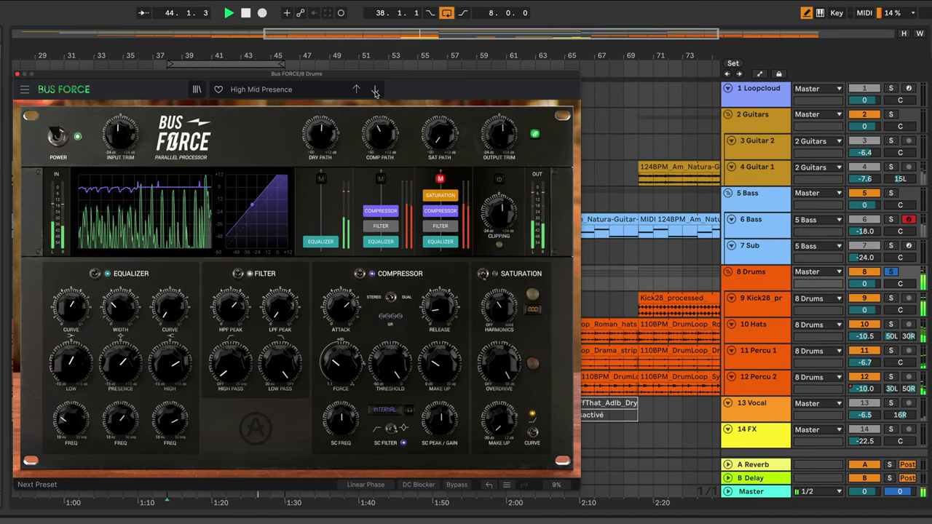
click(374, 91)
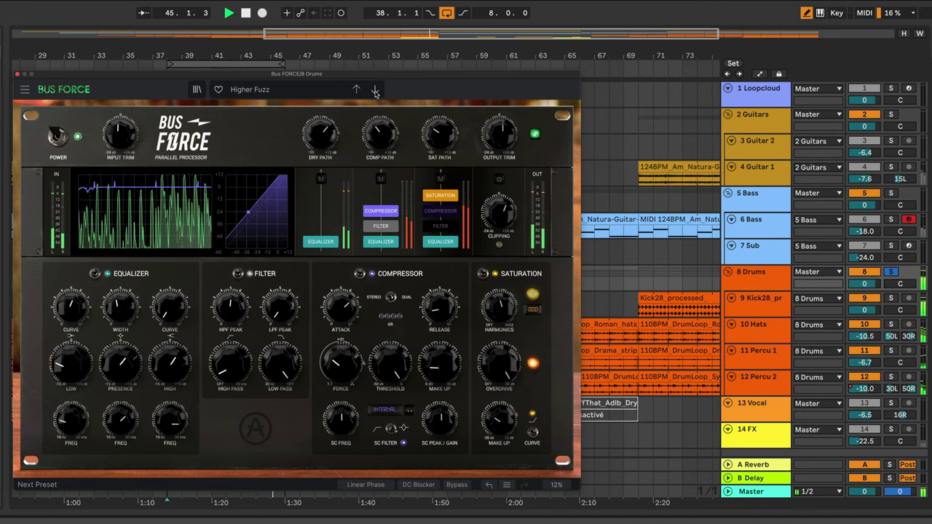
click(375, 91)
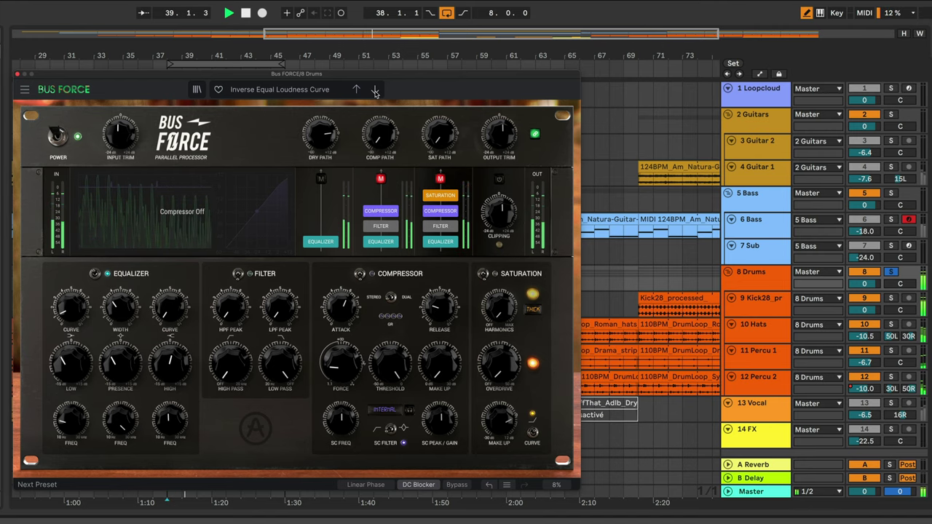
Audition the presets from Just Air through Light Sat and Low Cut to Low-end Thick Saturation
click(374, 91)
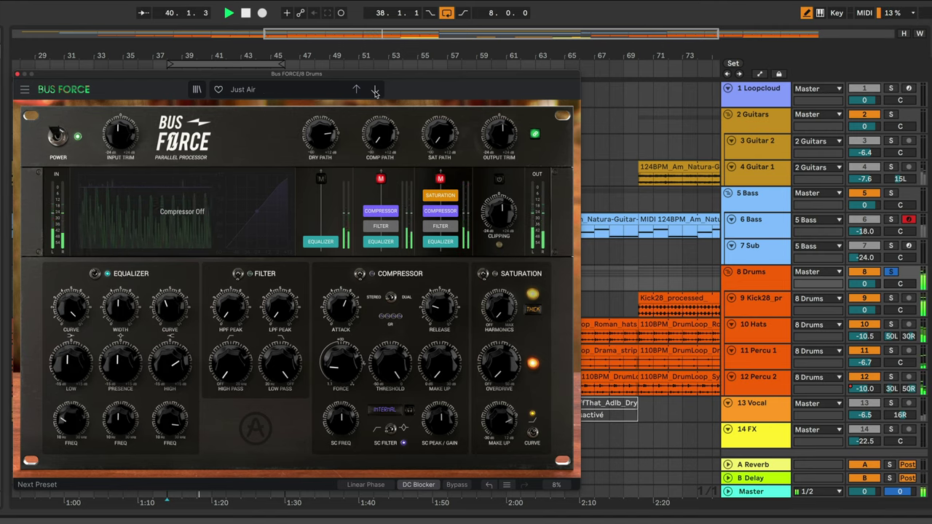
click(375, 91)
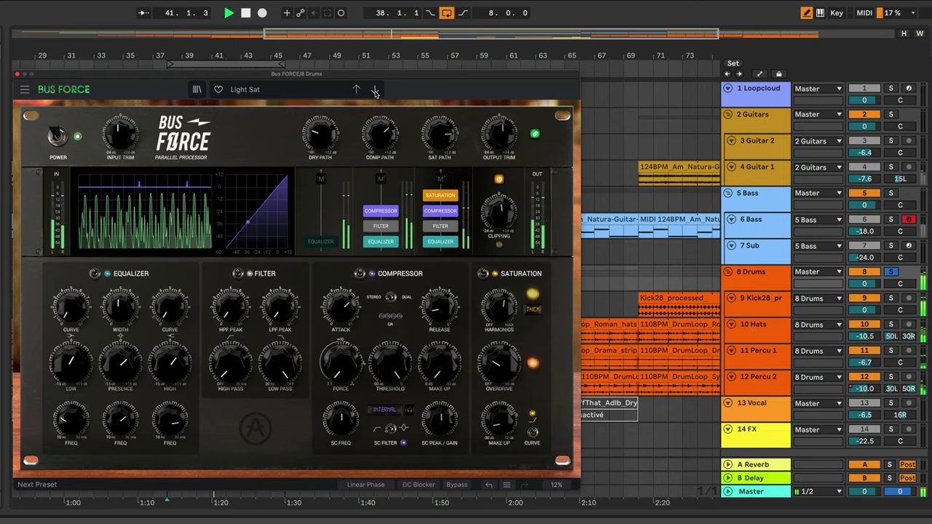
click(374, 91)
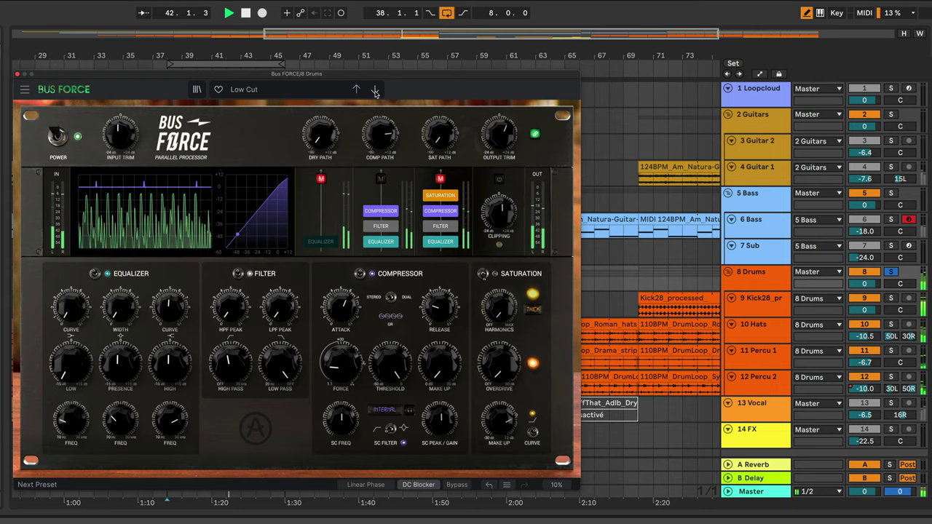
click(374, 91)
click(375, 91)
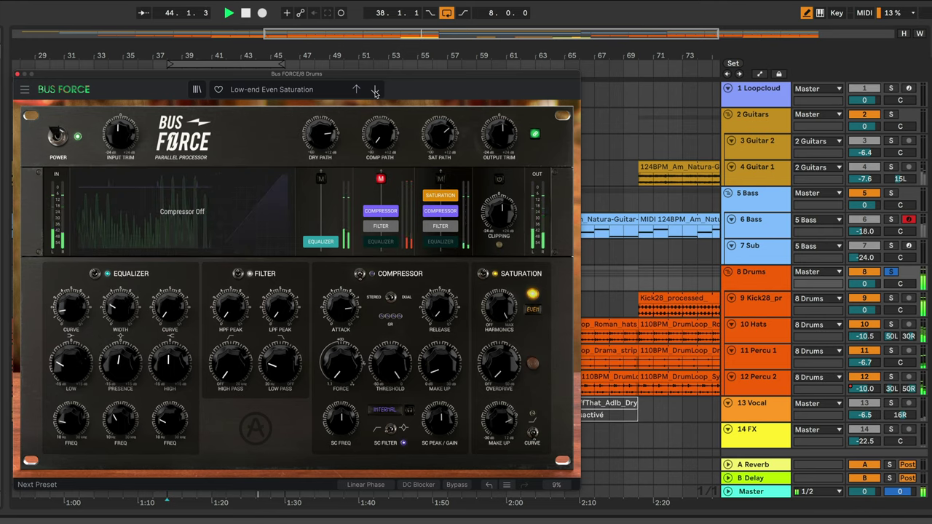
click(375, 91)
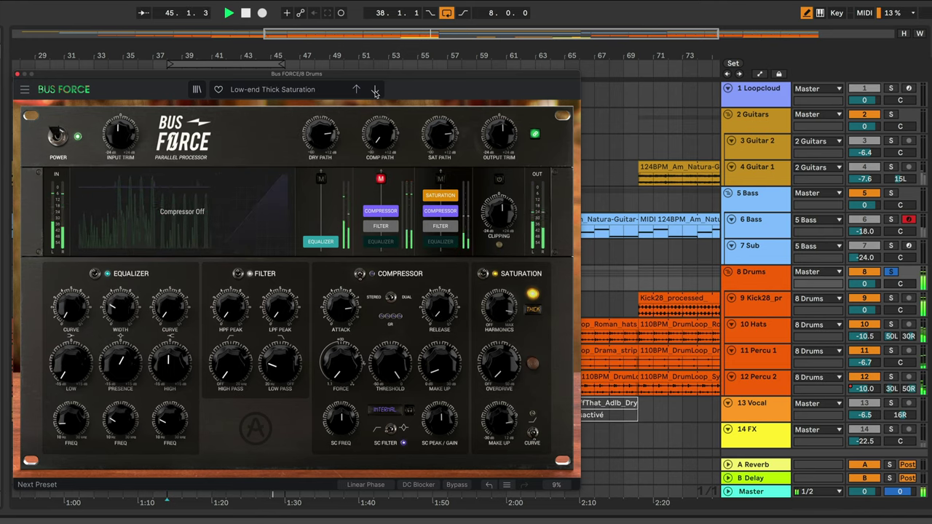
Load the Major Presence preset and compare it with the unprocessed drums by bypassing and re-enabling the unit
click(375, 91)
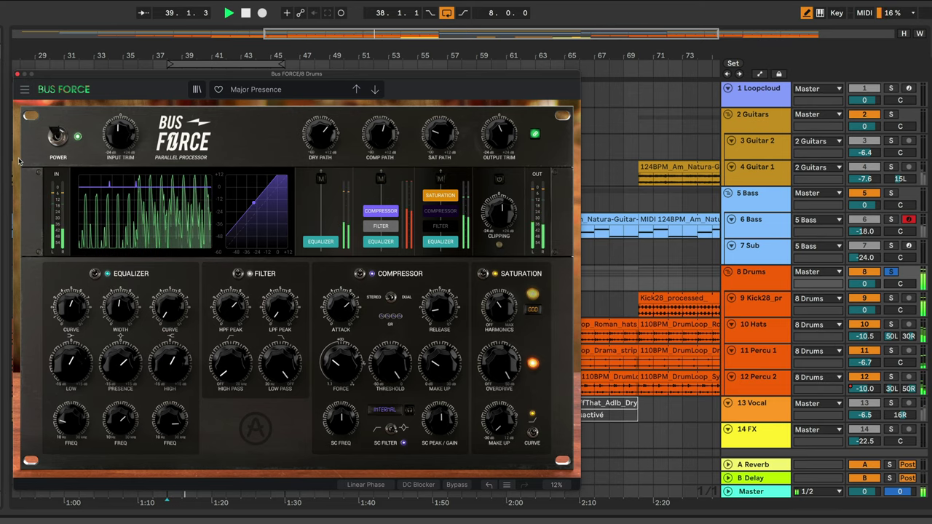
click(58, 137)
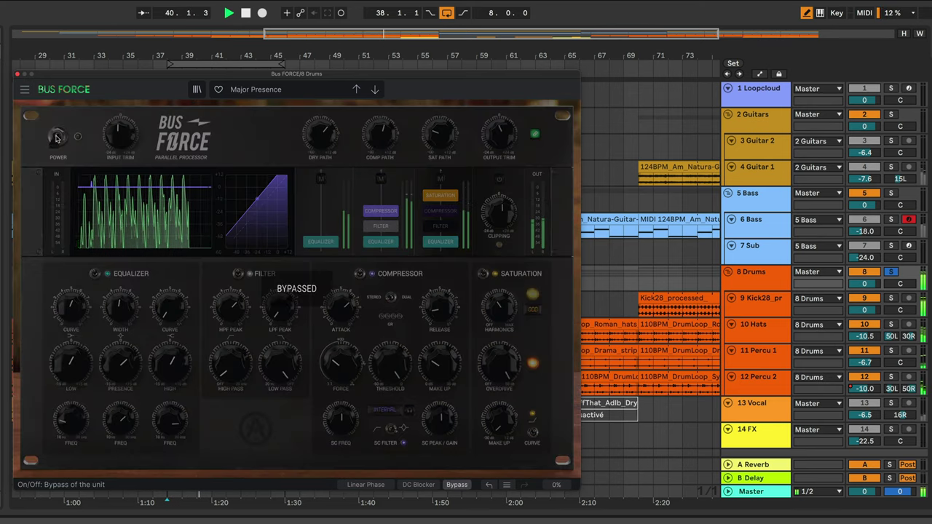
click(58, 136)
Advance through Megaphone to the Parallel Comp preset and compare it with the bypassed signal
click(374, 91)
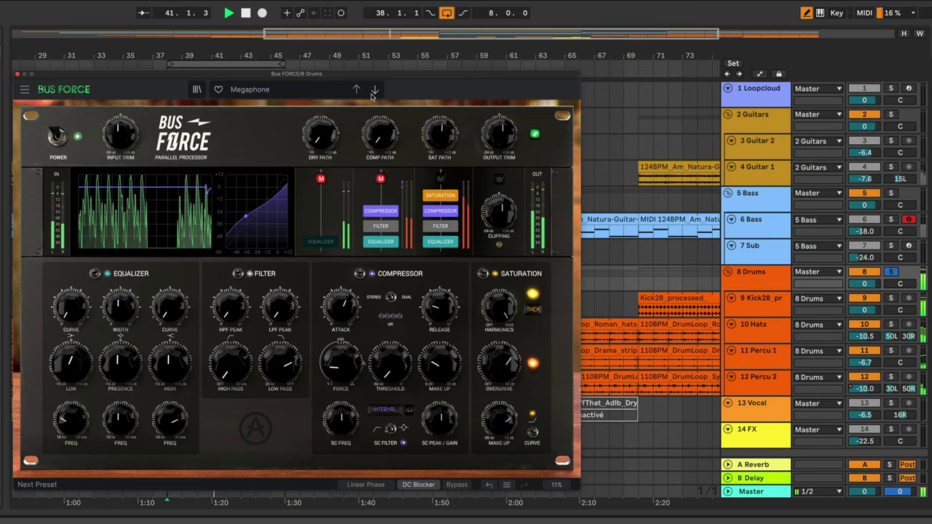
click(374, 91)
click(374, 91)
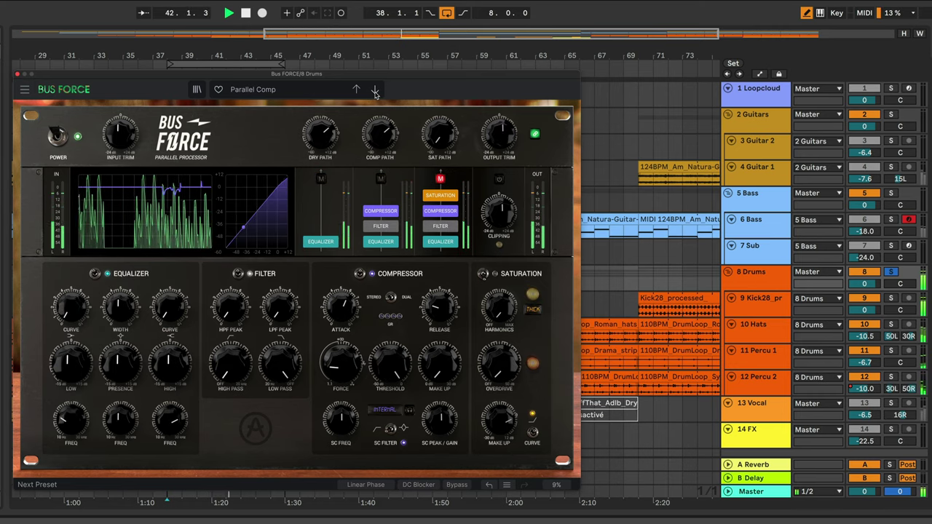
click(56, 136)
click(56, 137)
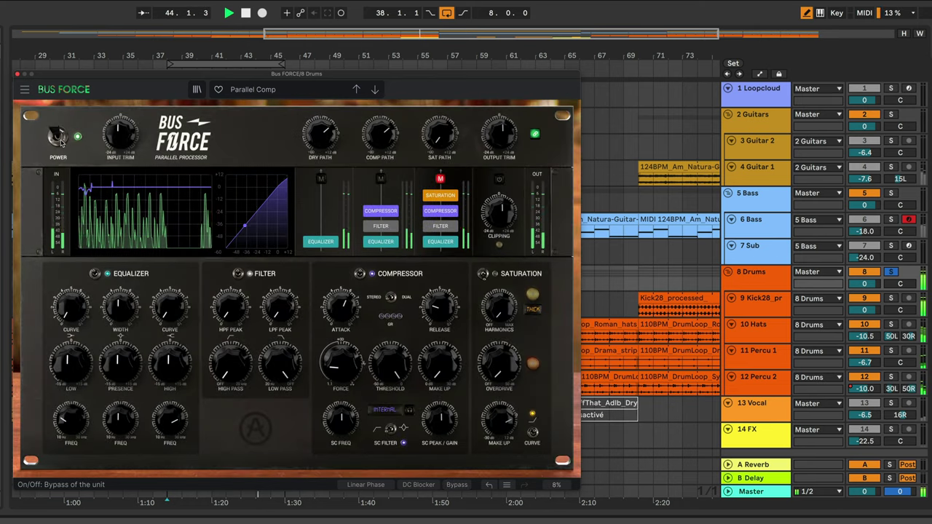
Audition the Parallel Sat preset on the drums and move on to the following preset
click(375, 89)
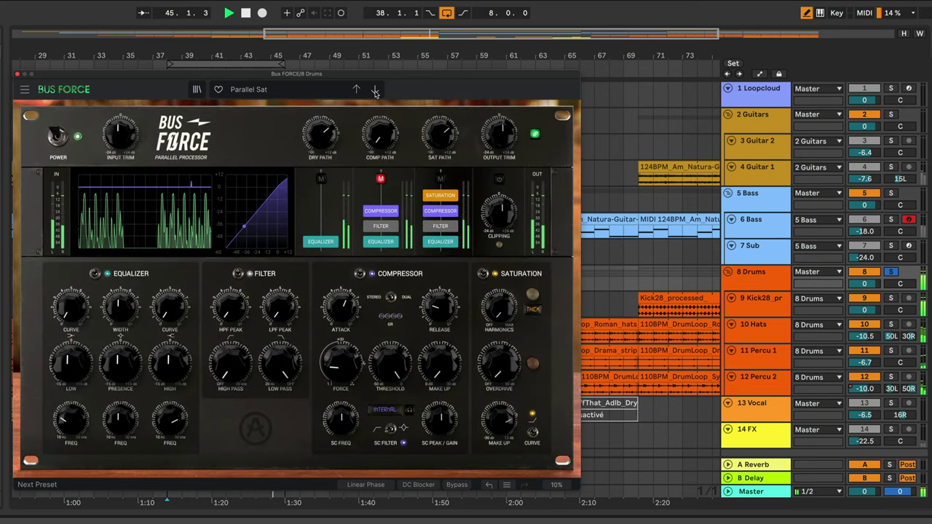
click(375, 89)
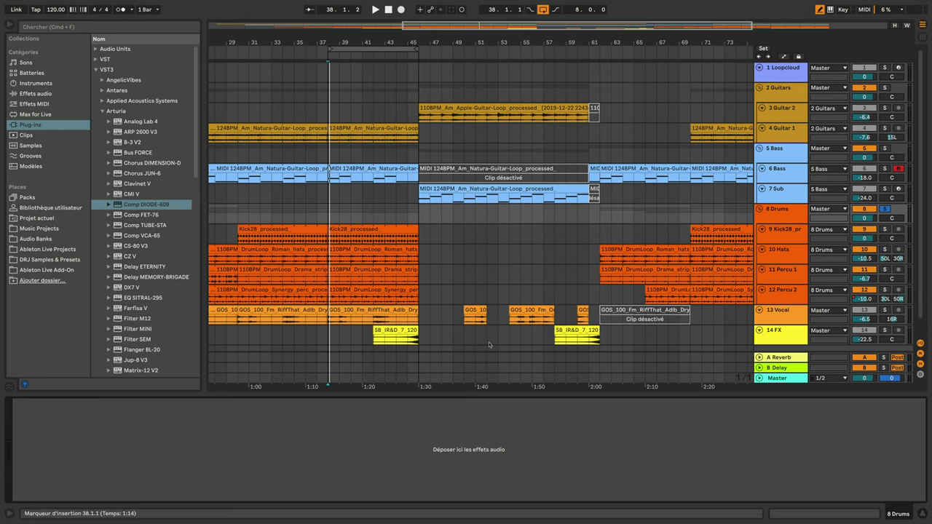
Load the Arturia Comp DIODE-609 onto the 8 Drums group and toggle its power off and back on
drag(128, 206, 239, 212)
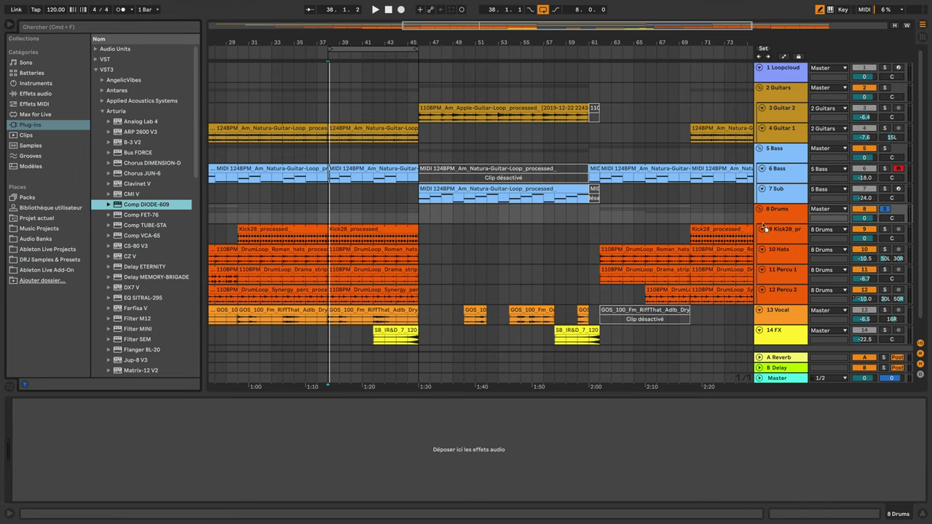
drag(762, 217, 761, 218)
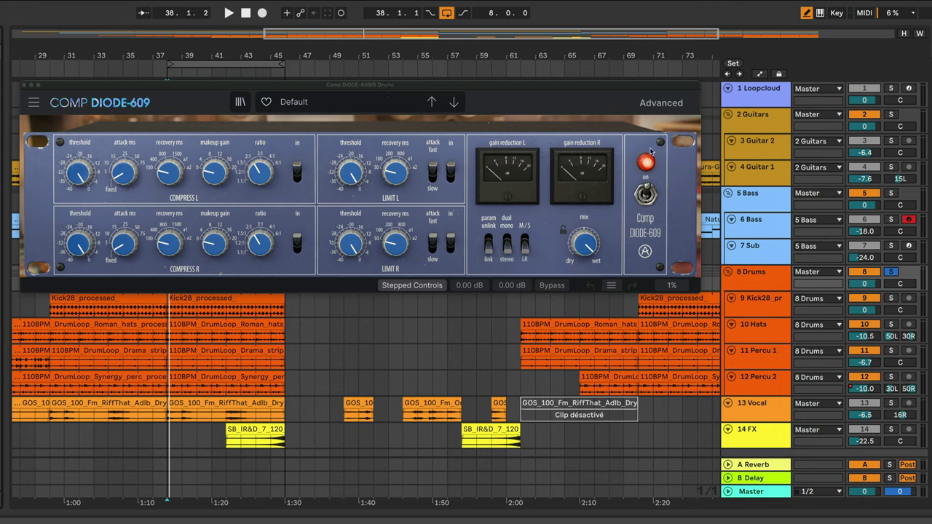
click(646, 194)
click(646, 194)
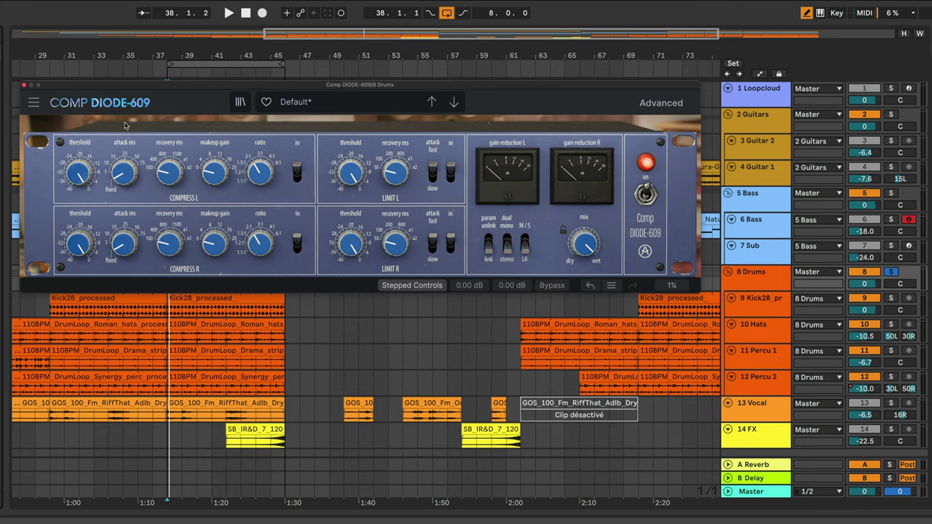
click(34, 102)
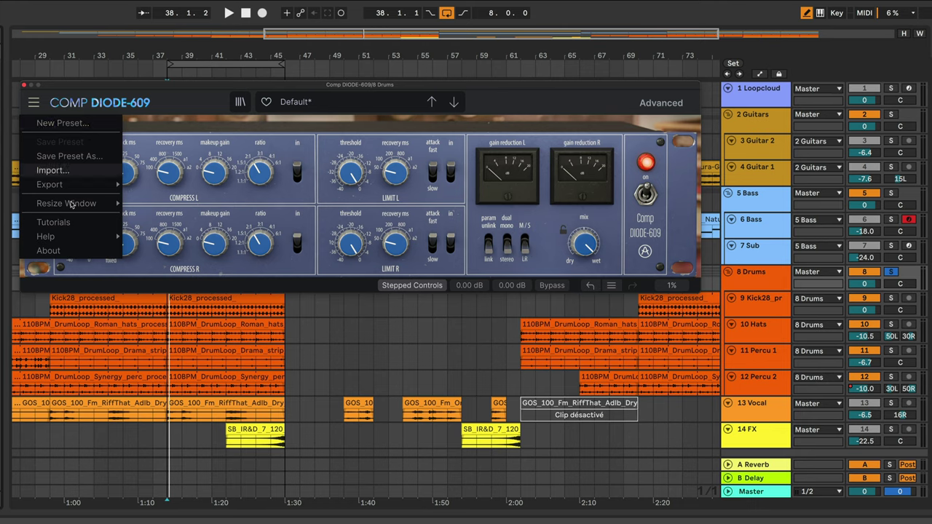
mouse_move(74, 208)
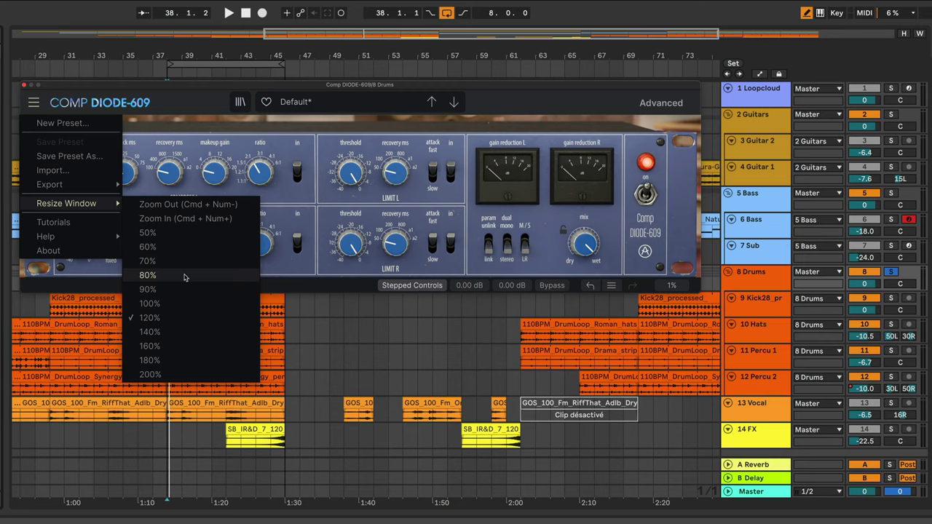
click(189, 101)
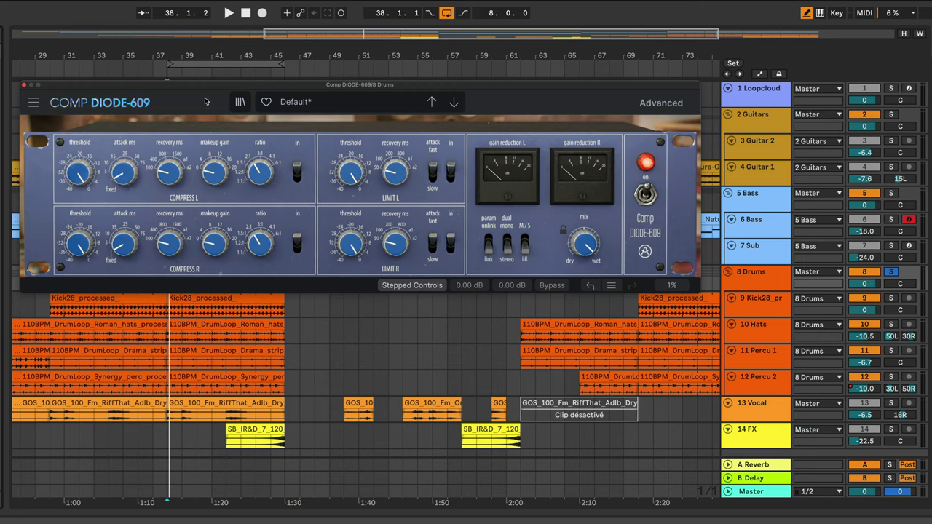
Browse the compressor's preset library by type, load the Default template preset and close the library
click(240, 102)
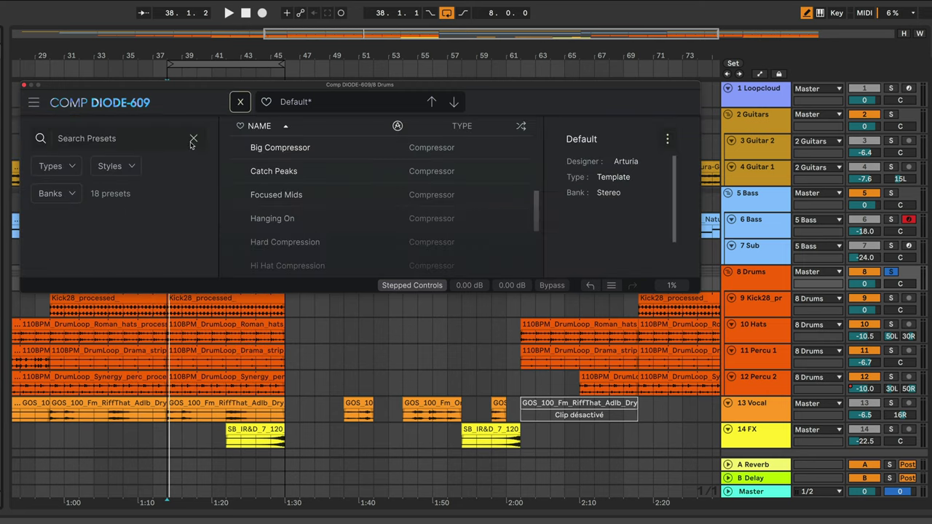
click(303, 104)
mouse_move(308, 140)
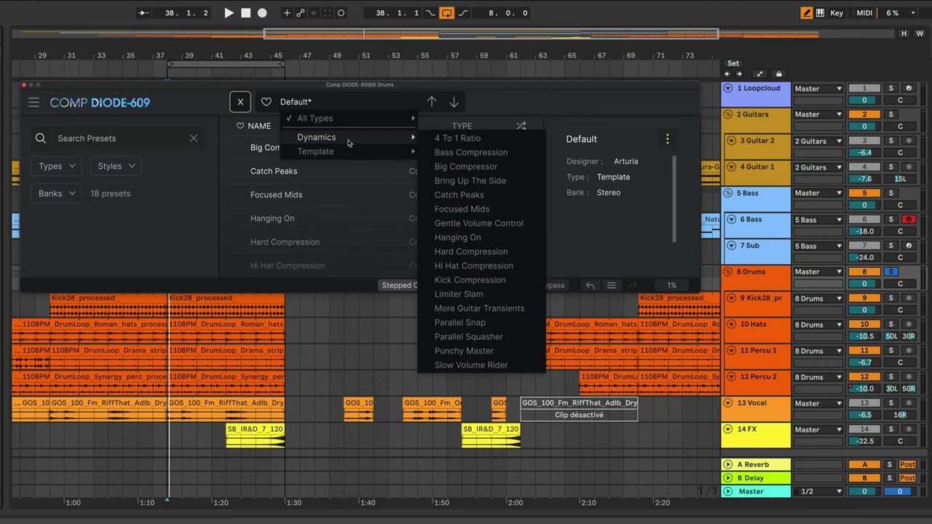
mouse_move(344, 157)
click(442, 153)
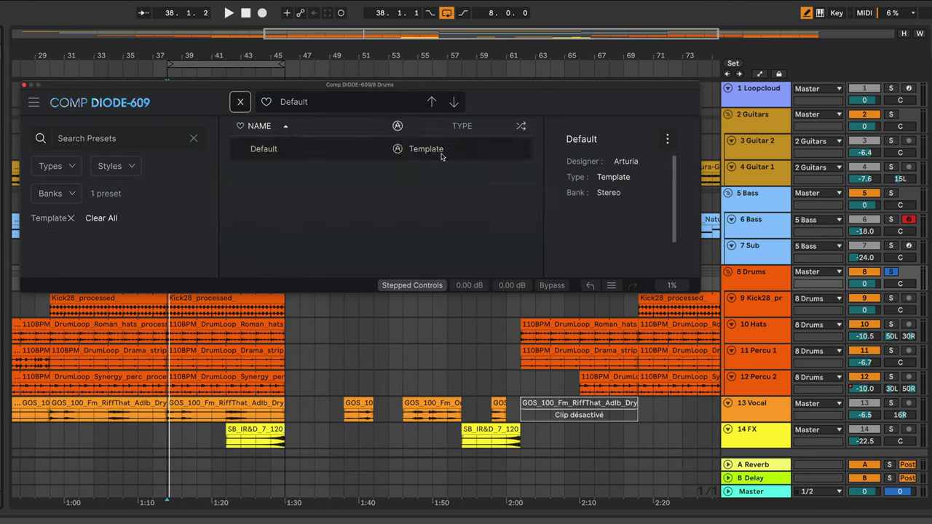
click(238, 102)
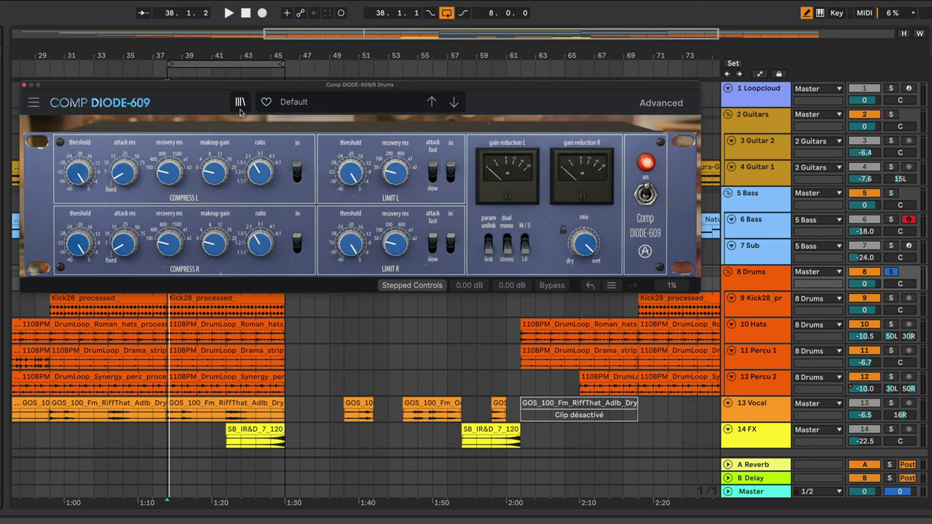
Show the compressor's advanced controls and compare the Default setting with the bypassed drums during playback, leaving the unit switched on
click(662, 105)
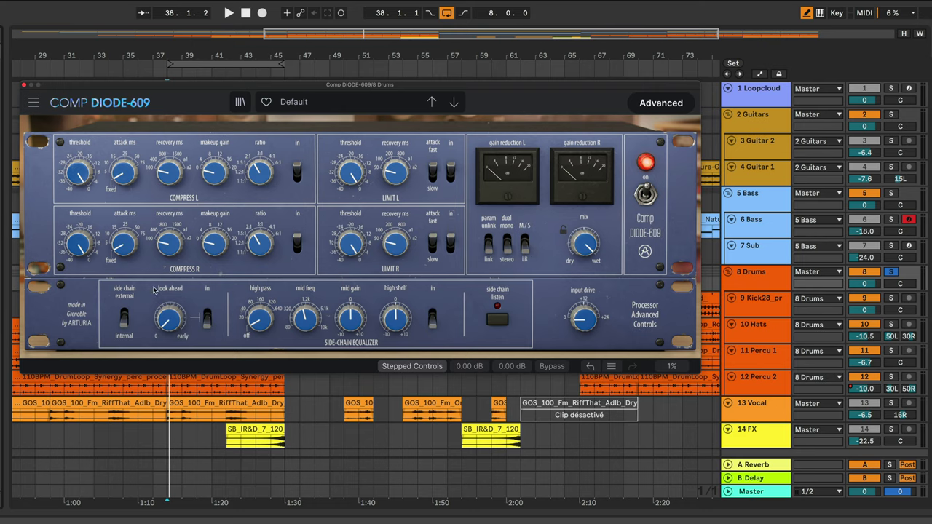
click(644, 194)
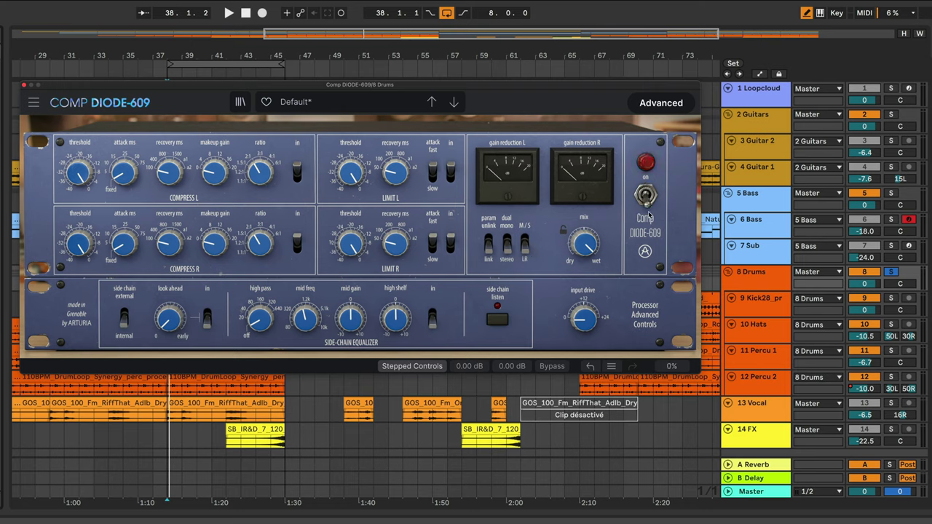
key(space)
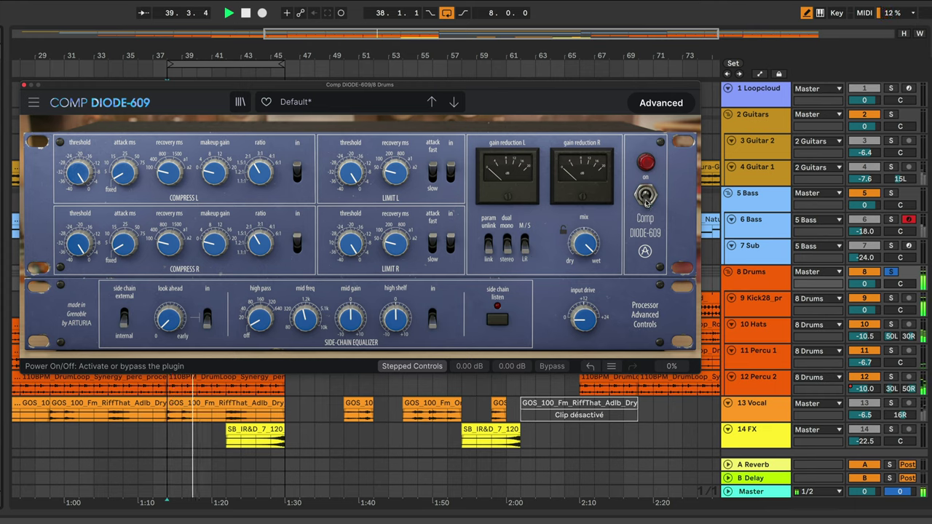
click(645, 197)
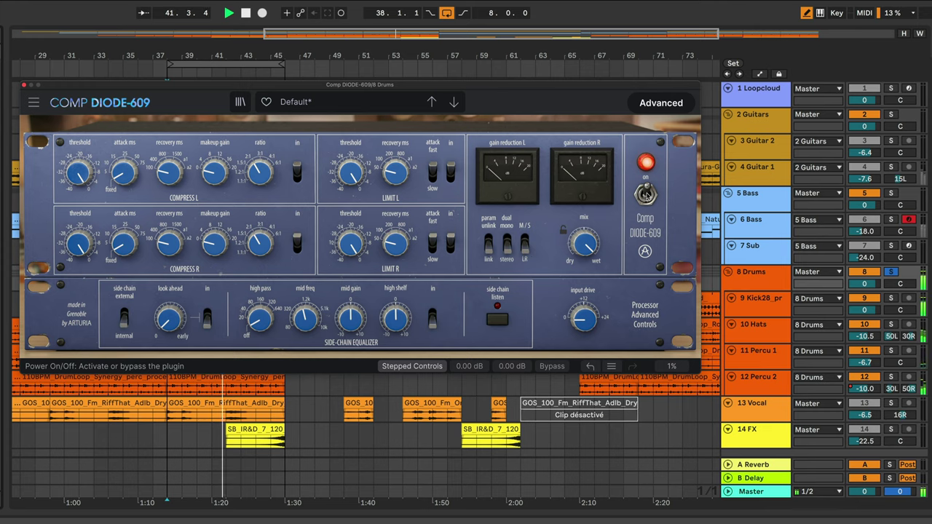
click(645, 195)
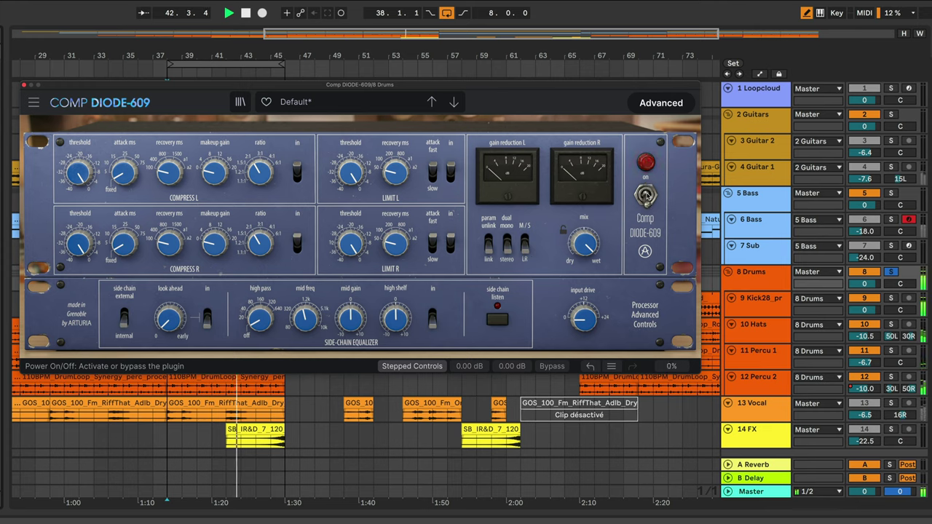
click(646, 195)
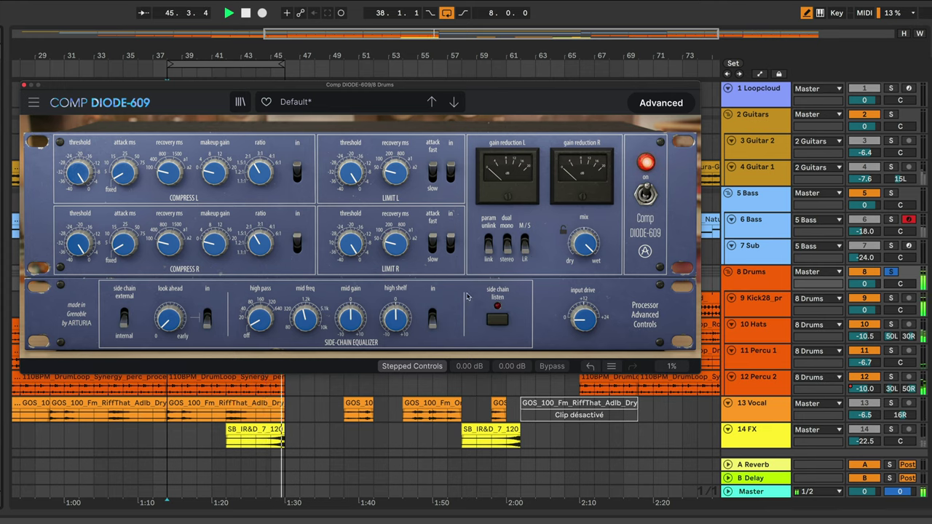
key(space)
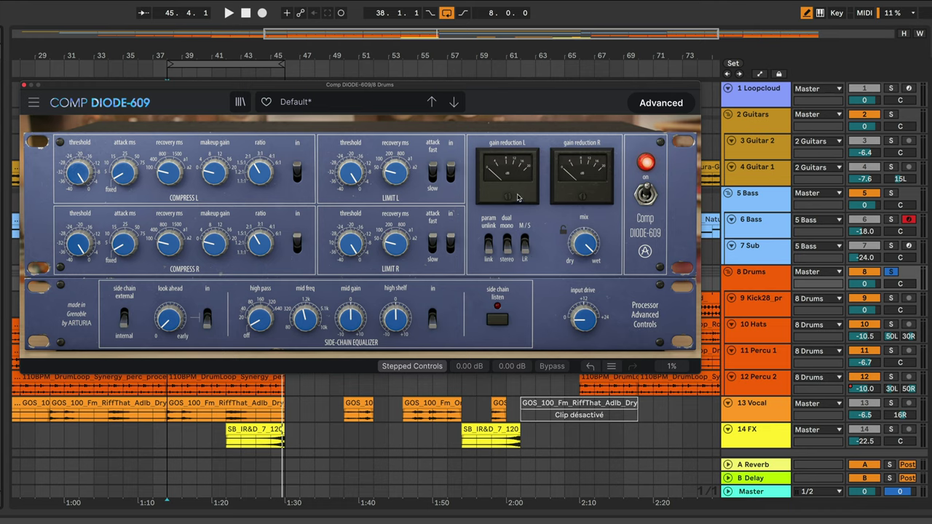
Switch the compressor's two gain reduction needle meters to the scrolling graph display
click(518, 197)
click(529, 194)
click(524, 195)
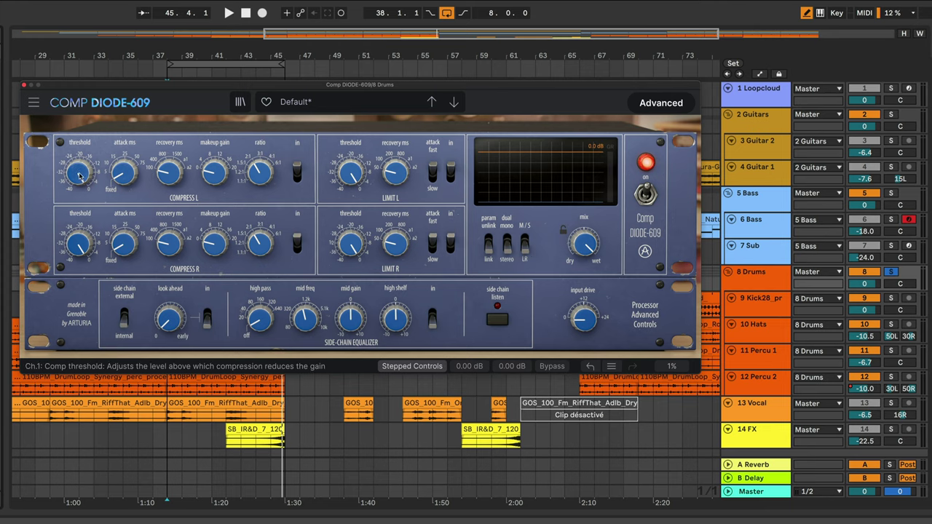
Play the drums, lower the linked compressor threshold to -20 dBm, and stop playback
mouse_move(80, 176)
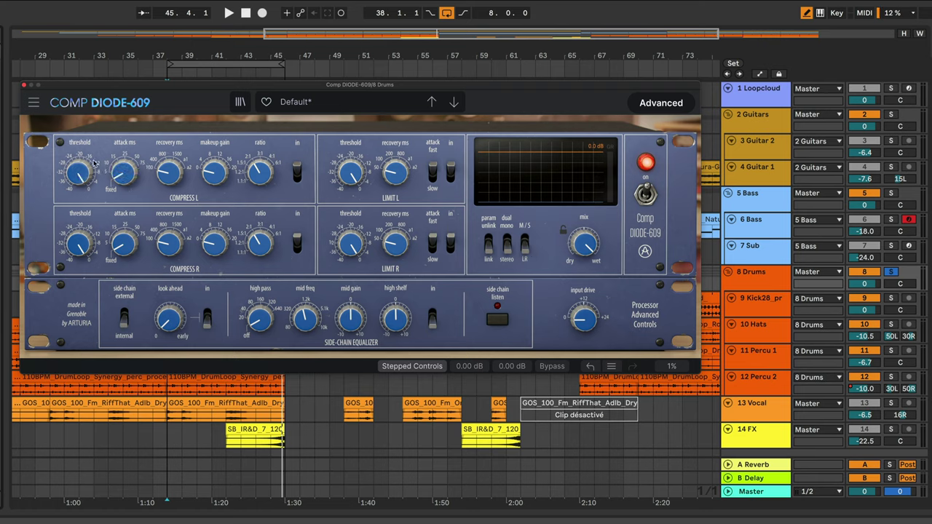
key(space)
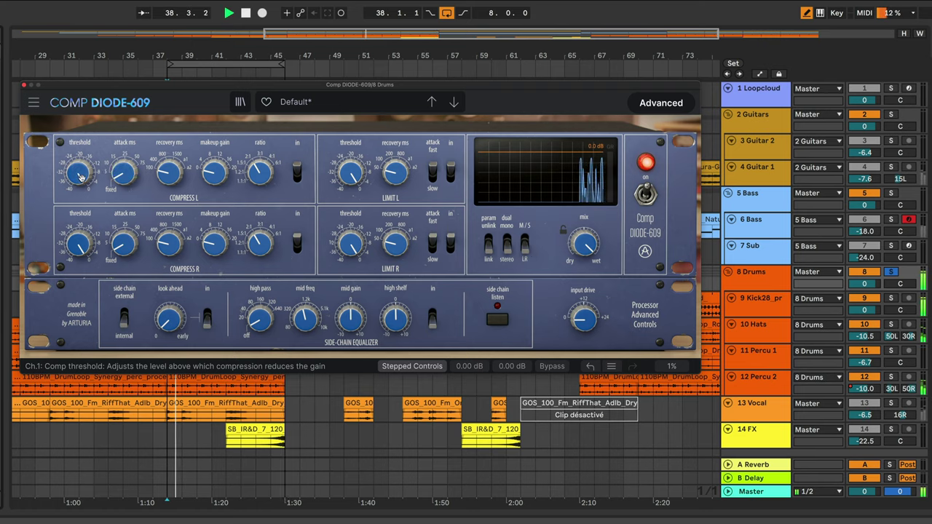
drag(78, 177, 78, 197)
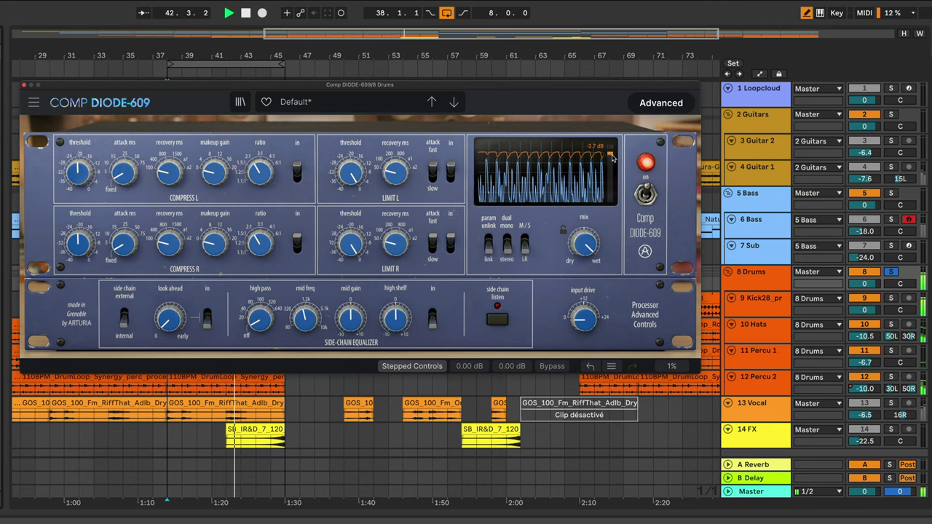
key(space)
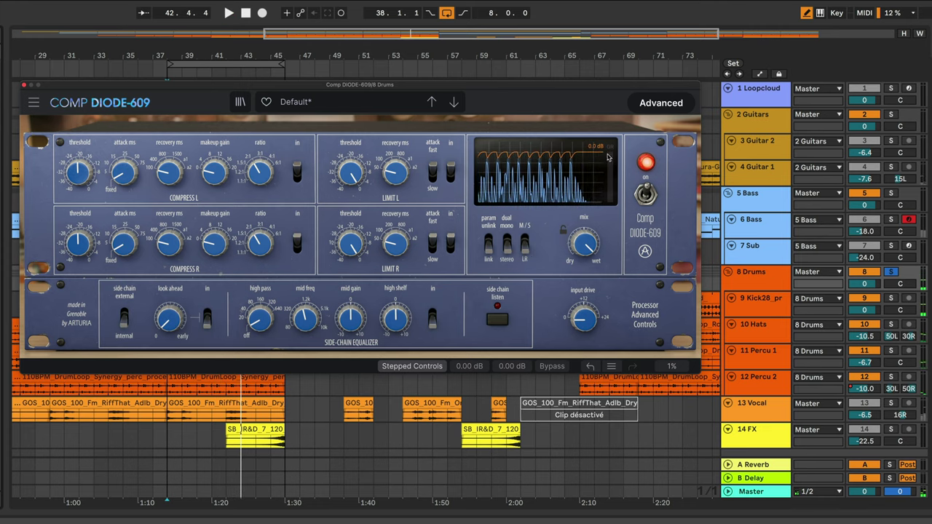
Review the compressor's threshold, ratio, recovery and makeup gain, and set the linked attack one step above fixed
mouse_move(80, 173)
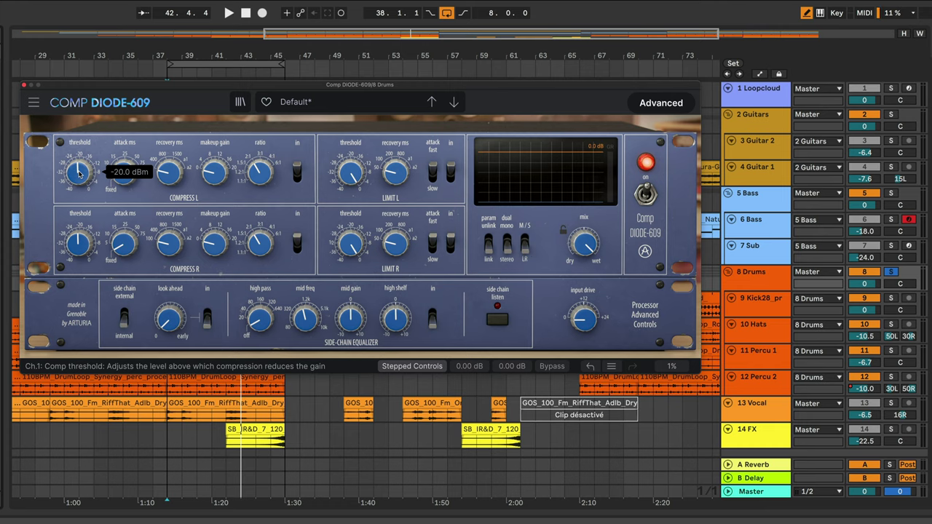
mouse_move(259, 179)
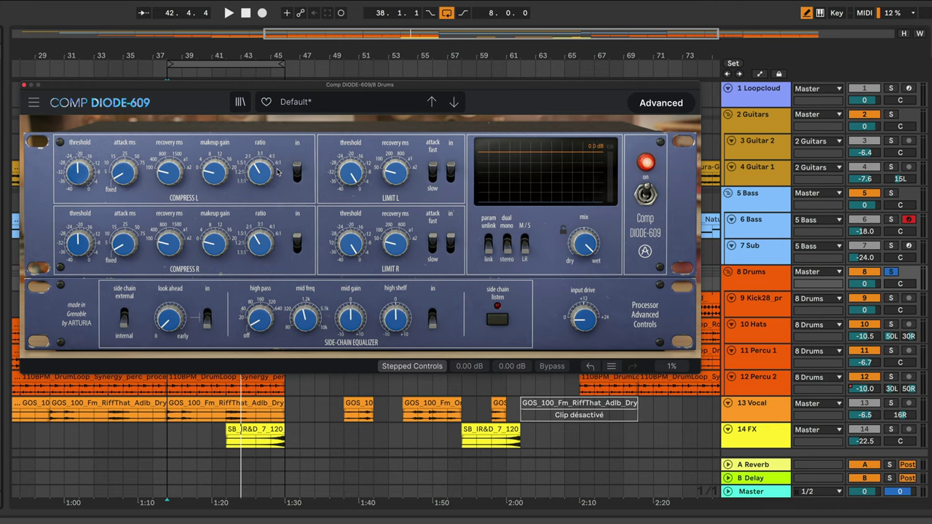
mouse_move(257, 184)
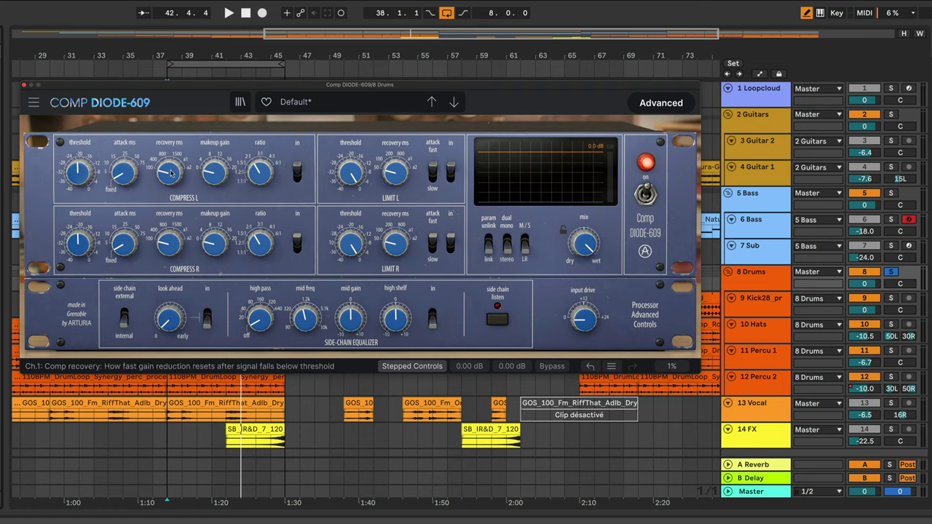
mouse_move(166, 182)
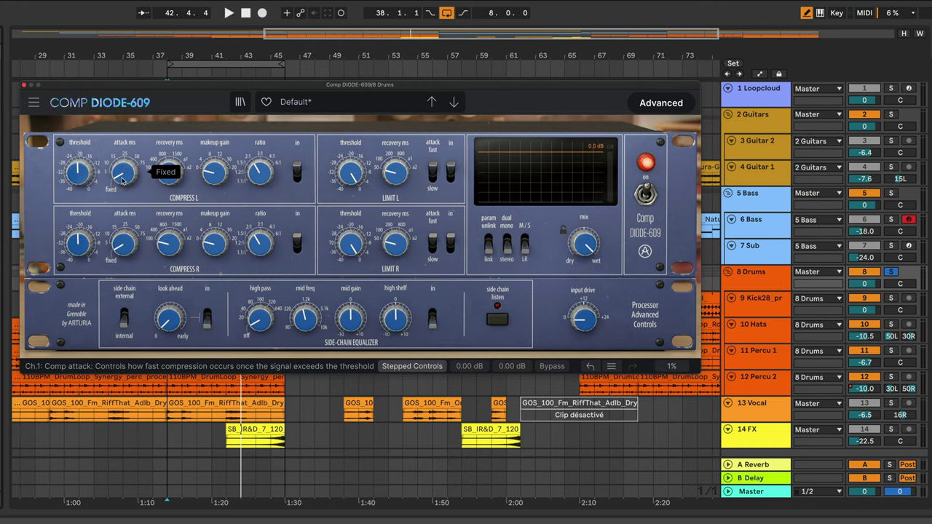
drag(122, 181, 123, 164)
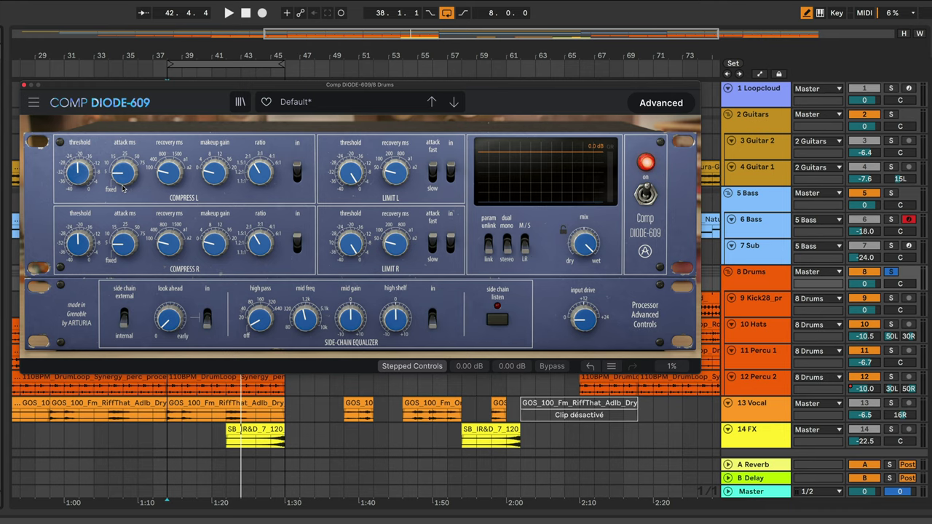
mouse_move(166, 179)
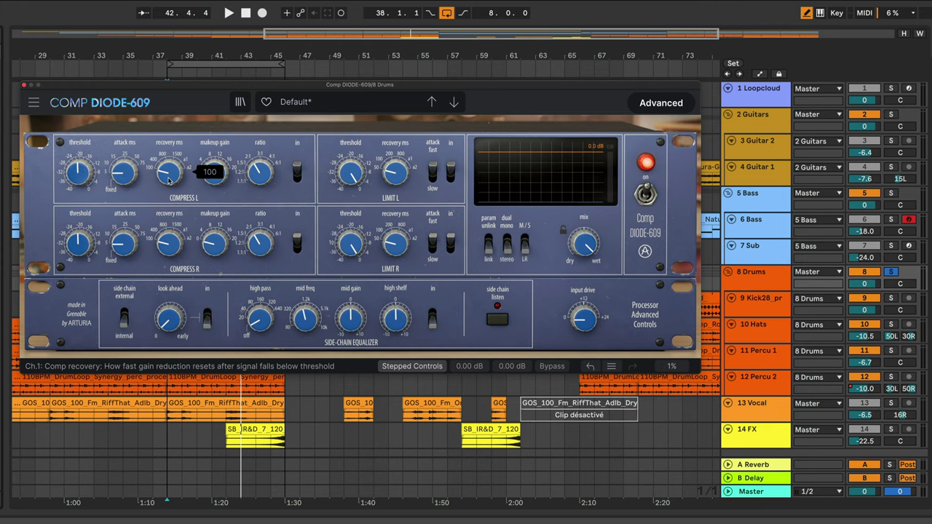
mouse_move(213, 177)
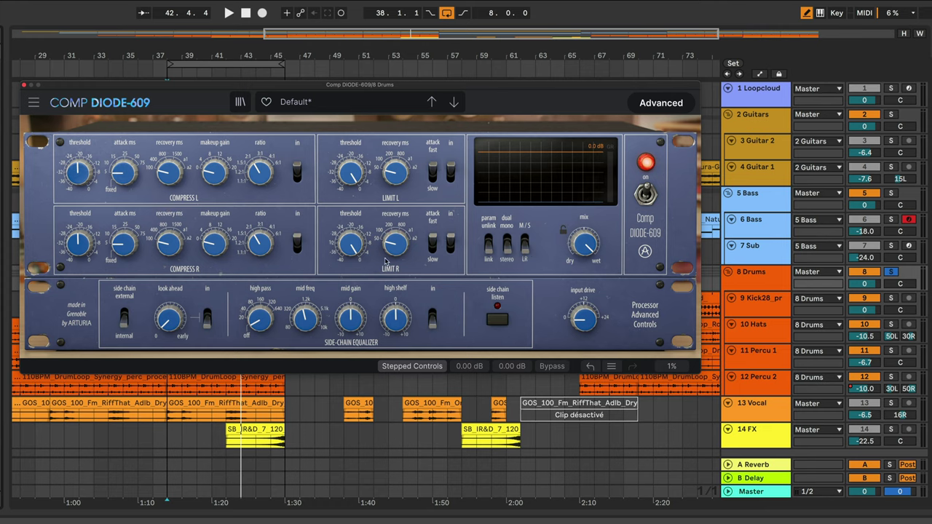
Switch the compressor section out and lower the linked limiter threshold
click(297, 171)
mouse_move(354, 182)
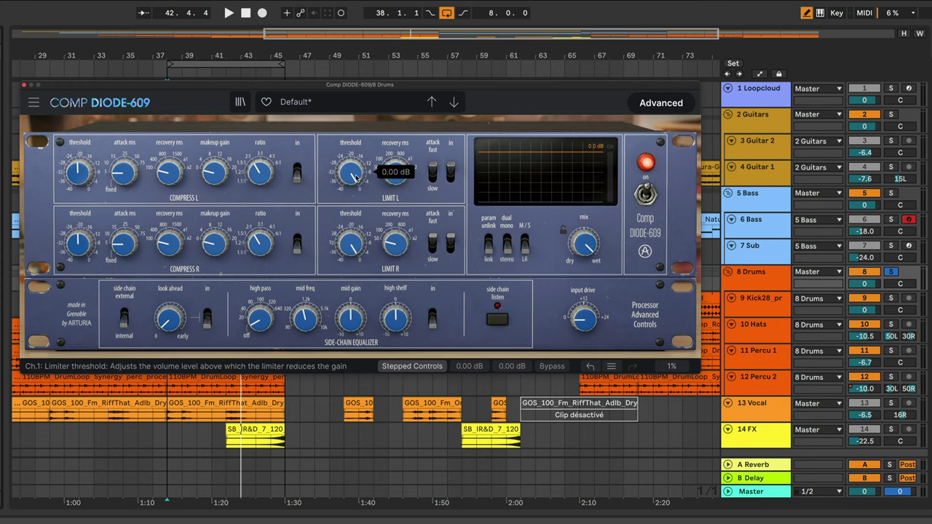
drag(355, 177, 356, 201)
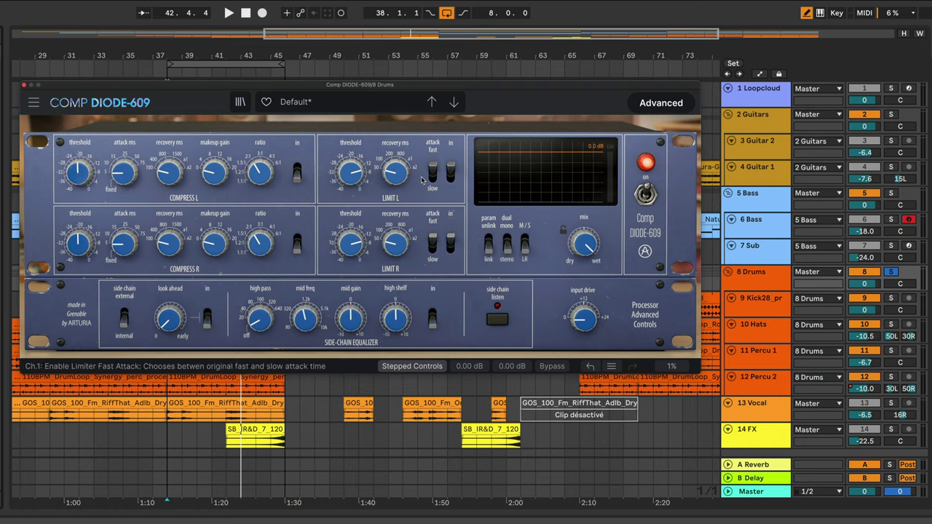
drag(350, 172, 350, 212)
Set the limiter recovery to 800 ms during playback and adjust the linked limiter threshold to about -20 dB
key(space)
drag(395, 172, 395, 164)
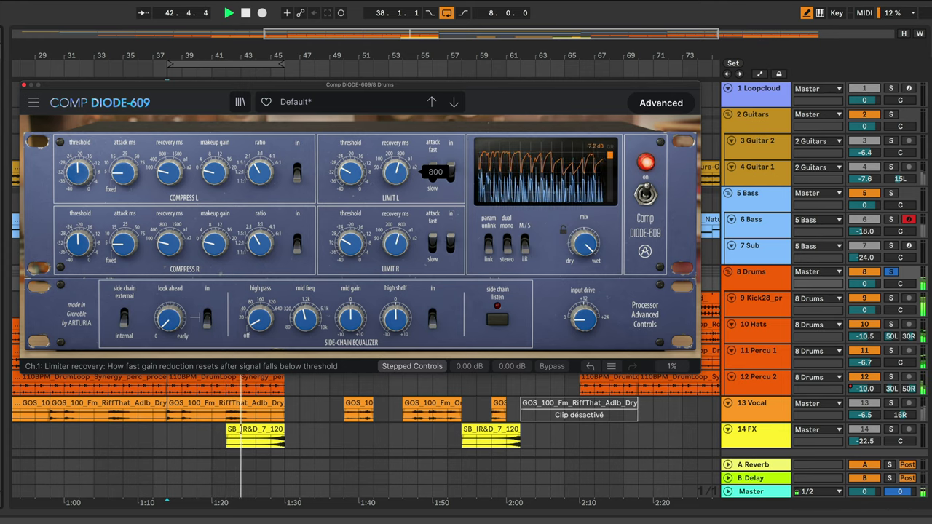
drag(351, 173, 351, 179)
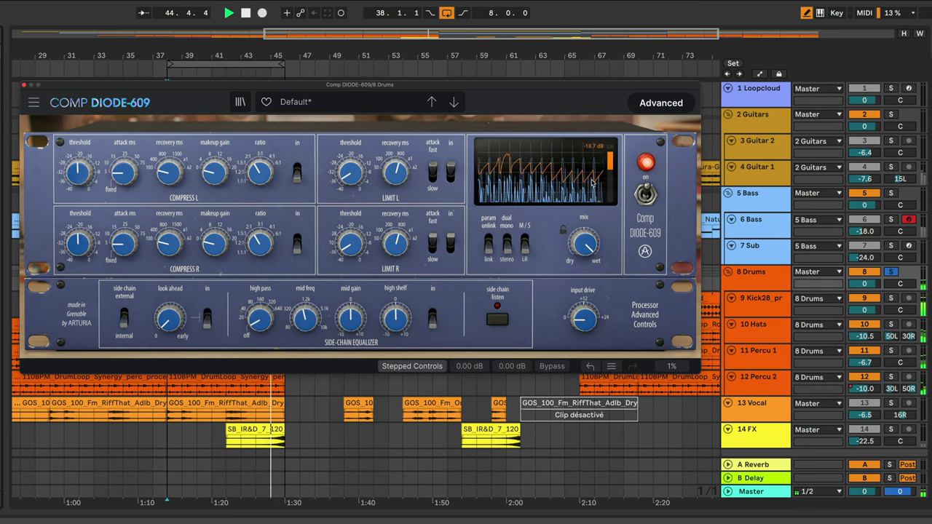
drag(351, 178, 351, 171)
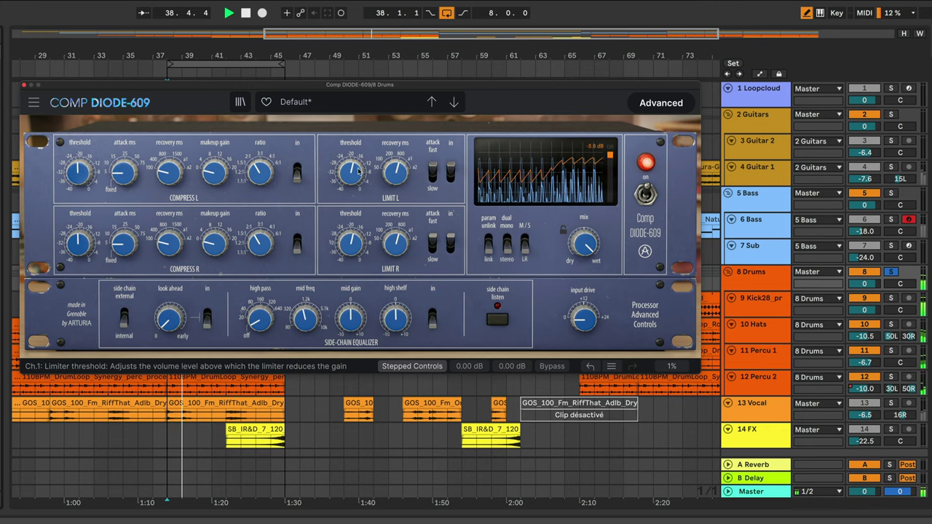
mouse_move(398, 173)
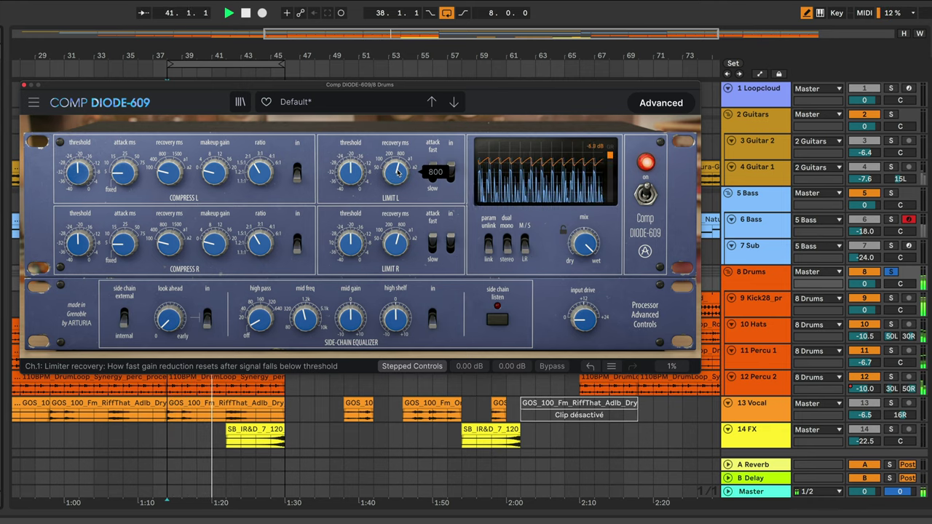
Stop playback and lower the linked limiter threshold to -40 dB, toggling Stepped Controls off and back on
key(space)
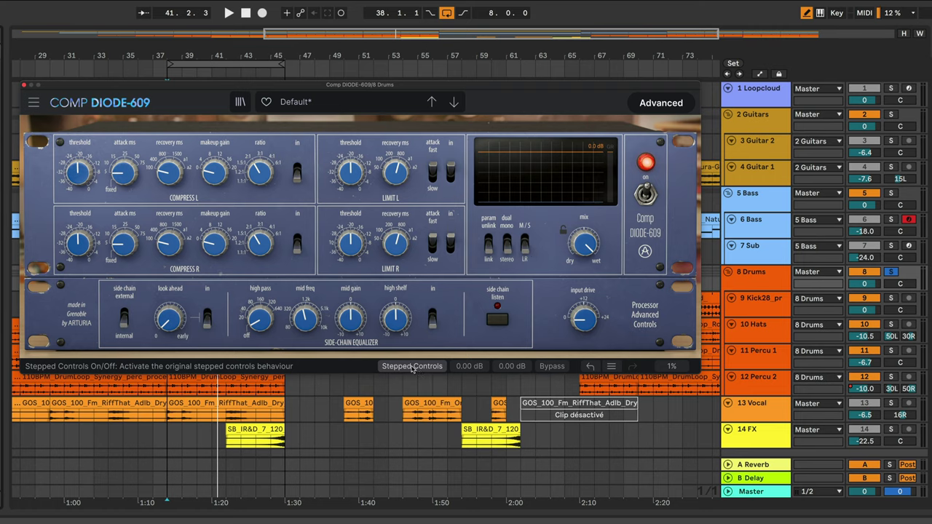
mouse_move(352, 176)
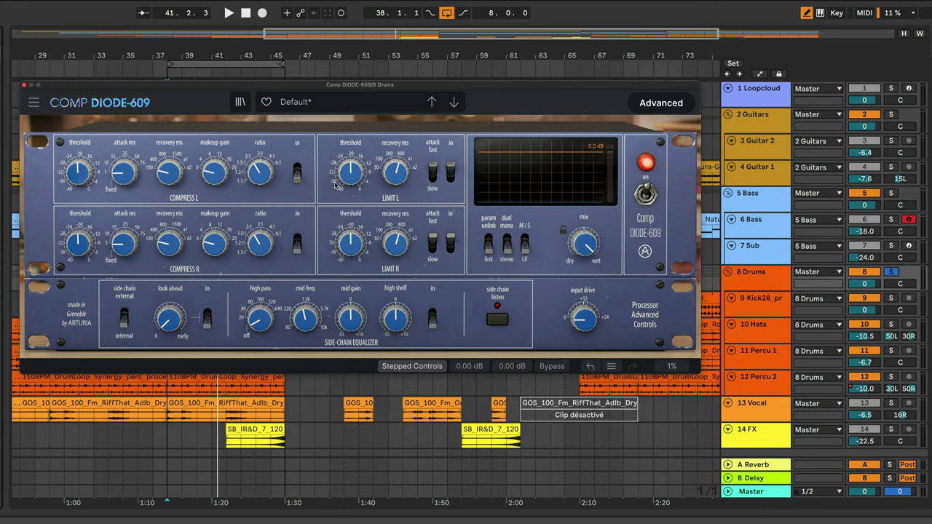
drag(349, 170, 347, 203)
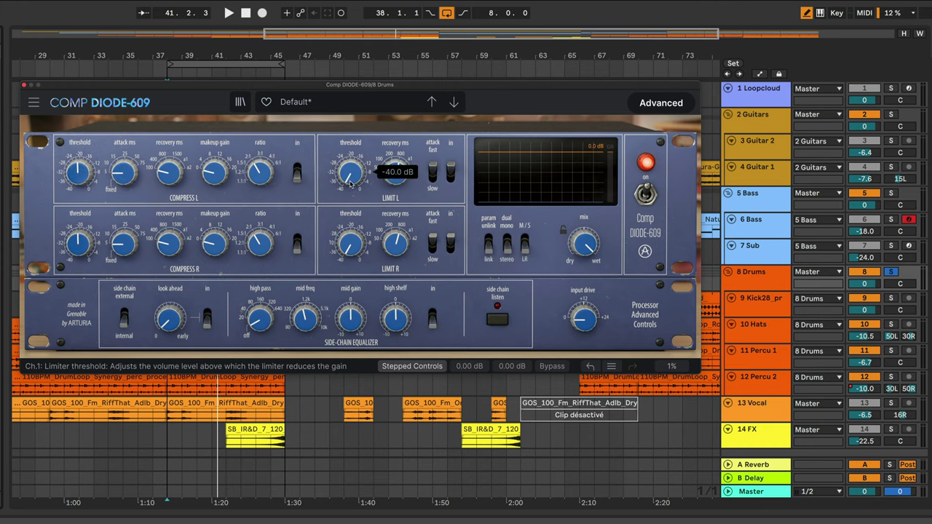
click(405, 370)
drag(359, 192, 358, 193)
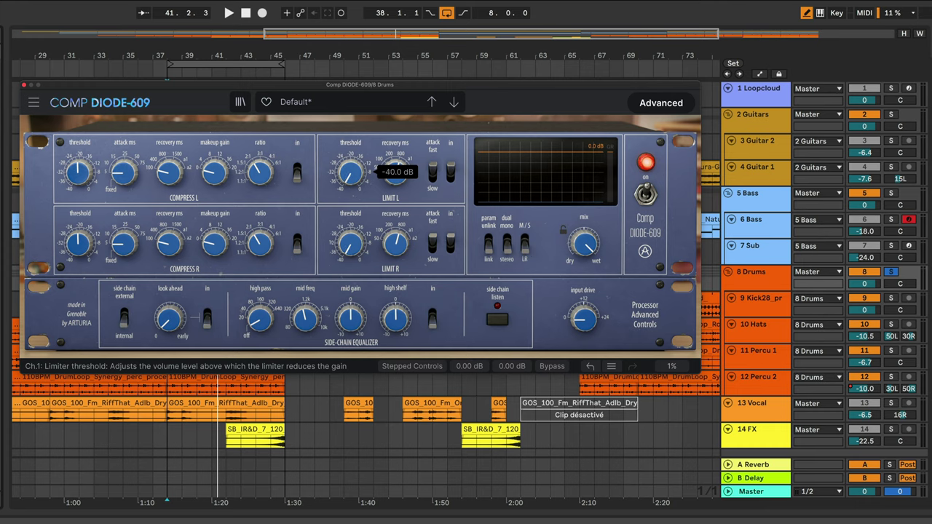
click(408, 368)
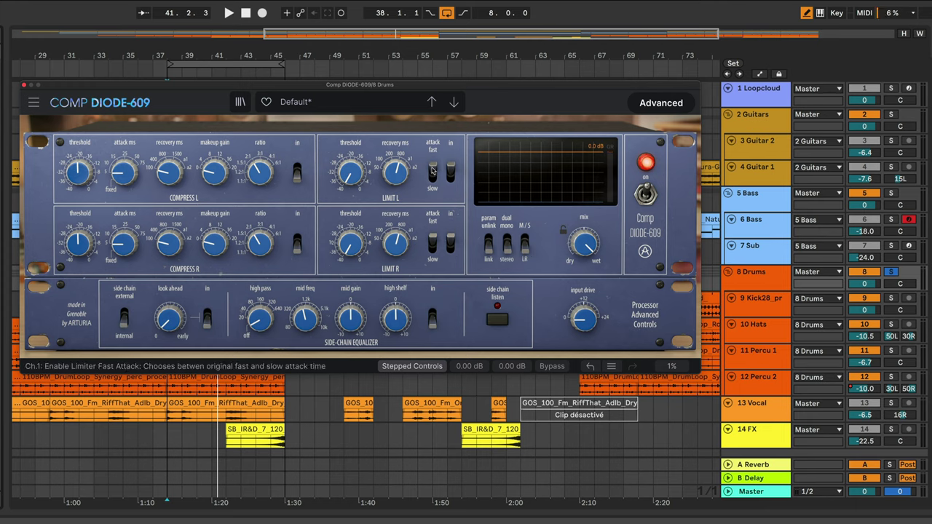
Toggle the limiter attack between slow and fast, and switch on look-ahead at its maximum time
click(433, 169)
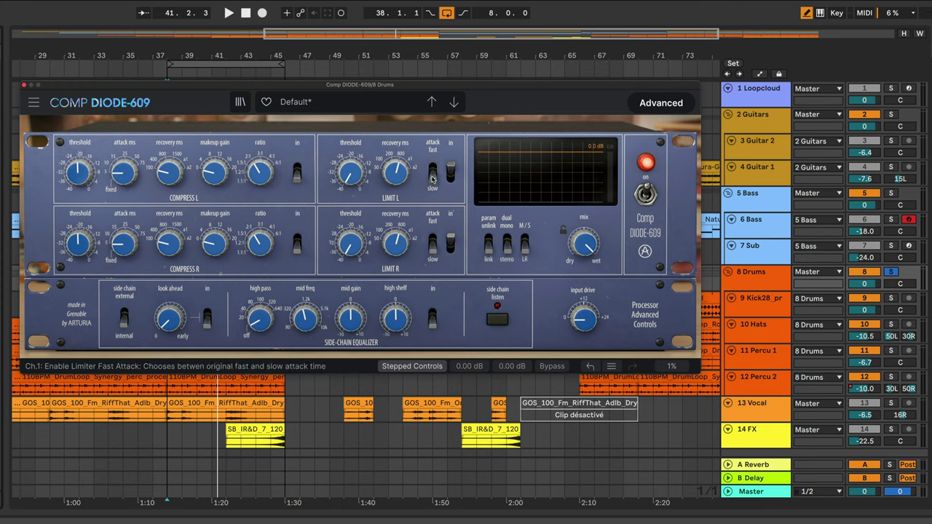
click(432, 177)
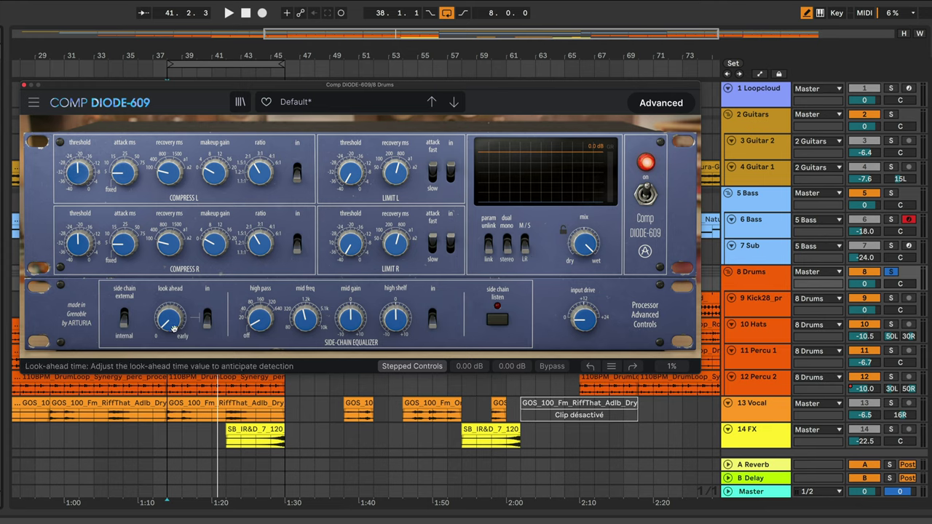
mouse_move(174, 328)
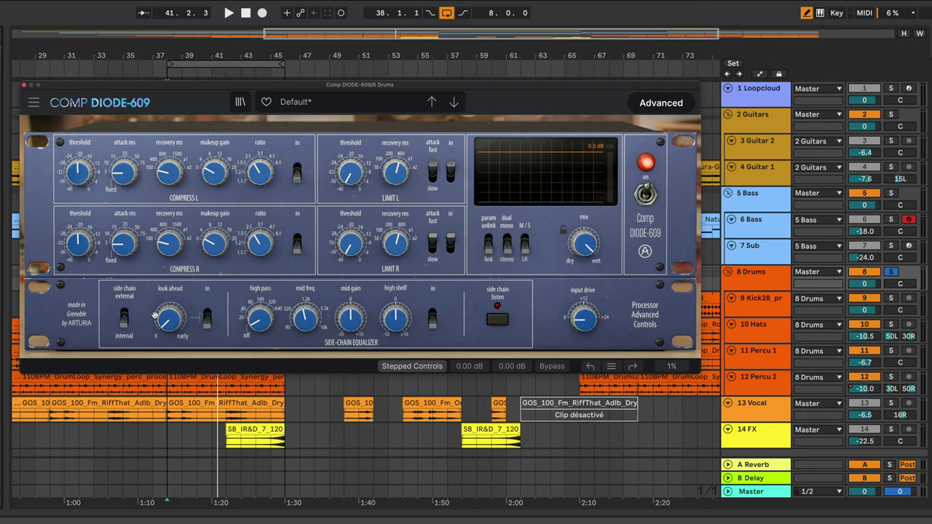
click(208, 314)
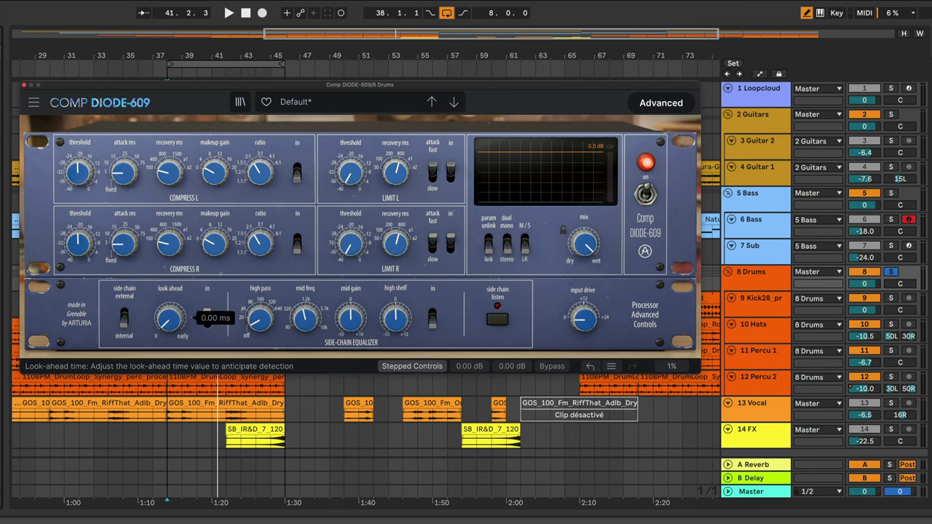
drag(167, 320, 168, 251)
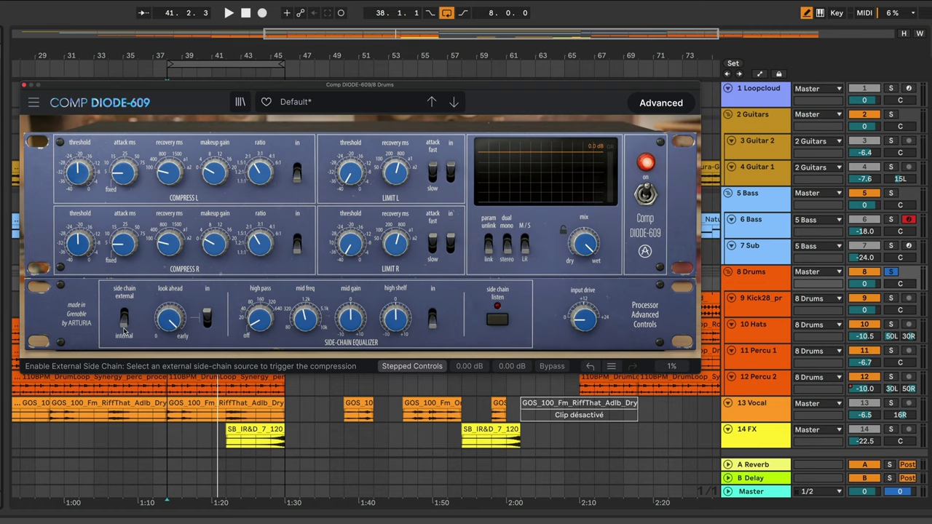
Toggle side-chain listening on and off and try the side-chain equalizer's on/off switch
click(499, 321)
click(499, 322)
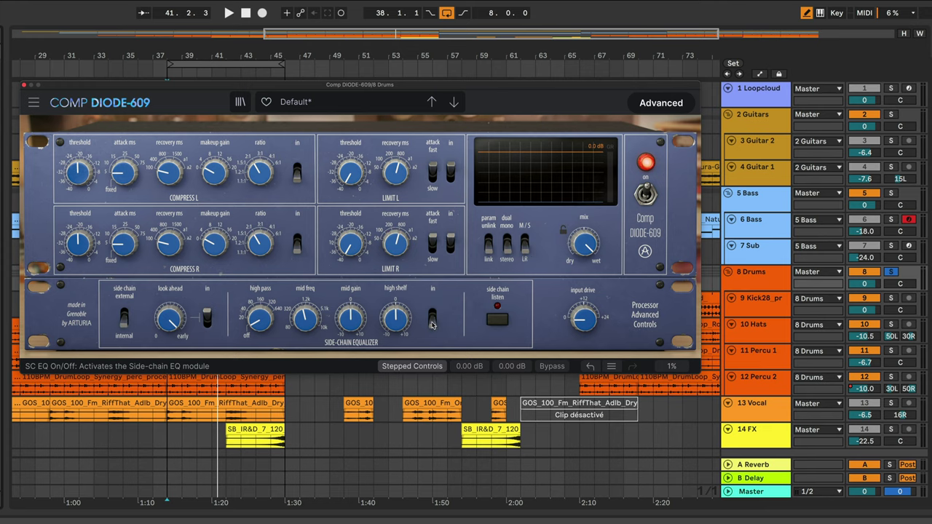
click(432, 322)
mouse_move(399, 330)
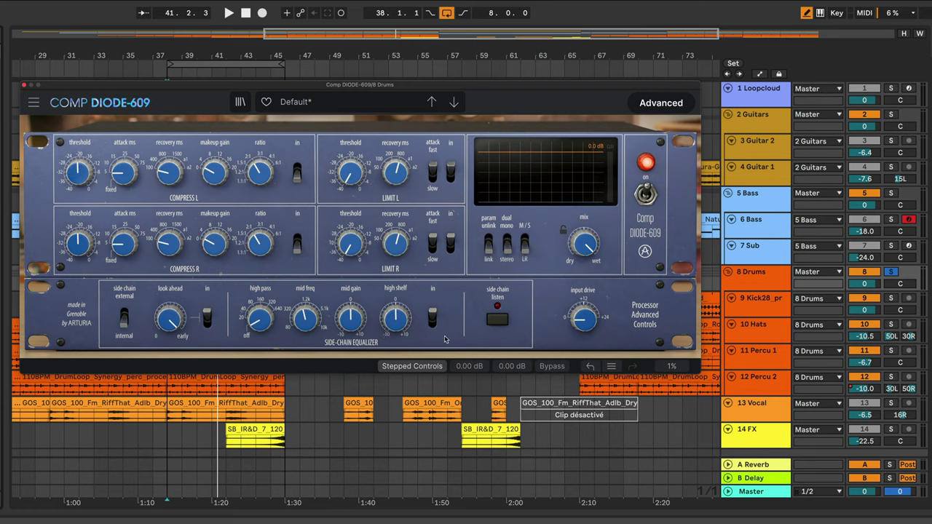
Set the input drive to +6.82 dB, start playback, and raise the linked limiter threshold to -14 dB
mouse_move(587, 324)
mouse_move(587, 324)
mouse_down()
mouse_move(584, 294)
mouse_move(584, 318)
mouse_up()
key(space)
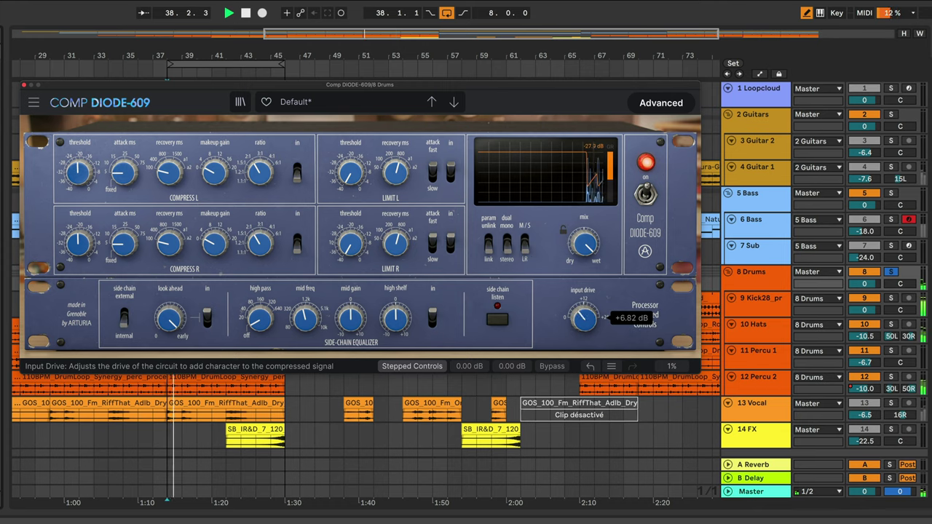
mouse_move(353, 175)
drag(354, 174, 354, 145)
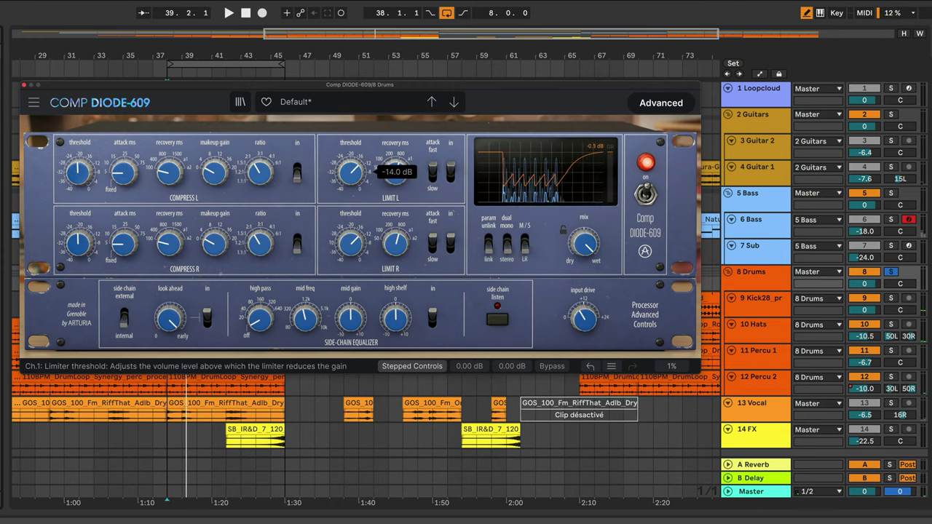
Restart playback of the drums and raise the input drive to about +12 dB
key(space)
mouse_move(397, 174)
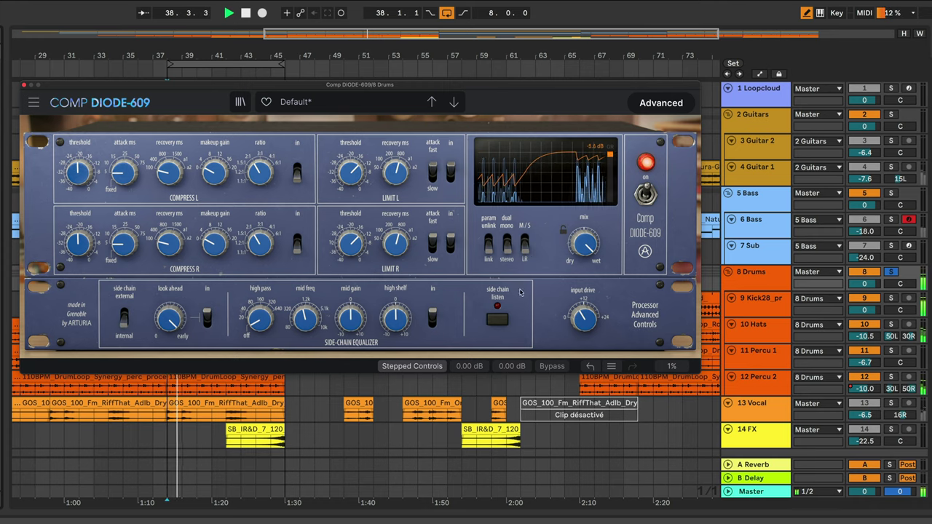
mouse_move(584, 318)
drag(585, 318, 576, 318)
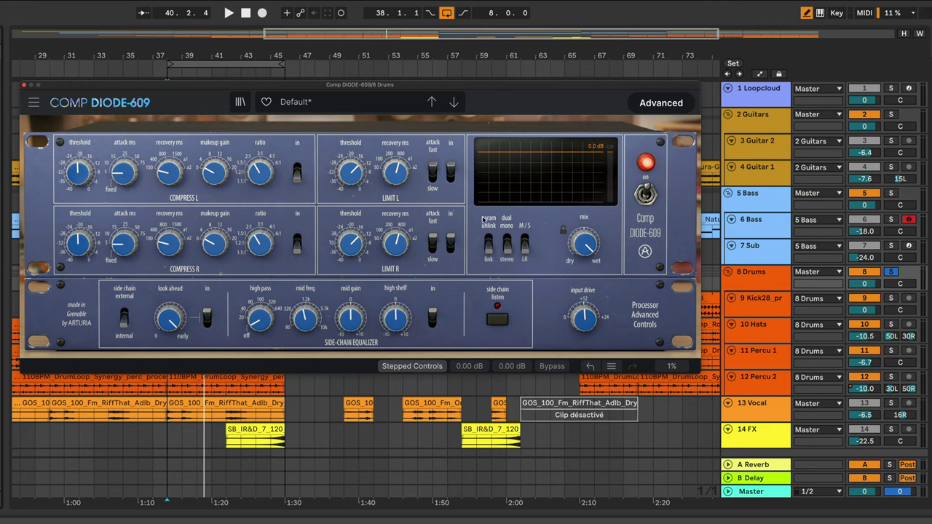
Compare unlinked and linked parameters while raising the left compressor's makeup gain and lowering its threshold
drag(215, 173, 215, 155)
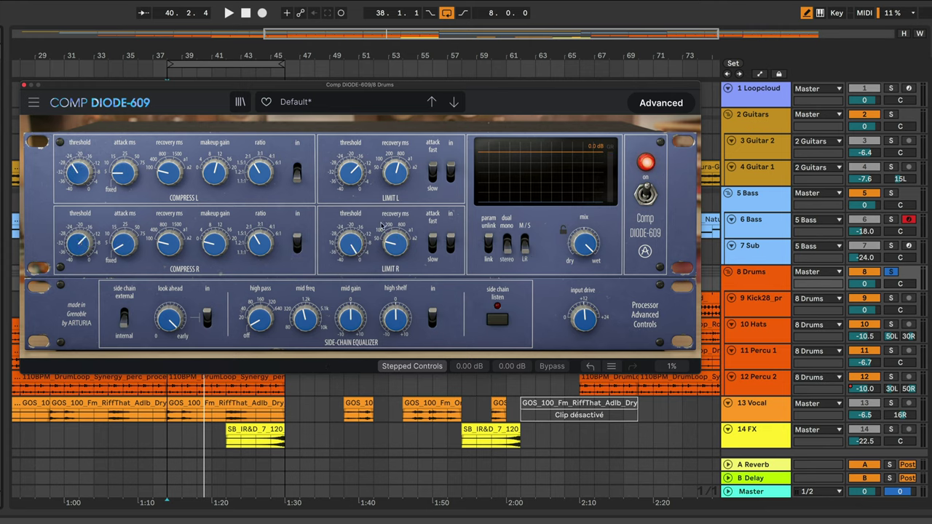
click(488, 246)
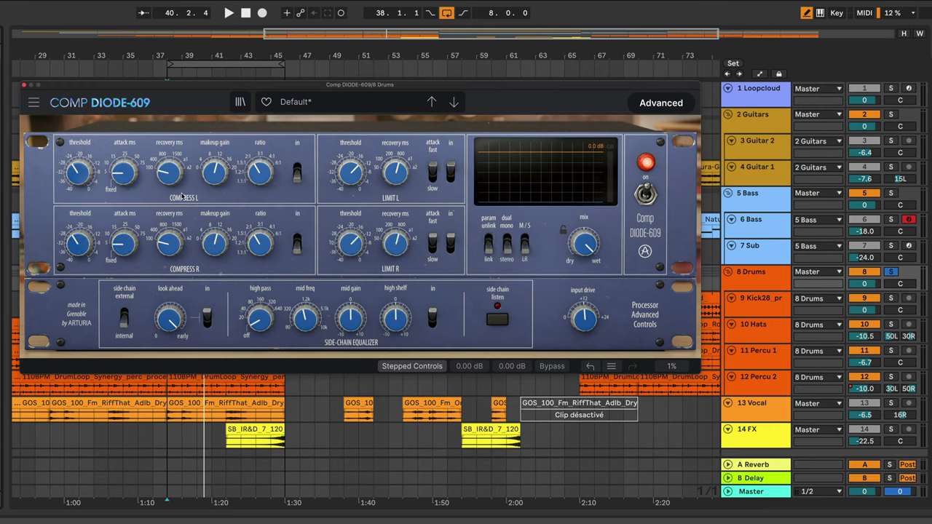
drag(83, 179, 82, 203)
Toggle the dual mono/stereo switch and try M/S processing before returning to LR mode
click(508, 246)
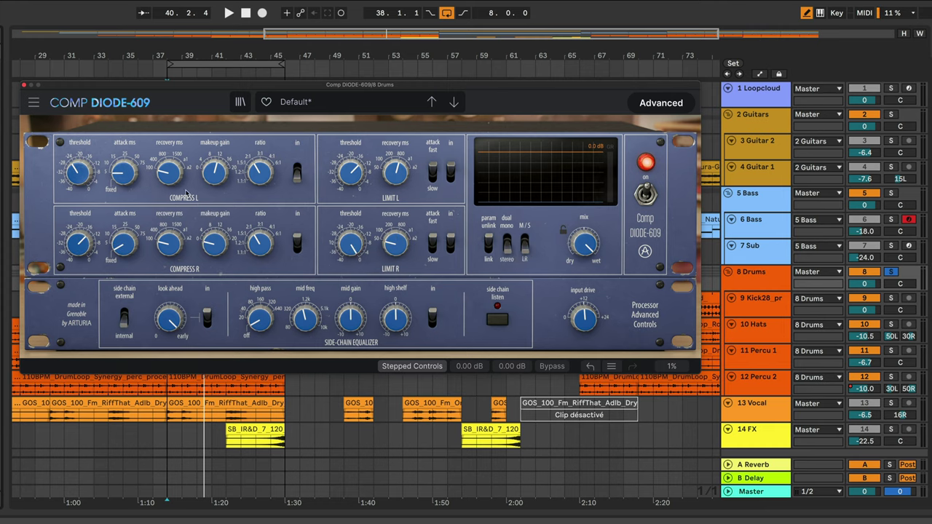
click(522, 245)
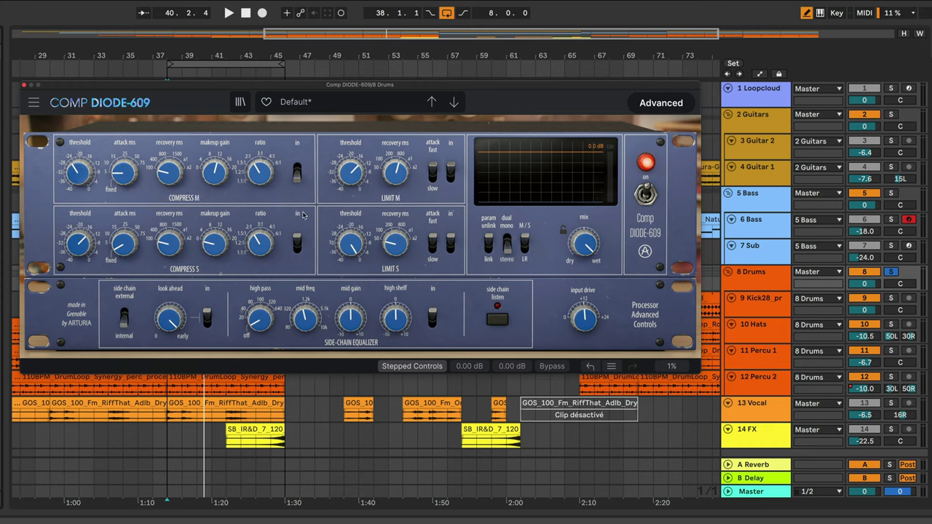
click(525, 245)
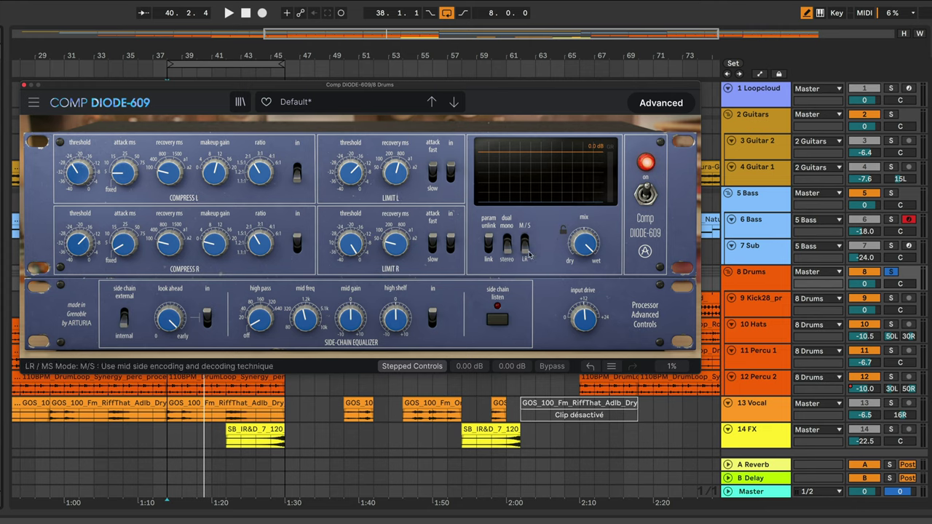
Try the dry/wet mix while keeping it at 100 %, and toggle the compressor's power off and on
mouse_move(586, 251)
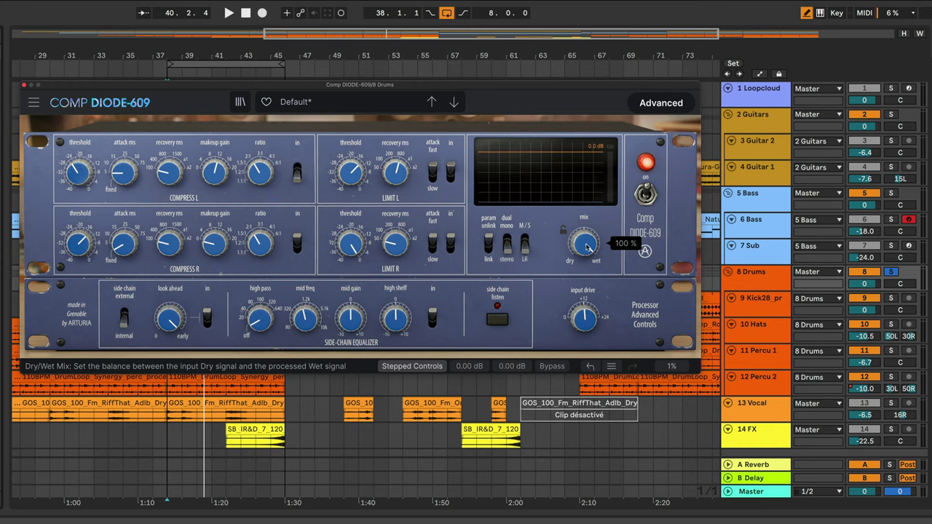
mouse_move(587, 247)
mouse_down()
mouse_move(587, 313)
mouse_move(588, 248)
mouse_up()
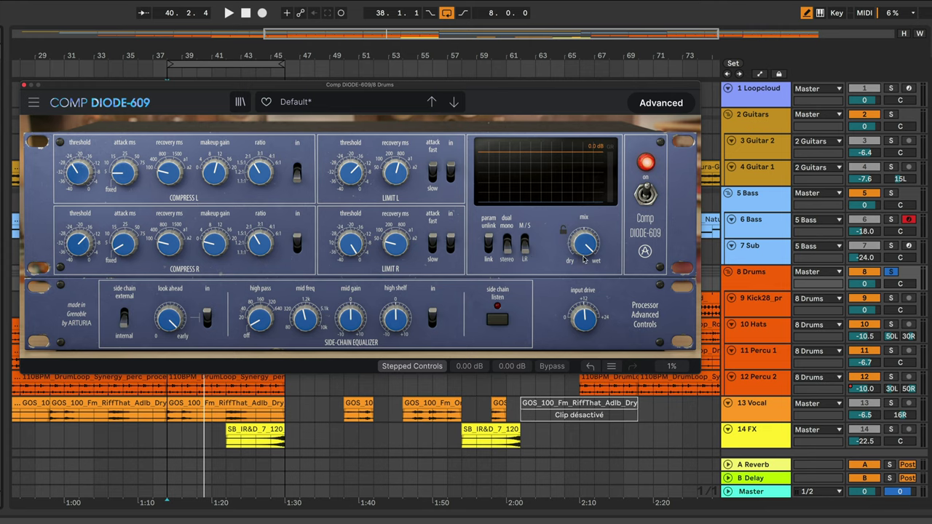
mouse_move(586, 250)
click(646, 197)
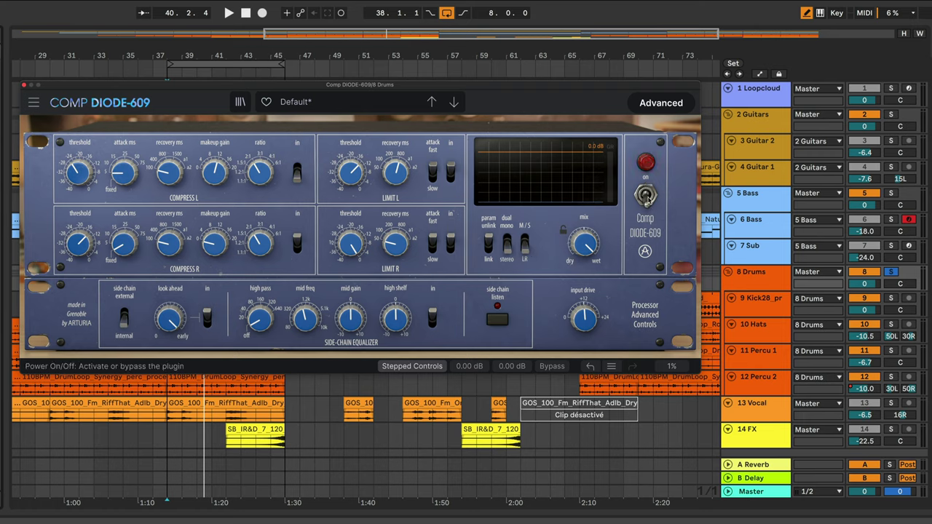
click(646, 196)
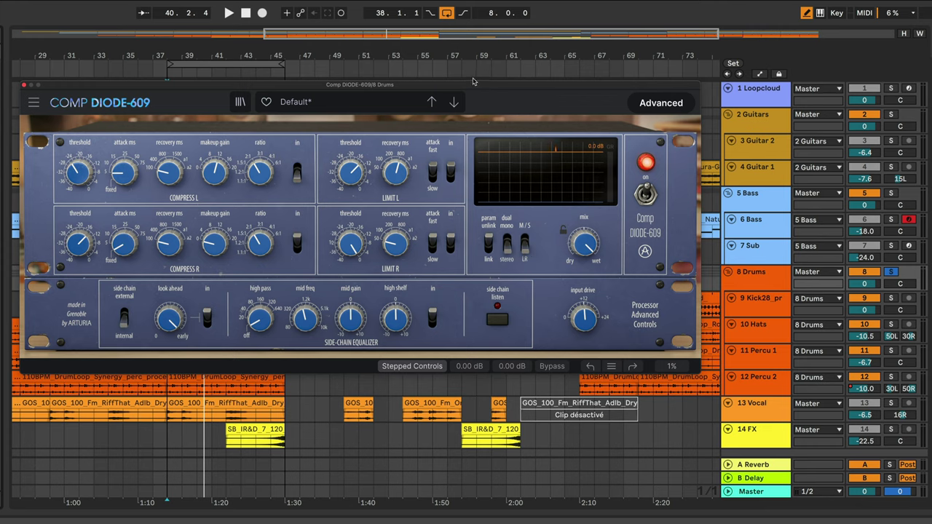
Load the 4 To 1 Ratio preset from the All Types list and start playback
click(374, 103)
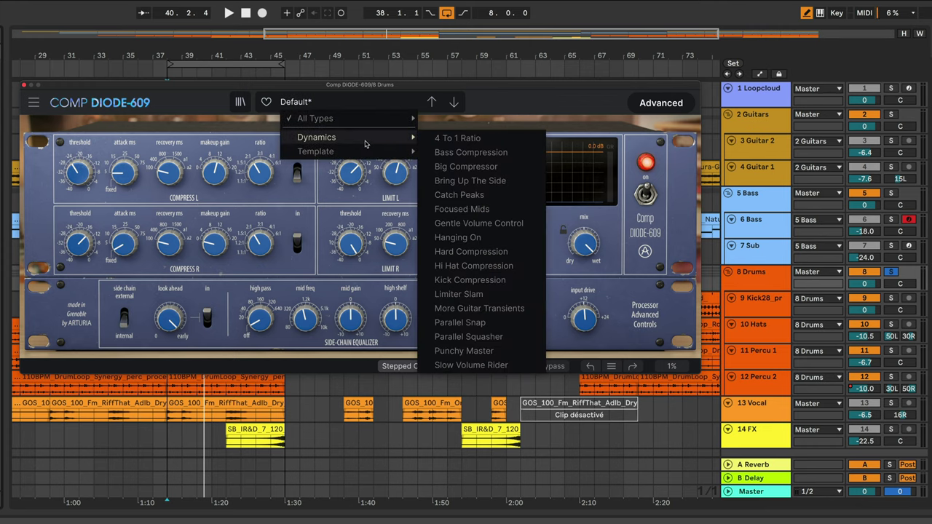
mouse_move(385, 124)
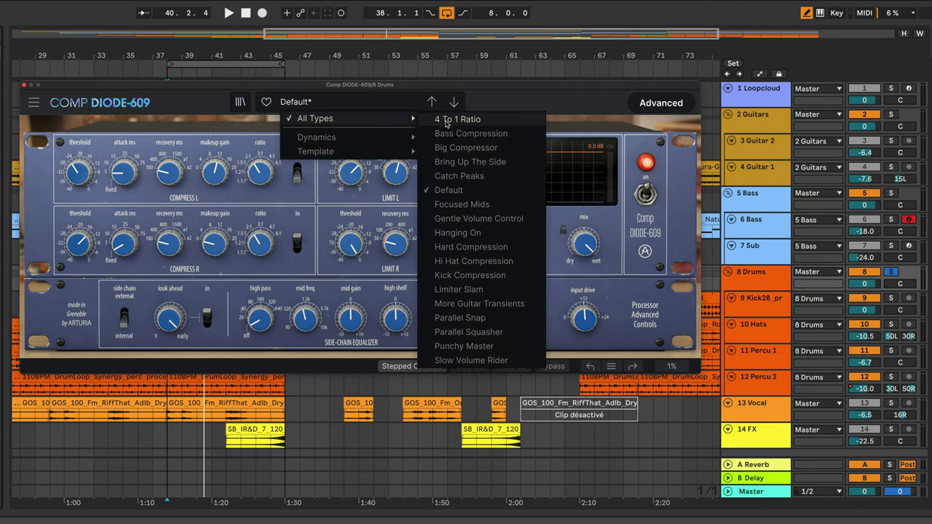
click(447, 120)
key(space)
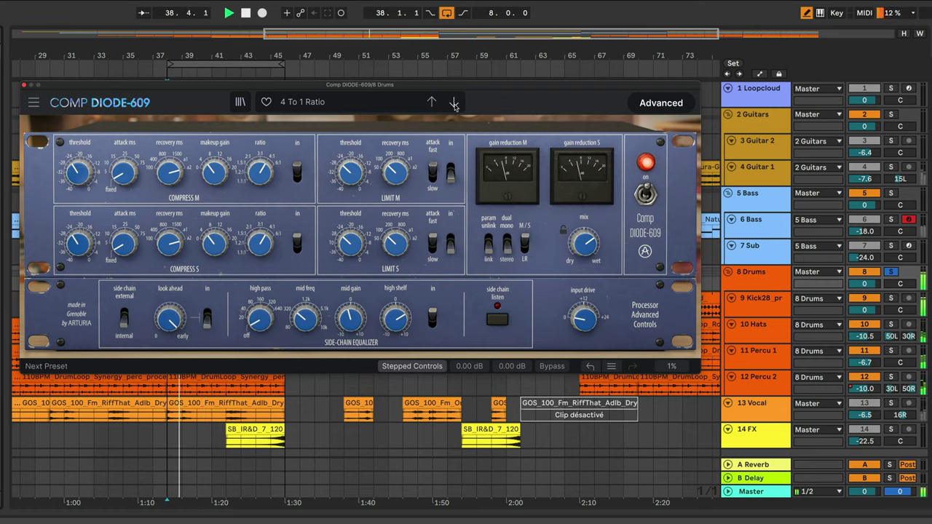
Advance to the Parallel Squasher preset and compare the drums with the compressor off and on
click(453, 103)
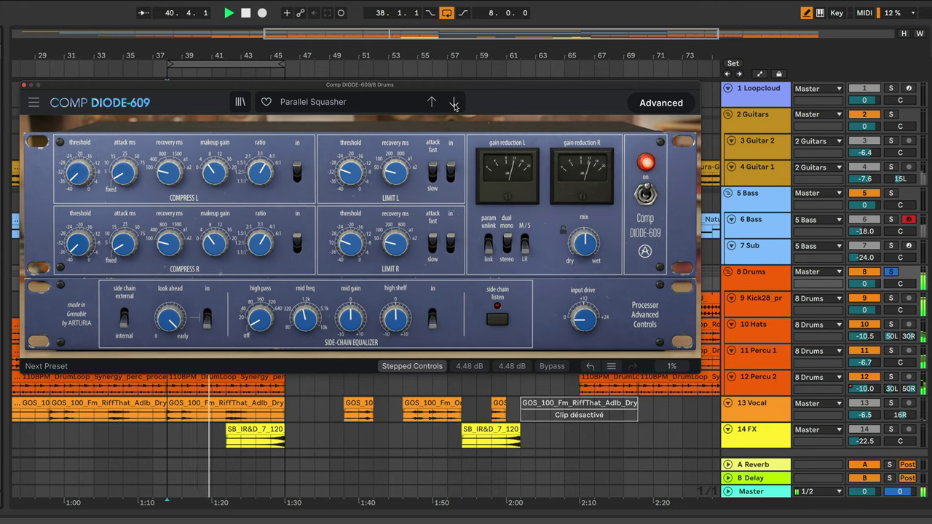
click(645, 195)
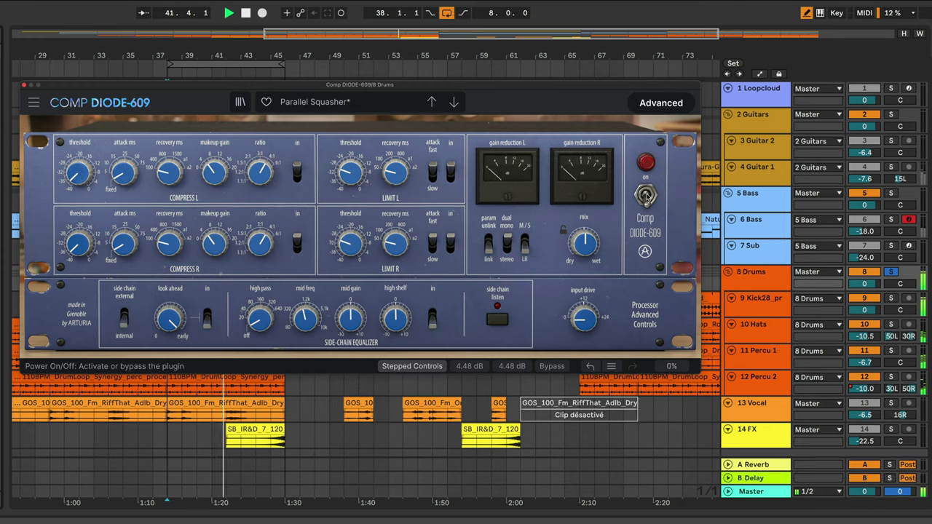
click(645, 197)
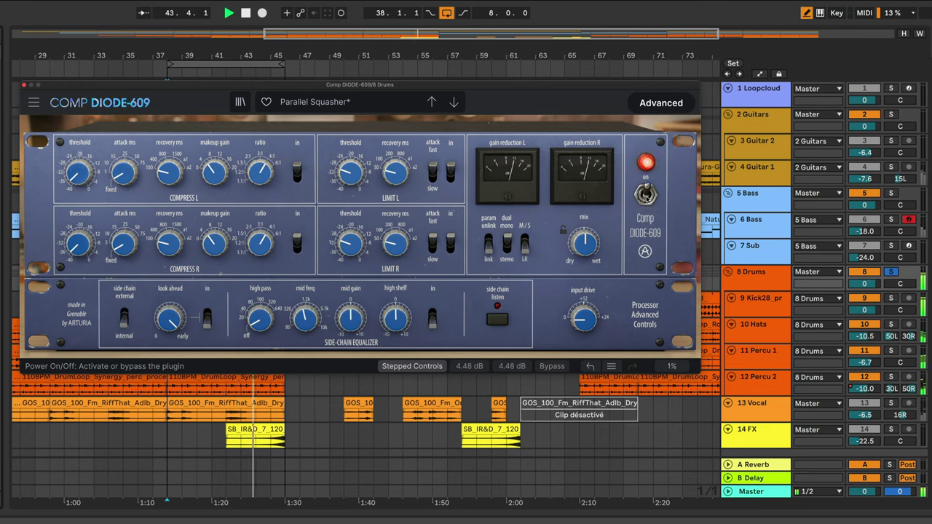
Audition the following presets on the drums, including Bring Up The Side, Punchy Master, Bass Compression and Big Compressor
click(454, 103)
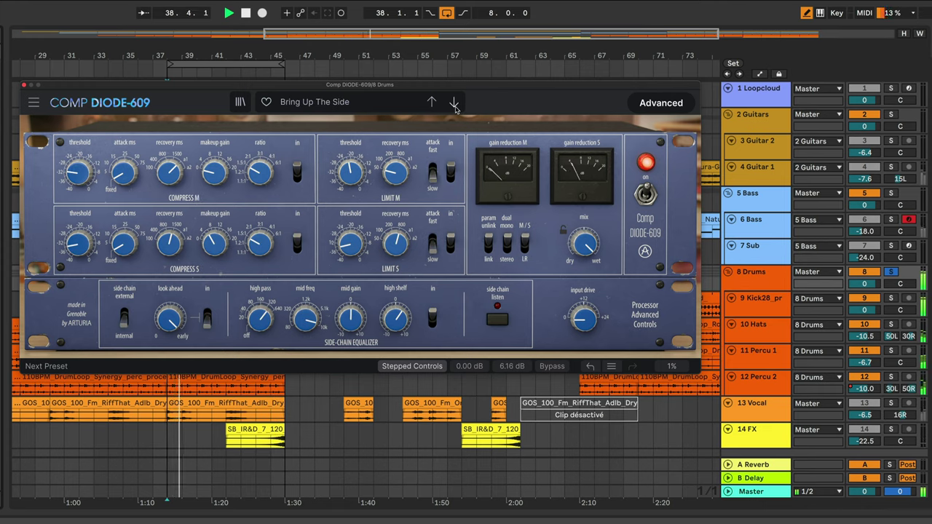
click(454, 104)
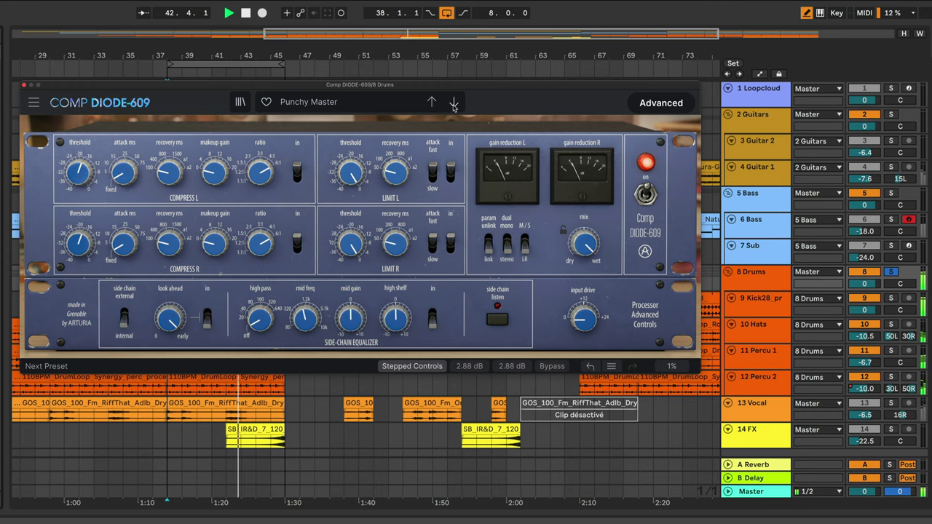
click(453, 104)
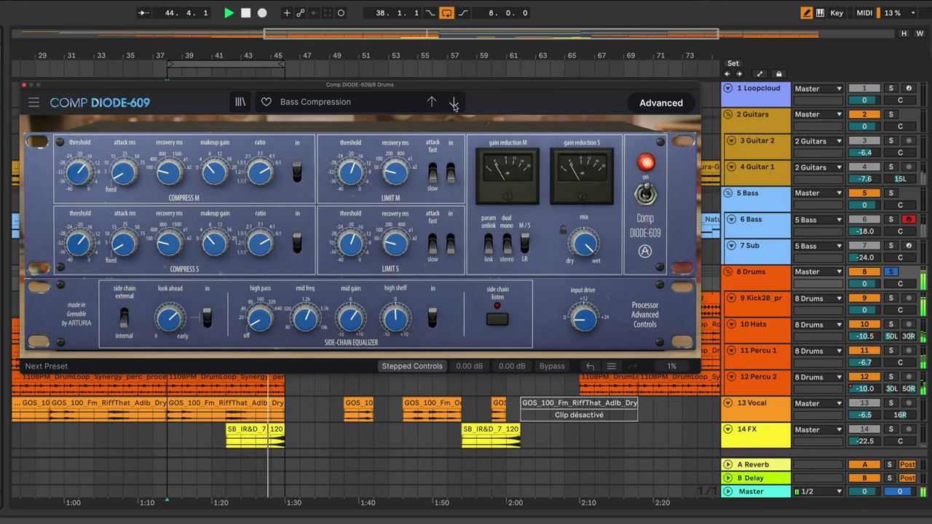
click(453, 104)
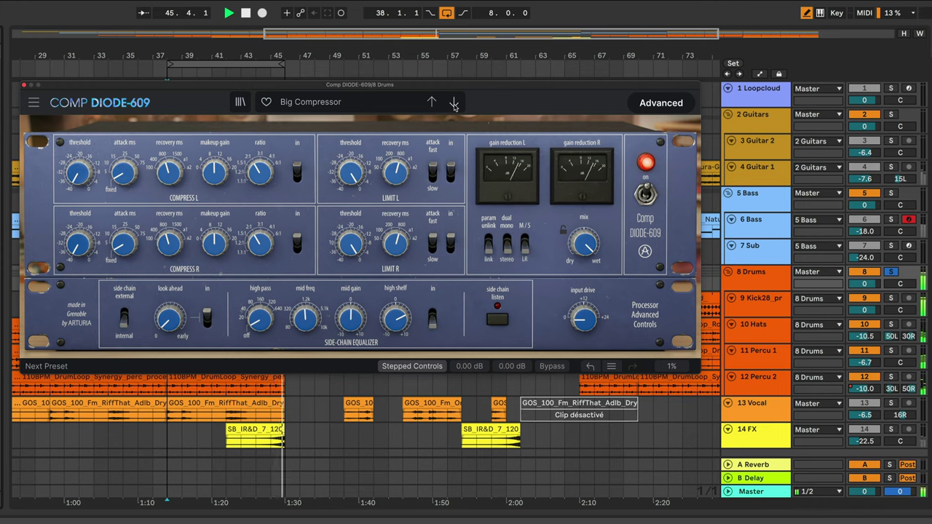
Audition the next presets on the drums, from Catch Peaks through Focused Mids, Kick Compression and Limiter Slam to Parallel Snap
click(453, 104)
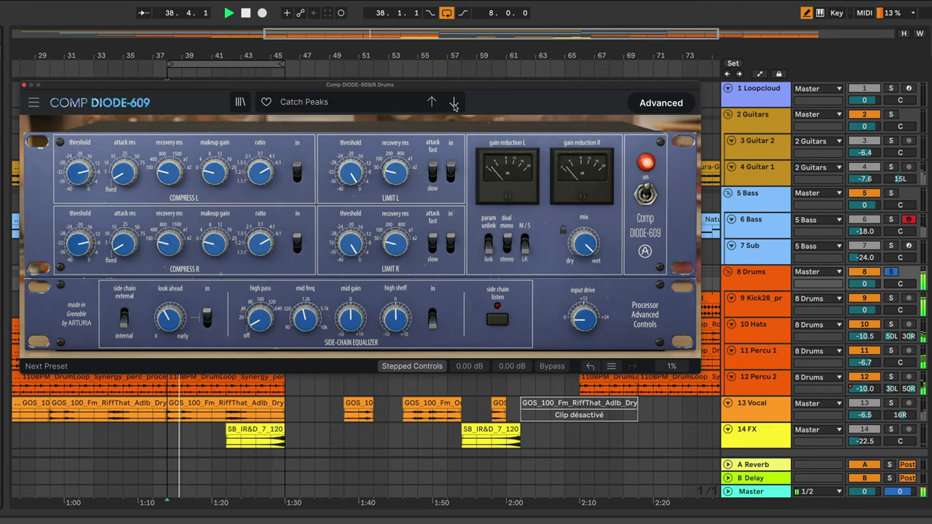
click(452, 104)
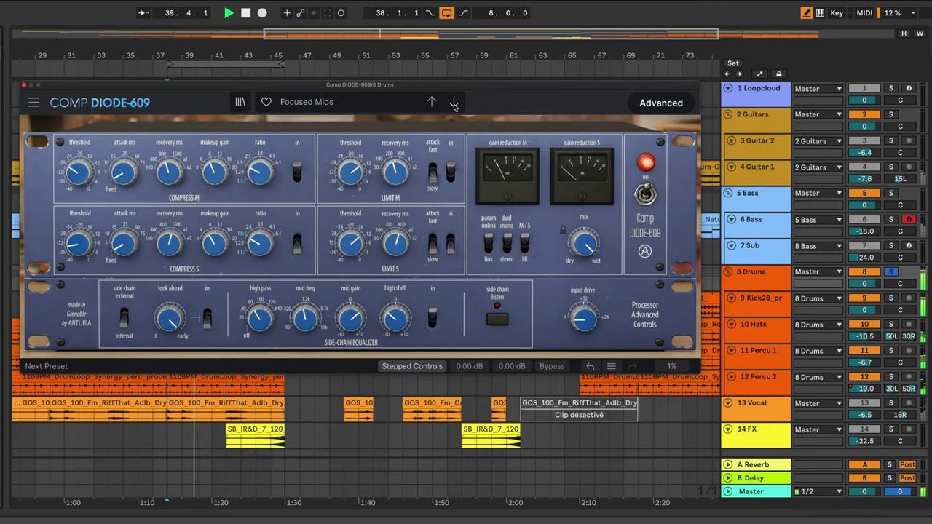
click(452, 104)
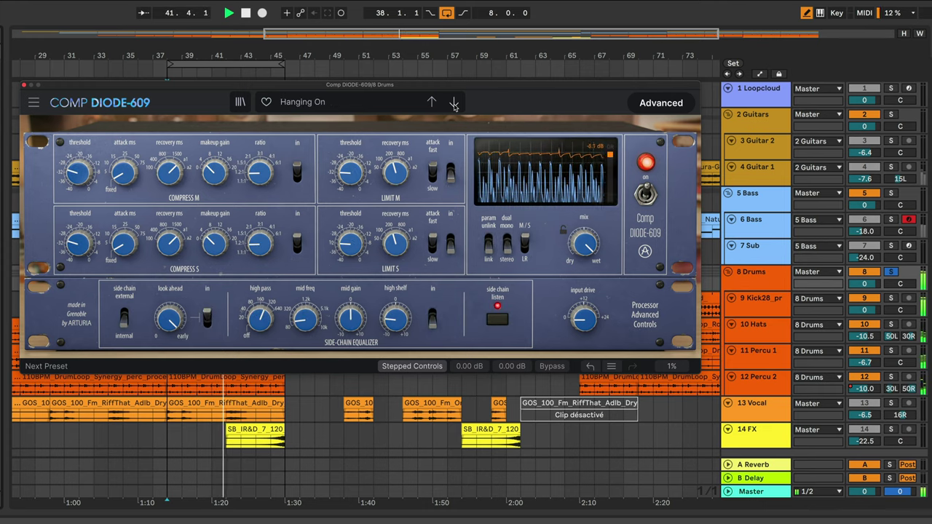
click(454, 105)
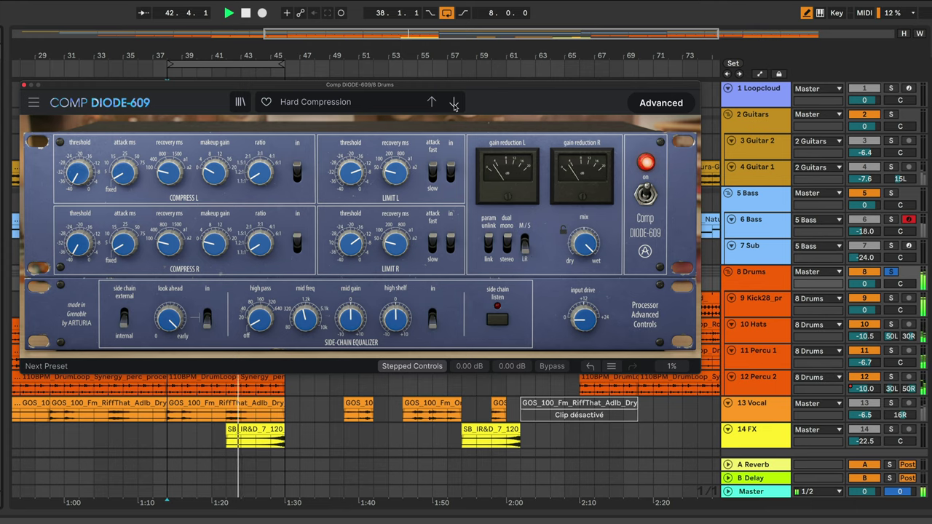
click(454, 105)
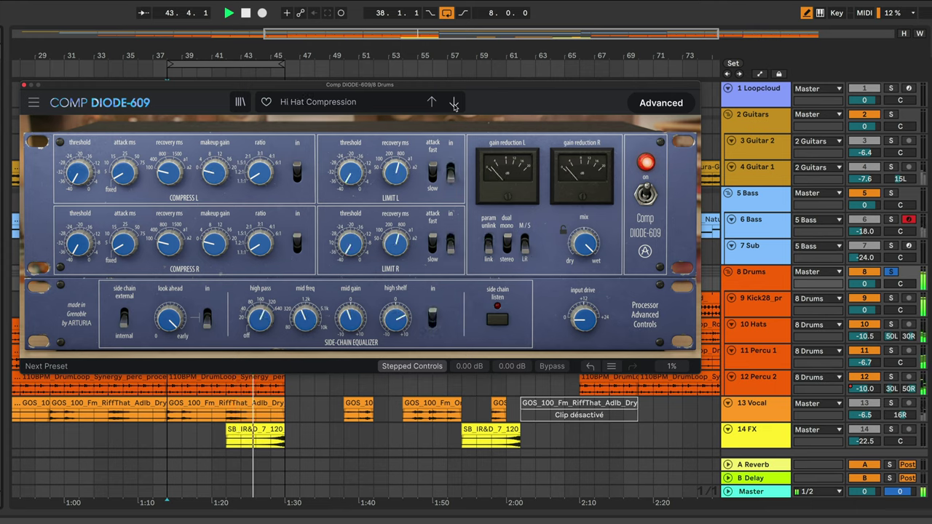
click(454, 105)
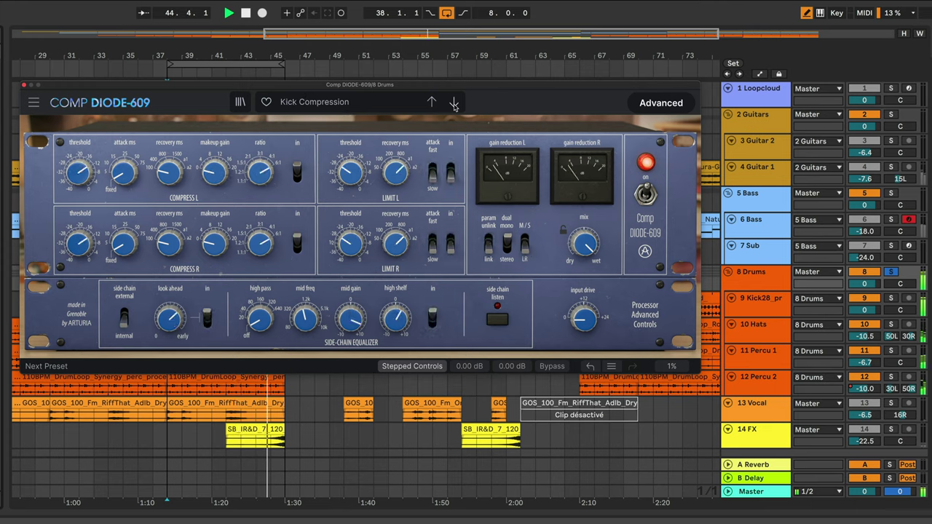
click(453, 105)
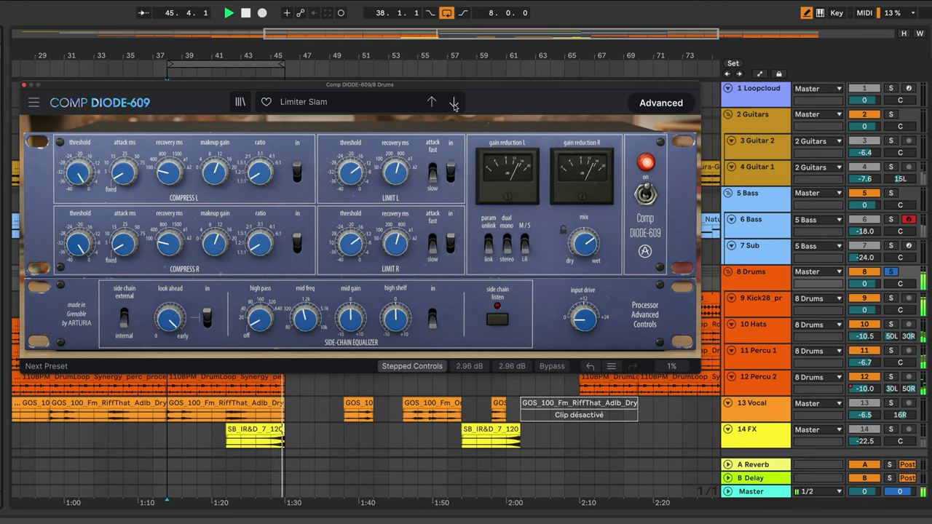
click(454, 105)
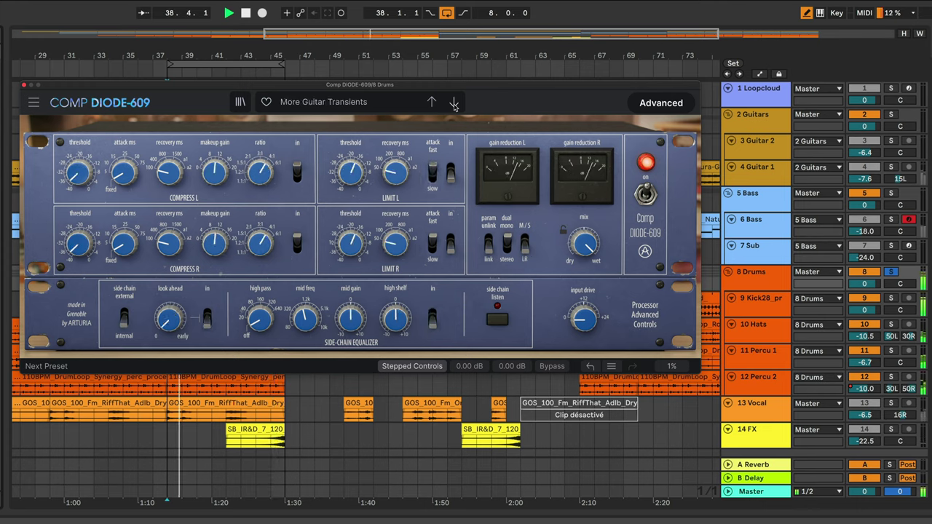
click(453, 105)
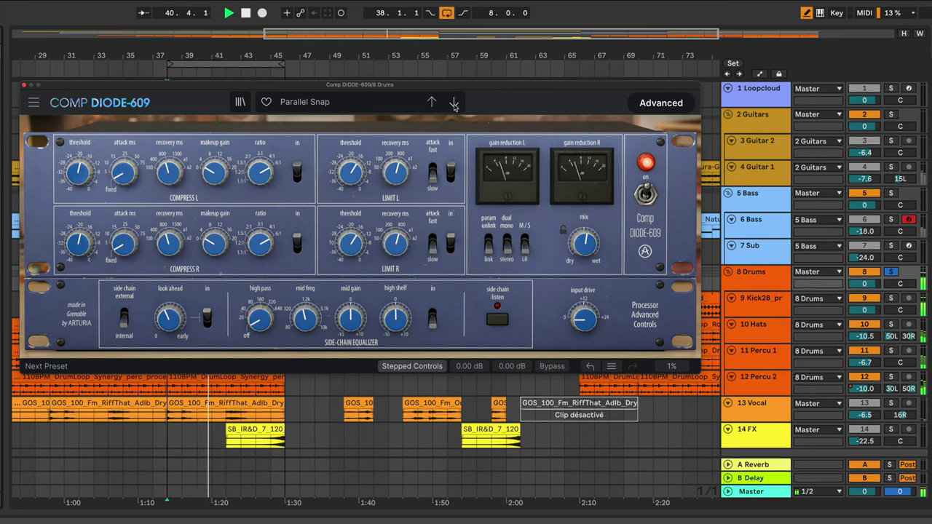
click(454, 105)
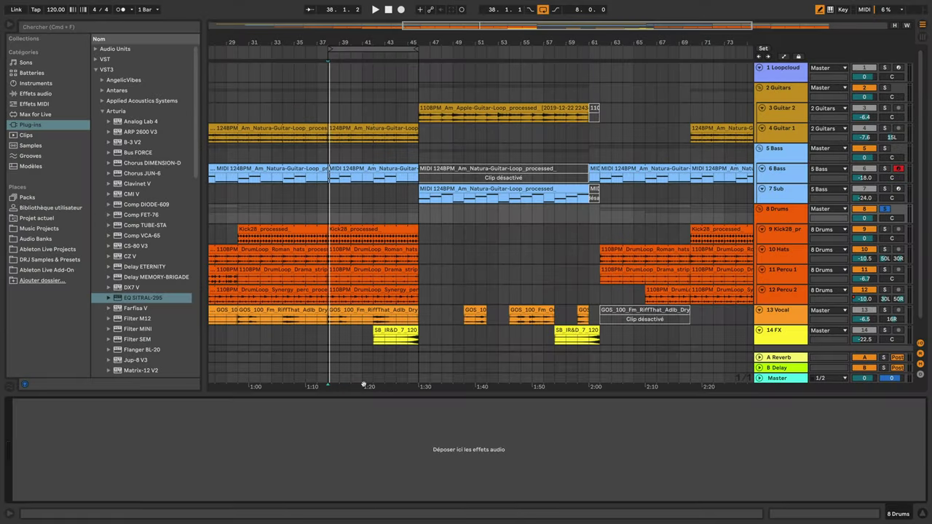
Load the Arturia EQ SITRAL-295 plug-in on the drum group and show its Visualizer
double_click(125, 298)
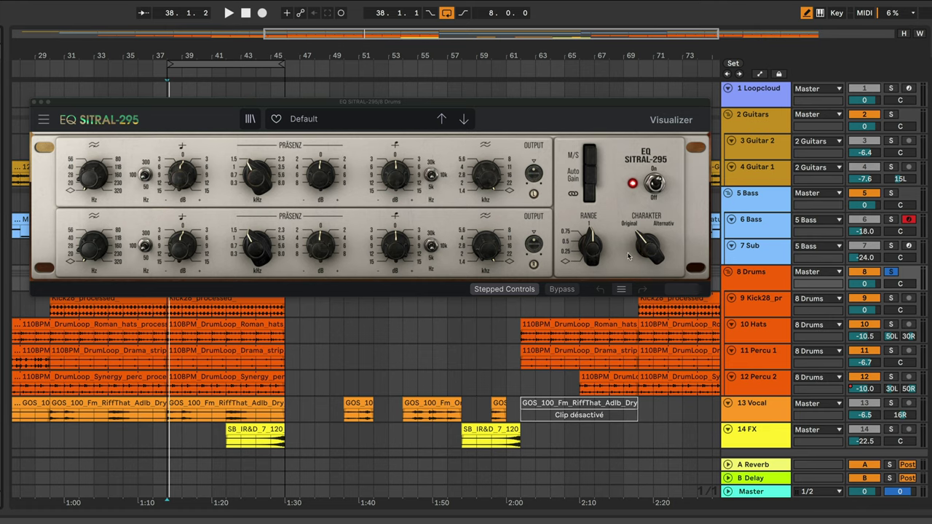
click(665, 121)
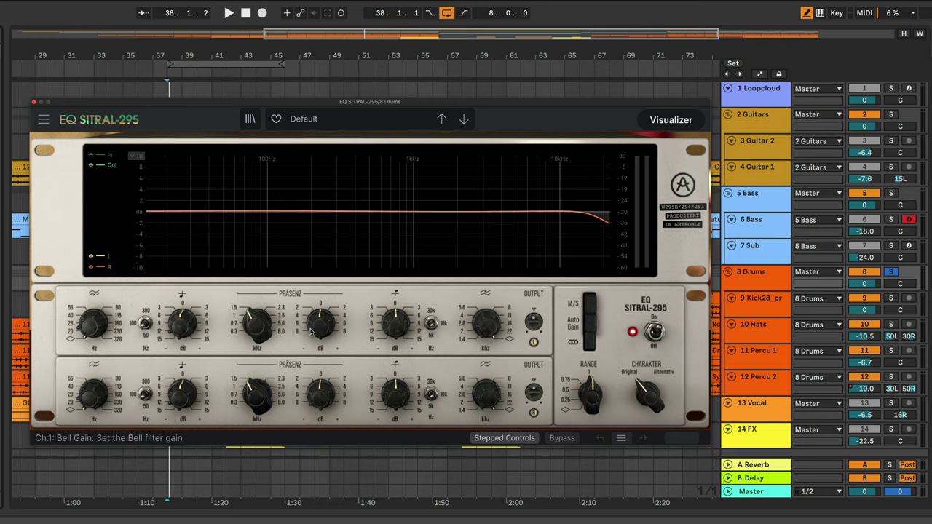
Raise the bell filter gain to about 4 dB and briefly play the drums to view the output spectrum
drag(322, 322, 321, 305)
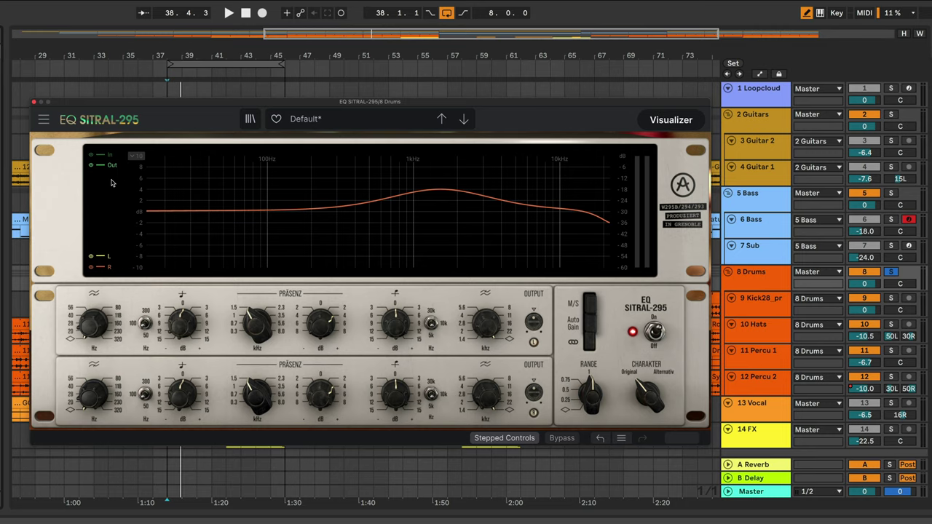
key(space)
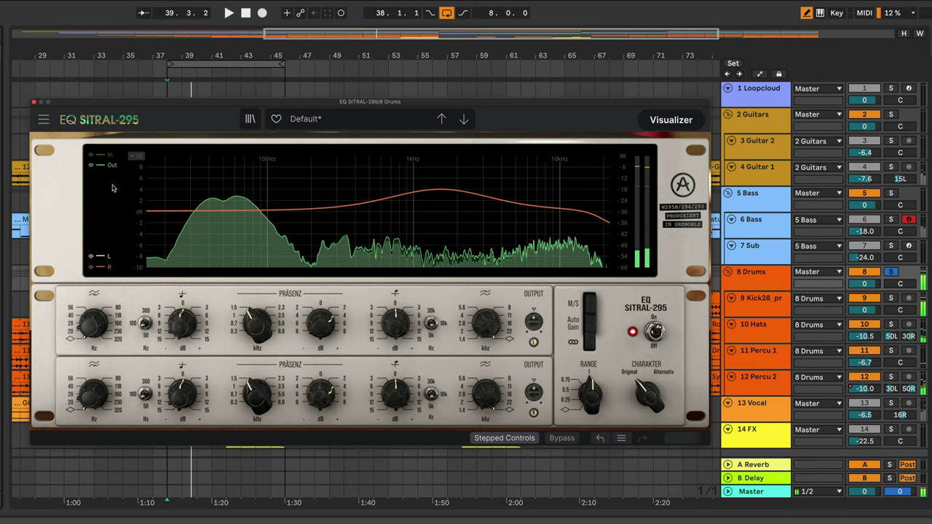
key(space)
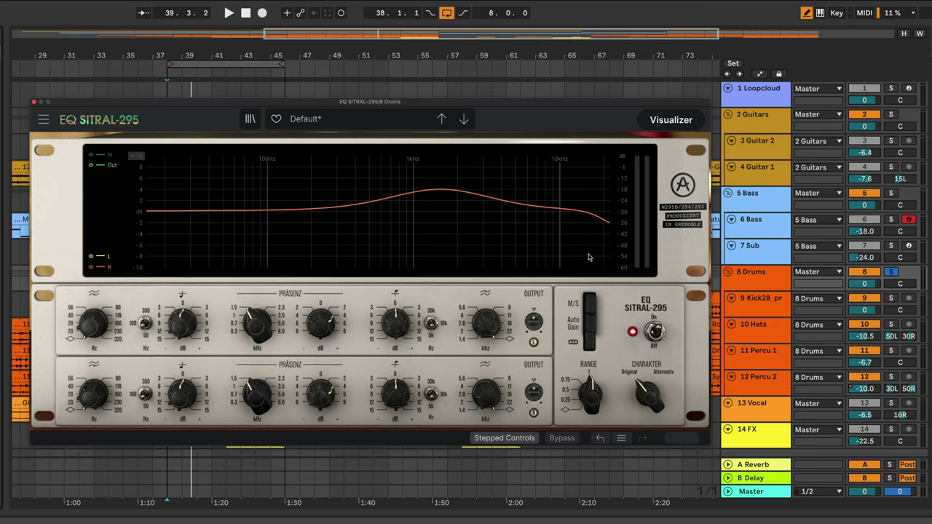
Unlink and relink the two channels, and view the EQ curve scale options without changing the scale
click(590, 348)
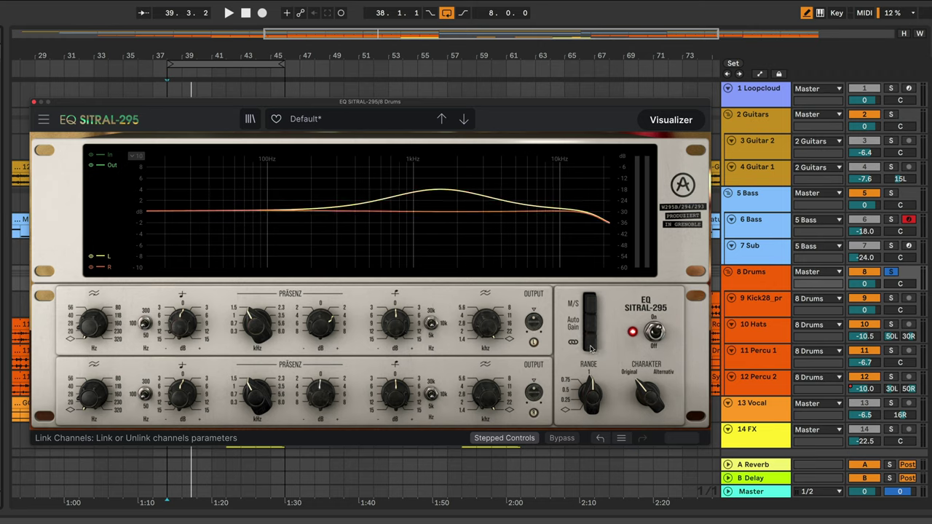
click(590, 348)
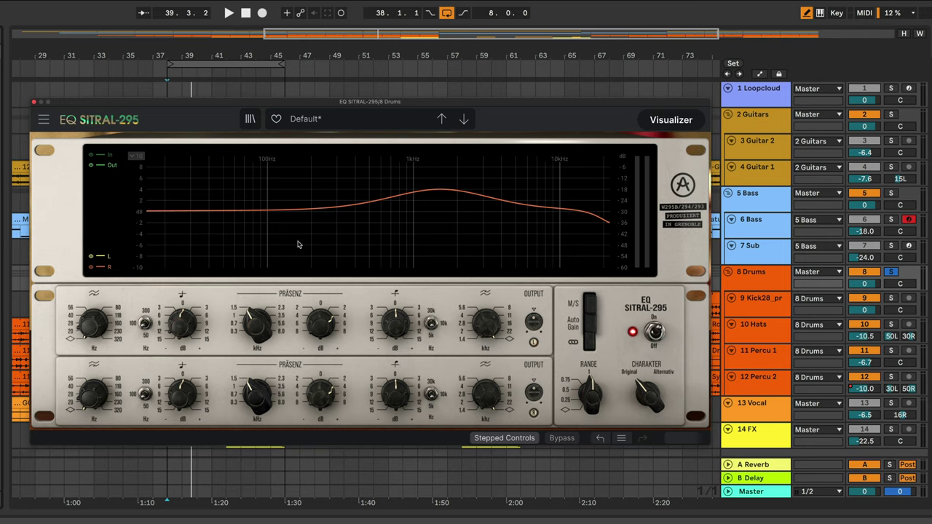
click(137, 156)
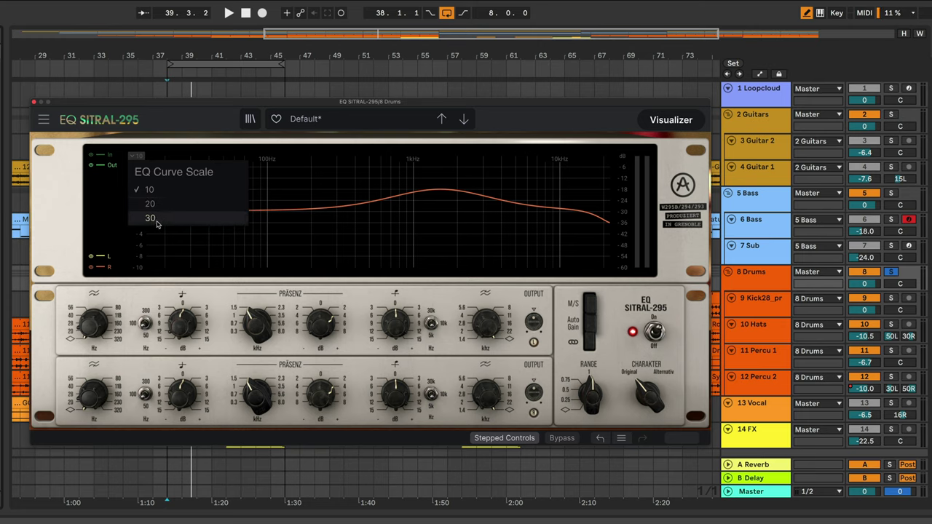
click(109, 222)
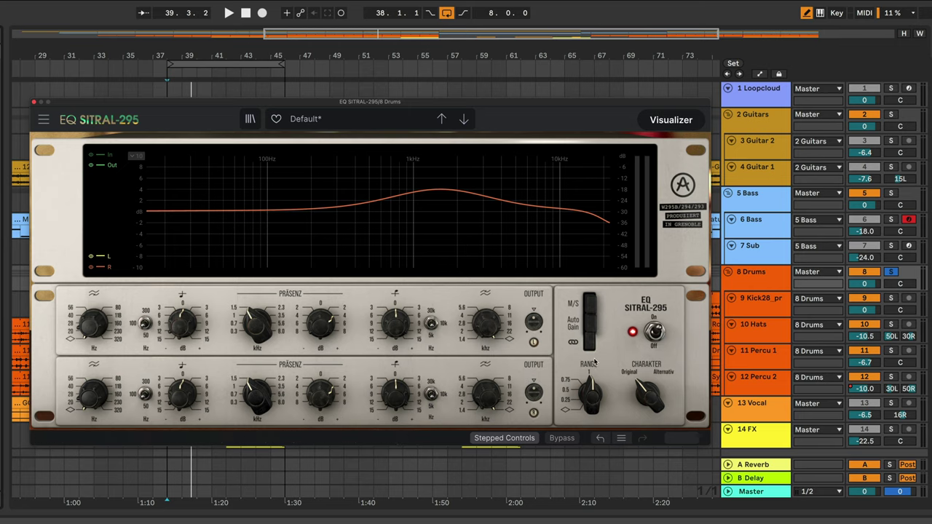
Check the Range, high-pass and low-shelf controls, and raise the bell filter gain to about 6 dB
mouse_move(593, 396)
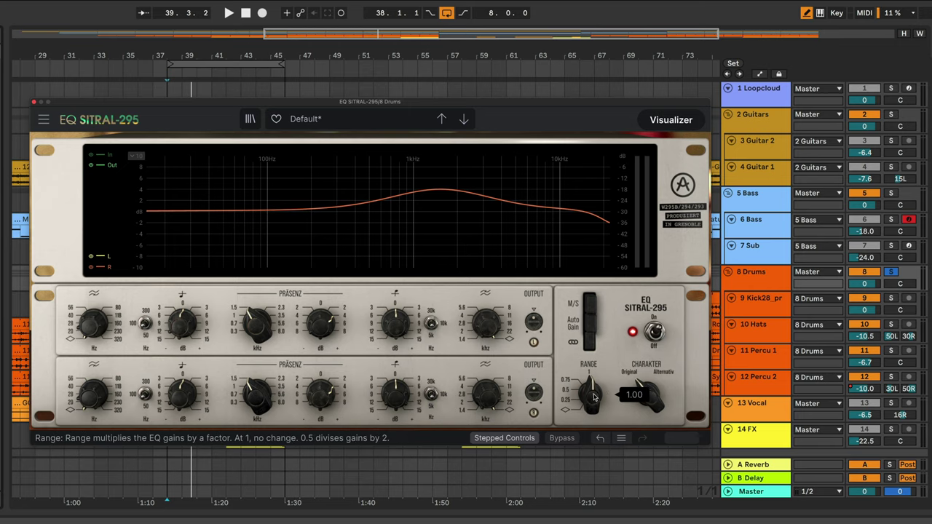
mouse_move(95, 324)
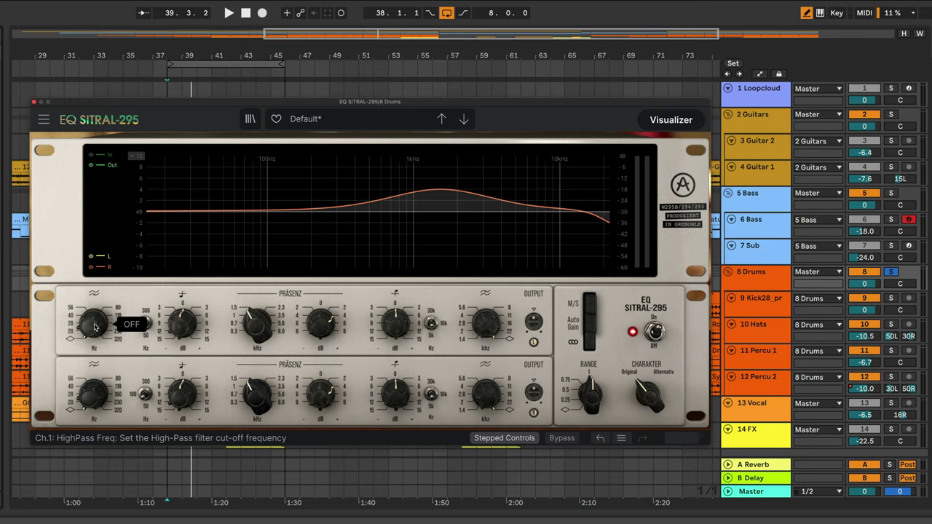
mouse_move(182, 331)
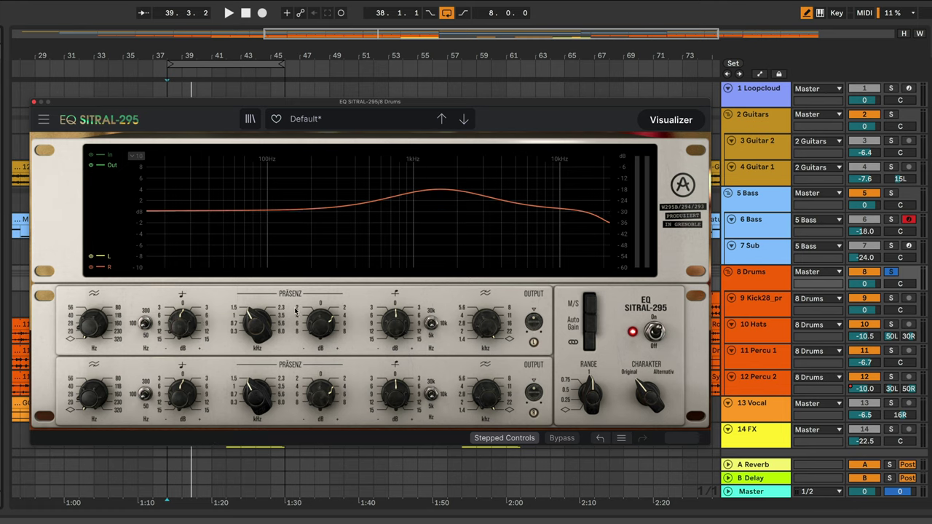
mouse_move(308, 326)
mouse_down()
mouse_move(307, 310)
mouse_move(307, 340)
mouse_move(307, 316)
mouse_move(318, 330)
mouse_up()
mouse_move(317, 330)
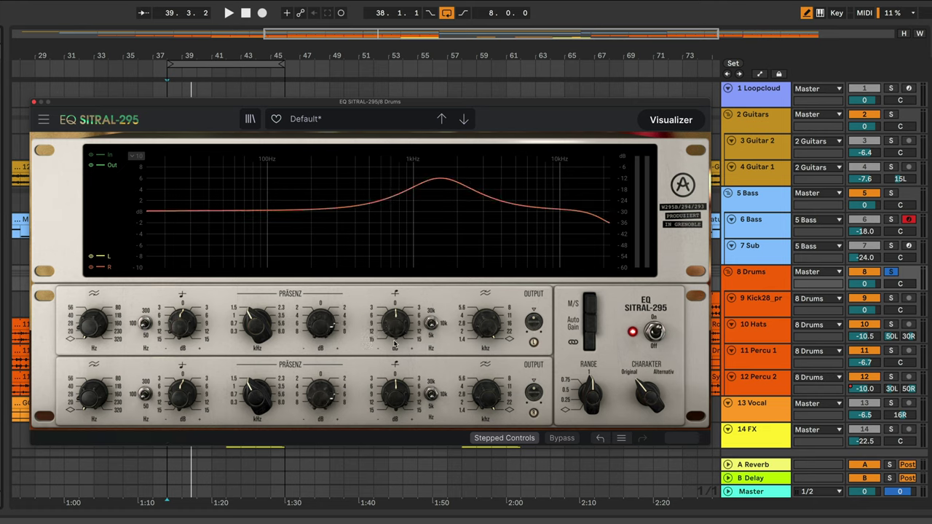
Try the high-shelf gain while keeping it at 0 dB, and cut the low-shelf gain to about -7 dB
mouse_move(398, 336)
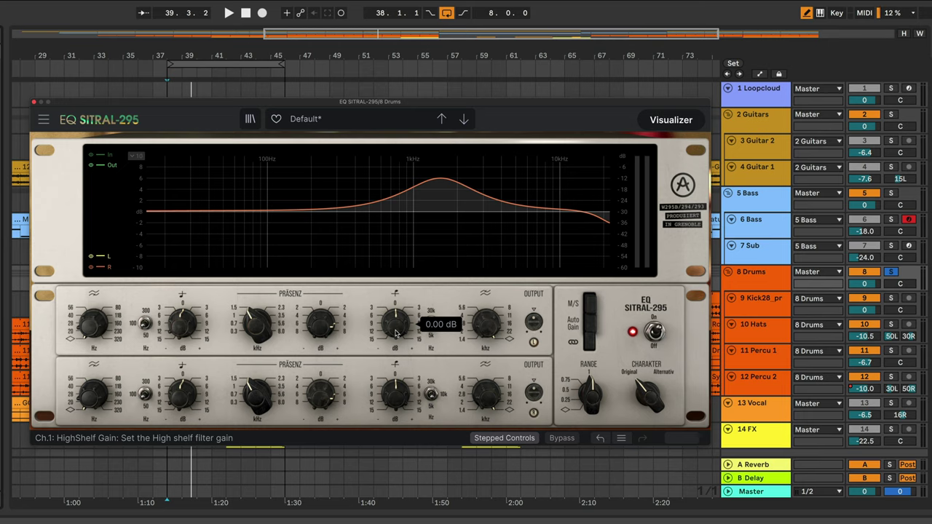
mouse_move(396, 333)
mouse_down()
mouse_move(397, 324)
mouse_move(397, 333)
mouse_up()
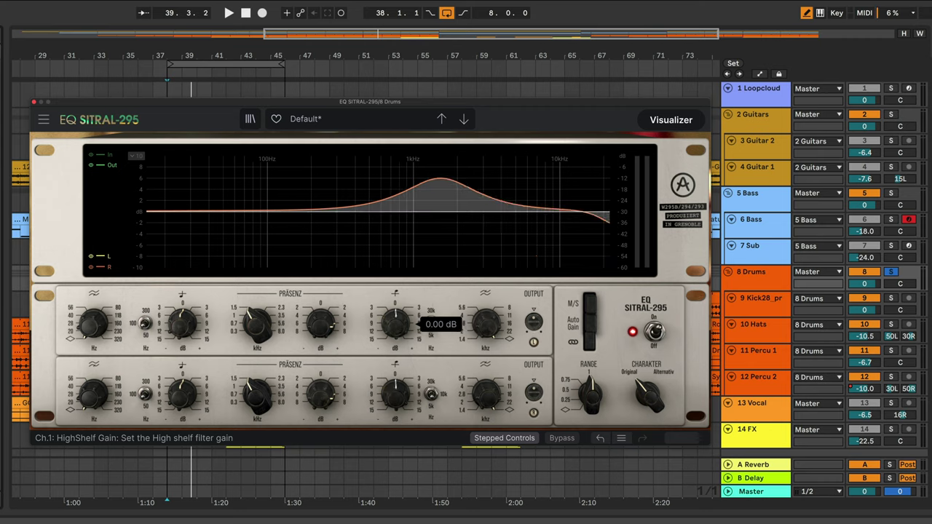
drag(182, 331, 182, 340)
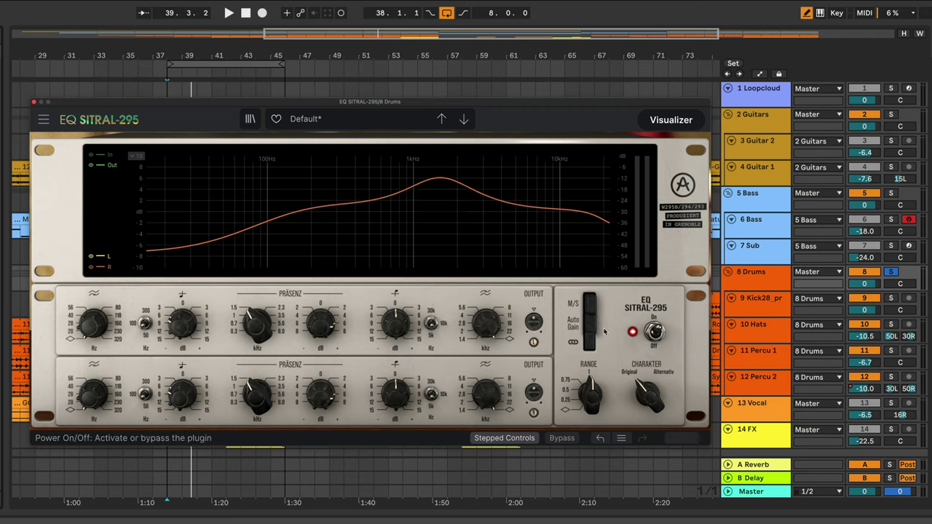
Check the high-shelf and low-pass controls, and try the channel's output trim before resetting it to 0 dB
mouse_move(405, 331)
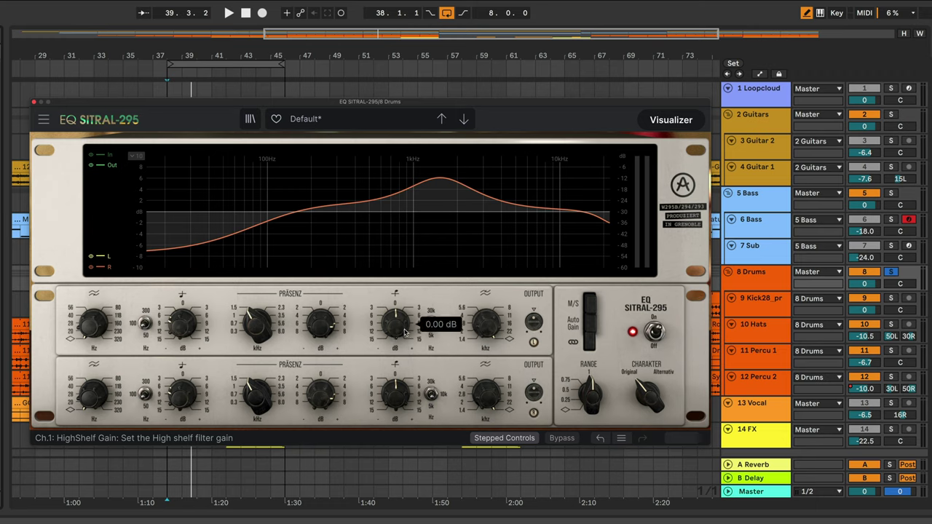
mouse_move(473, 322)
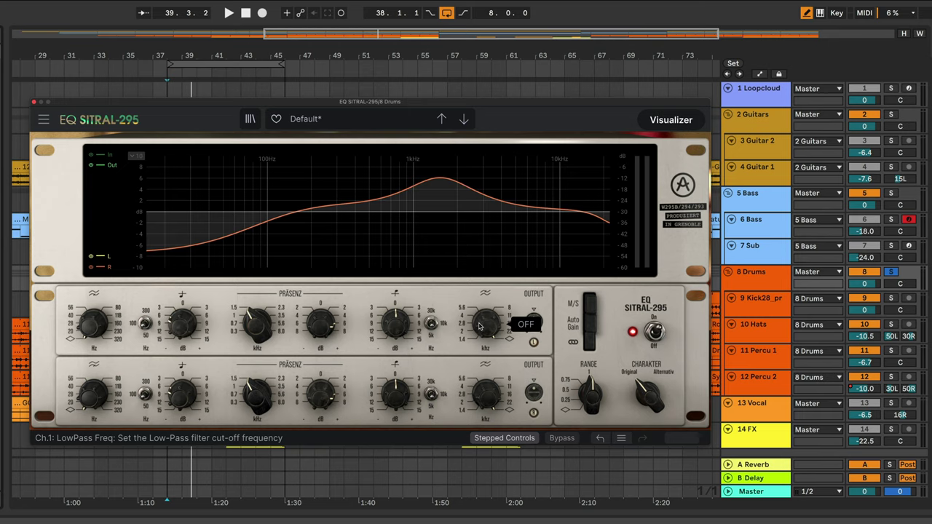
mouse_move(536, 327)
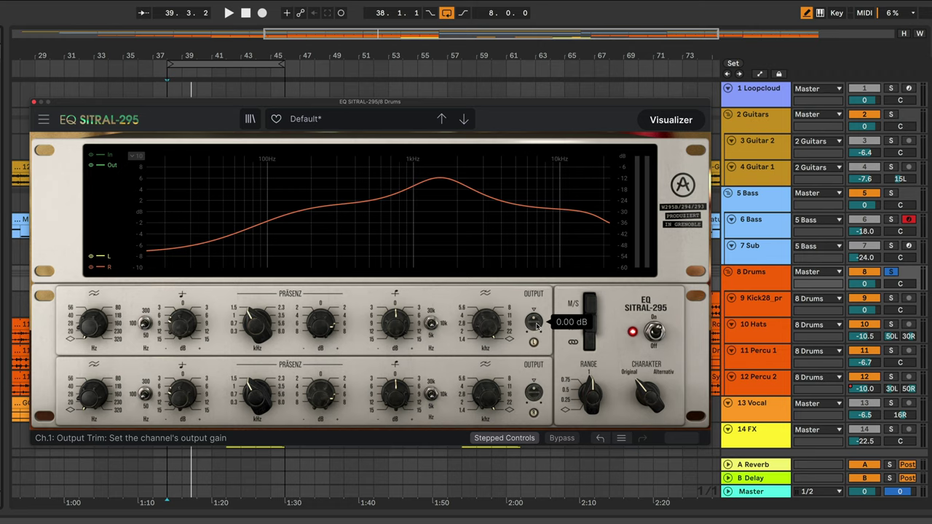
mouse_move(533, 324)
mouse_down()
mouse_move(534, 353)
mouse_move(533, 326)
mouse_up()
double_click(533, 324)
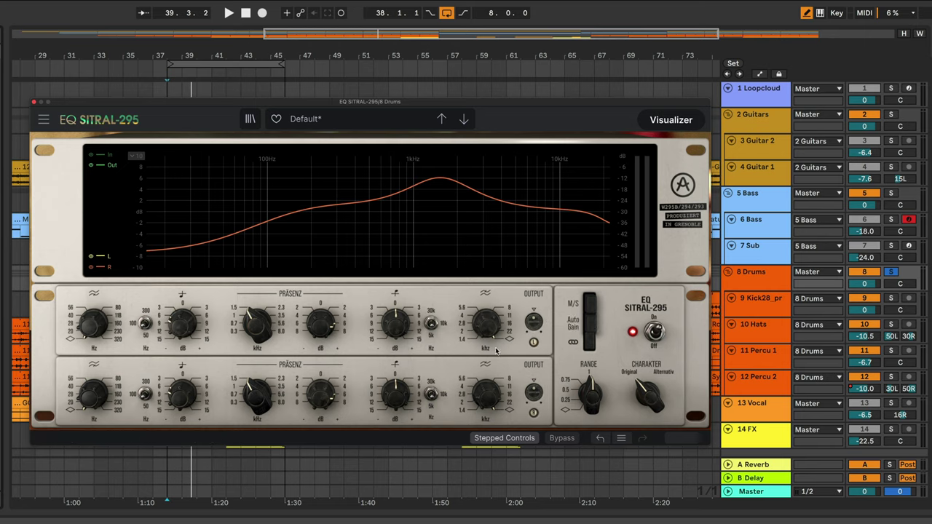
Reset the EQ by loading the Default preset from the Template type
click(348, 124)
mouse_move(395, 186)
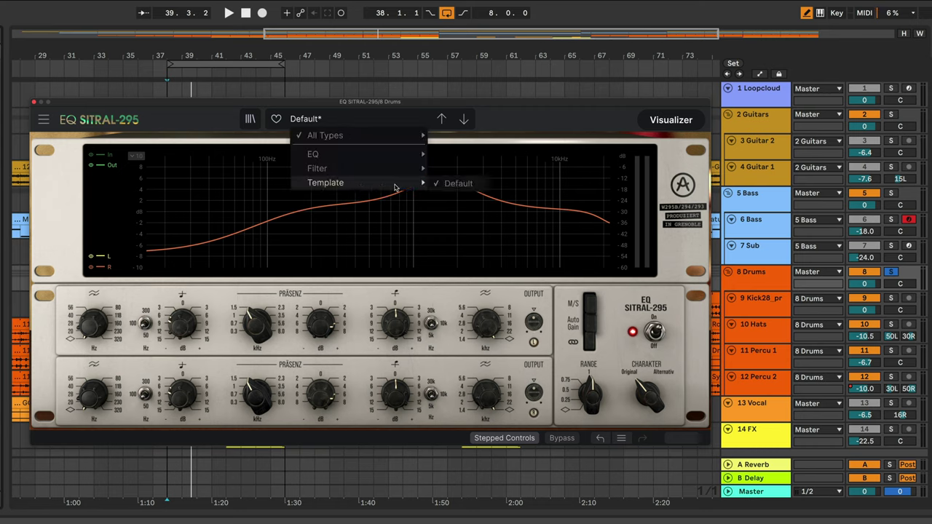
click(451, 184)
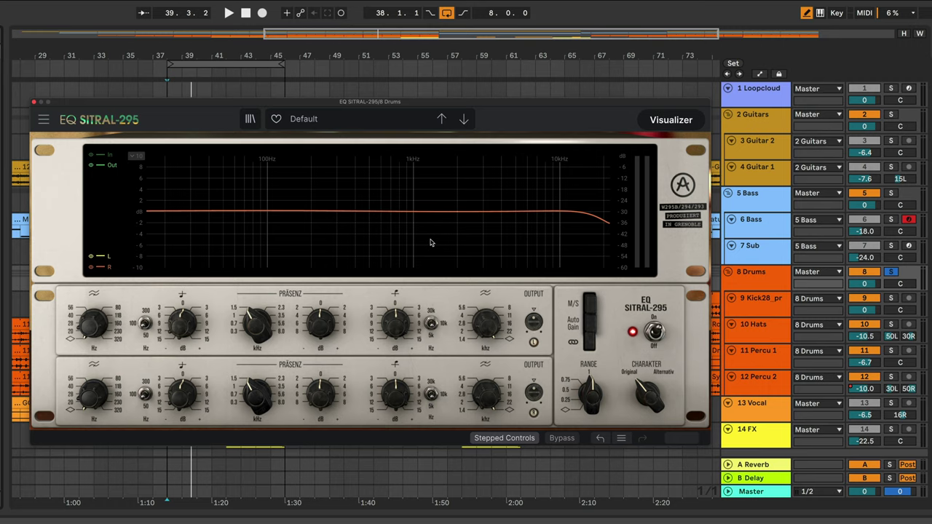
Play the drums through the default EQ, stop and restart playback, and switch the EQ off to compare
key(space)
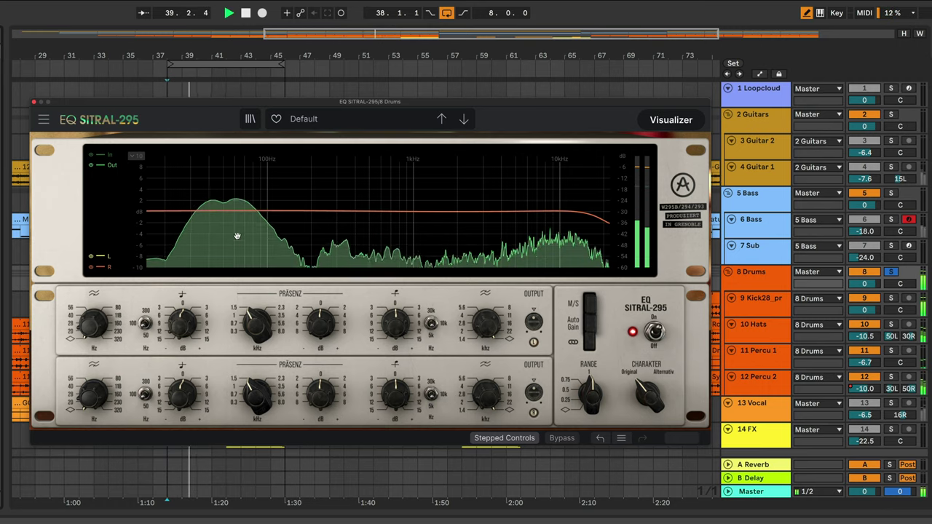
key(space)
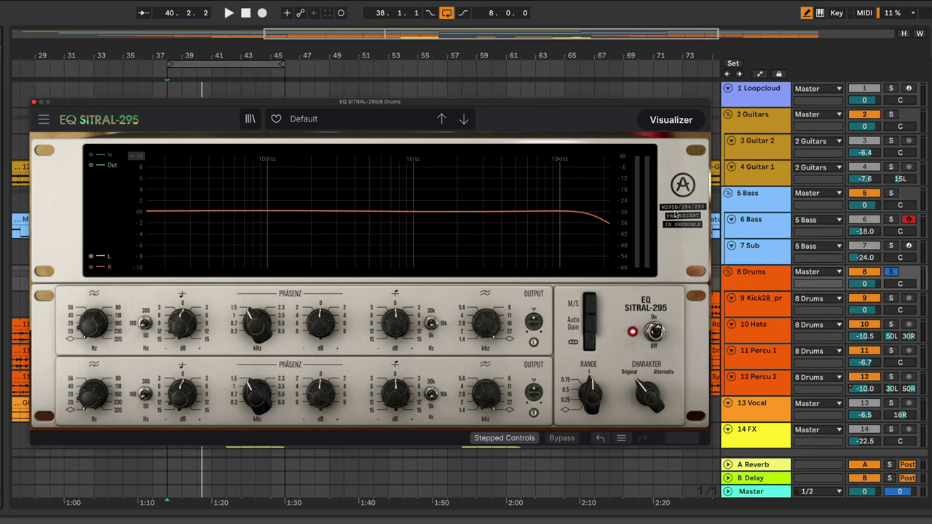
key(space)
click(654, 331)
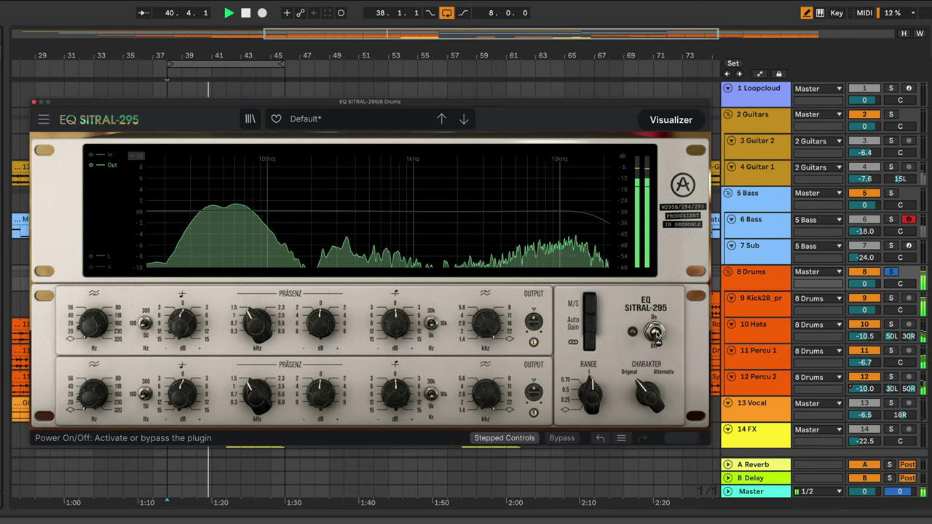
Switch the EQ back on, and stop and restart the drum playback
click(655, 334)
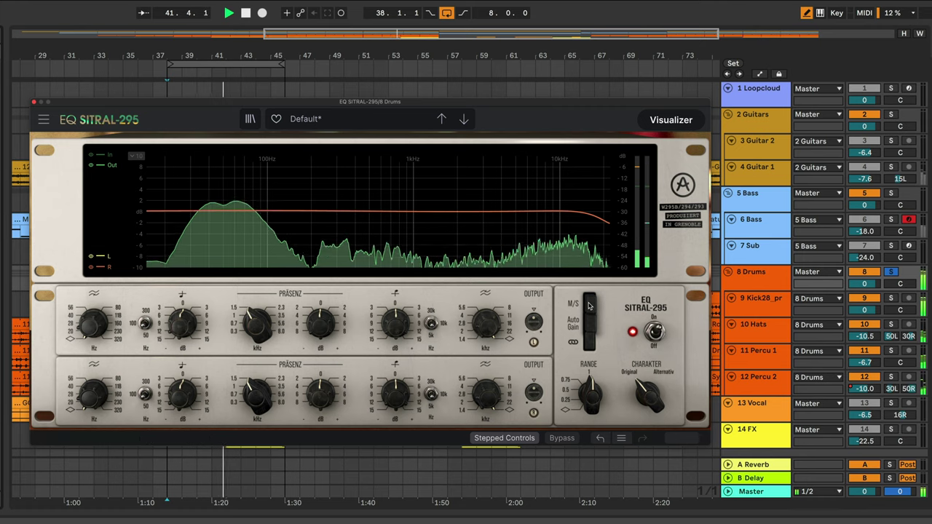
key(space)
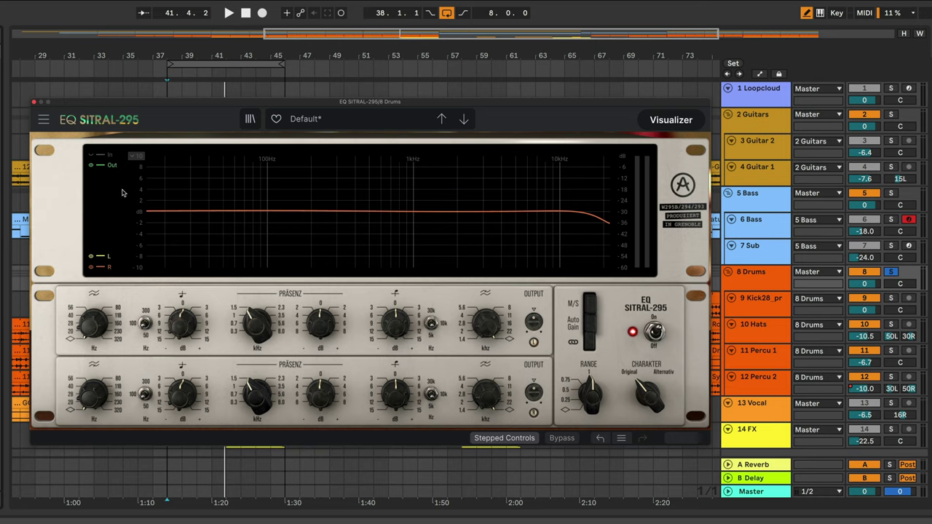
key(space)
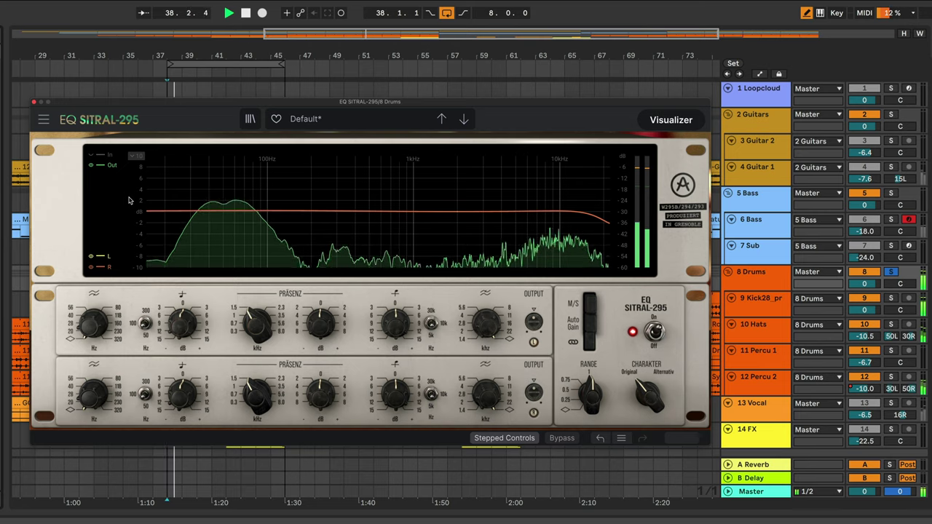
Hide the visualizer's output spectrum during playback, show it again to compare, and stop the drums
key(space)
click(91, 166)
key(space)
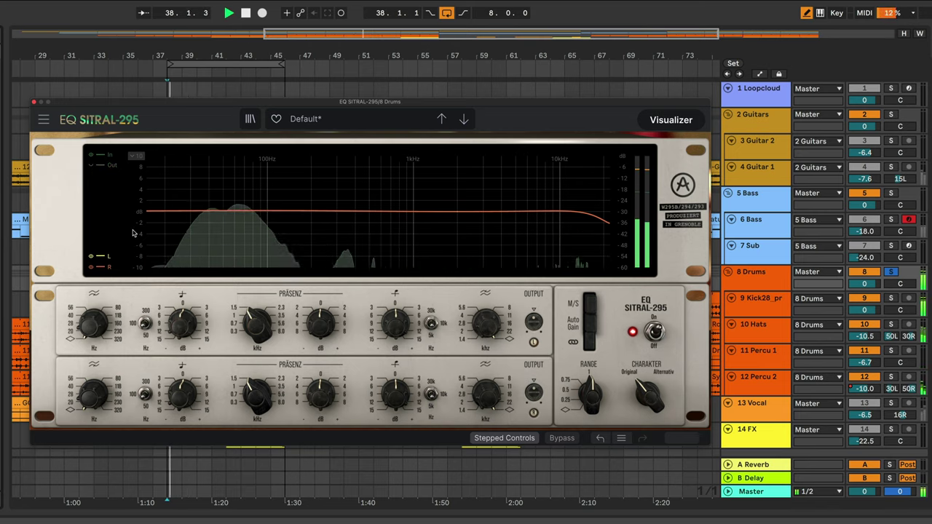
click(91, 165)
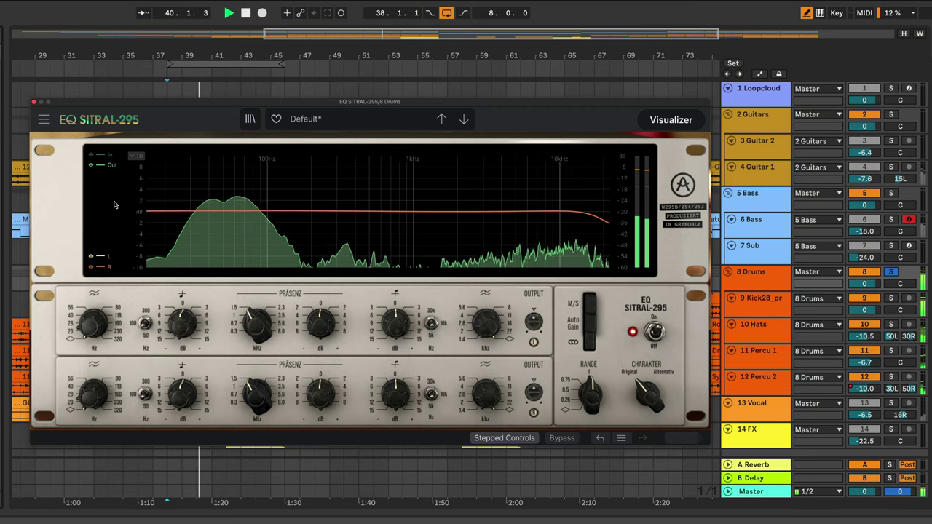
key(space)
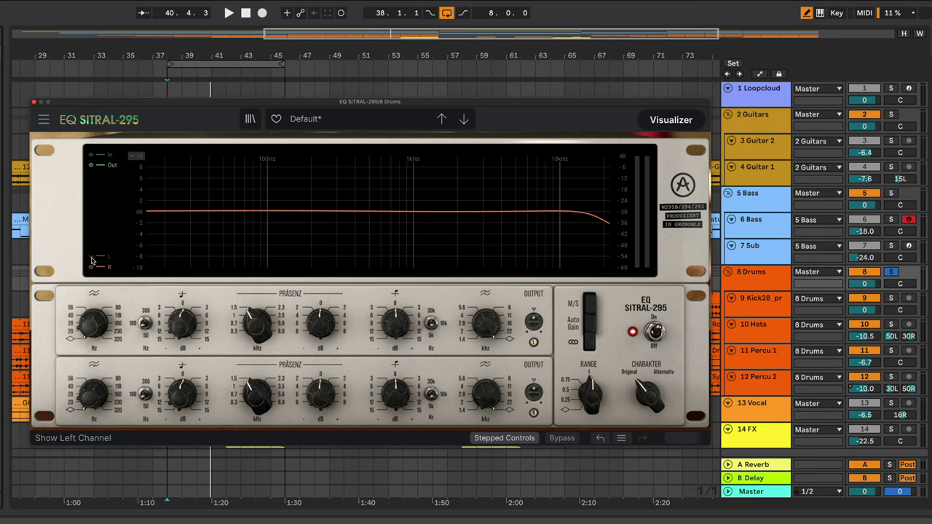
Play the drums and check the left and right channel curves separately in the visualizer, leaving both shown
key(space)
click(91, 257)
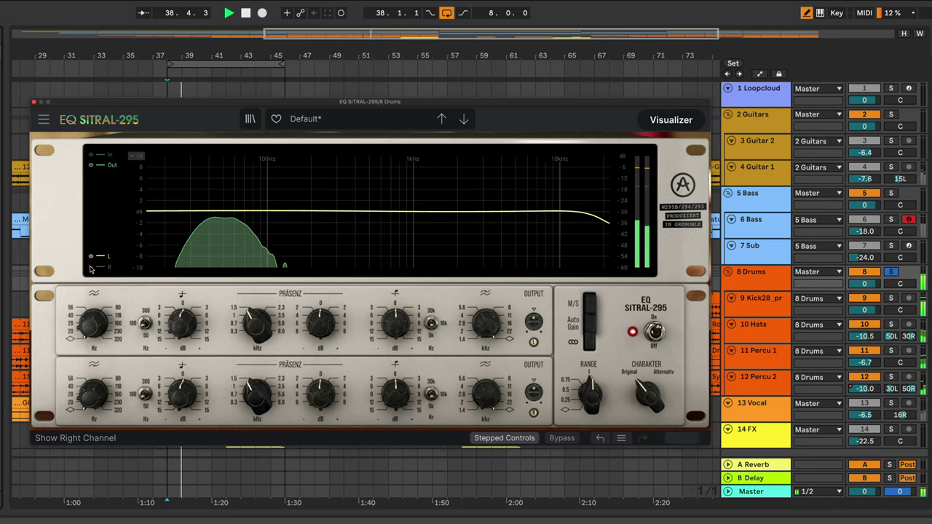
click(91, 268)
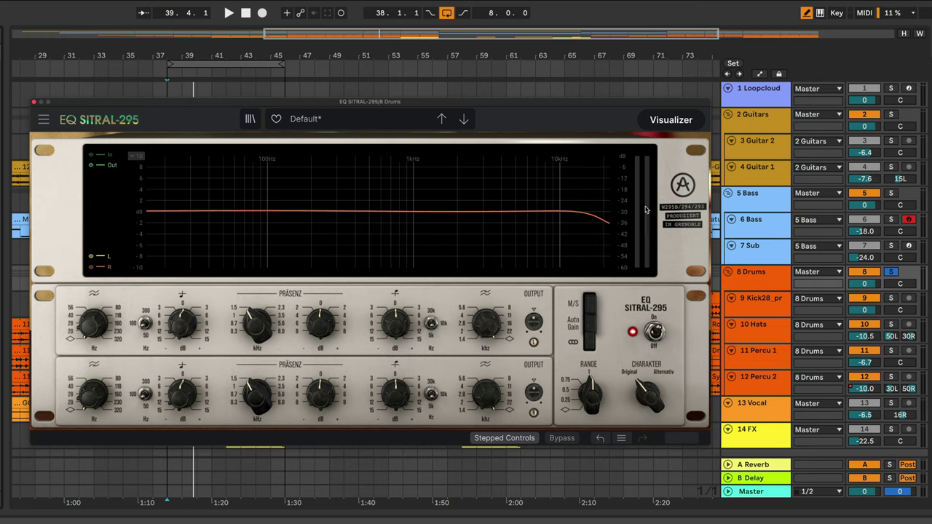
Play the drums while boosting the high-shelf and bell gains and setting the bell frequency to 1000 Hz
key(space)
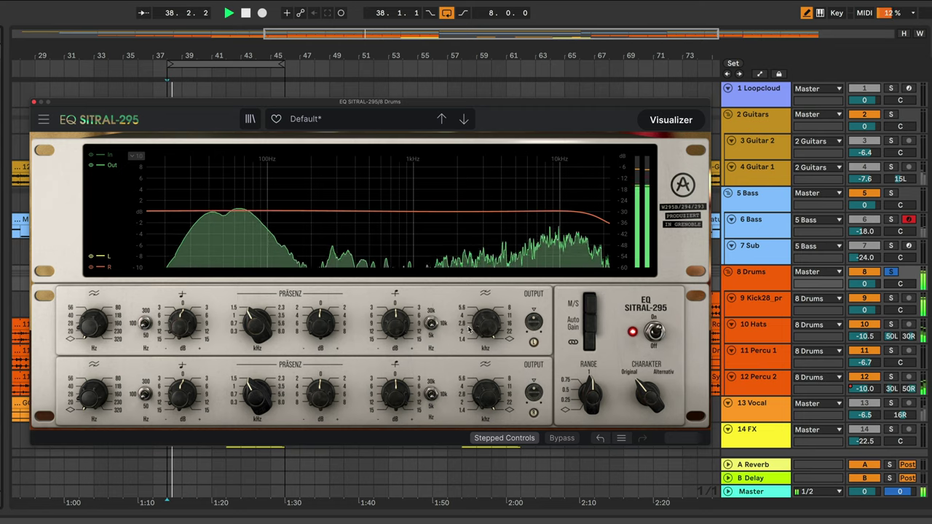
mouse_move(92, 325)
mouse_down()
mouse_move(93, 300)
mouse_move(93, 324)
mouse_up()
drag(396, 325, 397, 313)
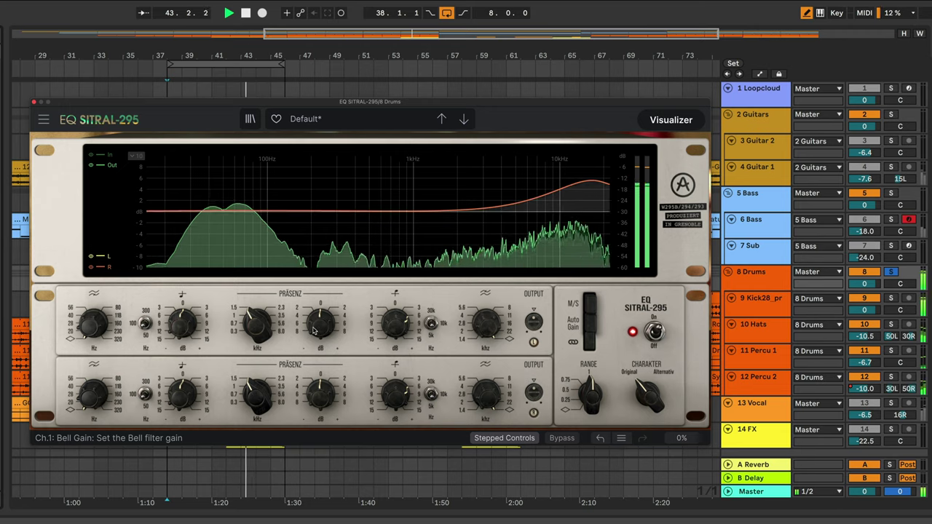
drag(316, 328, 316, 310)
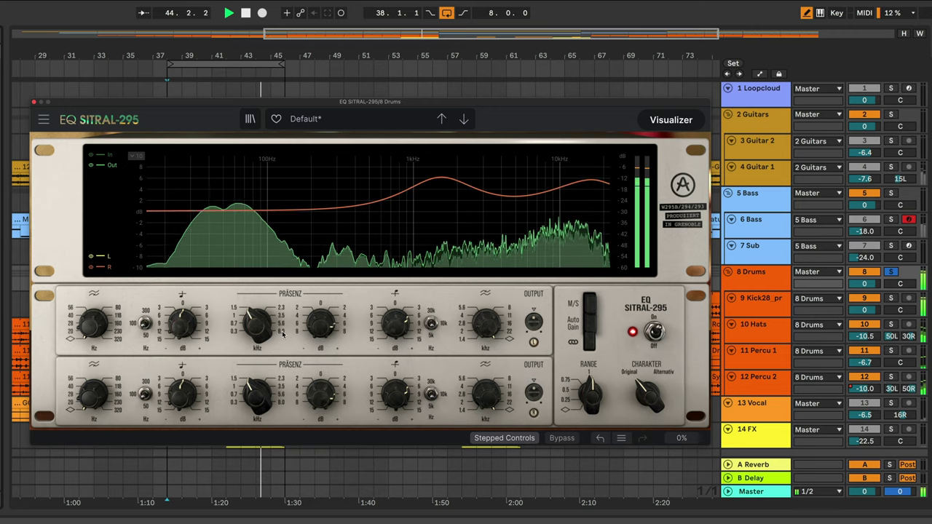
drag(257, 331, 256, 338)
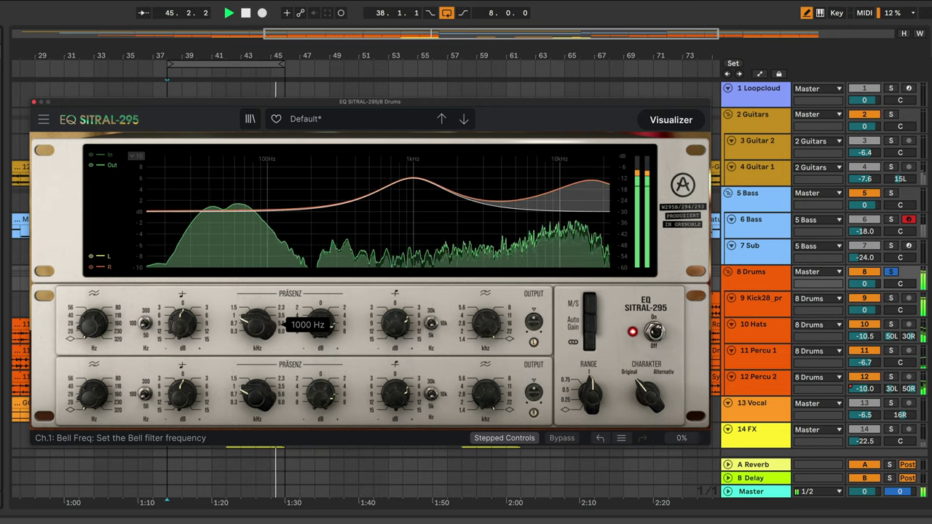
Try a low-shelf boost, reduce it to +3 dB, return it to 0 dB, and stop playback
drag(188, 322, 188, 311)
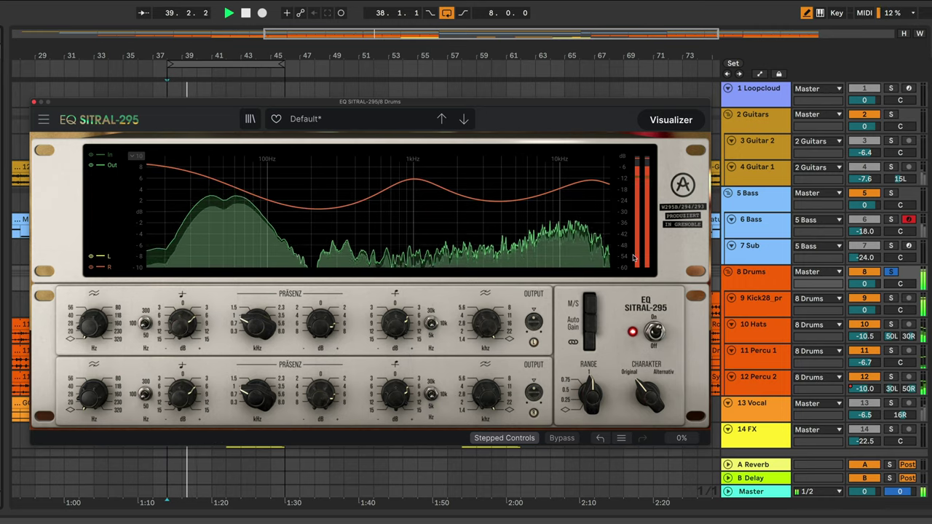
drag(187, 313, 187, 317)
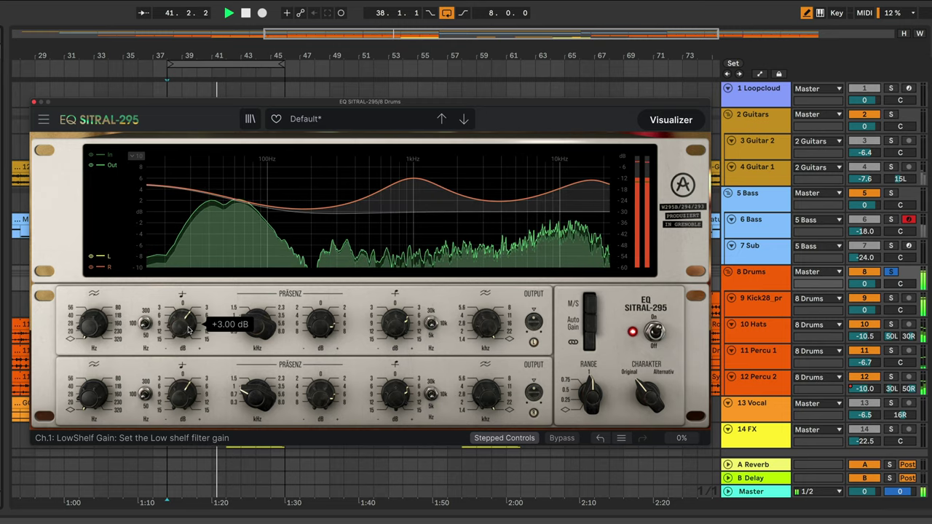
drag(181, 330, 180, 334)
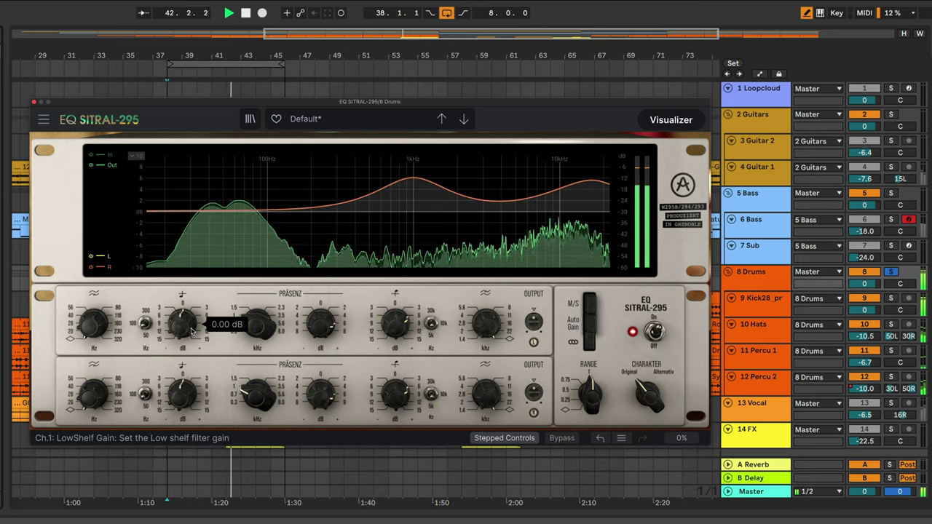
key(space)
Unlink and relink the two channels, and raise the linked low-shelf gain to about +3 dB
mouse_move(244, 321)
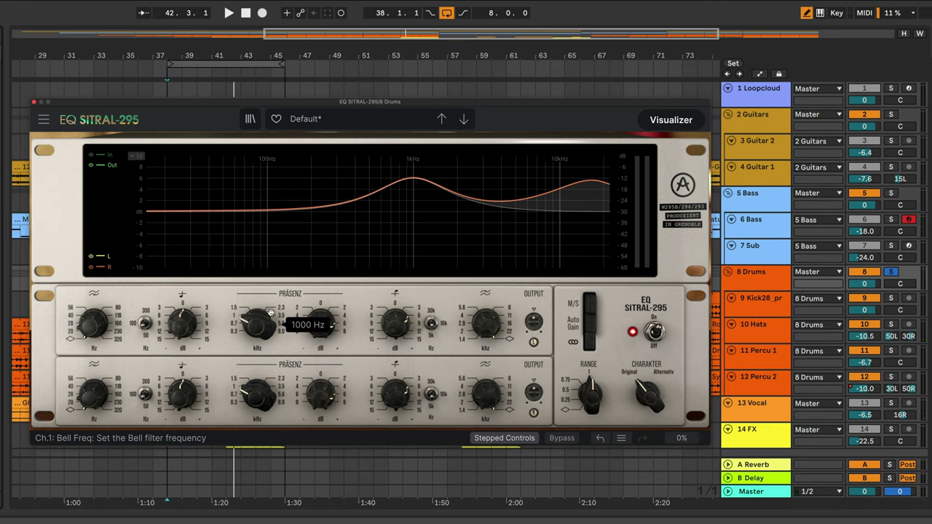
click(590, 348)
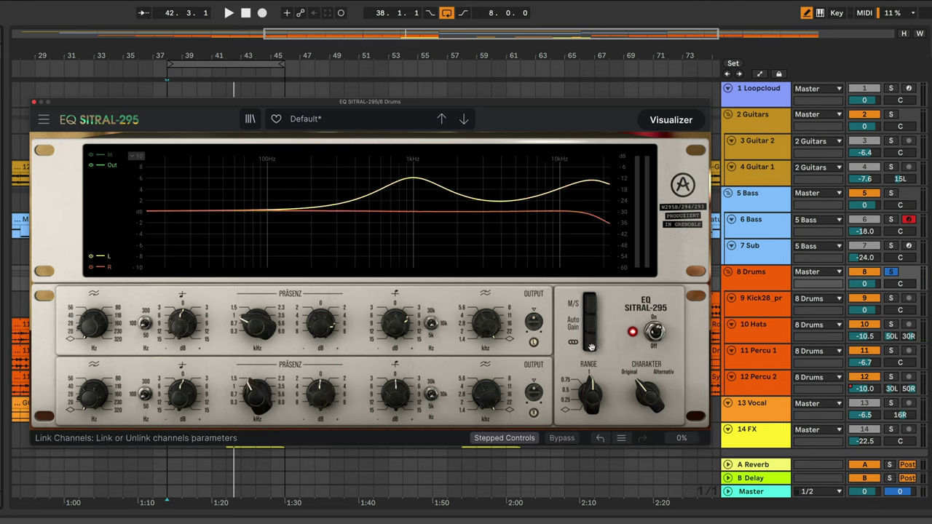
click(590, 348)
mouse_move(182, 324)
mouse_down()
mouse_move(182, 295)
mouse_move(182, 336)
mouse_move(182, 325)
mouse_up()
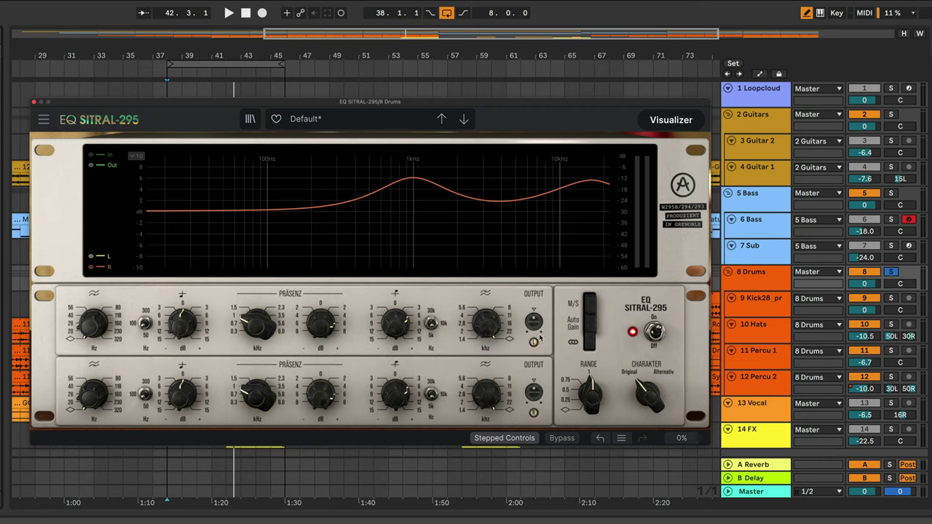
mouse_move(182, 325)
mouse_down()
mouse_move(182, 306)
mouse_move(182, 315)
mouse_up()
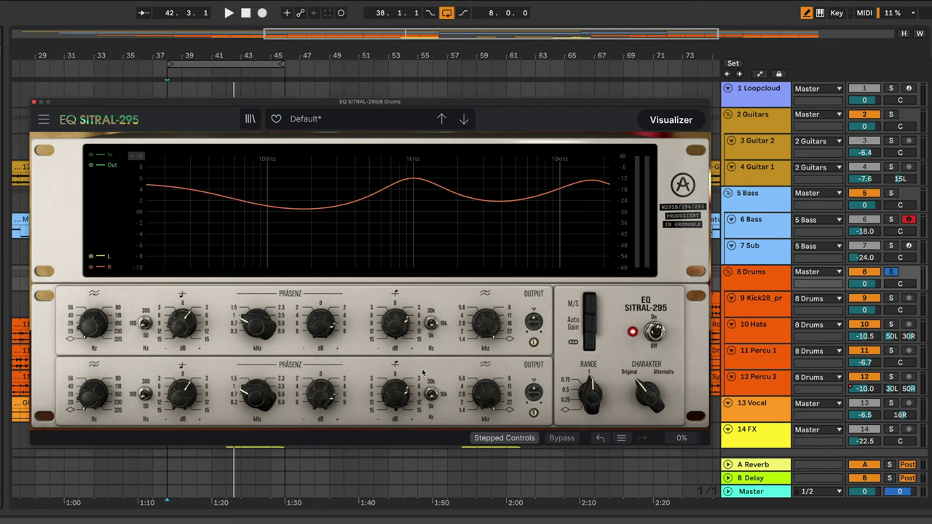
Unlink the channels, set channel 1's low shelf to -3 dB and boost channel 2's about 3 dB, and relink them
click(582, 347)
mouse_move(182, 340)
mouse_down()
mouse_move(182, 363)
mouse_move(182, 342)
mouse_move(182, 353)
mouse_up()
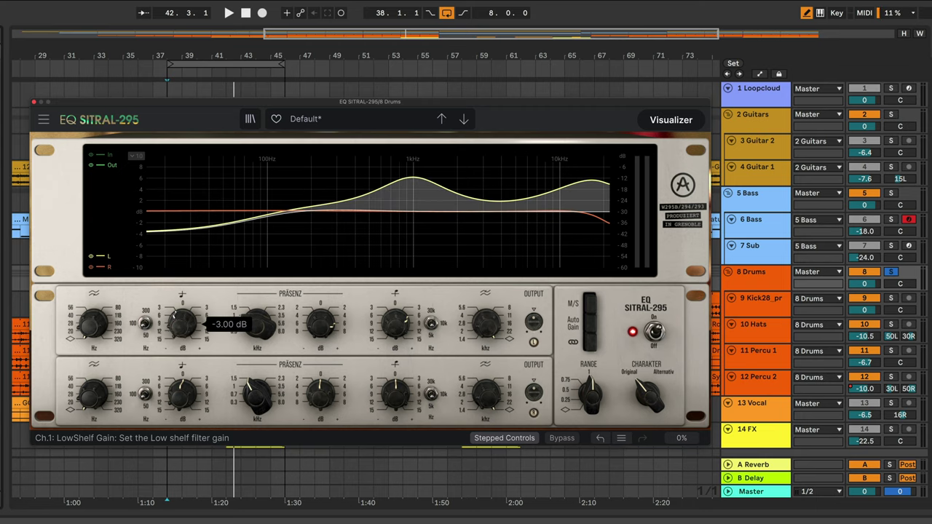
mouse_move(182, 393)
mouse_down()
mouse_move(182, 364)
mouse_move(182, 382)
mouse_up()
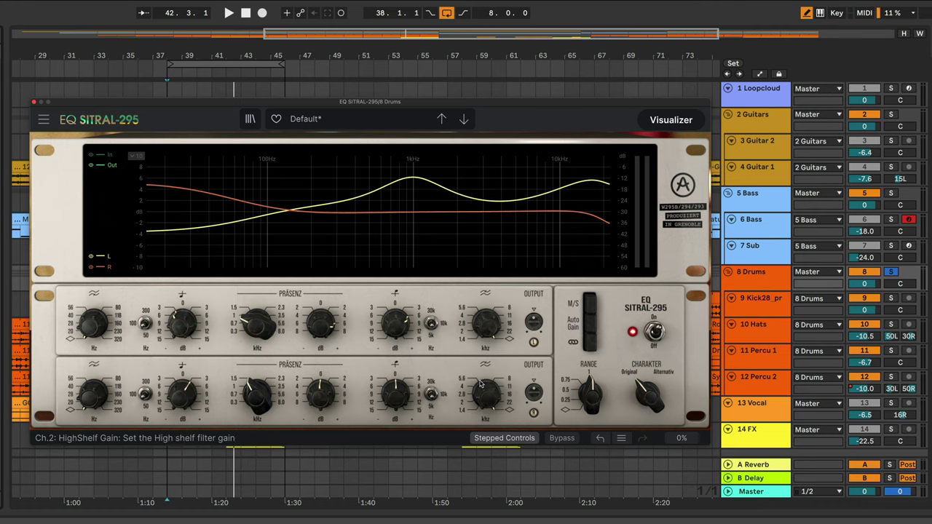
click(590, 347)
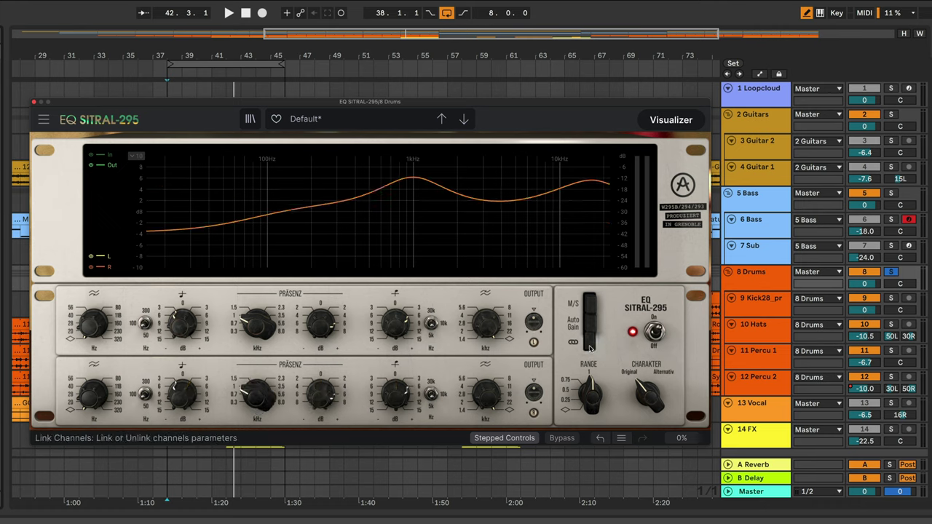
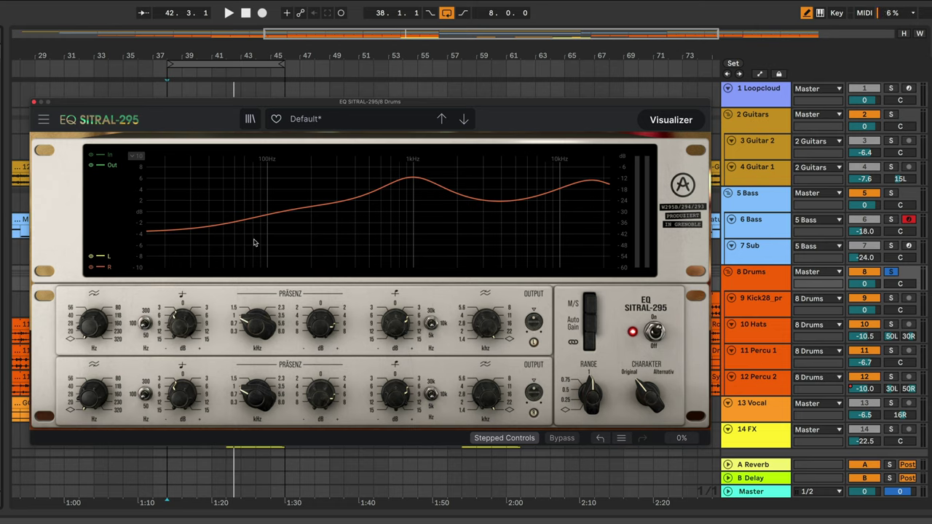
Cut the linked high-shelf gain, and turn Stepped Controls back on to try the bell frequency
mouse_move(255, 331)
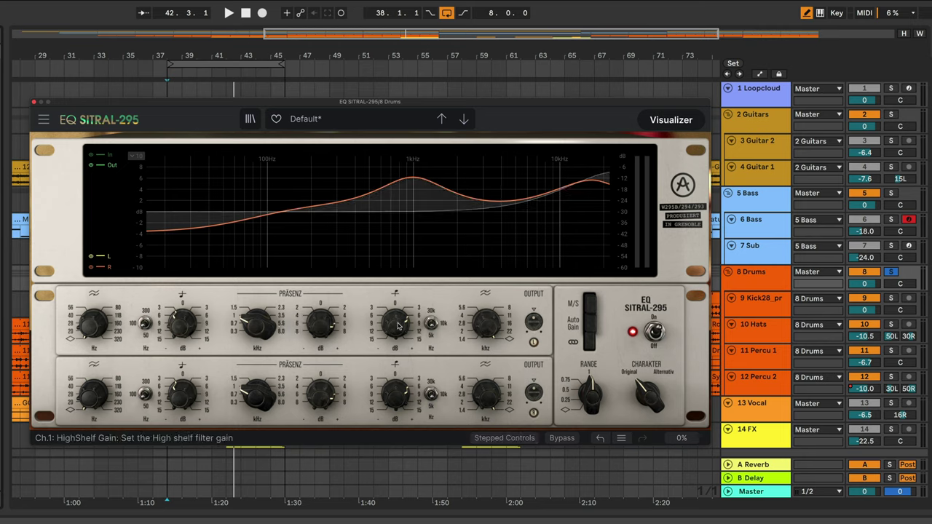
drag(396, 331, 369, 338)
click(493, 441)
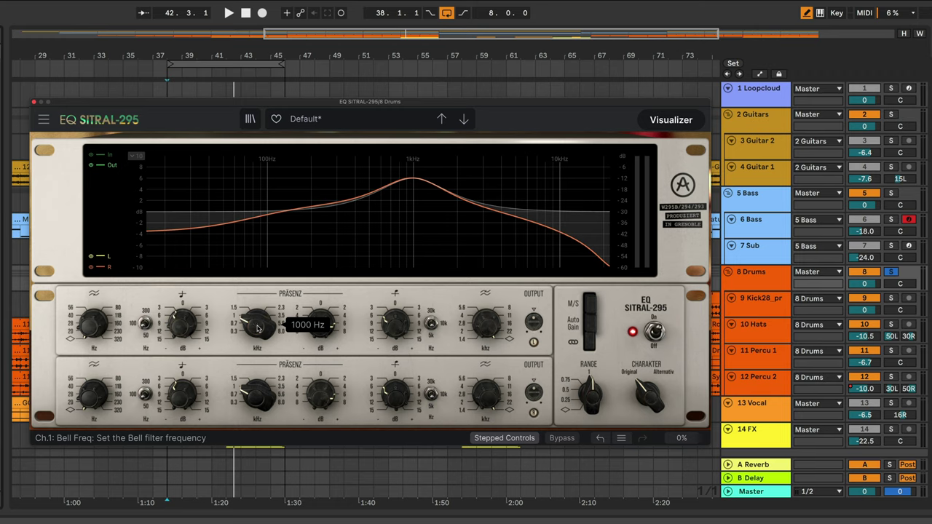
mouse_move(267, 327)
mouse_down()
mouse_move(266, 309)
mouse_move(266, 319)
mouse_up()
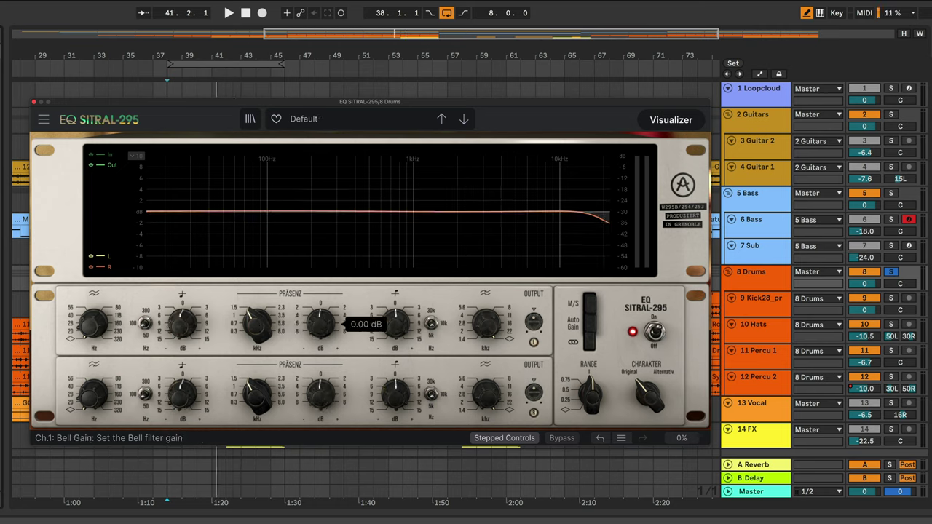
Play the drums with the bell gain at +4 dB and with a deep bell cut, stop, and reset the gain to 0 dB
drag(320, 325, 320, 299)
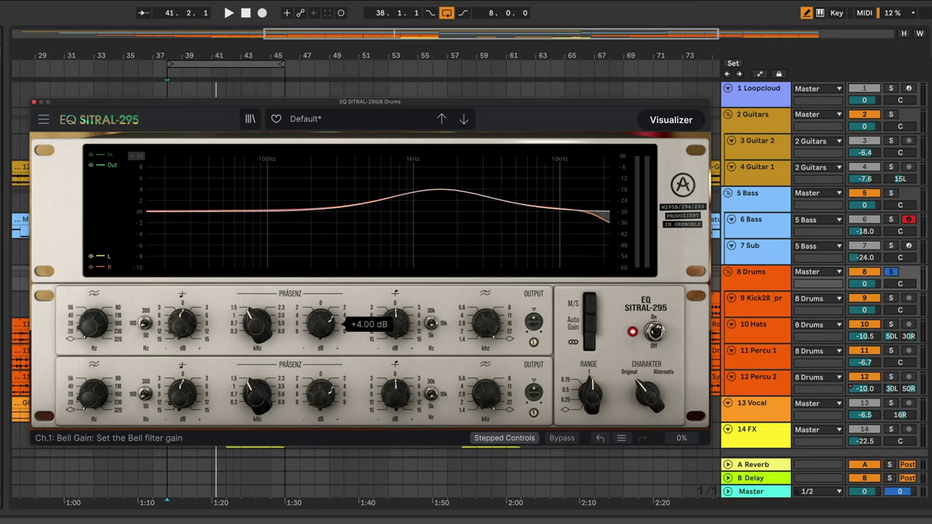
key(space)
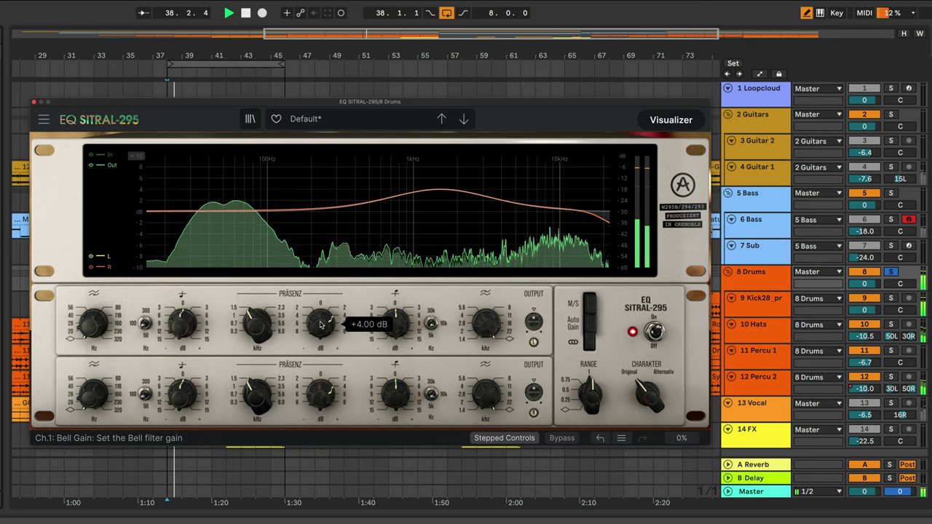
drag(320, 328, 320, 396)
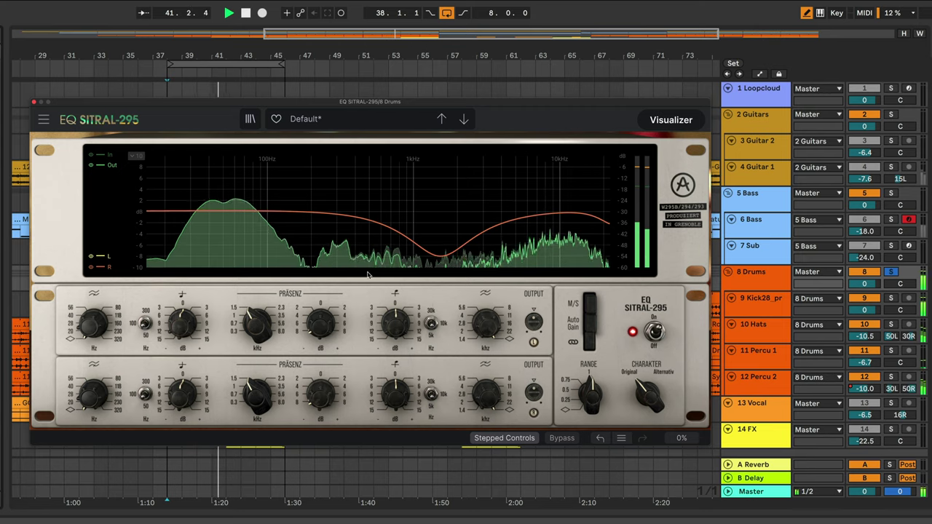
key(space)
double_click(318, 324)
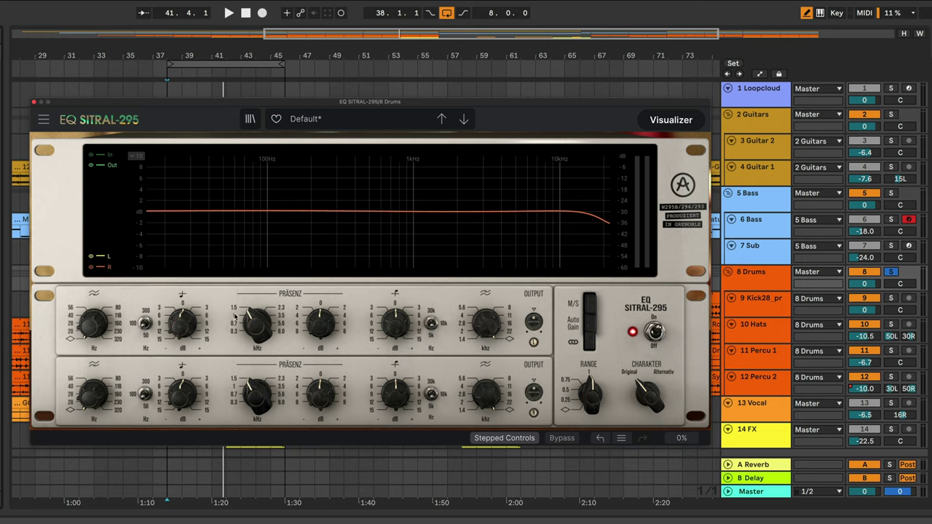
Raise the bell gain to +4 dB and, with the drums playing, lower the bell frequency through 1000 Hz to 700 Hz
mouse_move(260, 326)
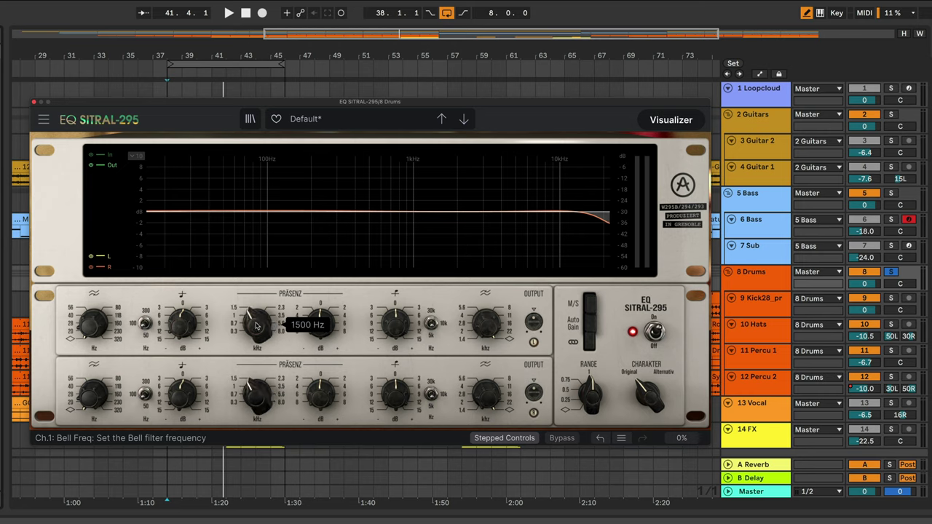
scroll(328, 325, up, 4)
scroll(328, 326, up, 4)
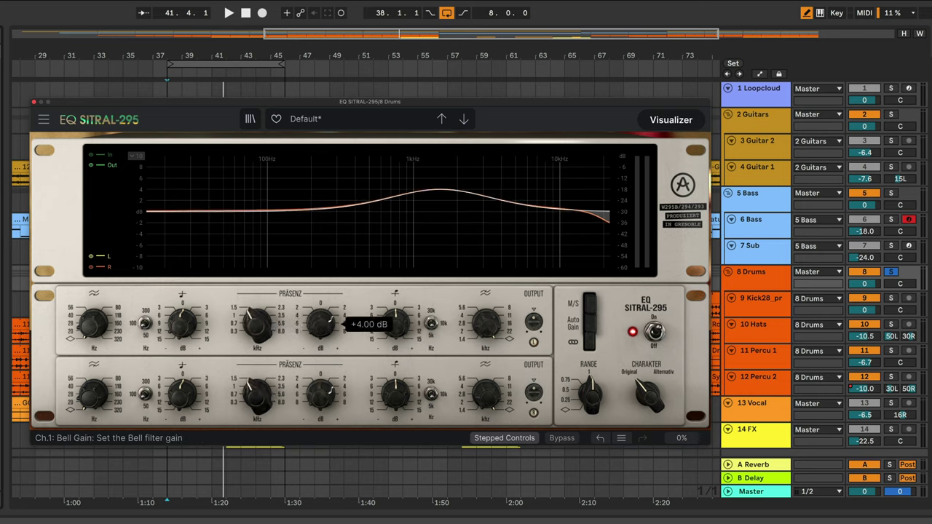
key(space)
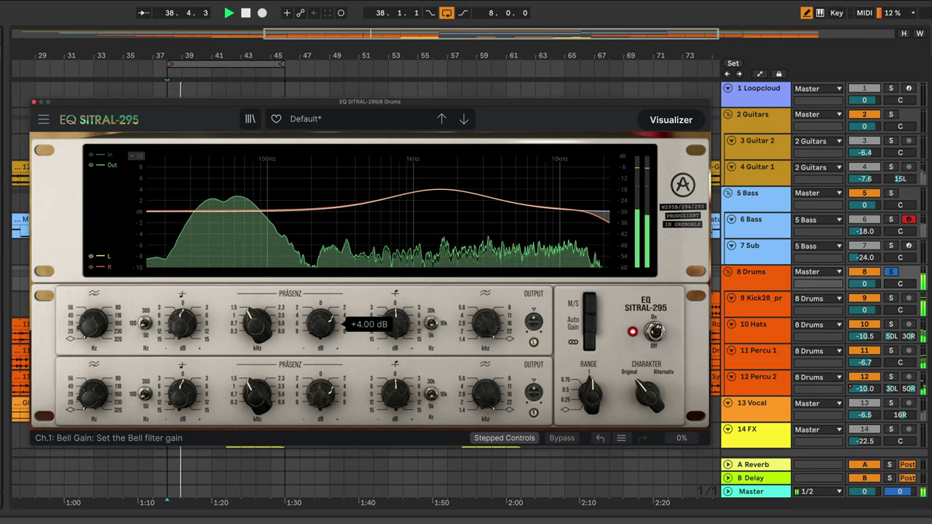
scroll(265, 326, down, 3)
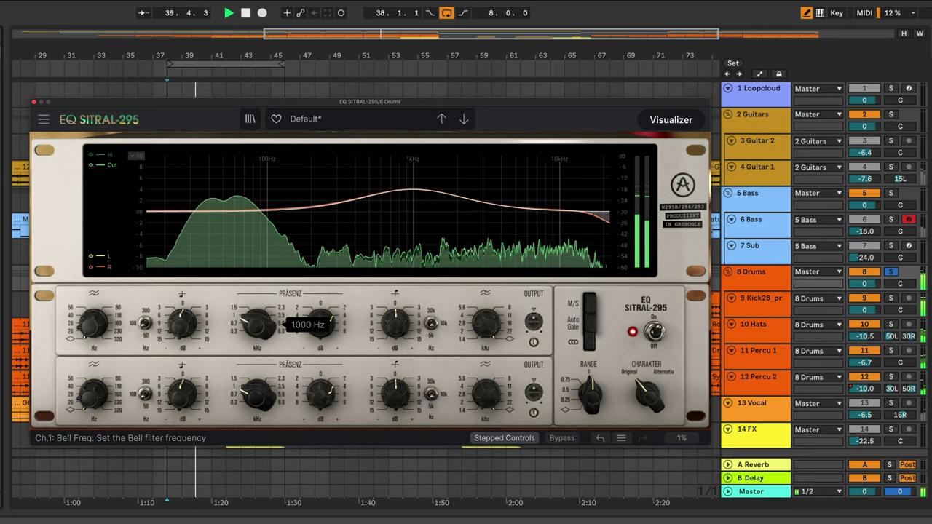
scroll(266, 325, down, 3)
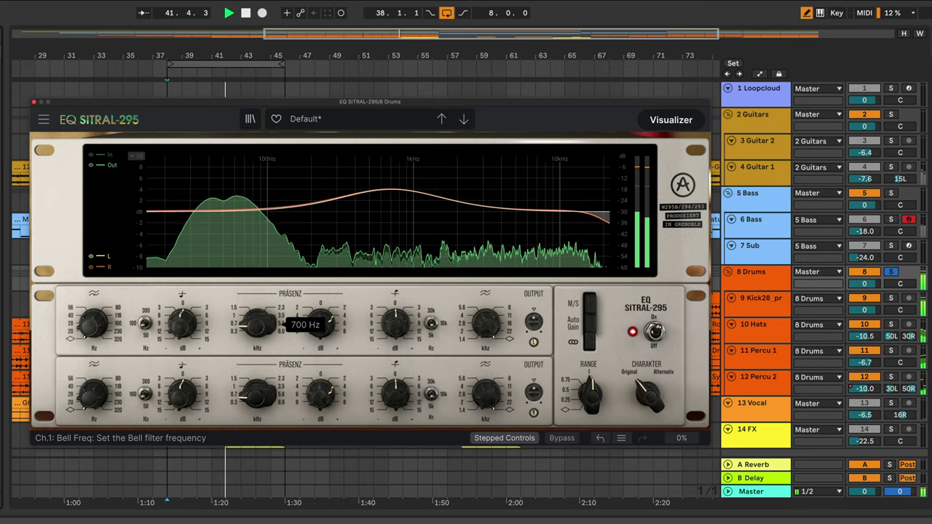
With the drums playing, compare bell gains of 0, -4, +8 and +4 dB, stop playback, and reset the bell gain and frequency
mouse_move(321, 324)
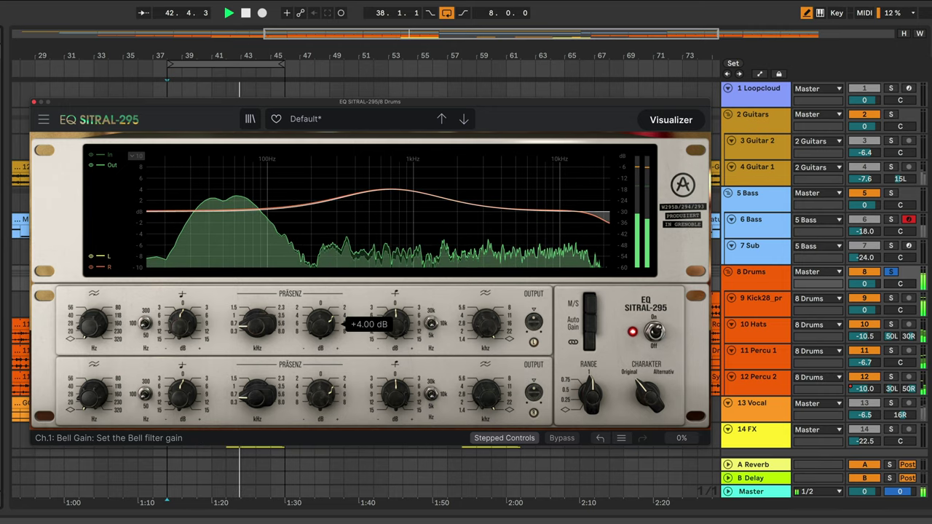
scroll(321, 324, down, 4)
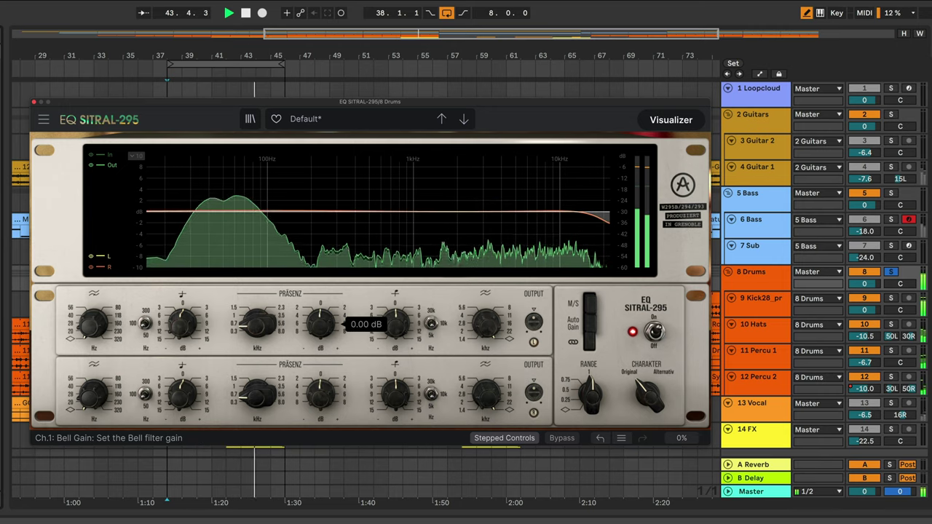
scroll(321, 324, down, 4)
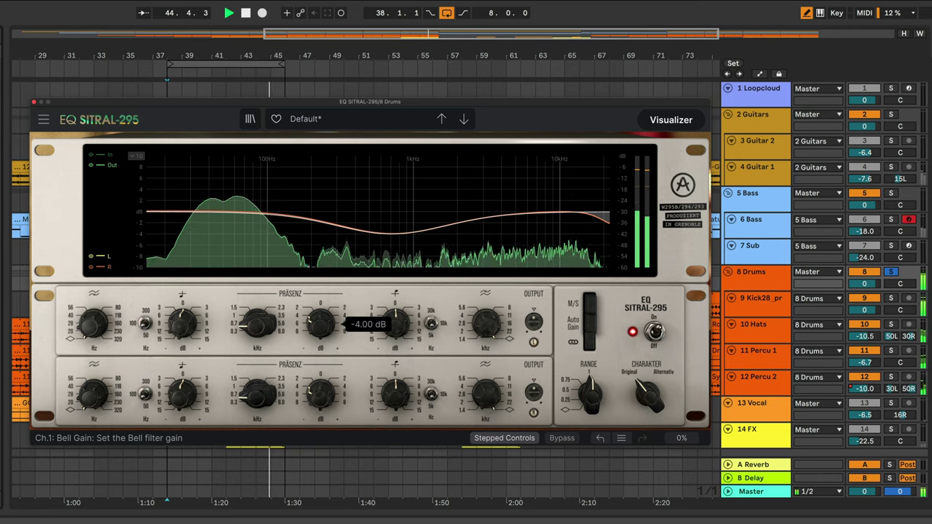
scroll(321, 323, up, 12)
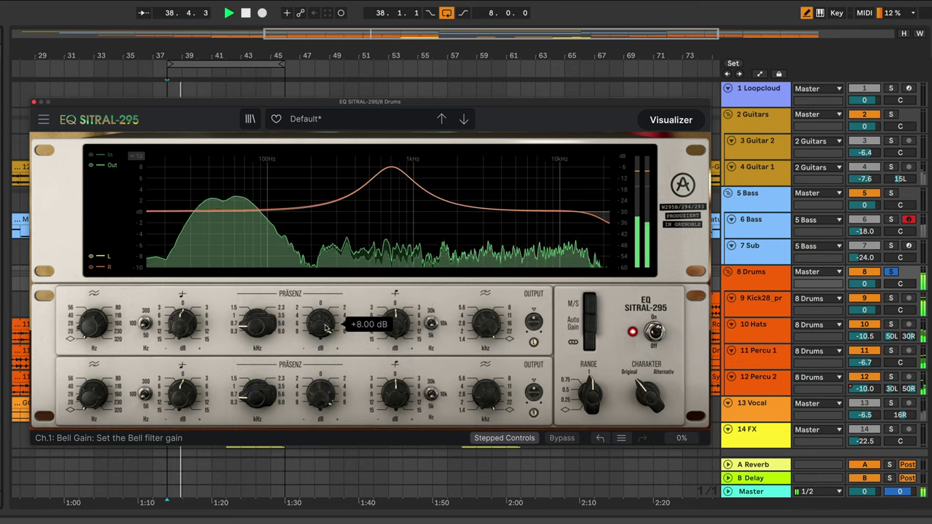
scroll(326, 327, down, 4)
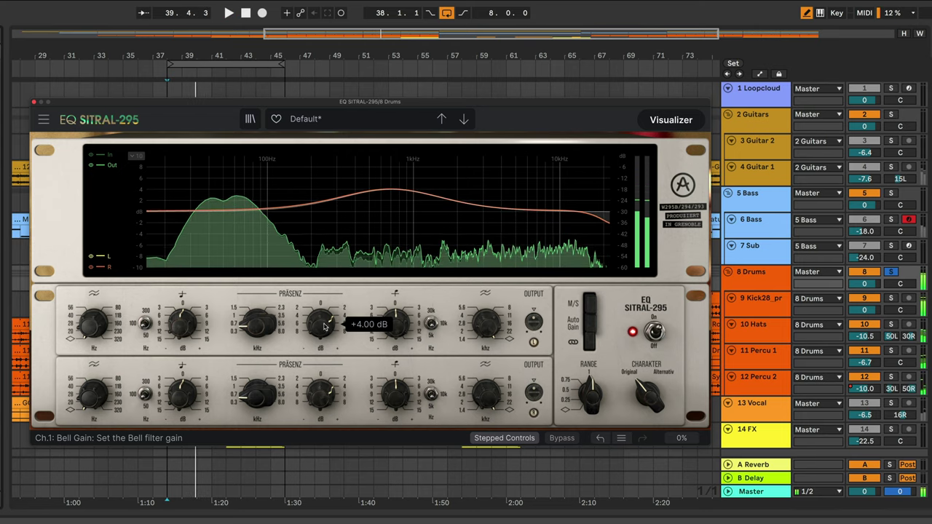
key(space)
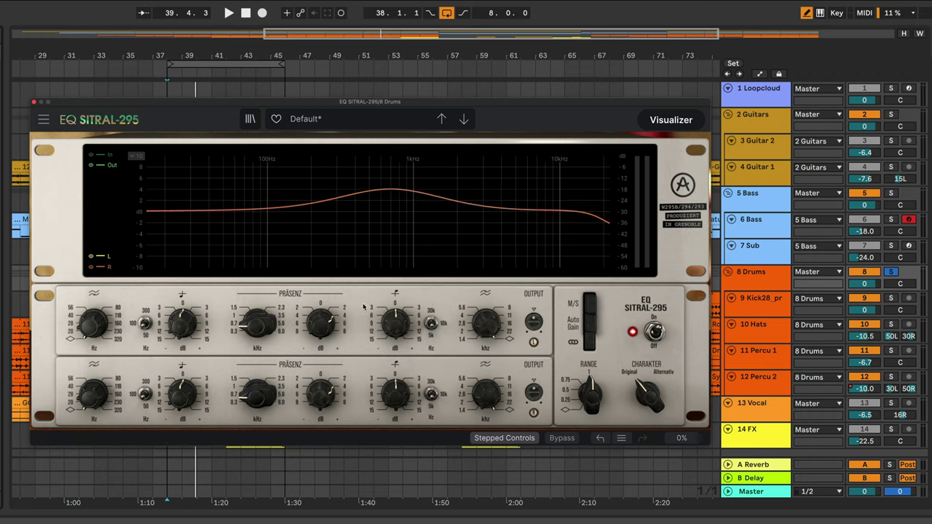
double_click(320, 320)
scroll(256, 330, up, 1)
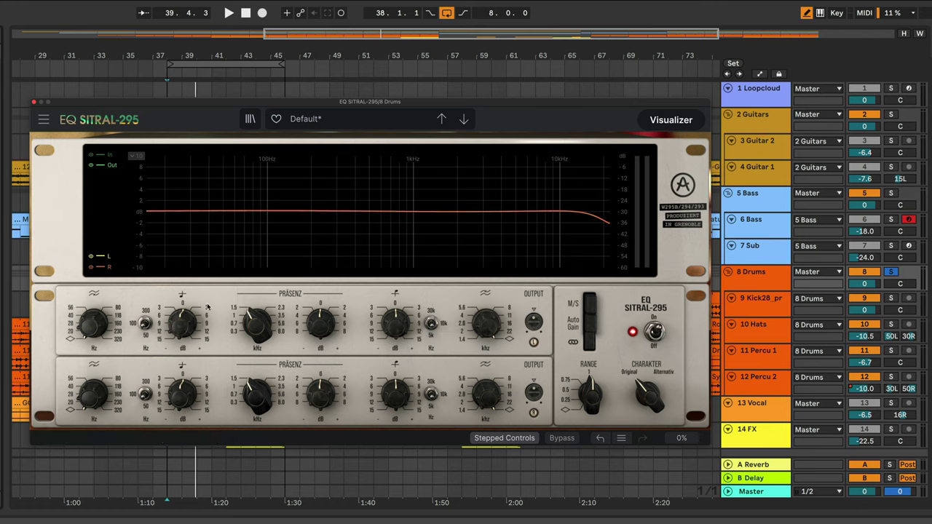
Cut the linked low-shelf gain and compare its cut-off frequency at 300 Hz and 50 Hz
click(145, 329)
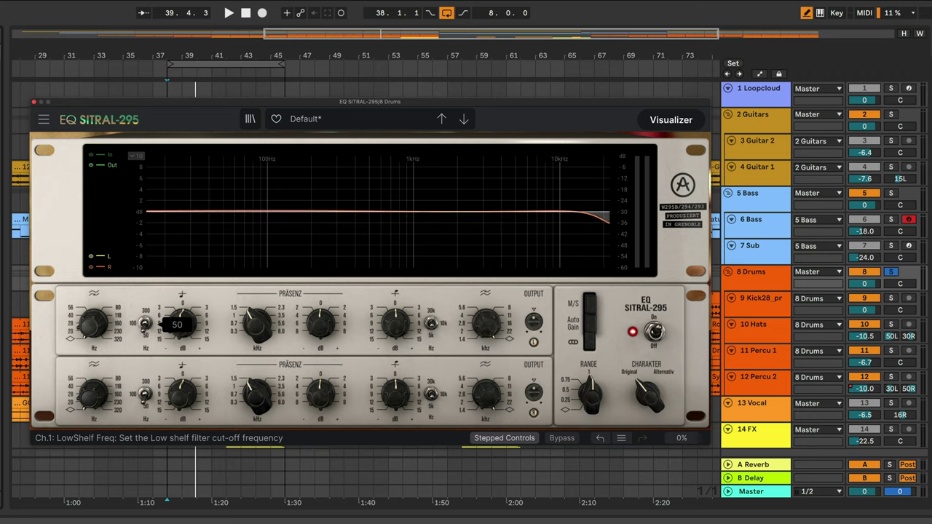
click(144, 324)
click(145, 321)
drag(183, 322, 183, 340)
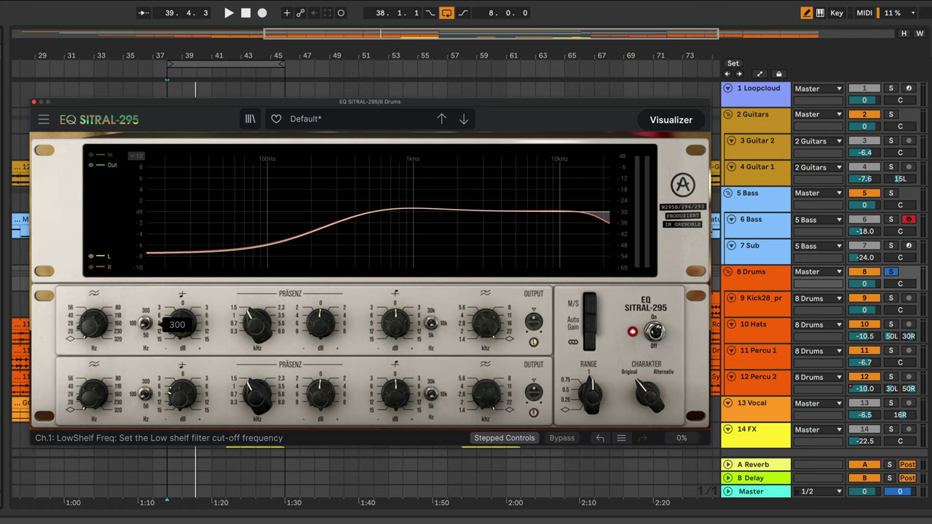
click(145, 322)
click(145, 322)
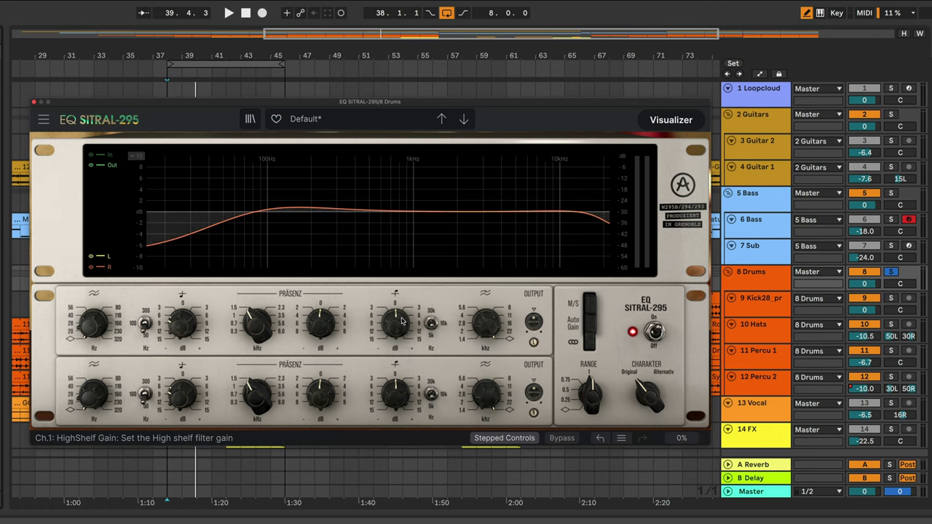
Boost the linked high-shelf gain and compare its cut-off frequency at 10k, 5k and 30k
drag(395, 327, 395, 300)
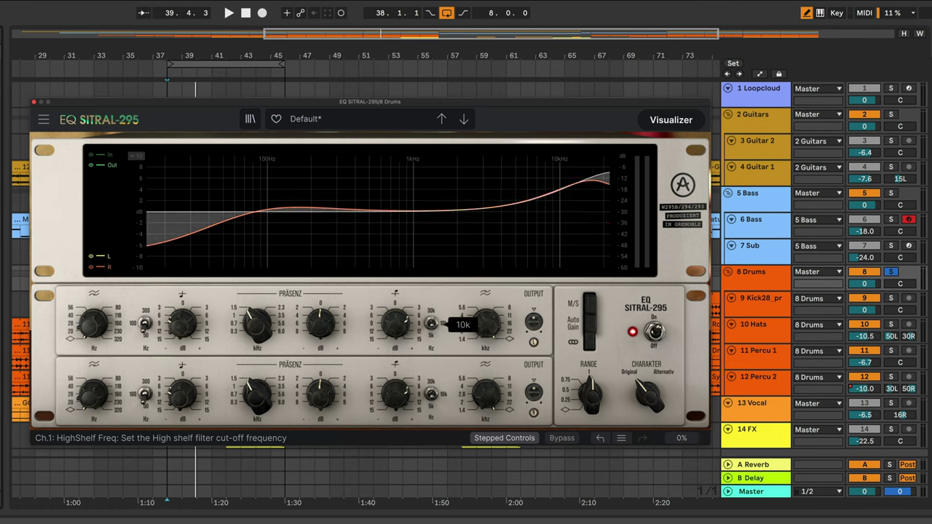
click(431, 327)
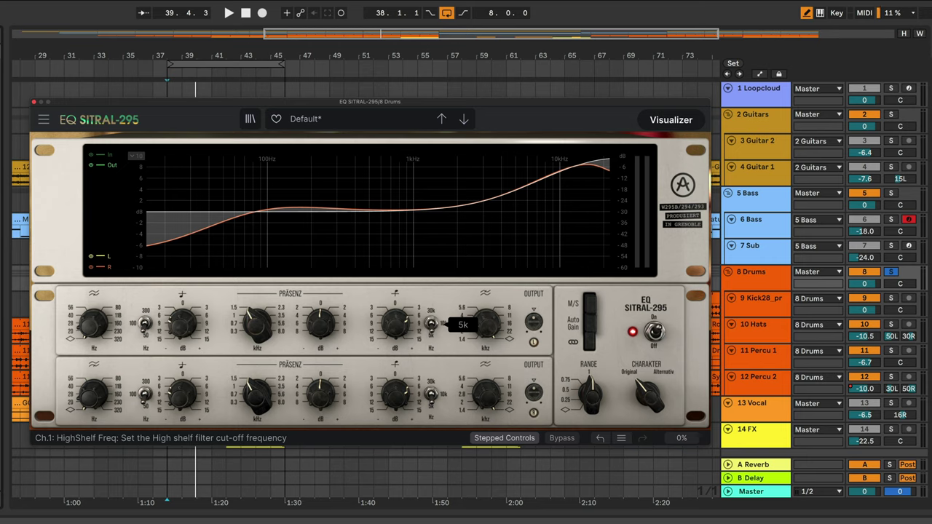
click(431, 324)
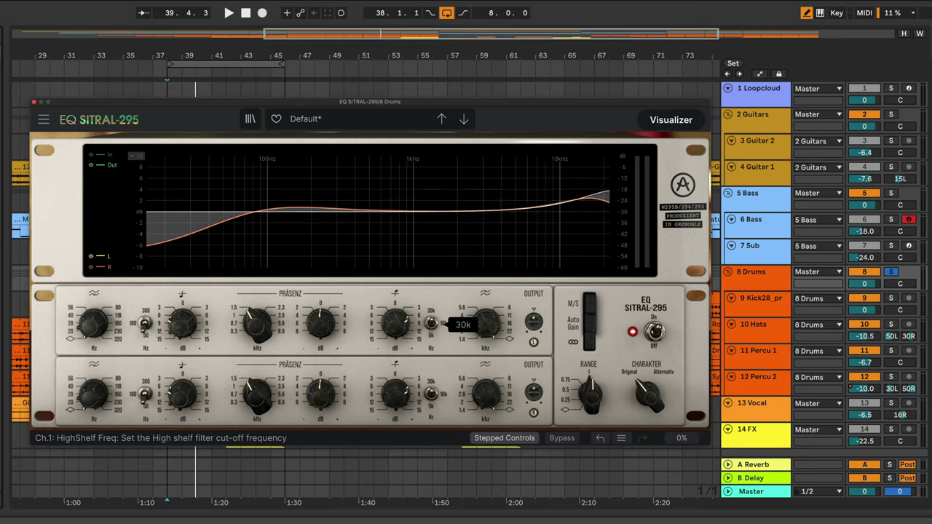
Reset the high-shelf gain, cut it to -3 dB, and play the drums briefly to hear it
double_click(396, 323)
mouse_move(396, 324)
mouse_down()
mouse_move(396, 347)
mouse_move(396, 335)
mouse_up()
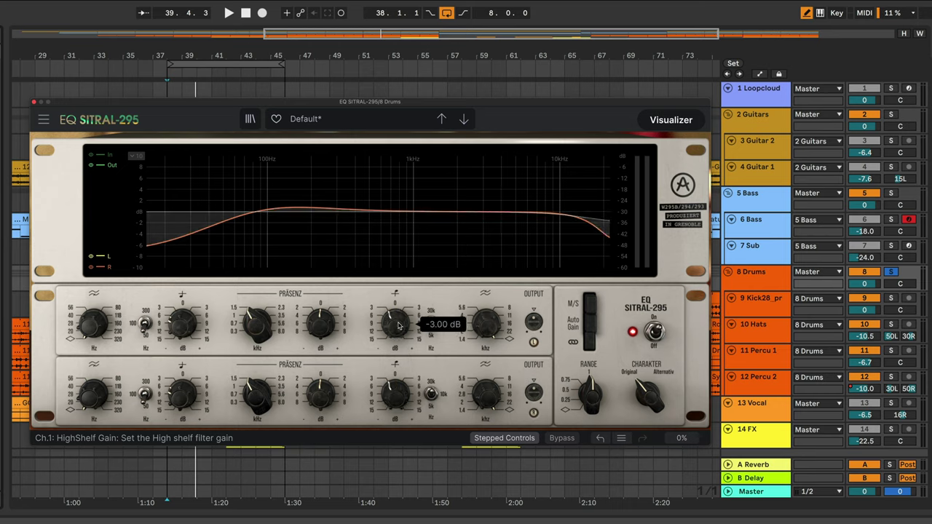
key(space)
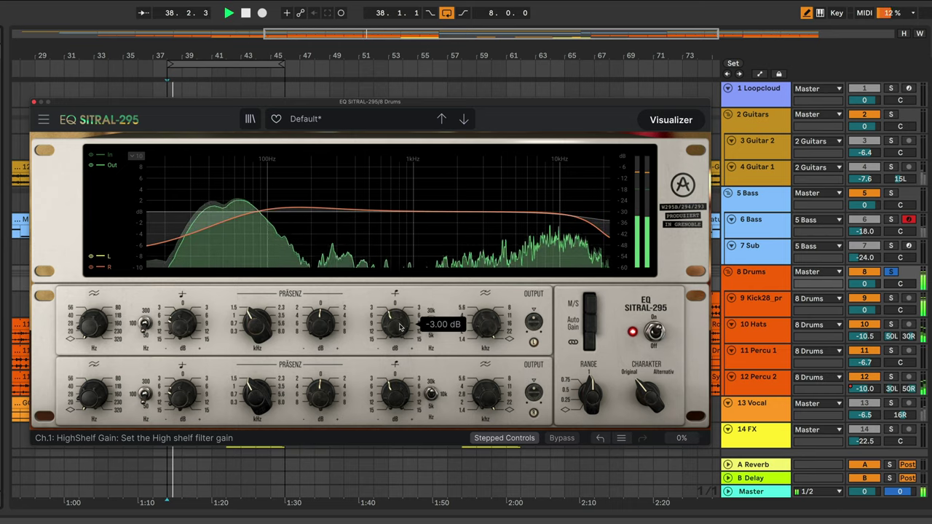
mouse_move(402, 332)
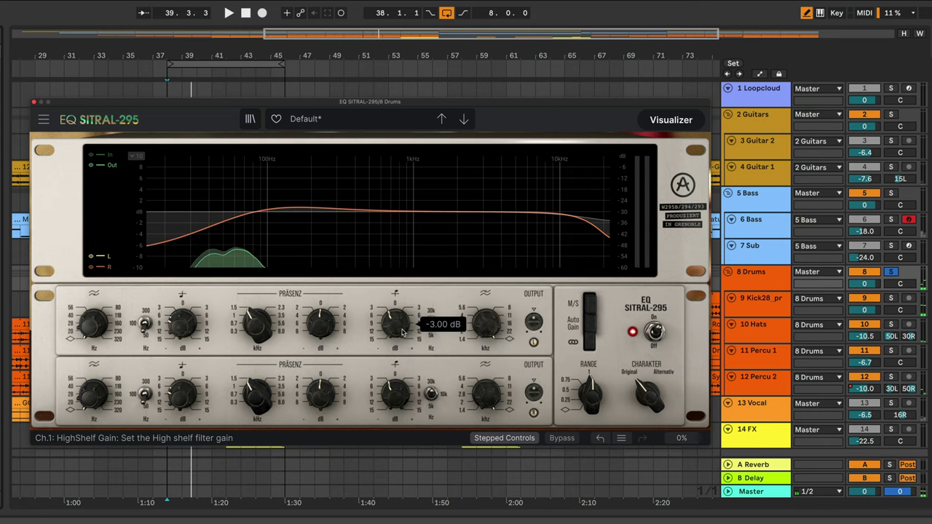
Try another bell frequency, and reset the high-shelf gain, low-shelf gain and bell frequency to their defaults
drag(256, 325, 256, 294)
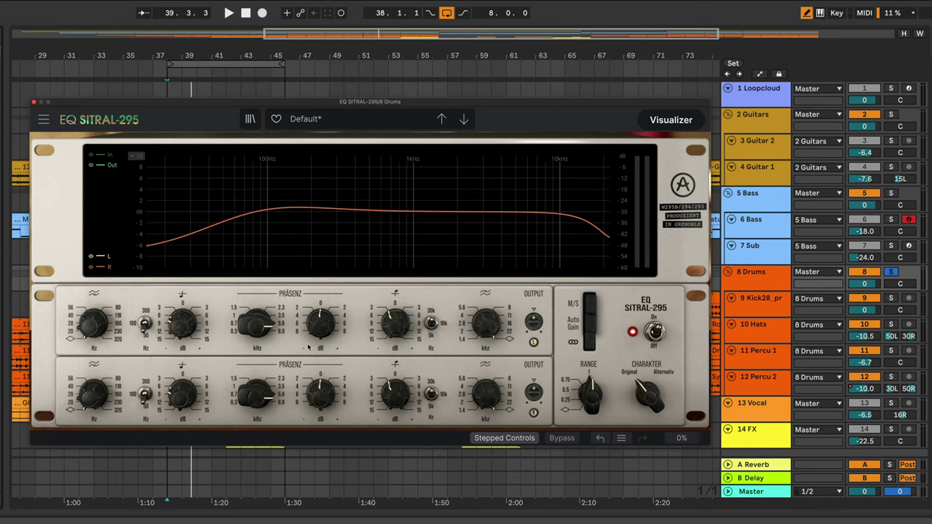
drag(393, 326, 393, 325)
double_click(394, 325)
double_click(174, 327)
double_click(256, 328)
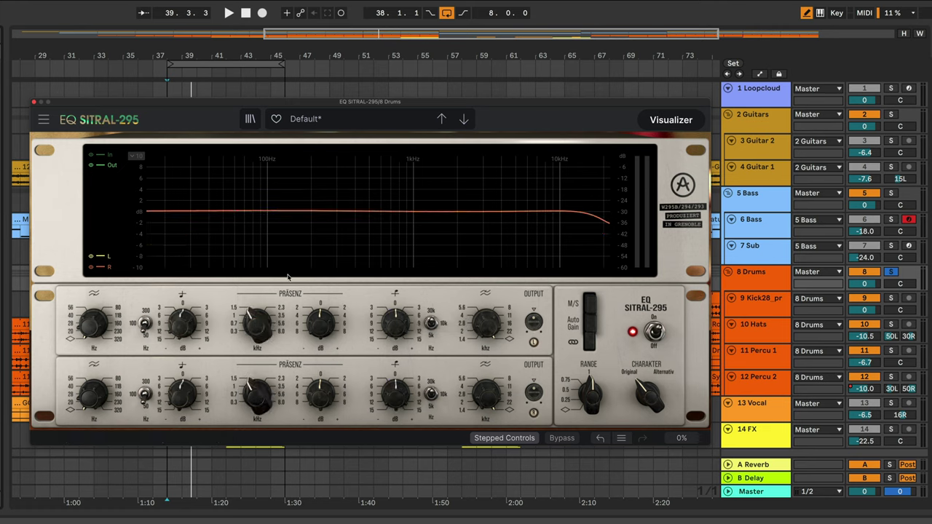
Engage the high-pass filter at 28 Hz and lower the low-pass filter's cut-off frequency
mouse_move(96, 330)
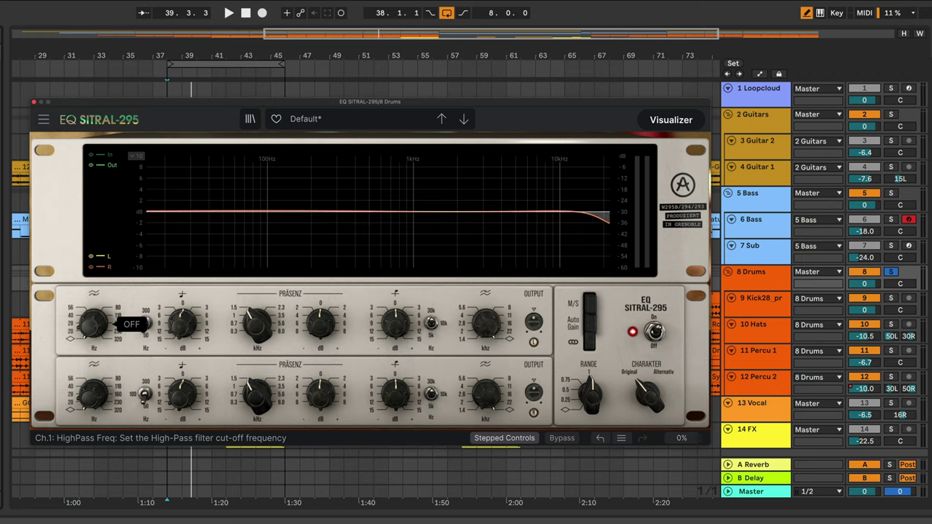
drag(95, 329, 95, 316)
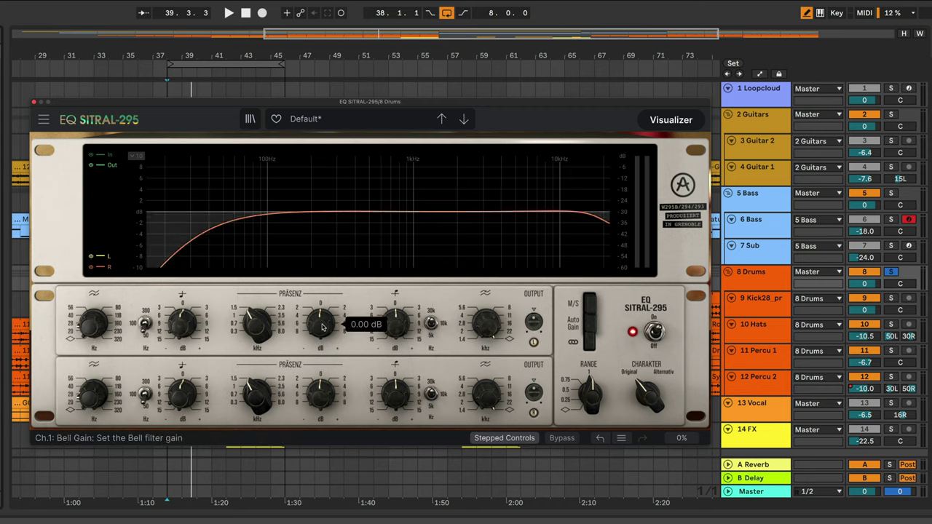
mouse_move(479, 323)
mouse_down()
mouse_move(486, 341)
mouse_move(488, 310)
mouse_up()
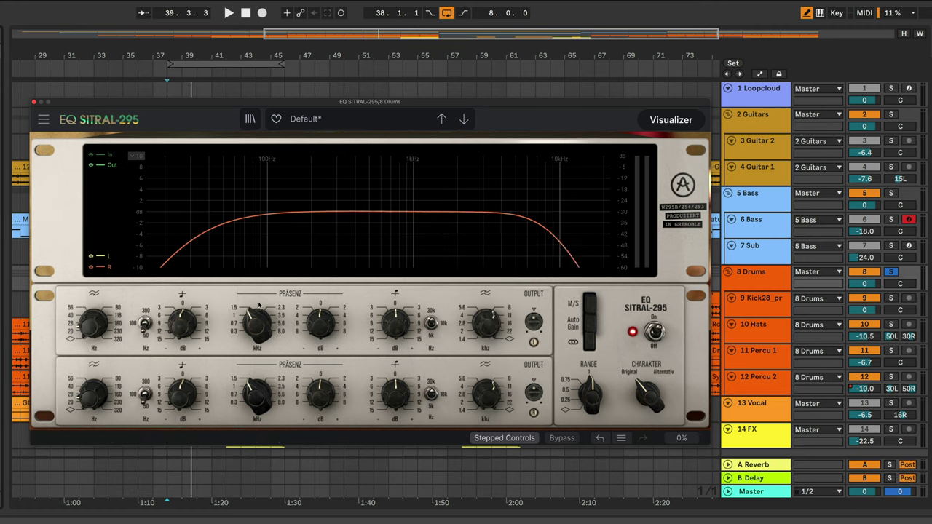
Turn Stepped Controls off to try the high-pass cut-off at 39.8 Hz, turn it back on, and lower the cut-off again
drag(93, 326, 93, 322)
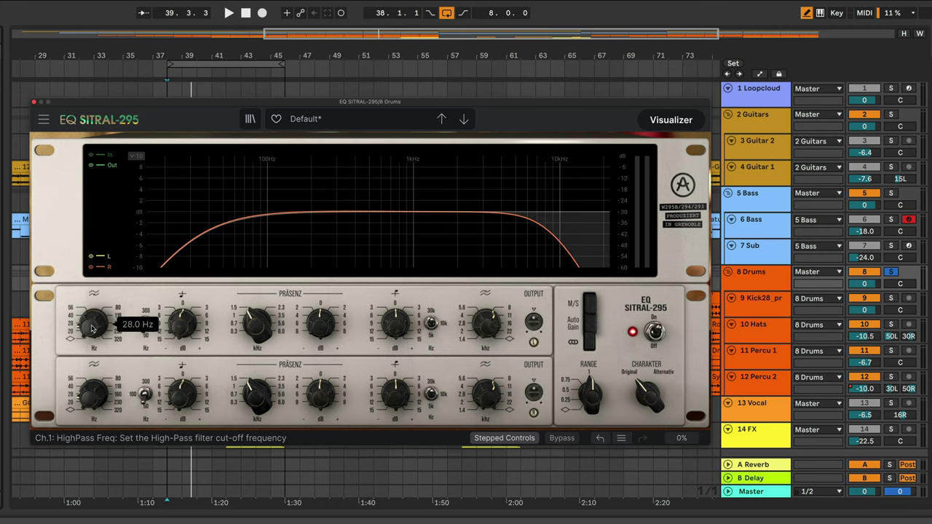
drag(93, 322, 77, 327)
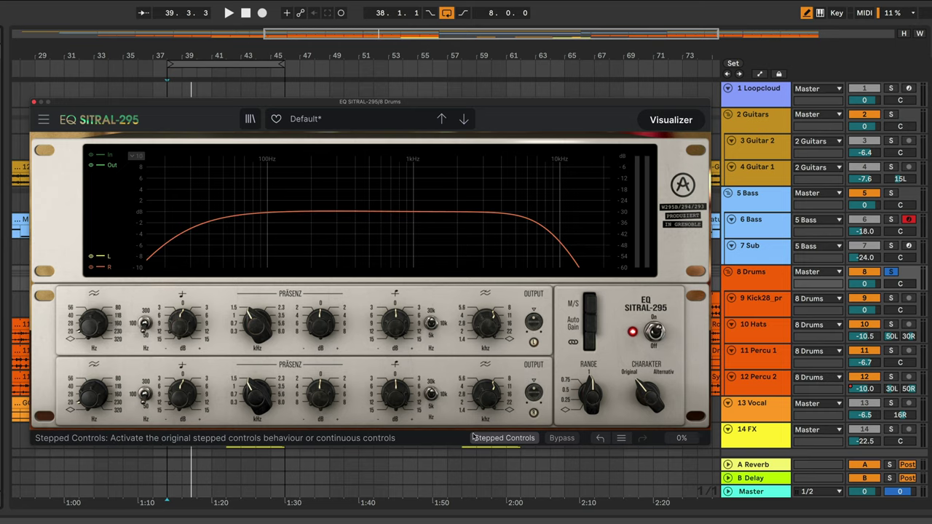
mouse_move(93, 323)
mouse_down()
mouse_move(92, 304)
mouse_move(91, 328)
mouse_up()
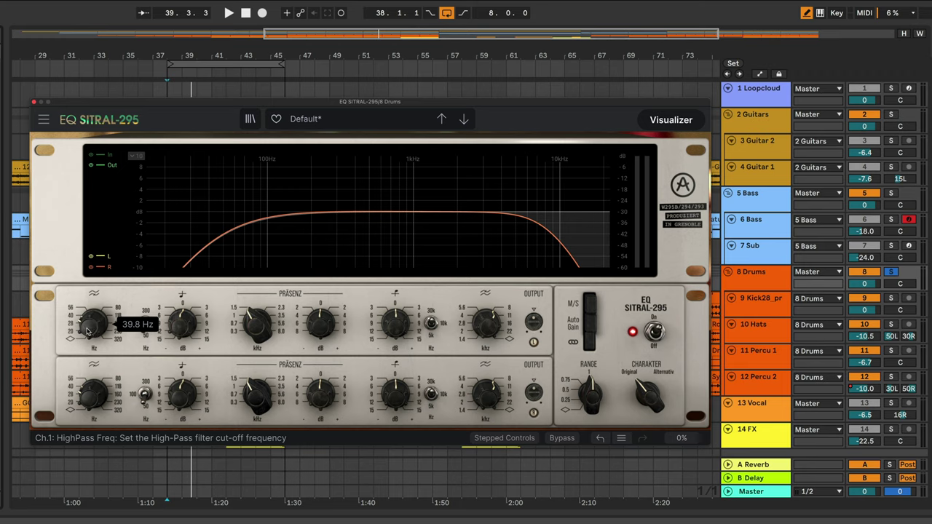
drag(91, 328, 73, 332)
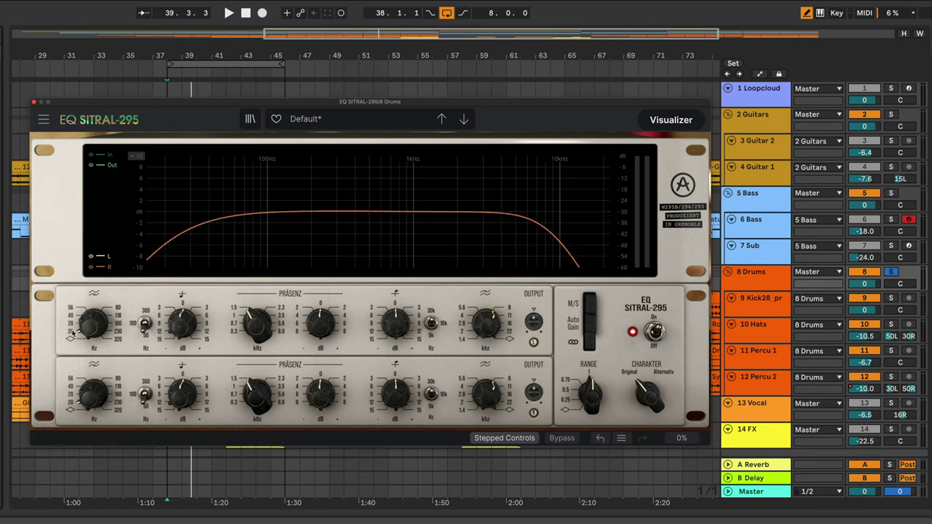
Switch the EQ to M/S mode, toggle the mid and side curves' visibility, and return to left/right mode
click(590, 307)
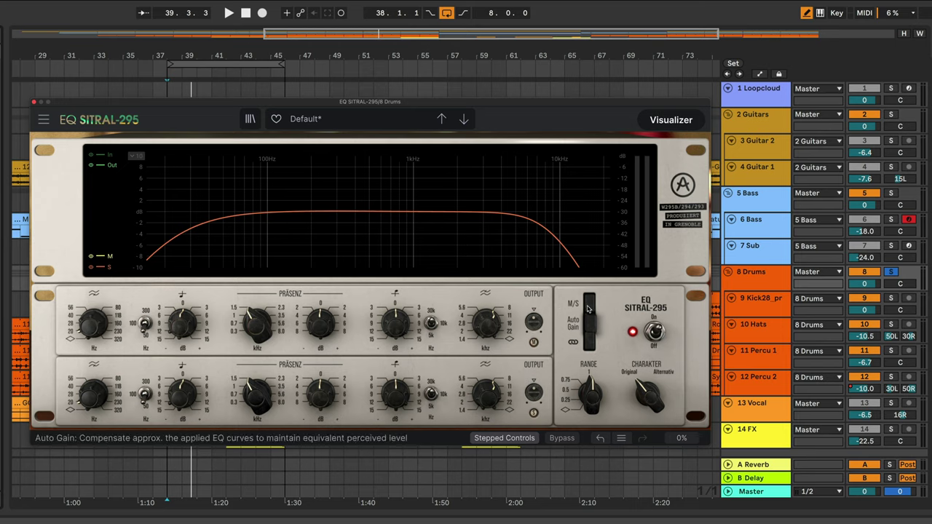
click(588, 320)
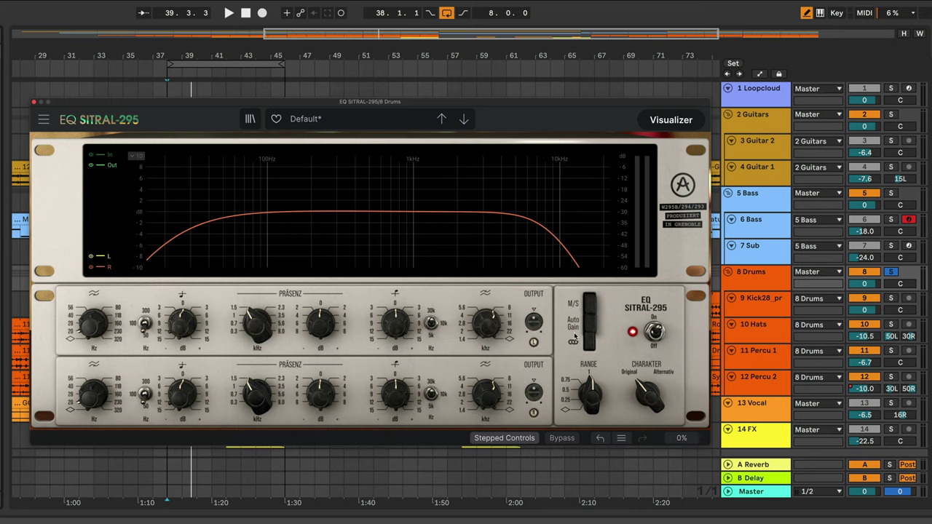
click(589, 310)
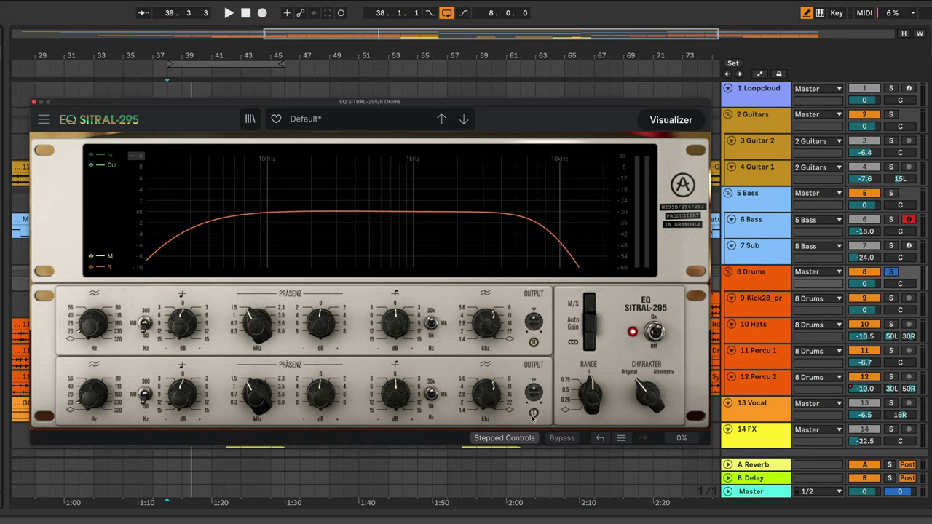
click(92, 257)
click(92, 257)
click(92, 268)
click(92, 268)
click(587, 306)
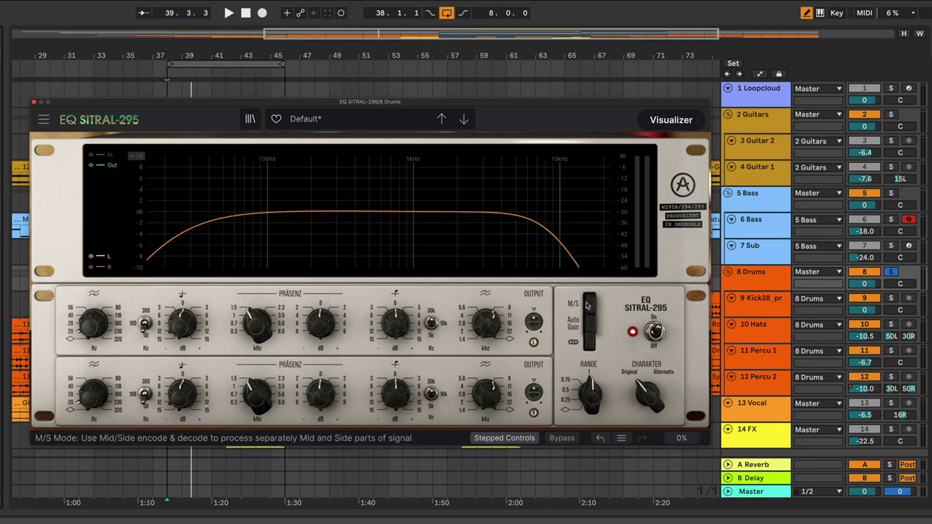
Unlink the channels, cut channel 1's high-shelf gain, relink the channels, and apply the high-shelf cut to both
click(589, 345)
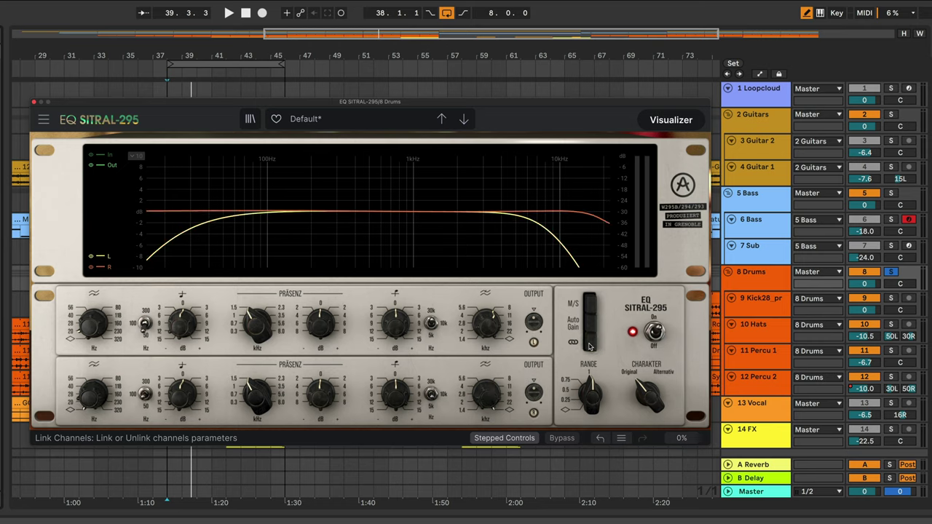
drag(394, 324, 394, 355)
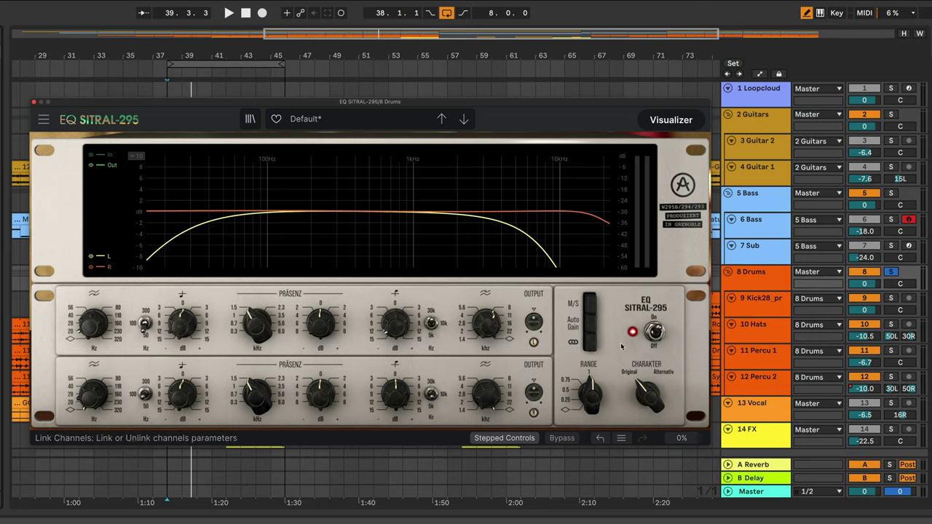
click(586, 347)
drag(394, 327, 406, 347)
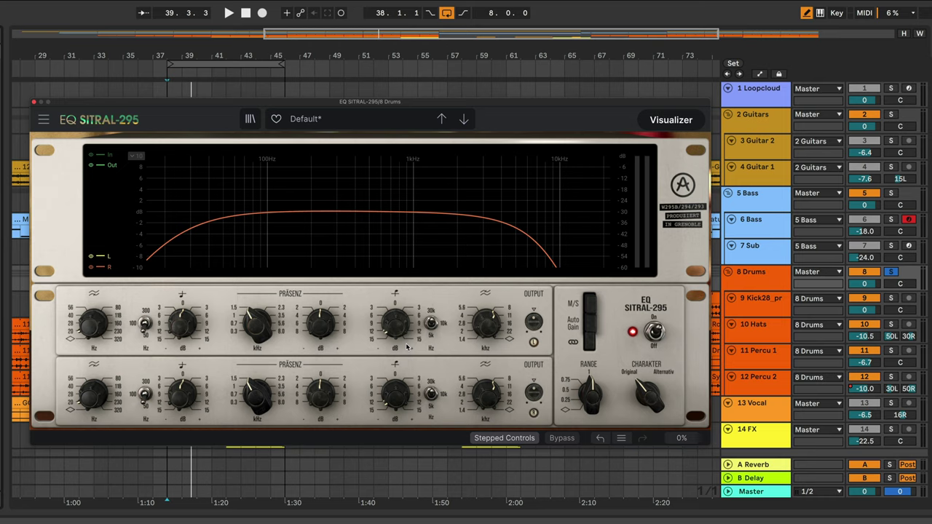
Switch Auto Gain on and back off, and lower Range to 0.00
click(591, 327)
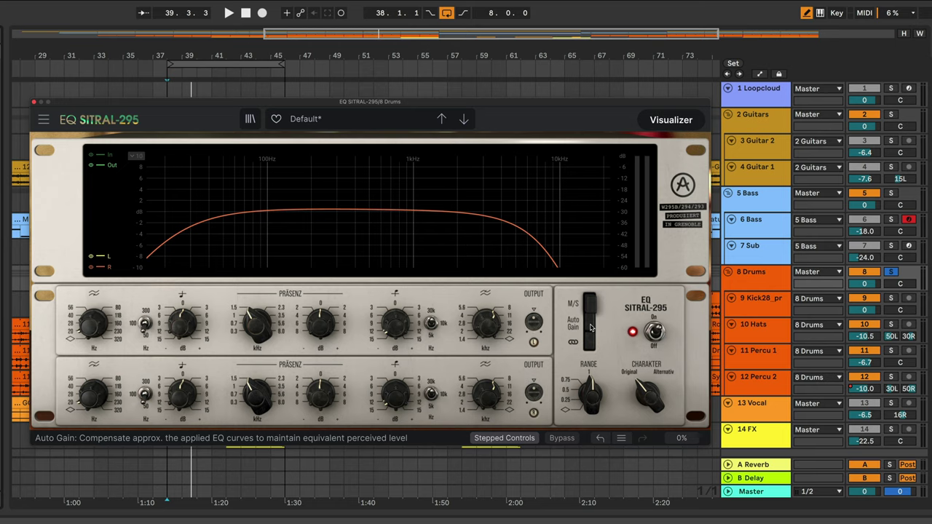
click(591, 326)
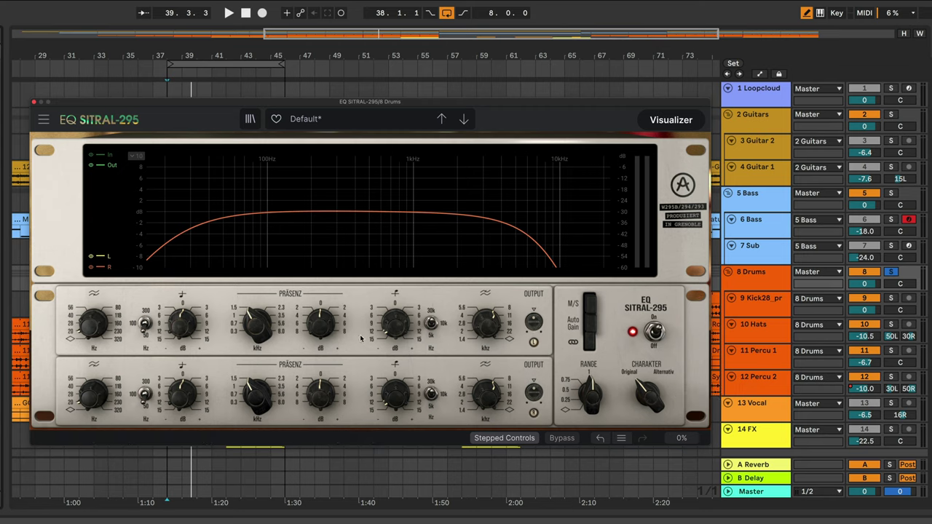
drag(591, 393, 591, 416)
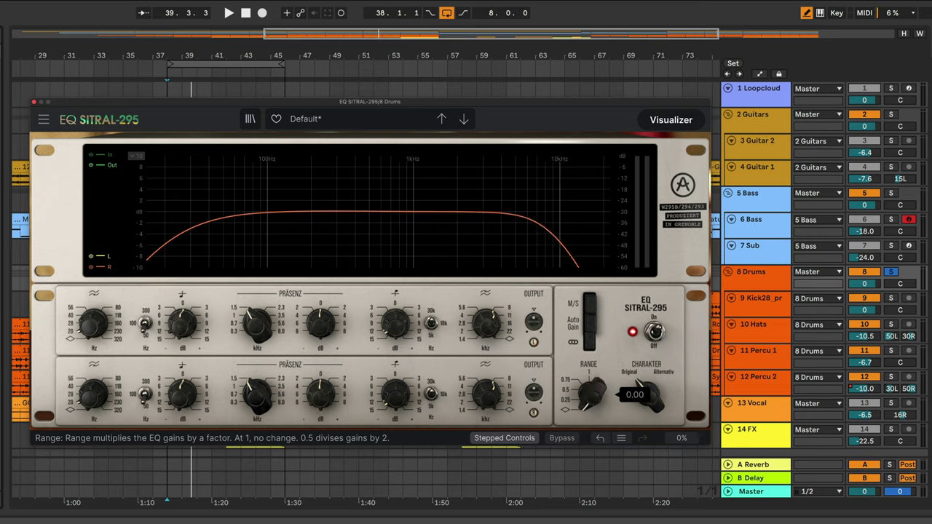
Boost the bell filter on both linked channels, raise its frequency, and adjust Range to scale the EQ gains
mouse_move(319, 328)
mouse_down()
mouse_move(319, 320)
mouse_move(319, 331)
mouse_up()
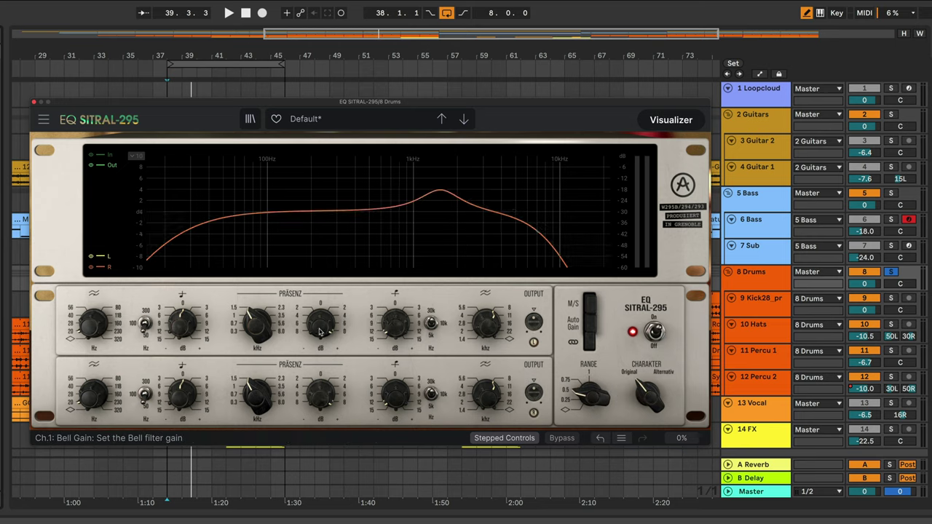
drag(258, 325, 259, 313)
drag(591, 392, 589, 411)
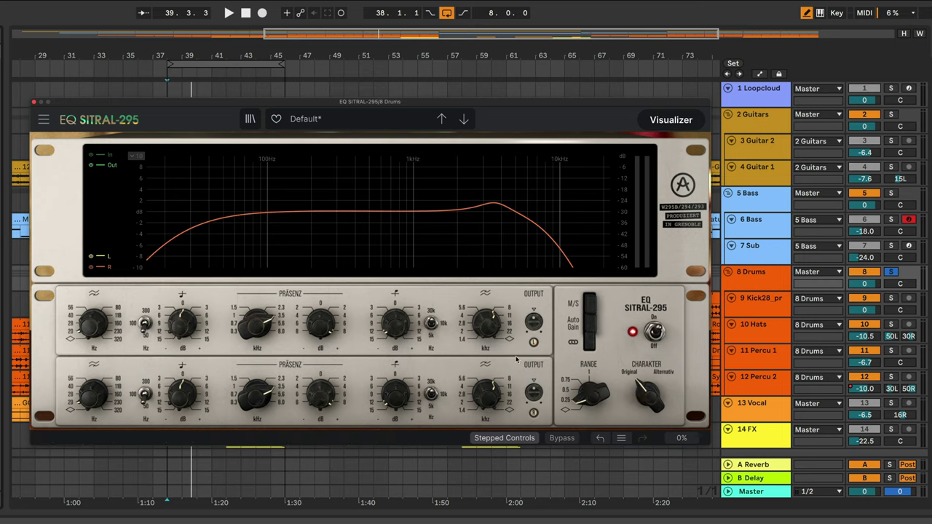
Load the 1000 Hz Peak preset in EQ SITRAL-295 and start playback to hear it on the drums
click(298, 119)
mouse_move(368, 138)
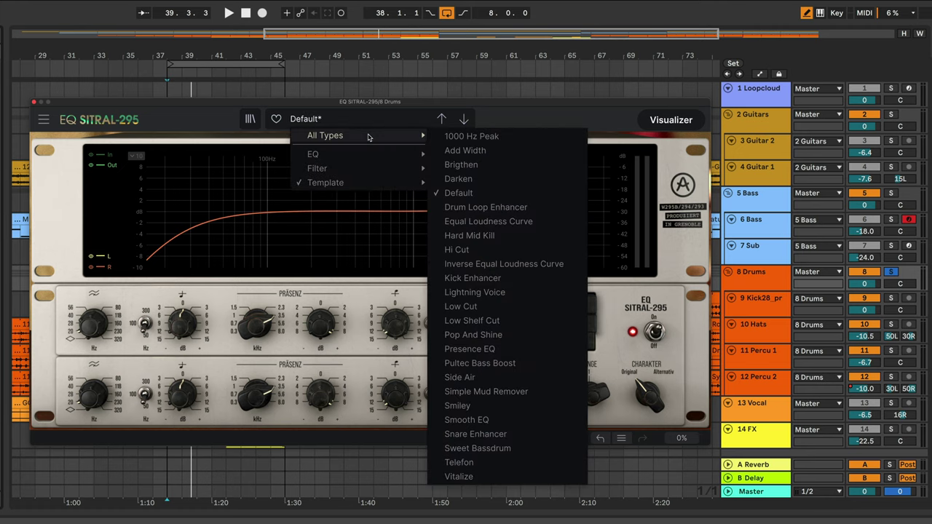
click(447, 137)
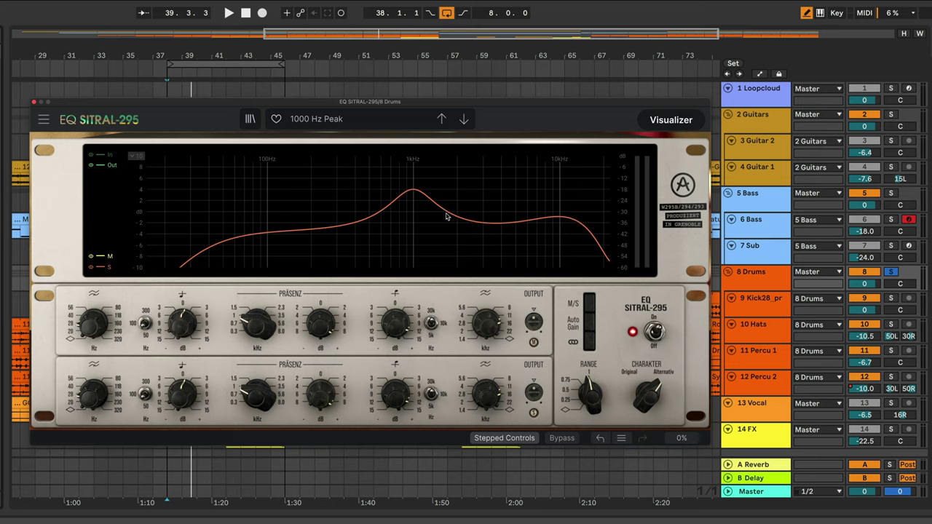
key(space)
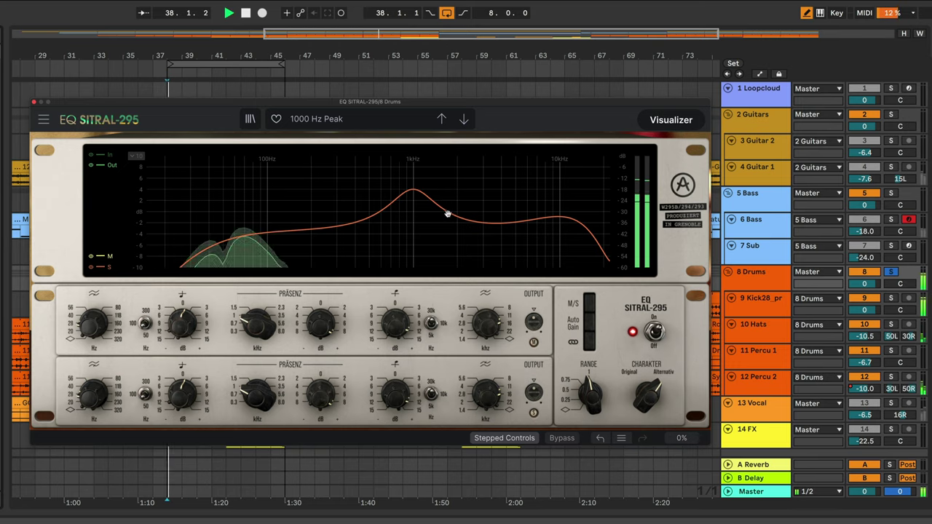
Audition the EQ presets in order on the playing drums, from Add Width through Inverse Equal Loudness Curve
click(463, 119)
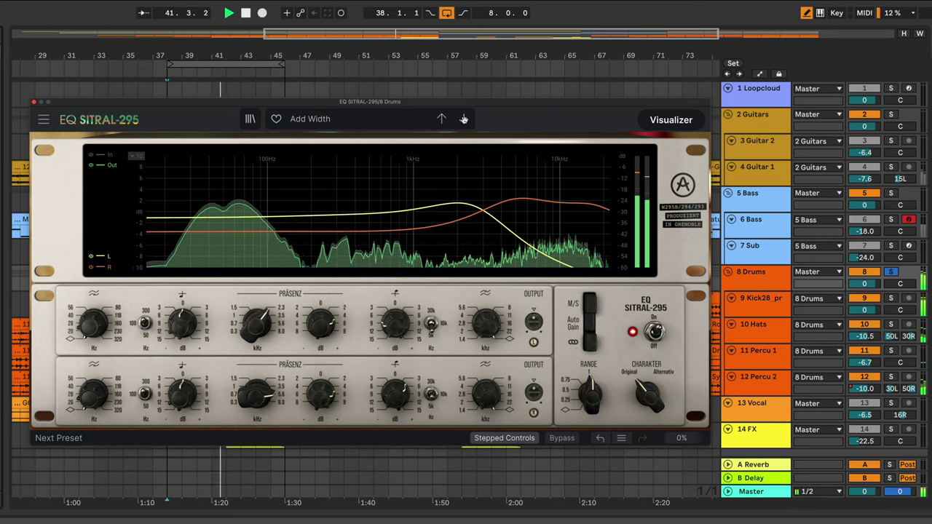
click(464, 119)
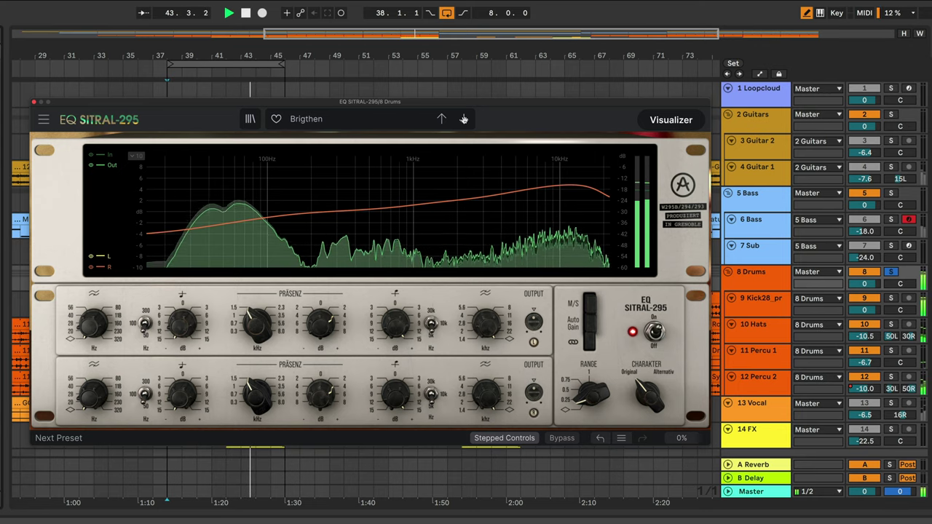
click(463, 118)
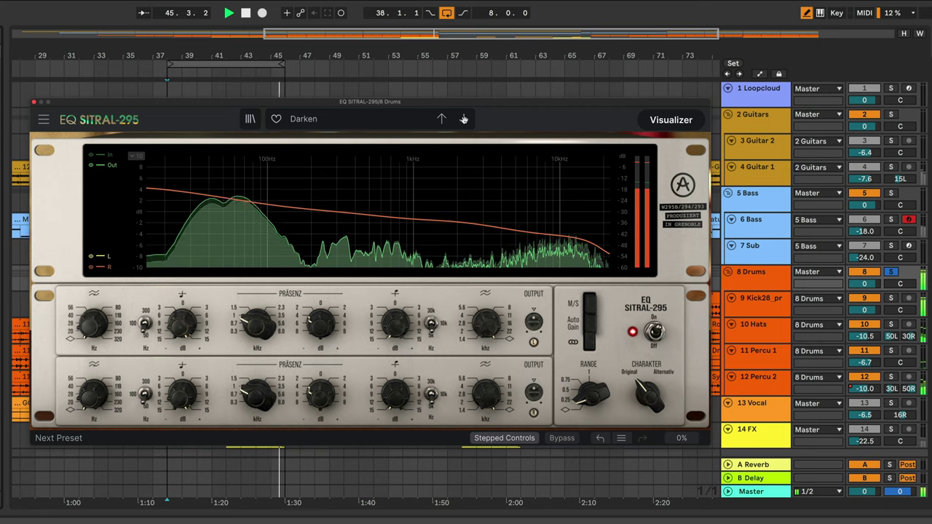
click(464, 119)
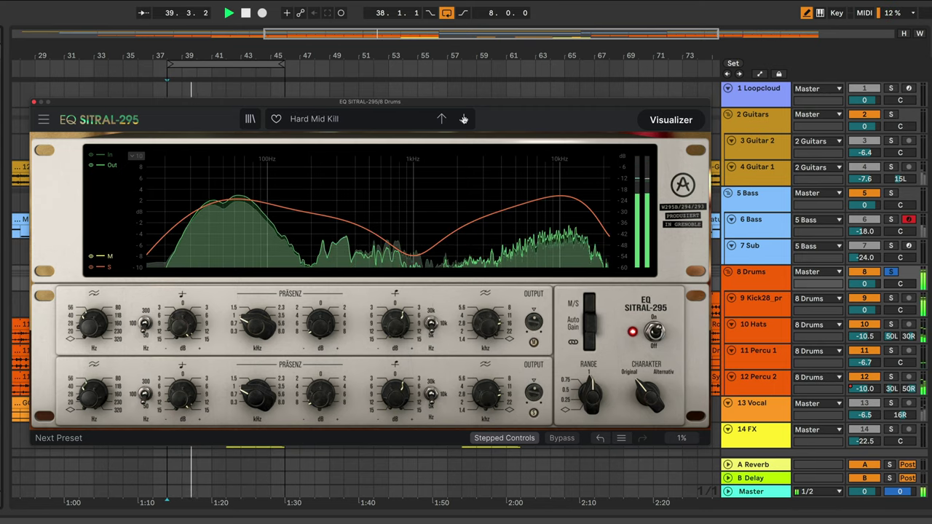
click(464, 118)
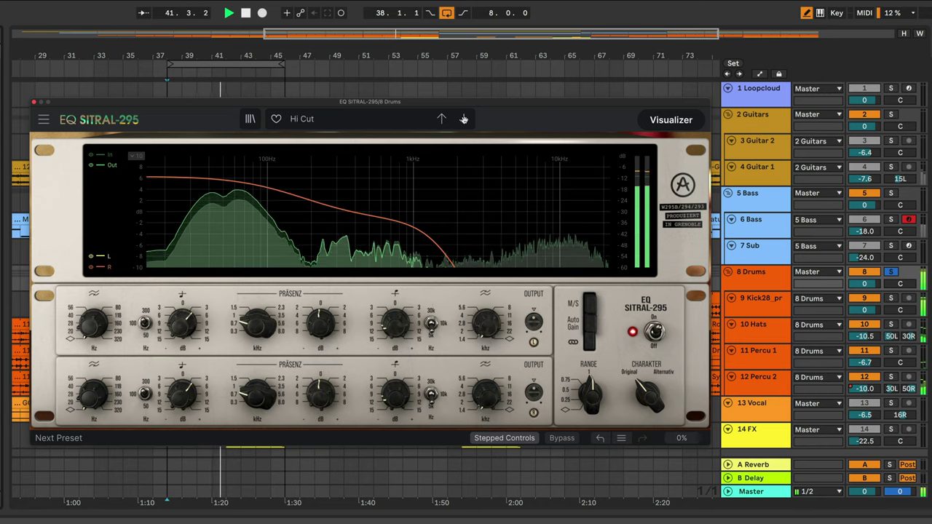
click(464, 119)
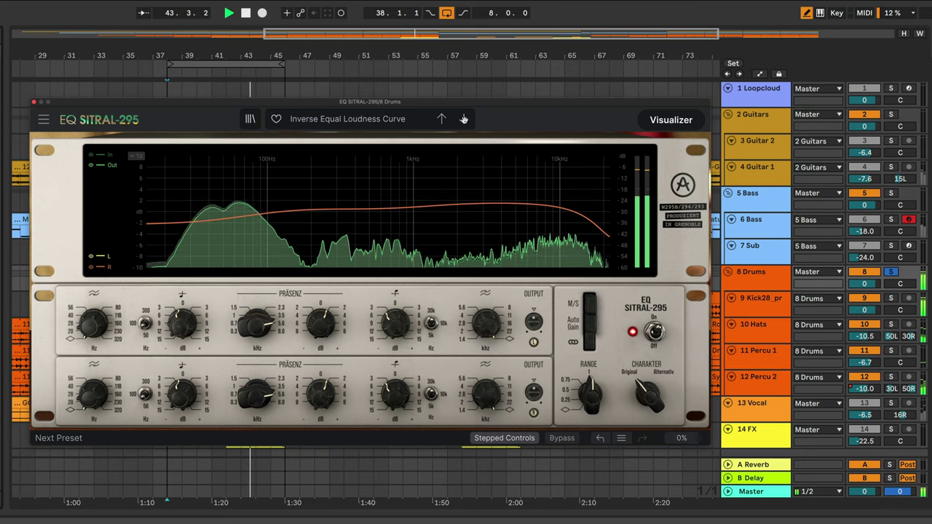
Continue auditioning presets on the drum loop, from Kick Enhancer through Low Cut and Pop And Shine to Simple Mud Remover
click(463, 118)
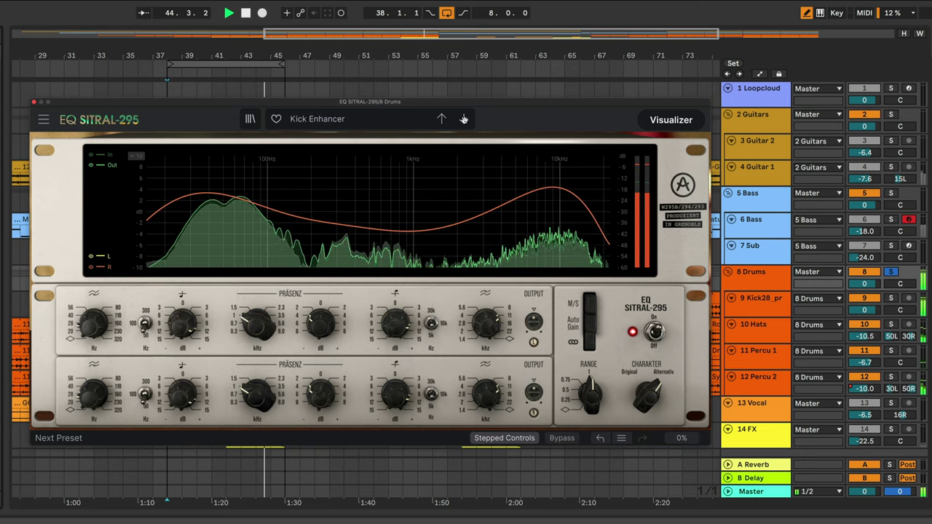
click(463, 119)
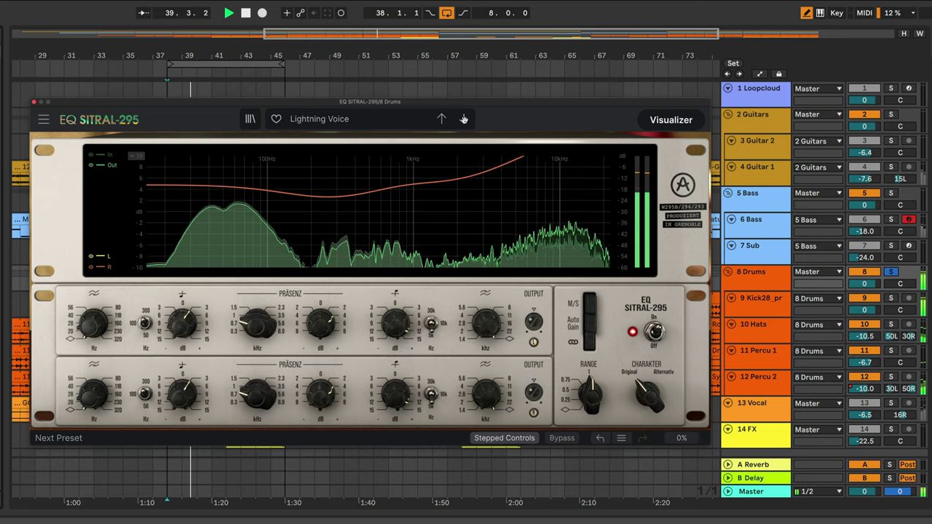
click(463, 118)
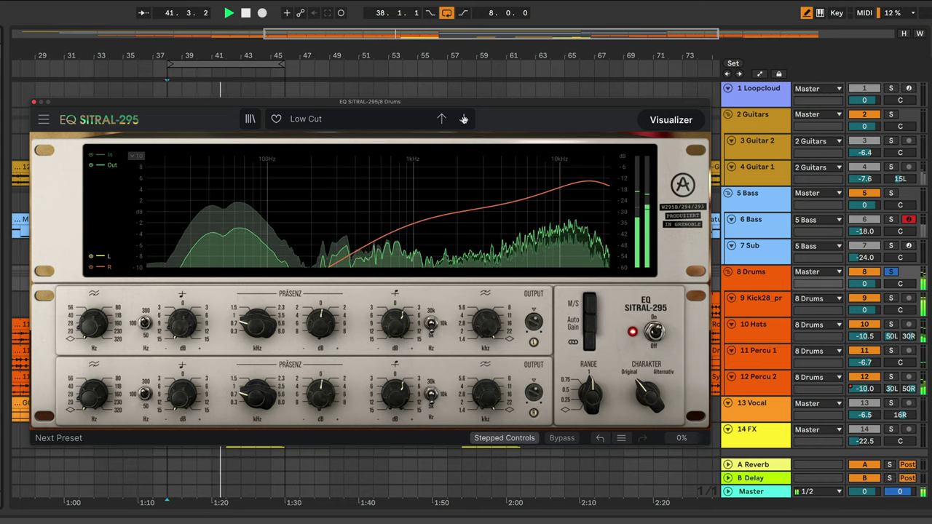
click(462, 119)
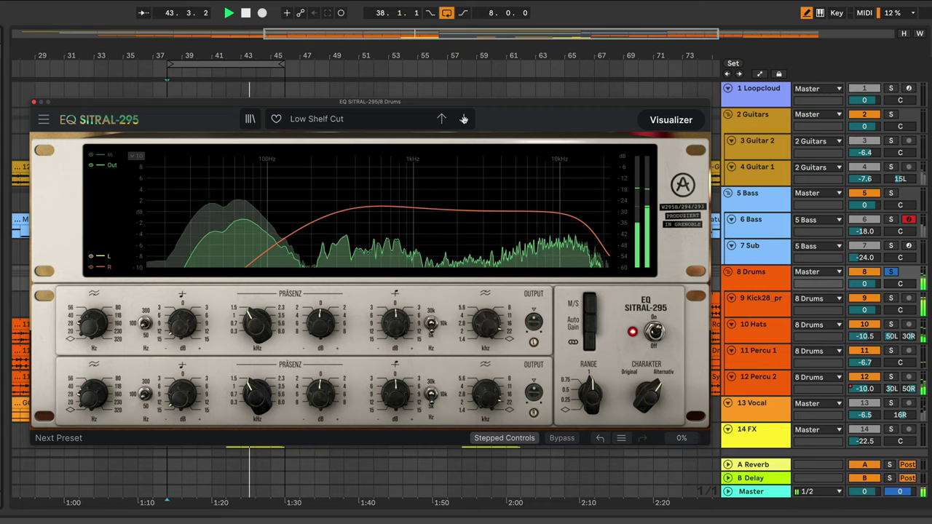
click(463, 118)
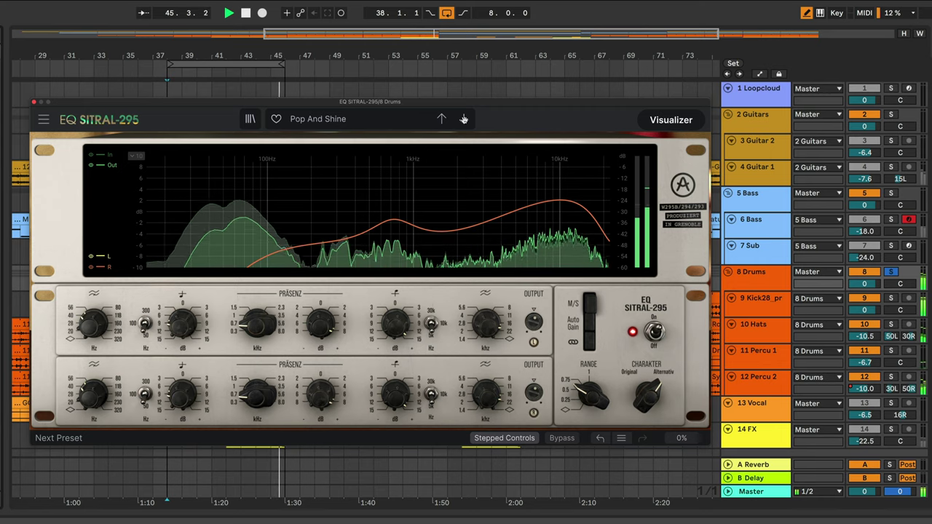
click(463, 119)
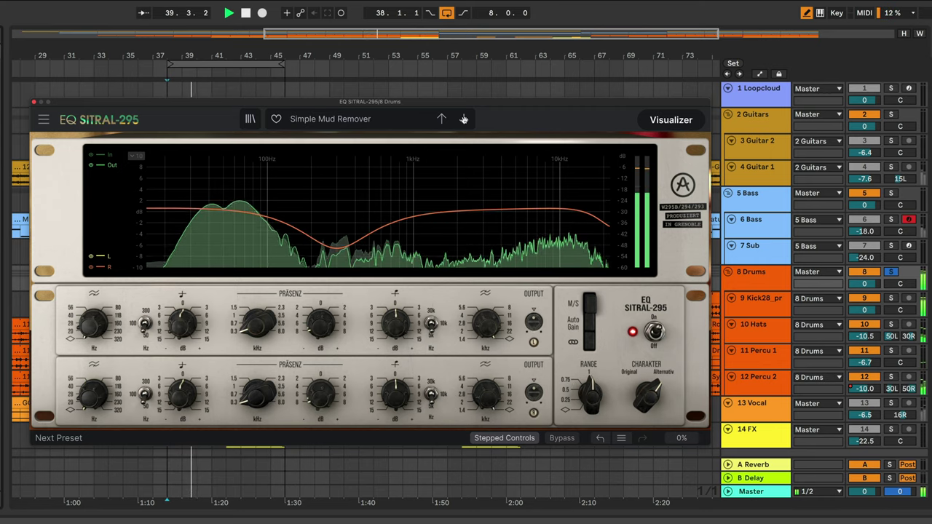
Audition the remaining presets from Smiley through Smooth EQ, Snare Enhancer, Sweet Bassdrum and Telefon, ending on Vitalize
click(462, 118)
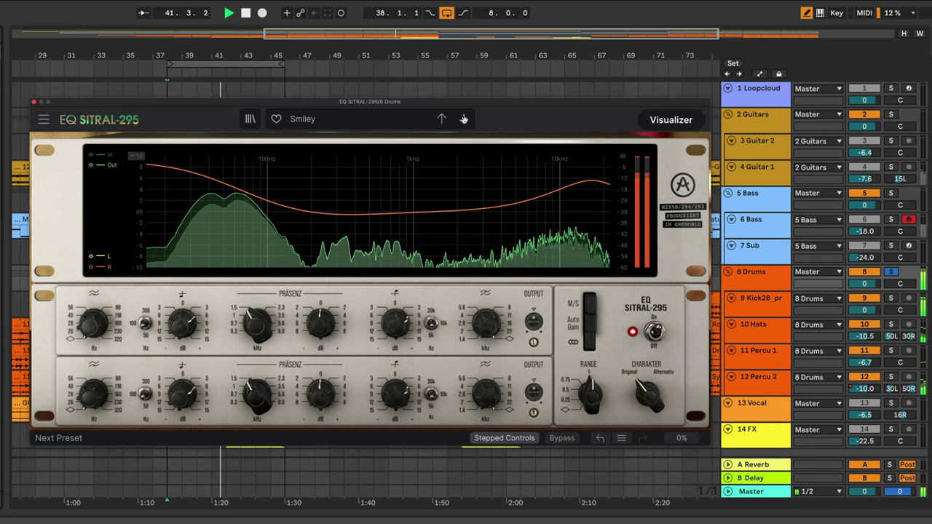
click(463, 119)
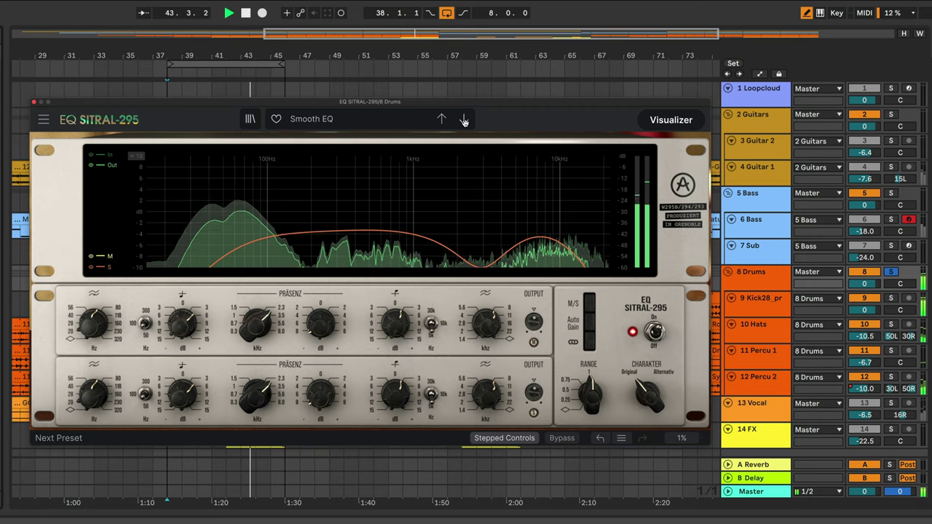
click(463, 119)
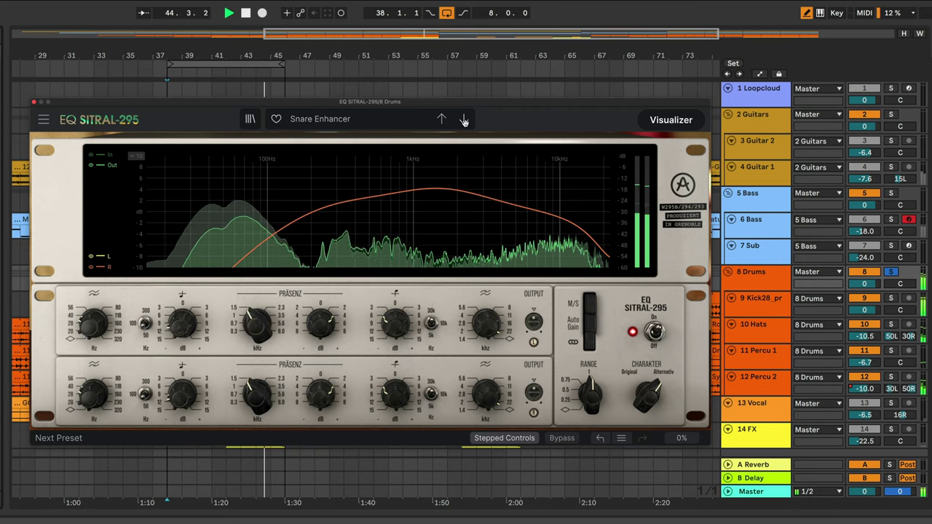
click(463, 119)
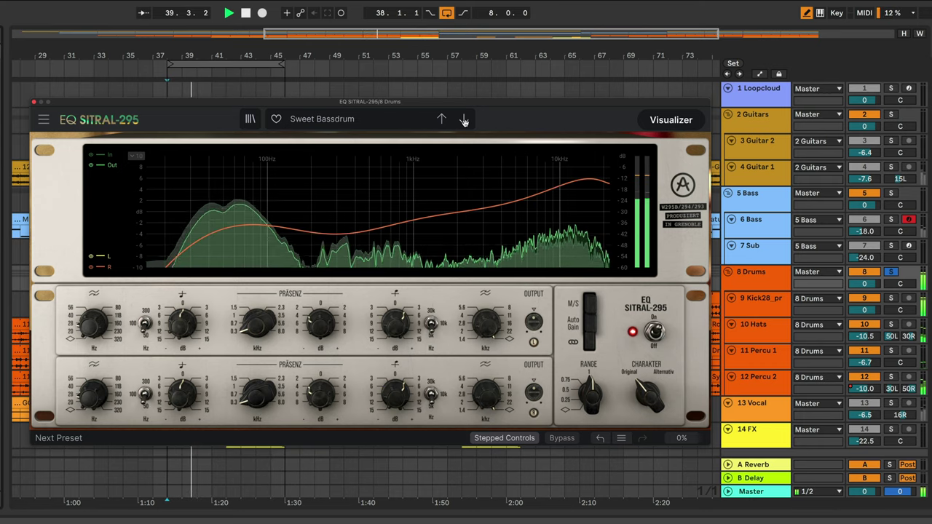
click(463, 120)
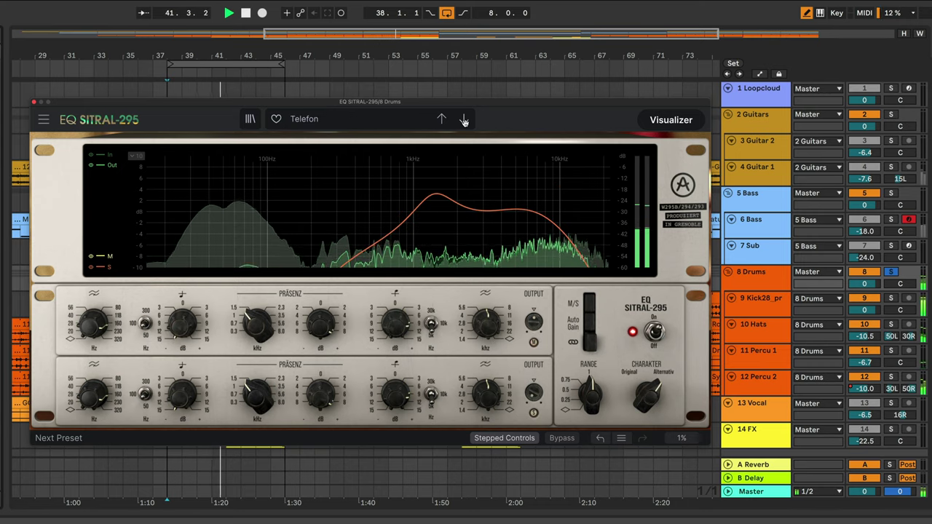
click(464, 119)
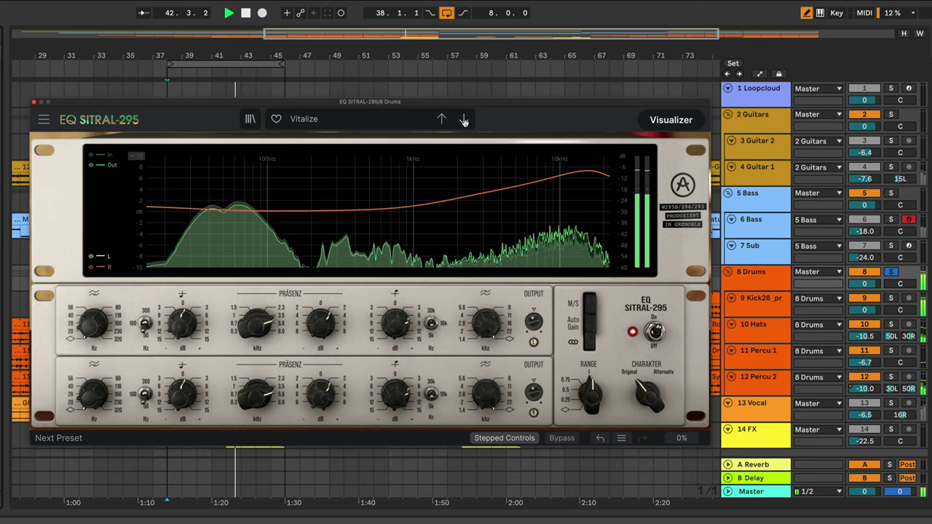